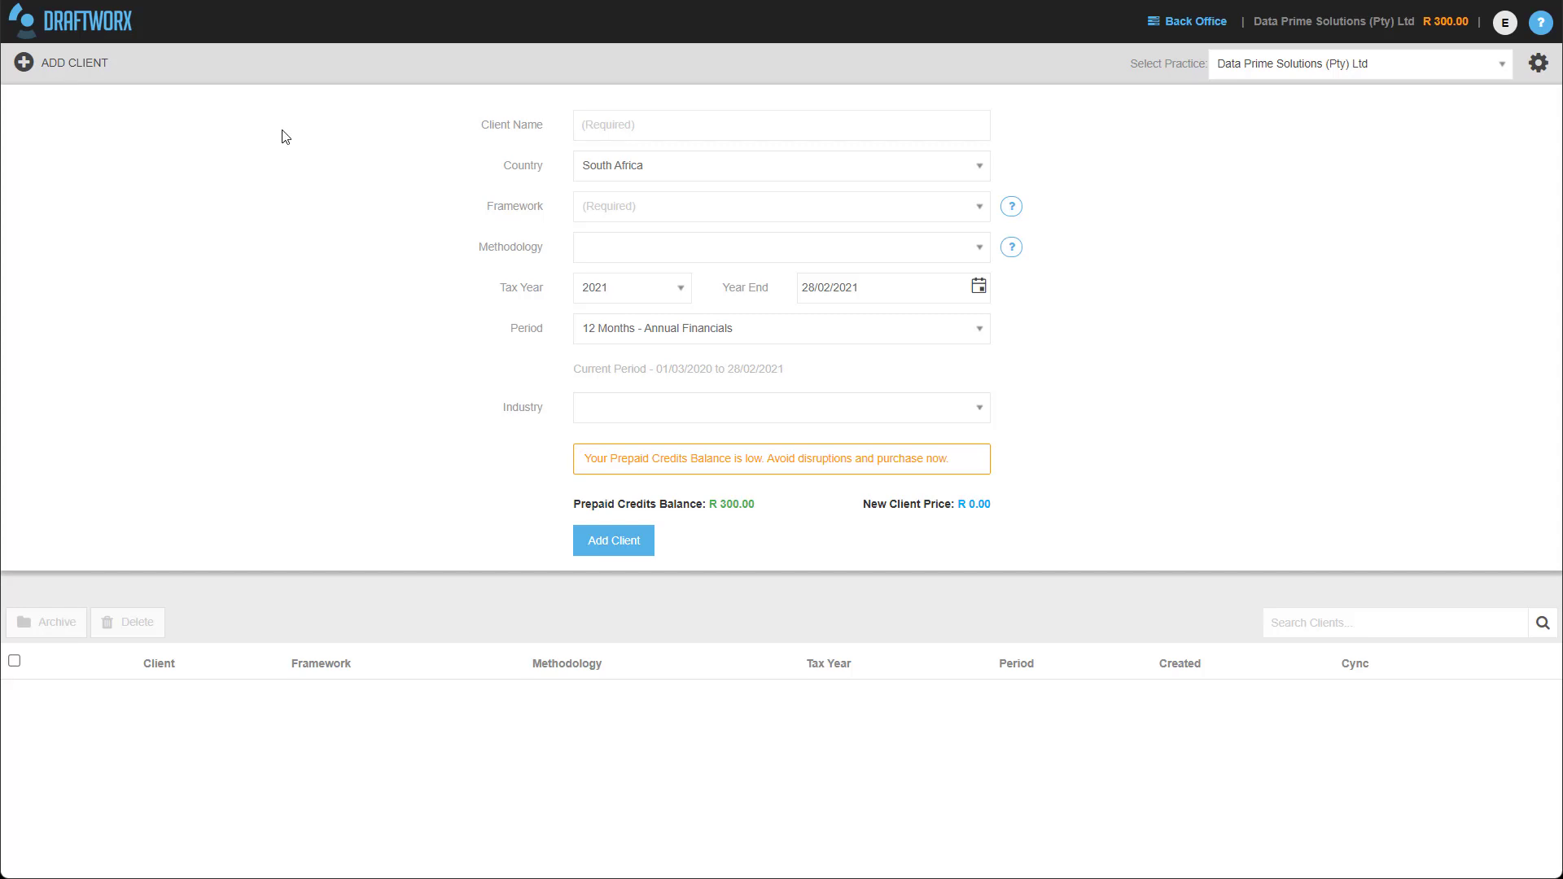
Enter Draftworx International Pty Ltd as the client name and keep South Africa as country.
left_click(632, 137)
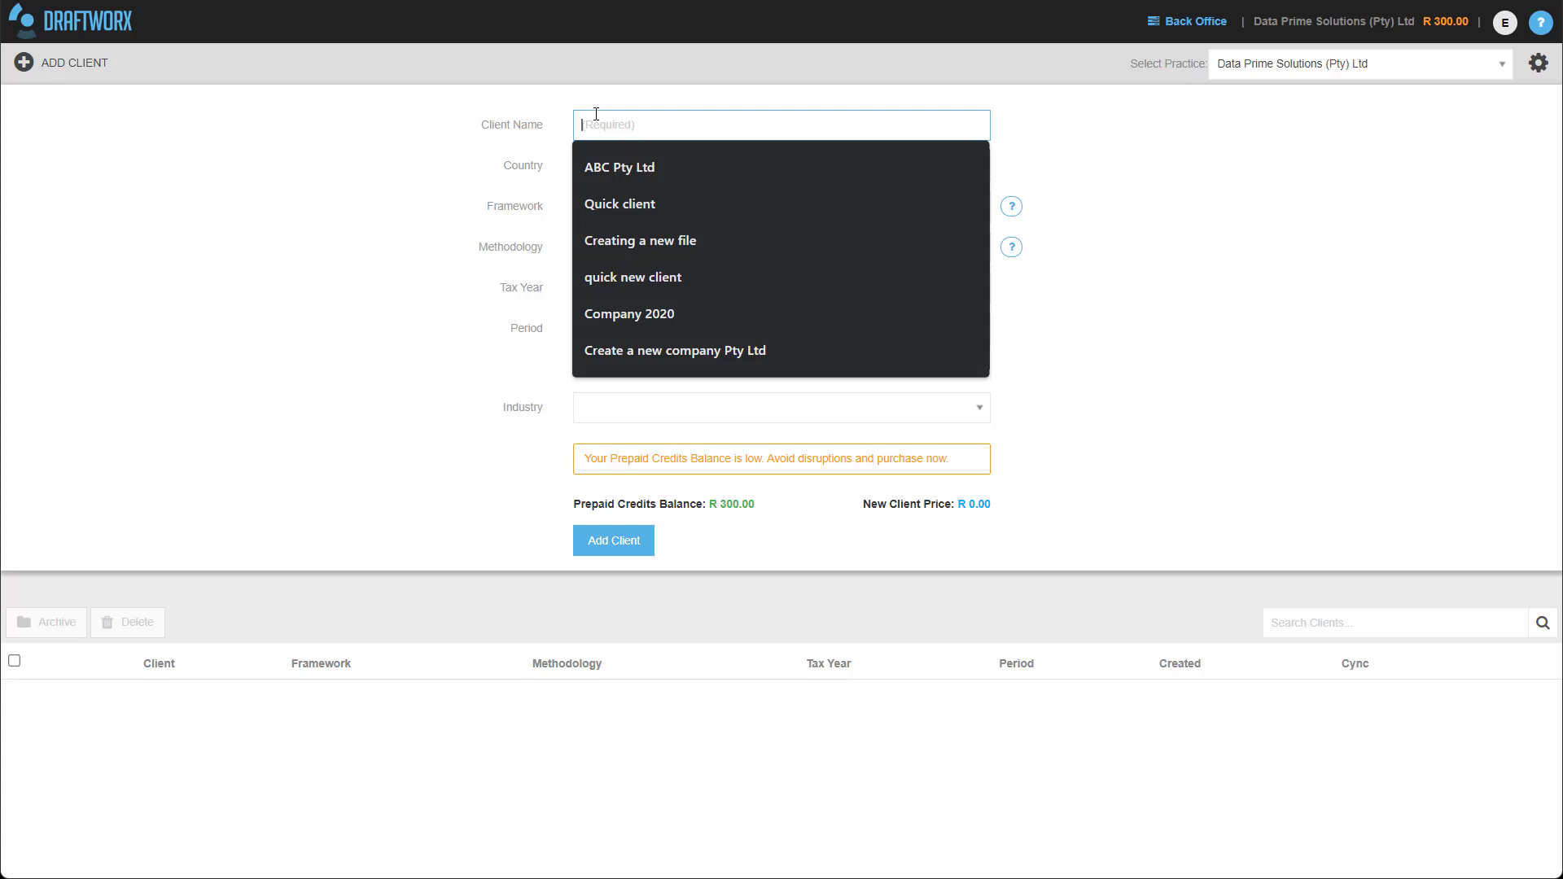
type("Draftworx ")
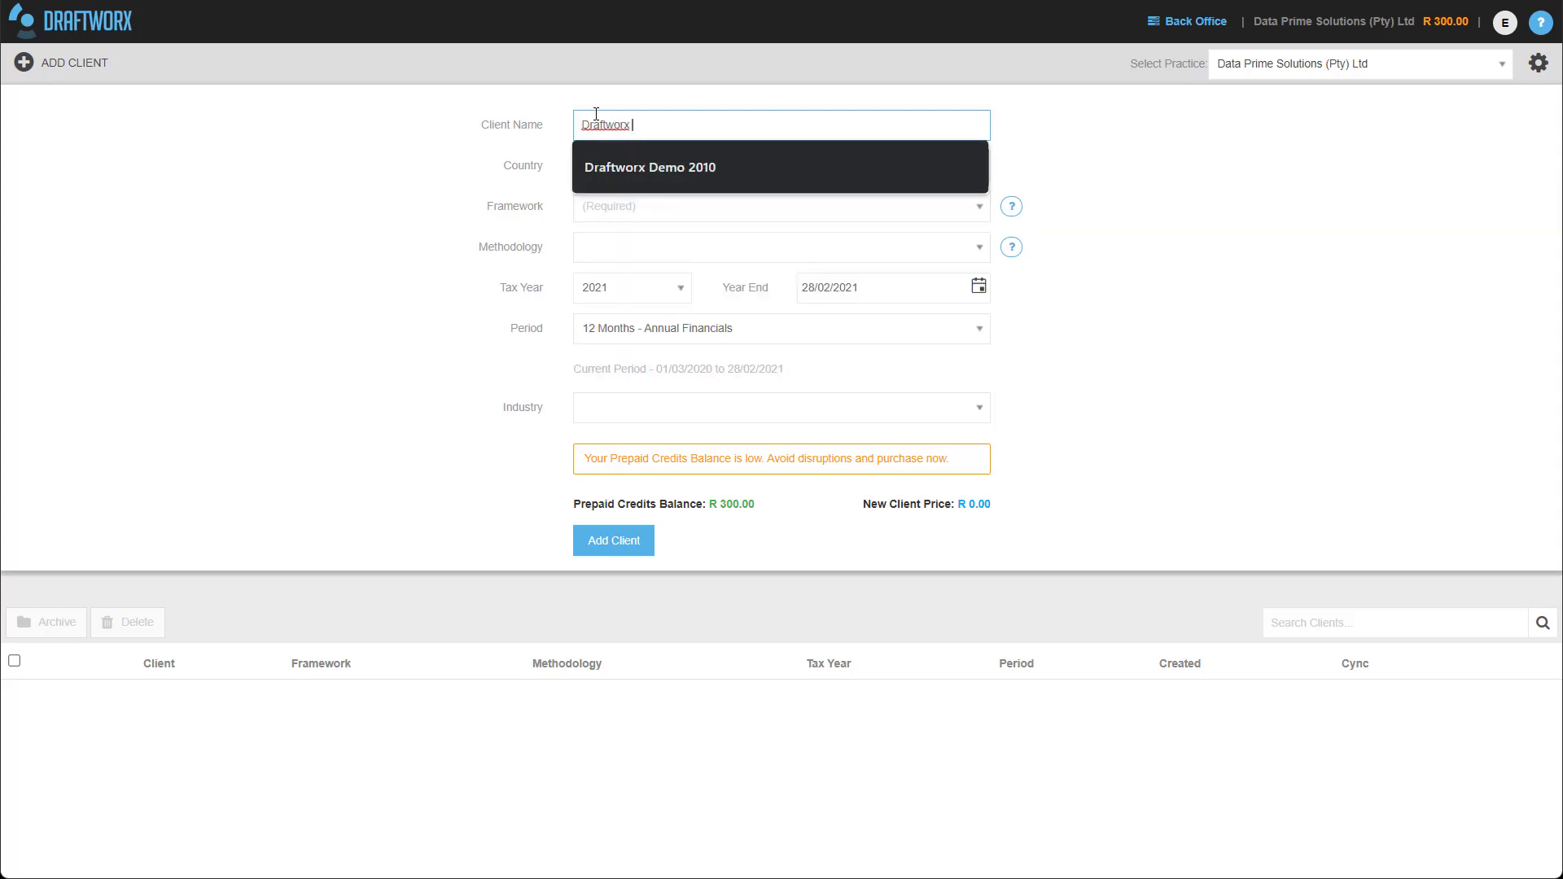
type("Internation")
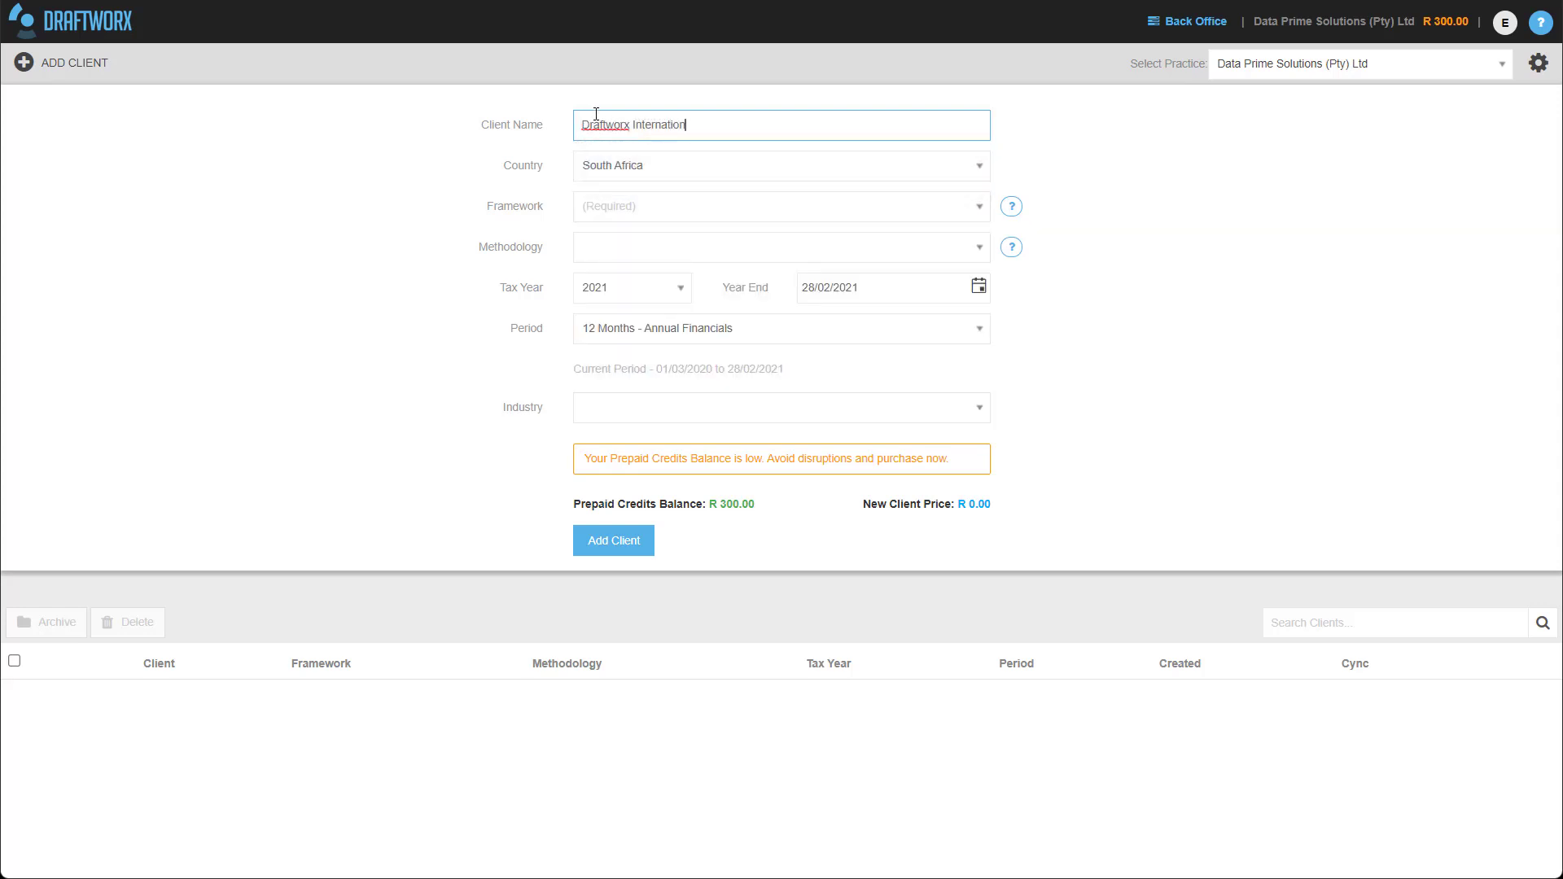
type("al Pty Ltd")
left_click(691, 168)
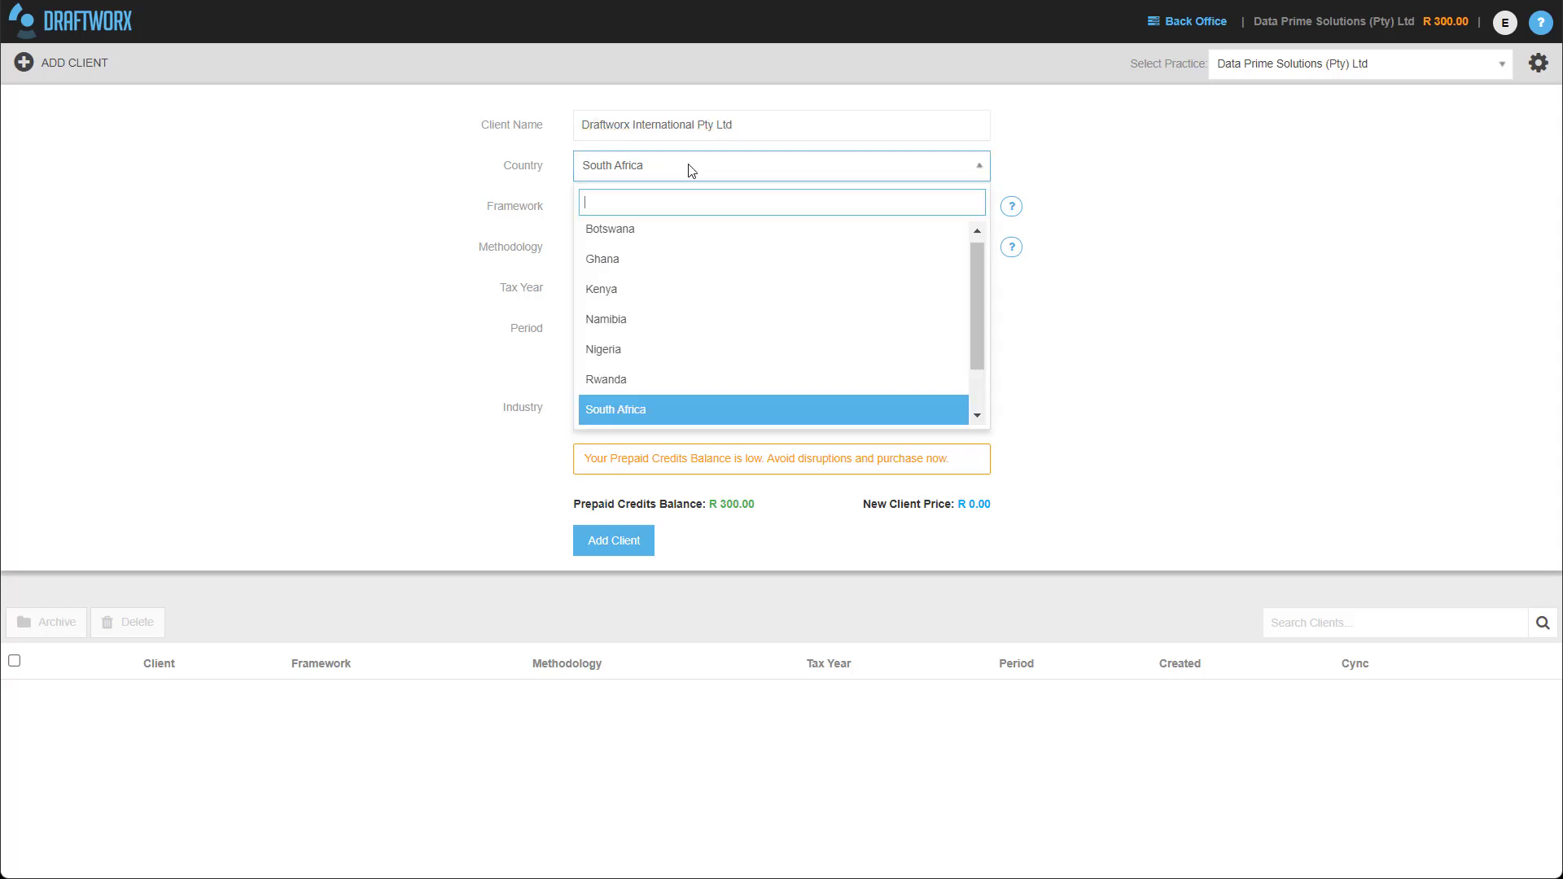
left_click(617, 414)
left_click(618, 222)
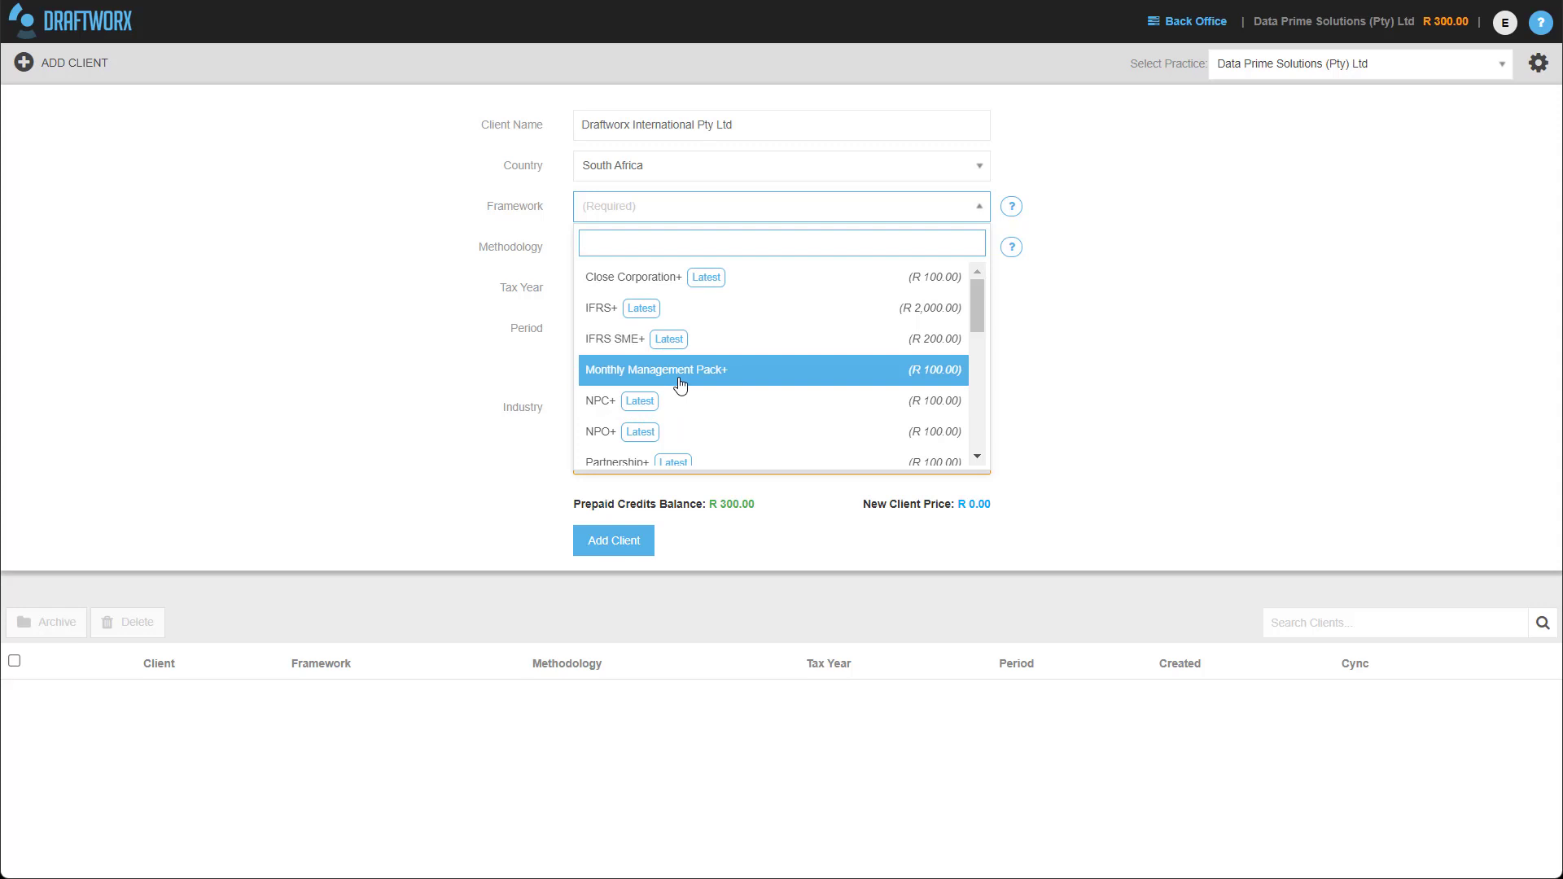
Choose IFRS SME+ from the Framework list.
scroll(681, 383, "down", 3)
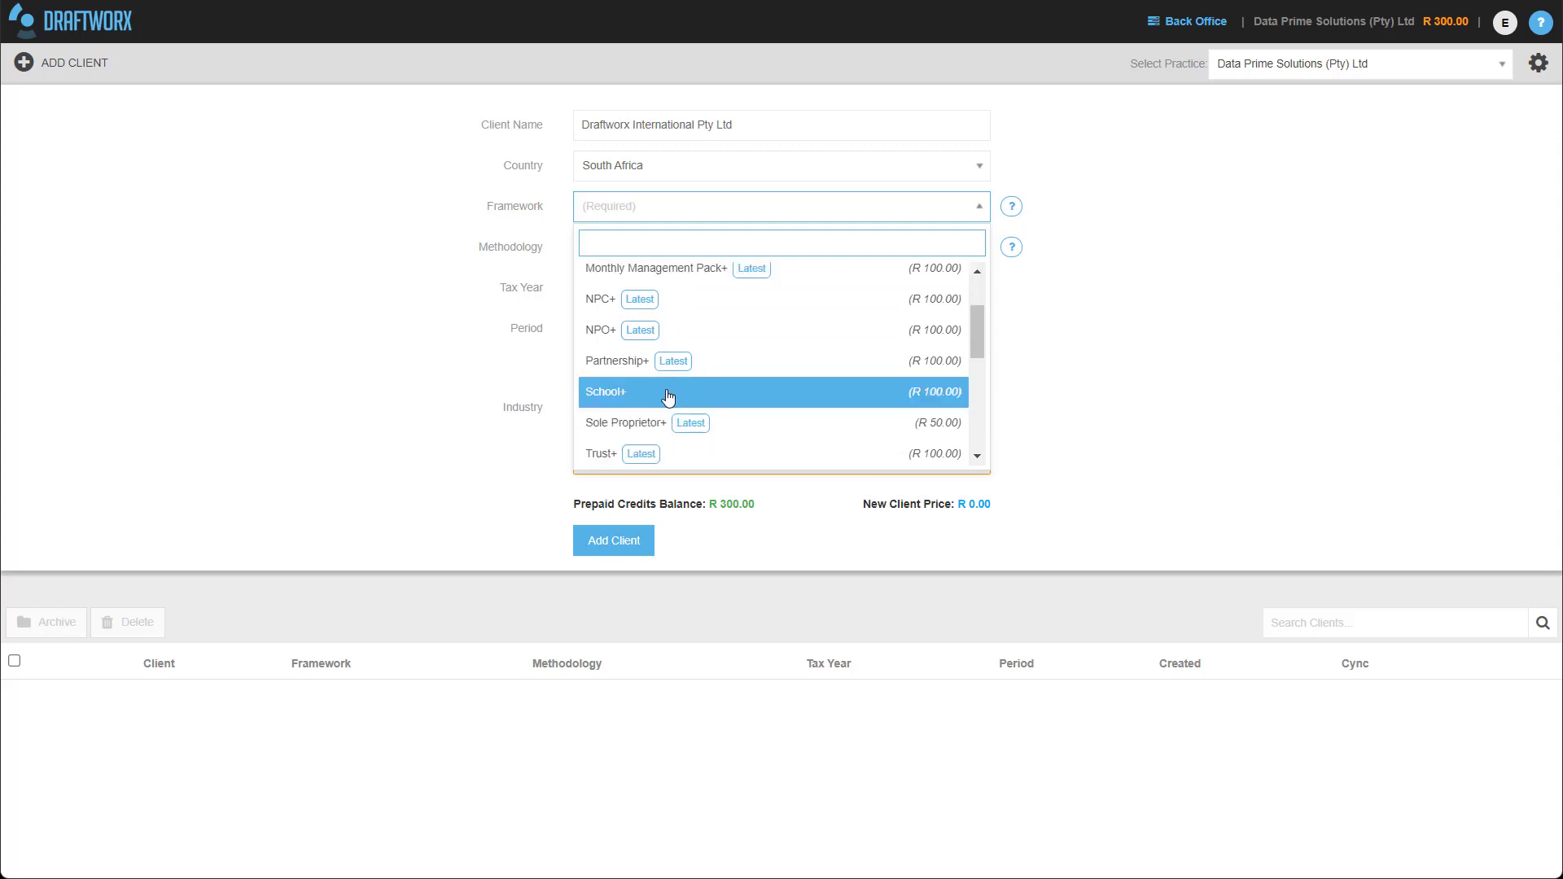
scroll(665, 405, "down", 3)
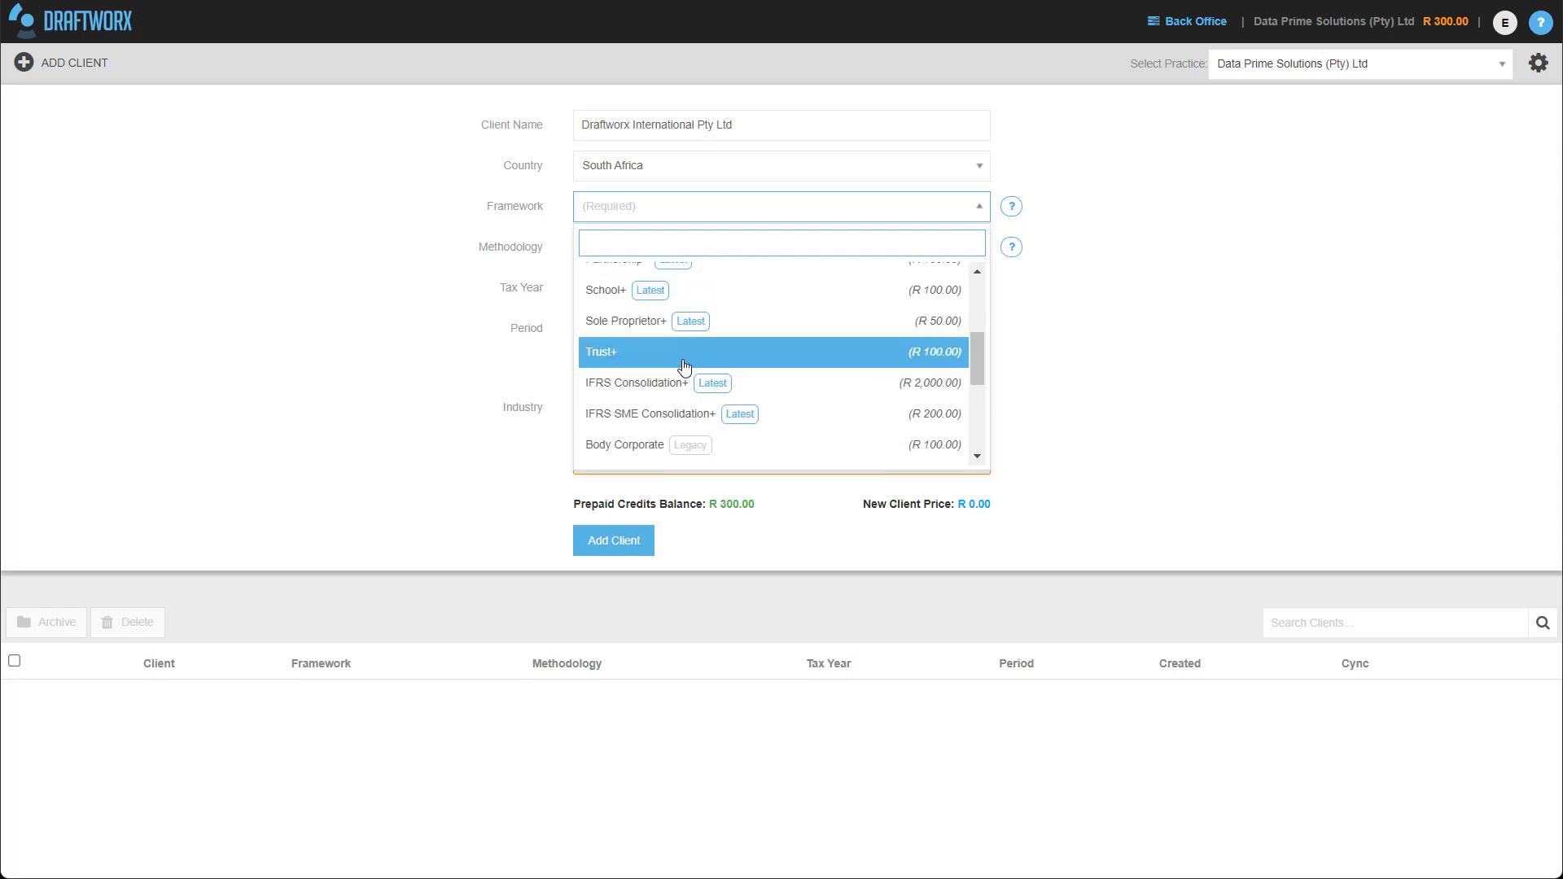
scroll(782, 358, "down", 6)
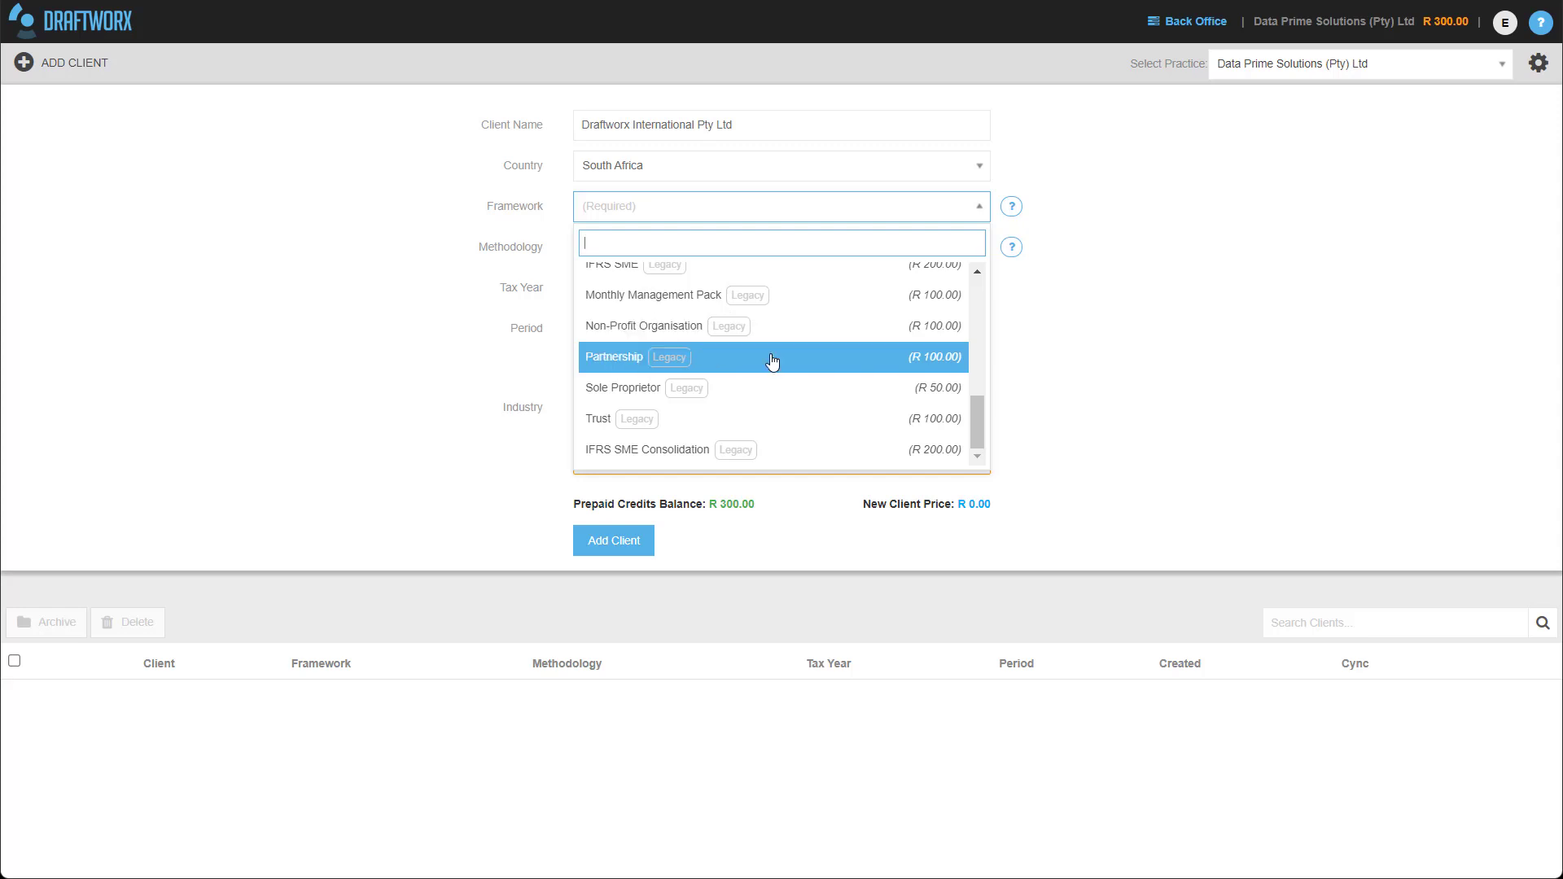
scroll(838, 331, "up", 5)
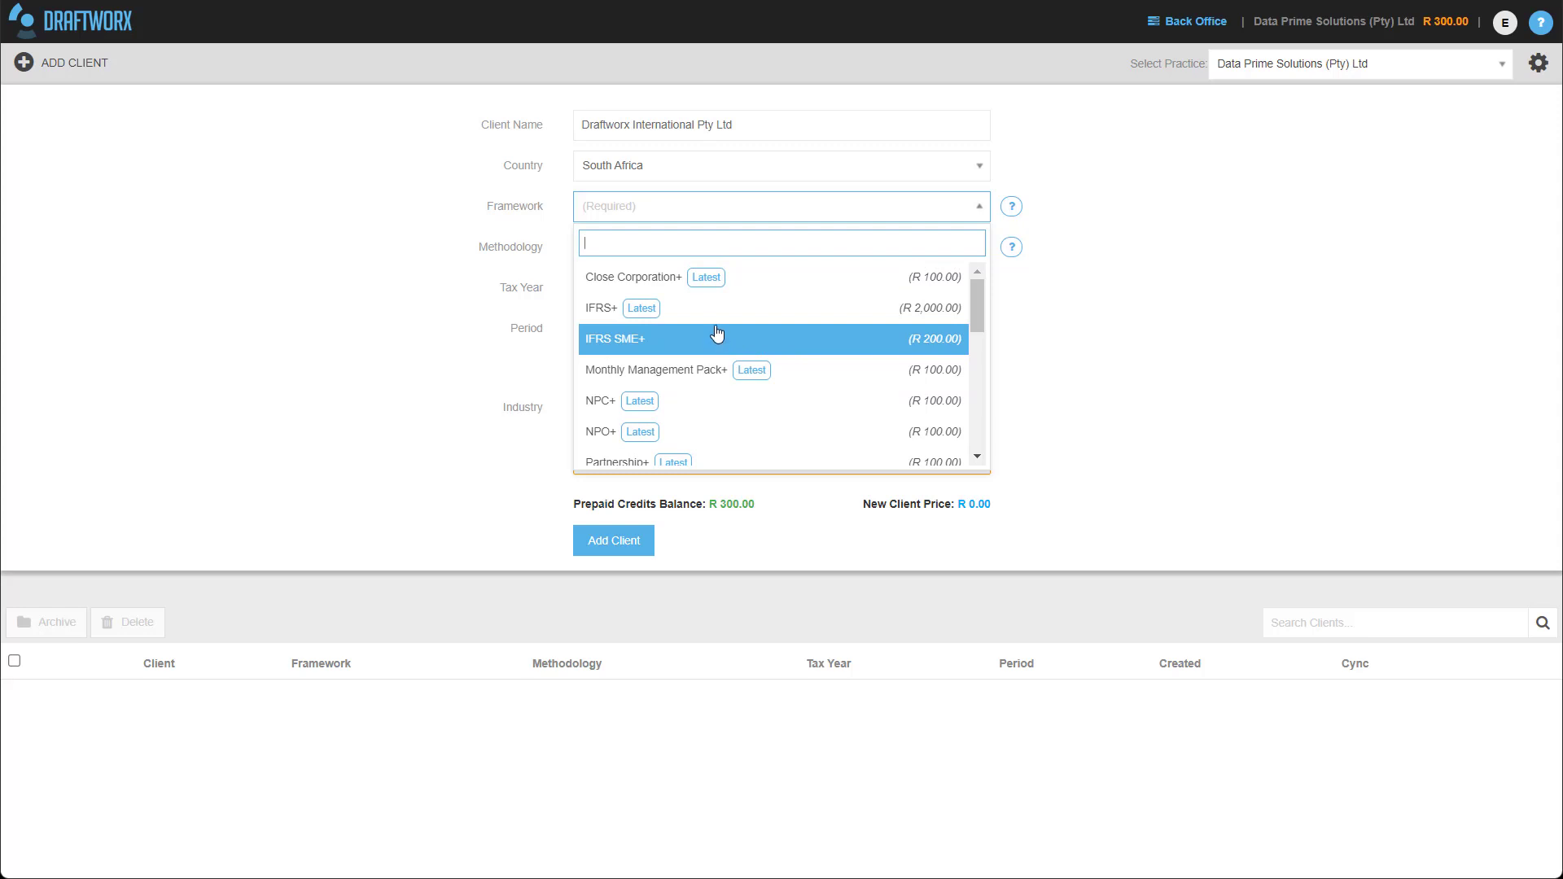
left_click(645, 346)
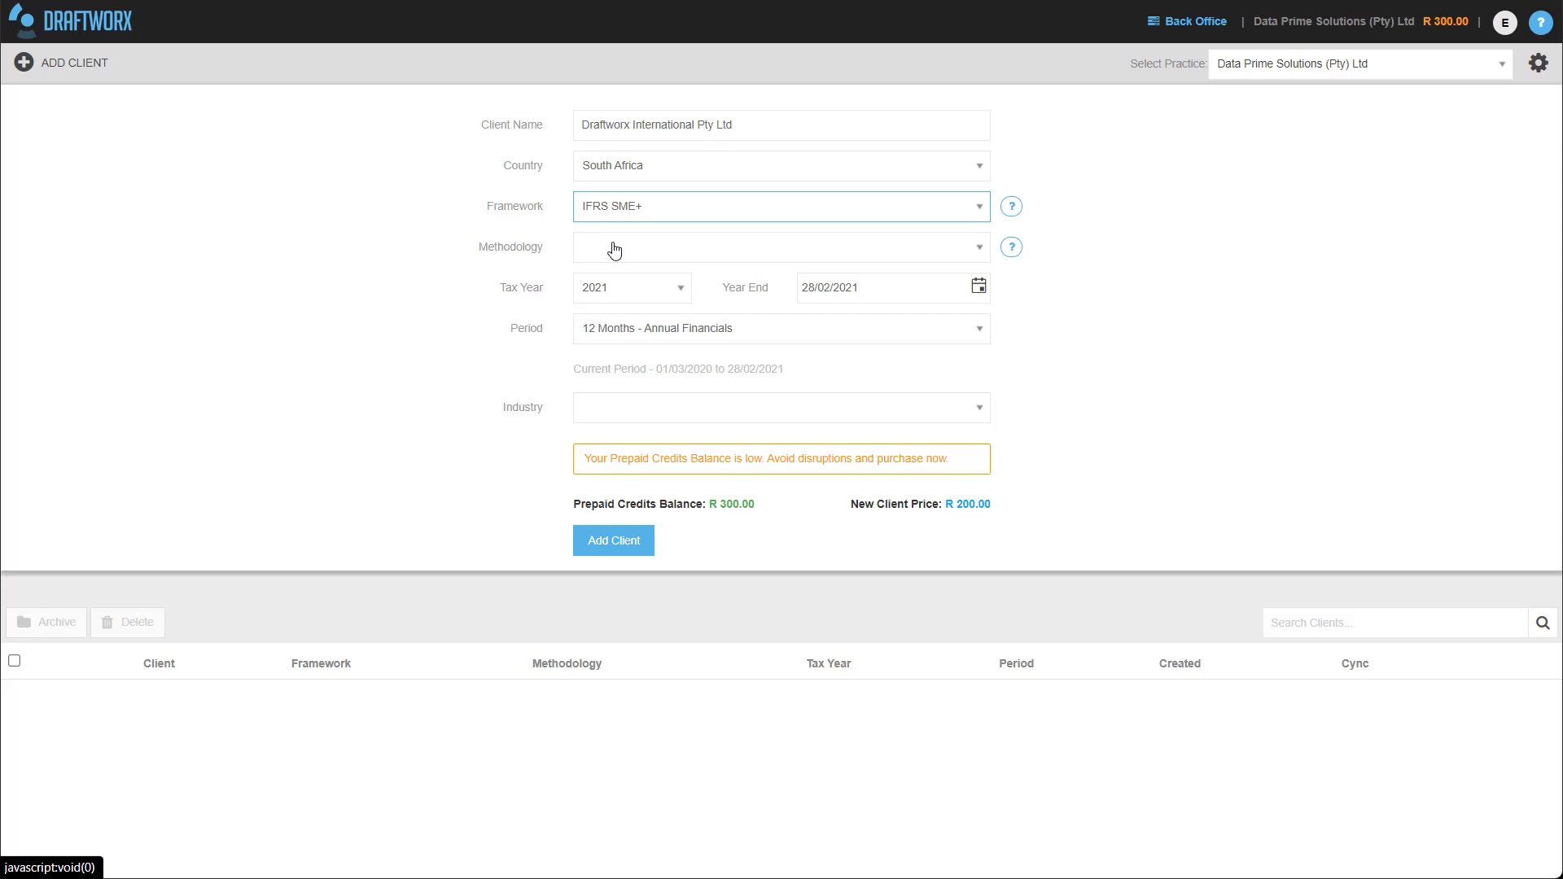
Choose Compilation+ from the Methodology list.
left_click(615, 250)
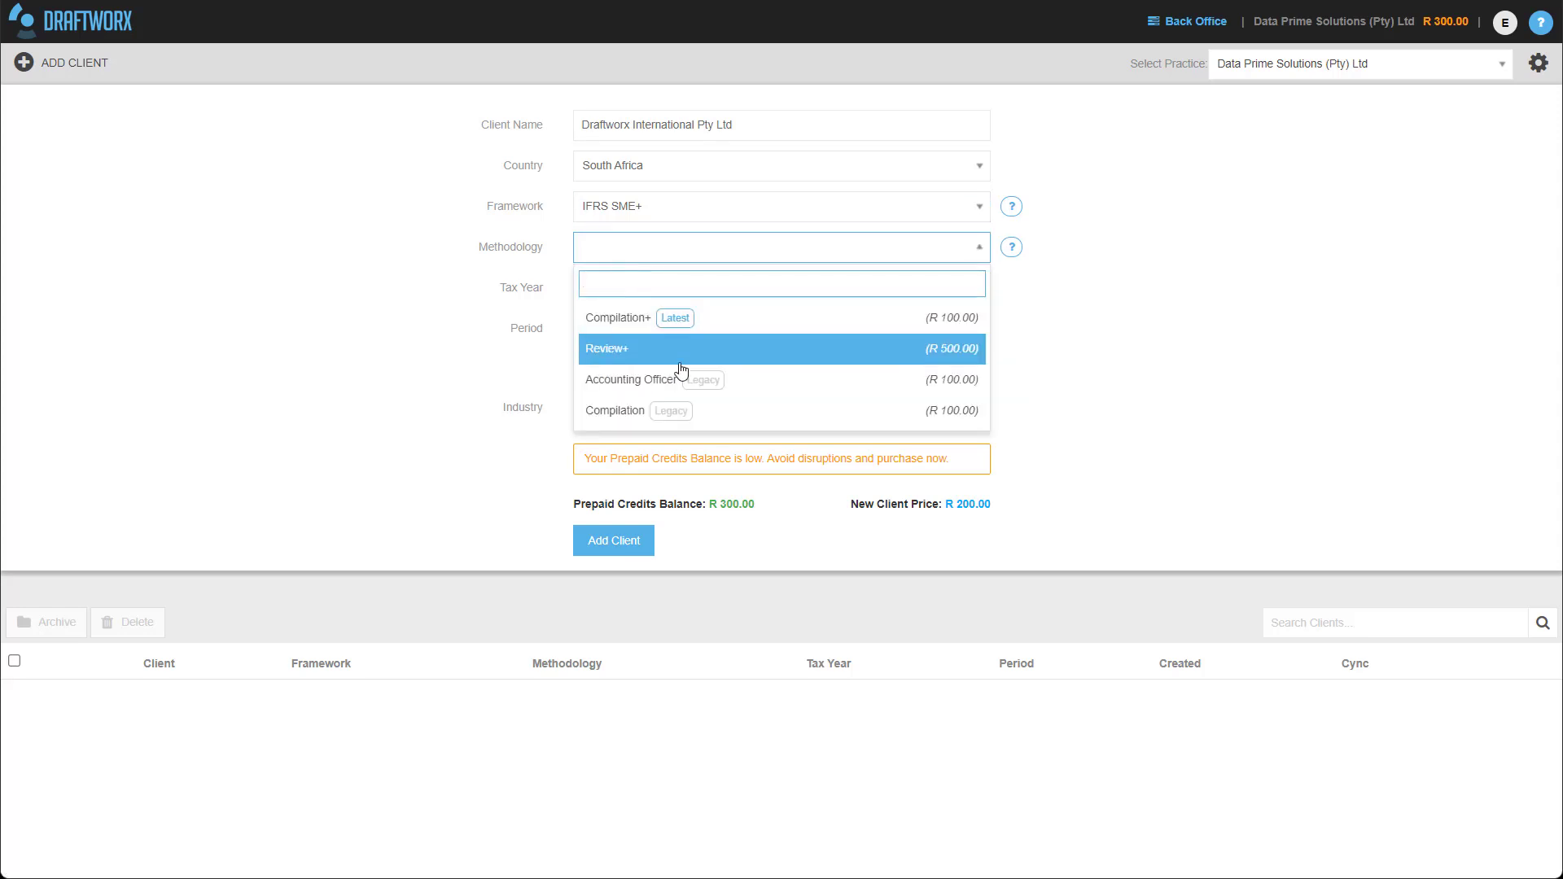
left_click(657, 319)
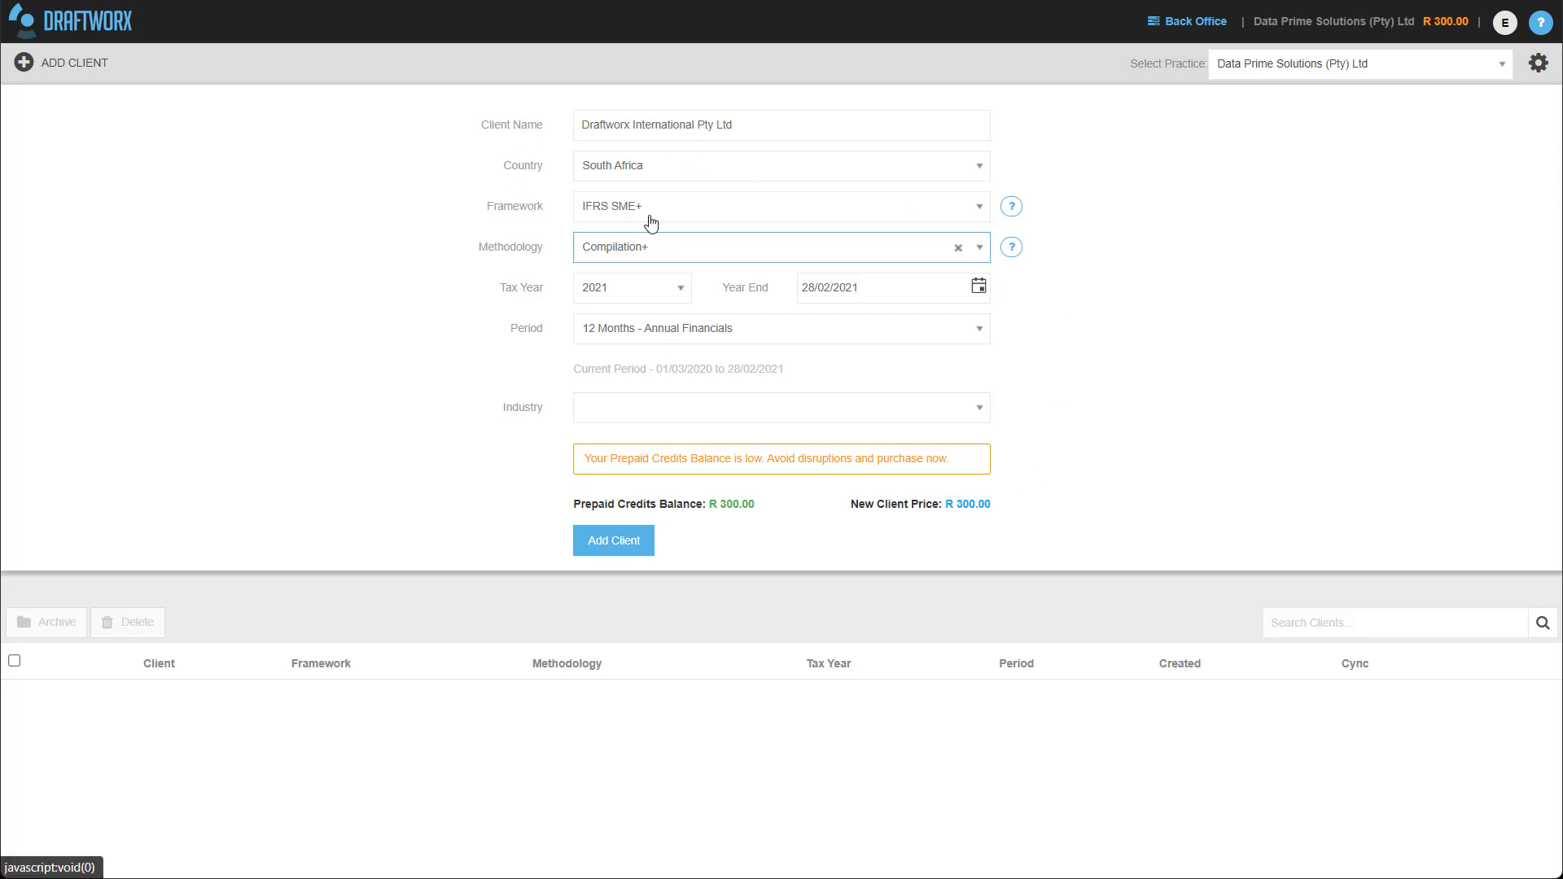
left_click(609, 214)
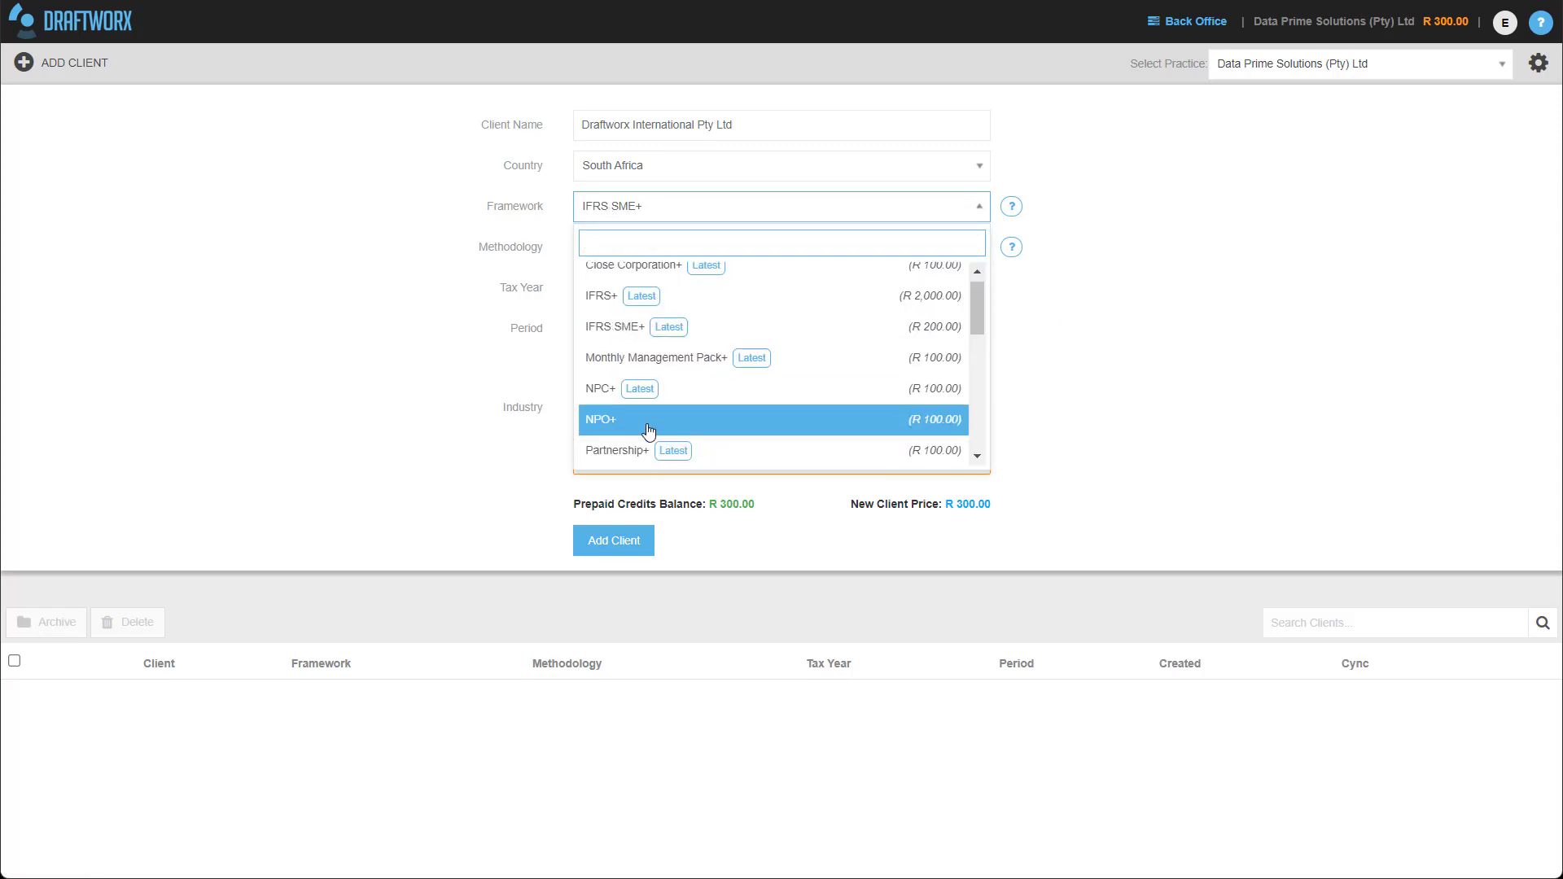
scroll(649, 431, "down", 4)
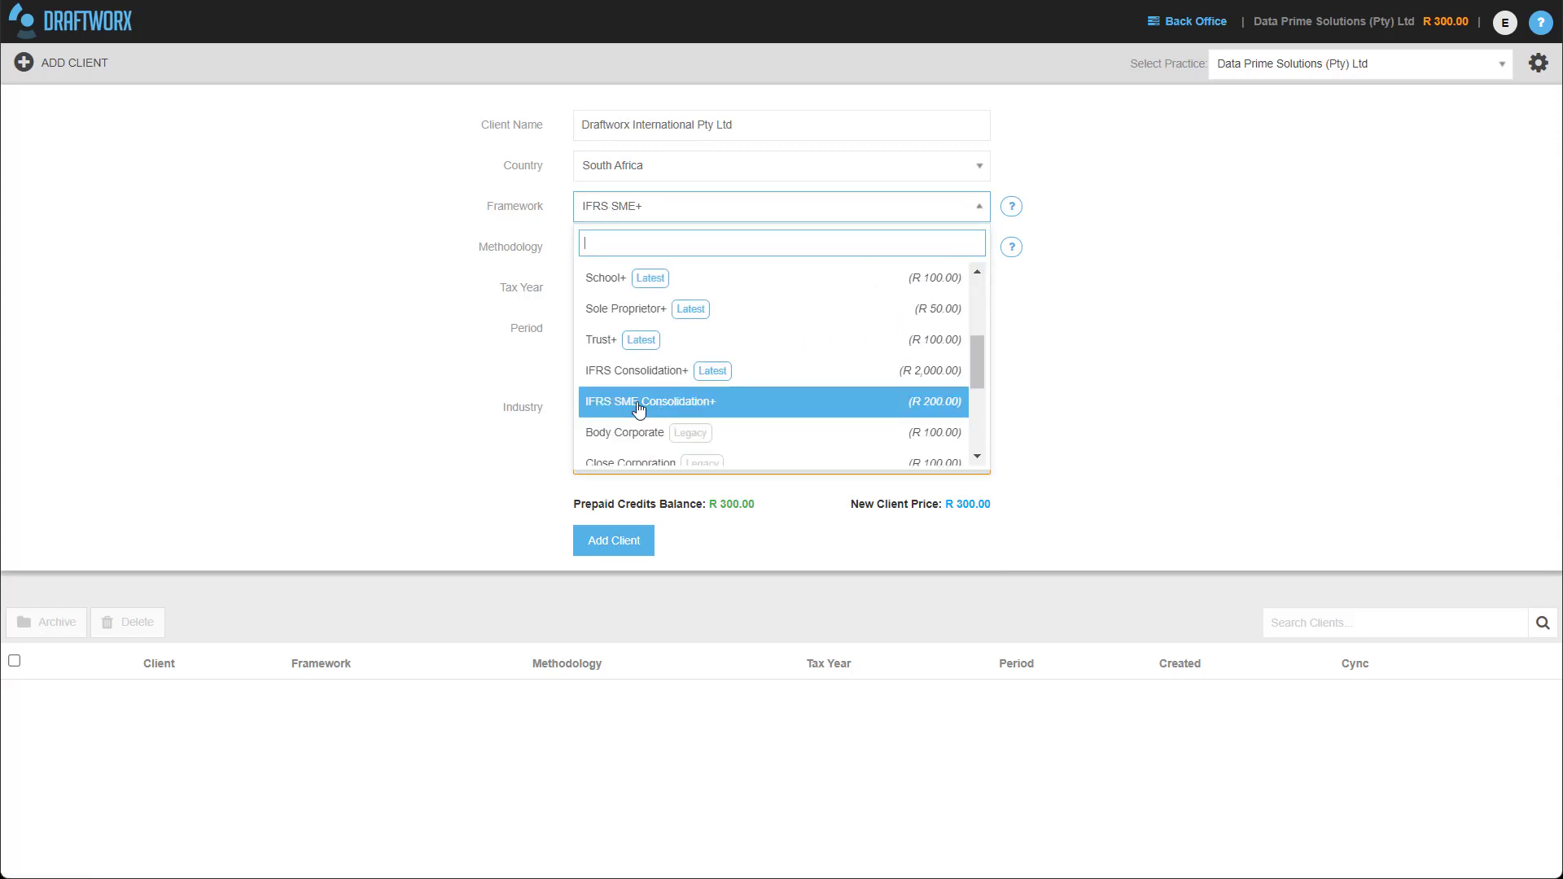
left_click(604, 309)
left_click(957, 249)
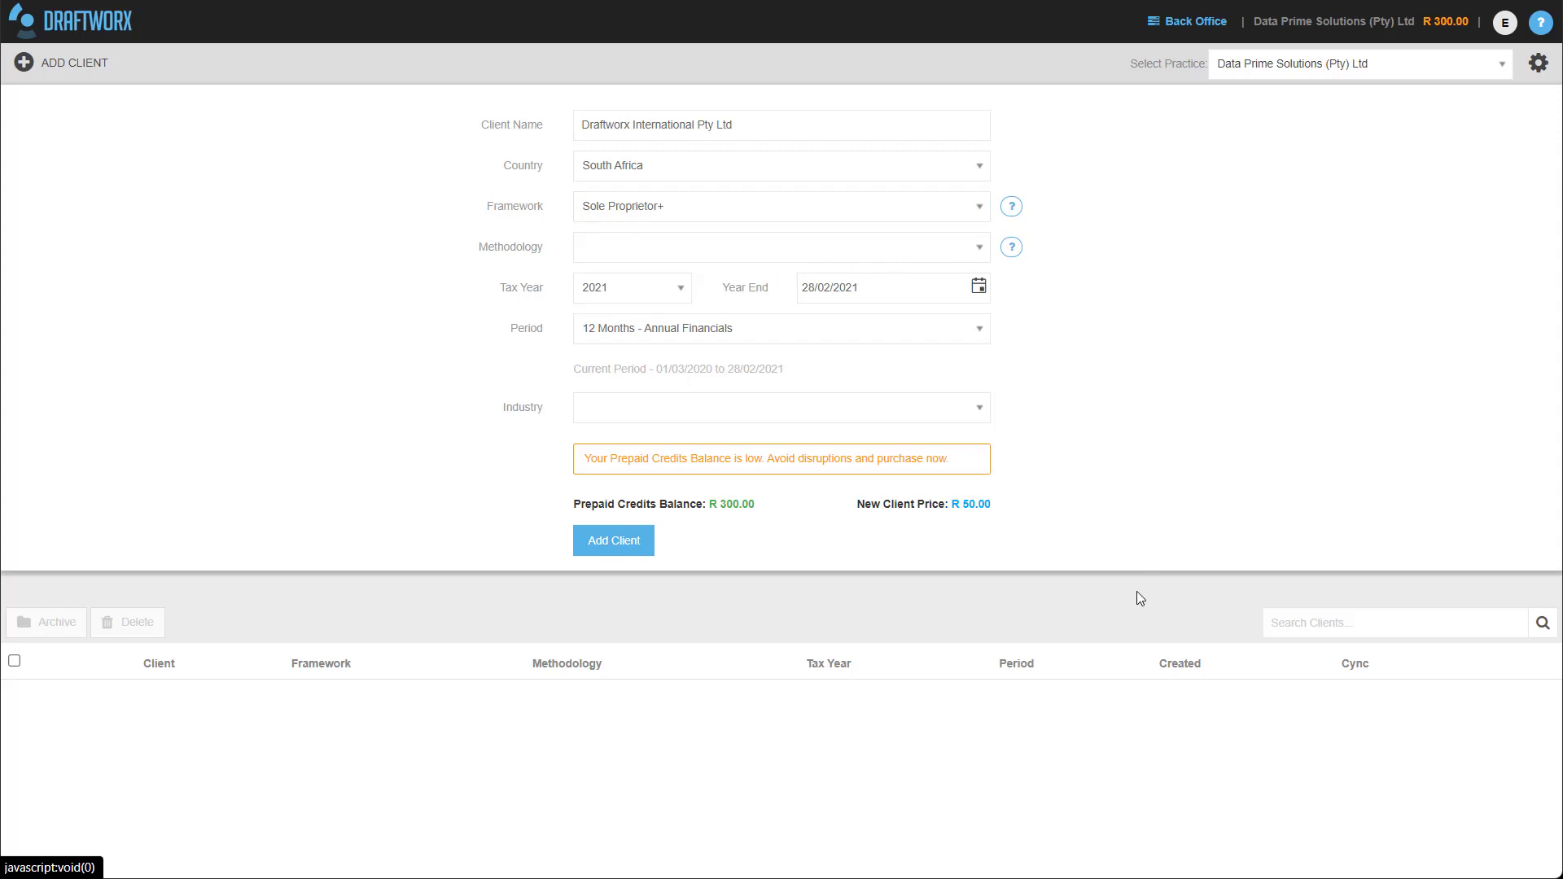
left_click(664, 207)
scroll(670, 285, "up", 1)
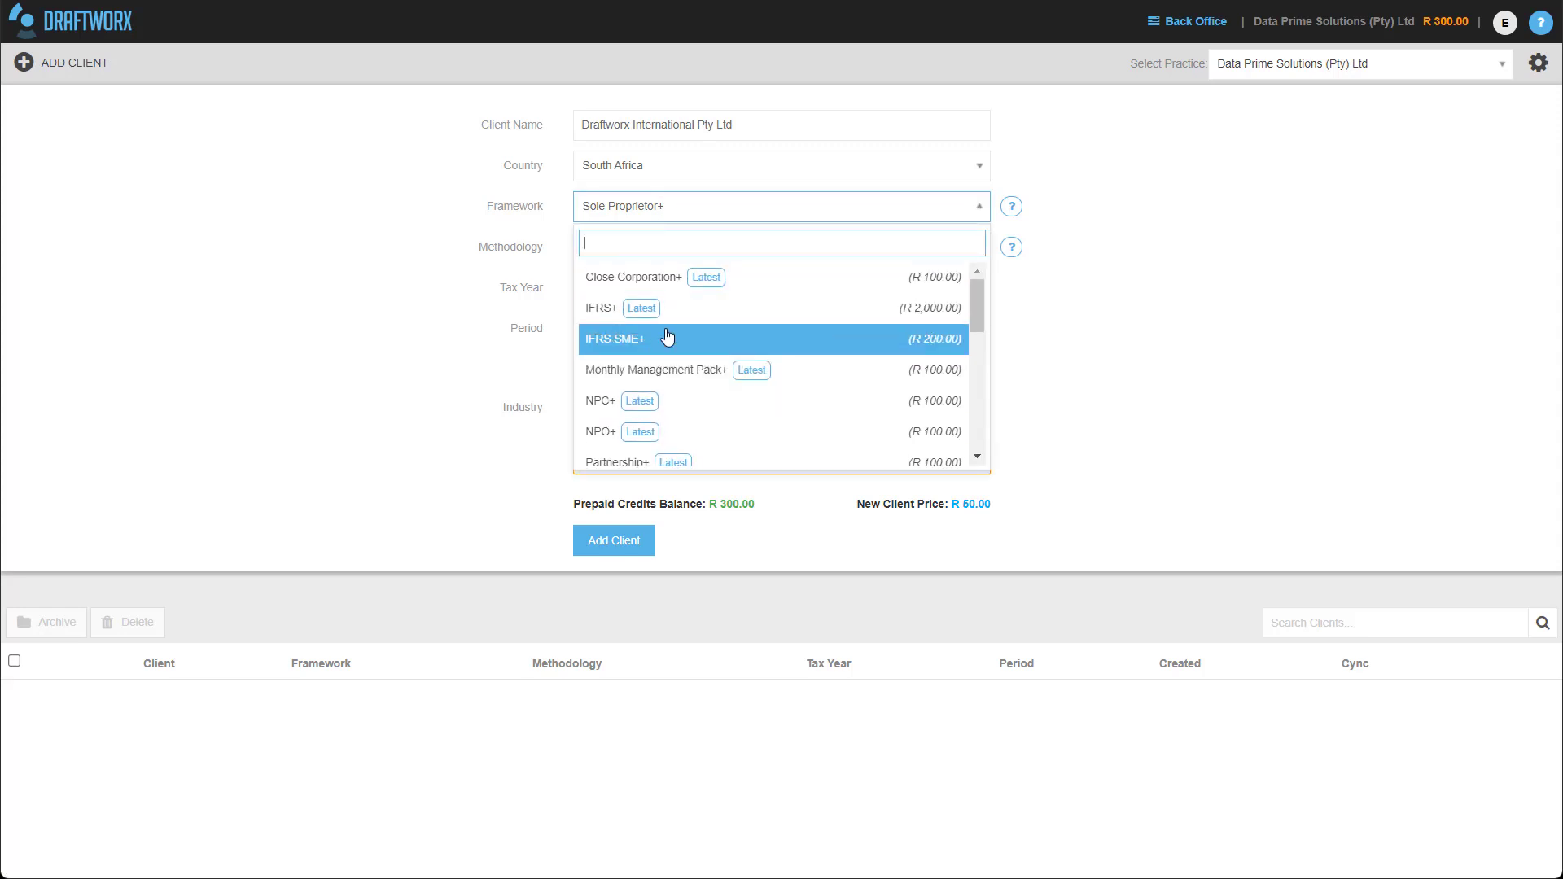
left_click(674, 334)
left_click(613, 253)
left_click(633, 325)
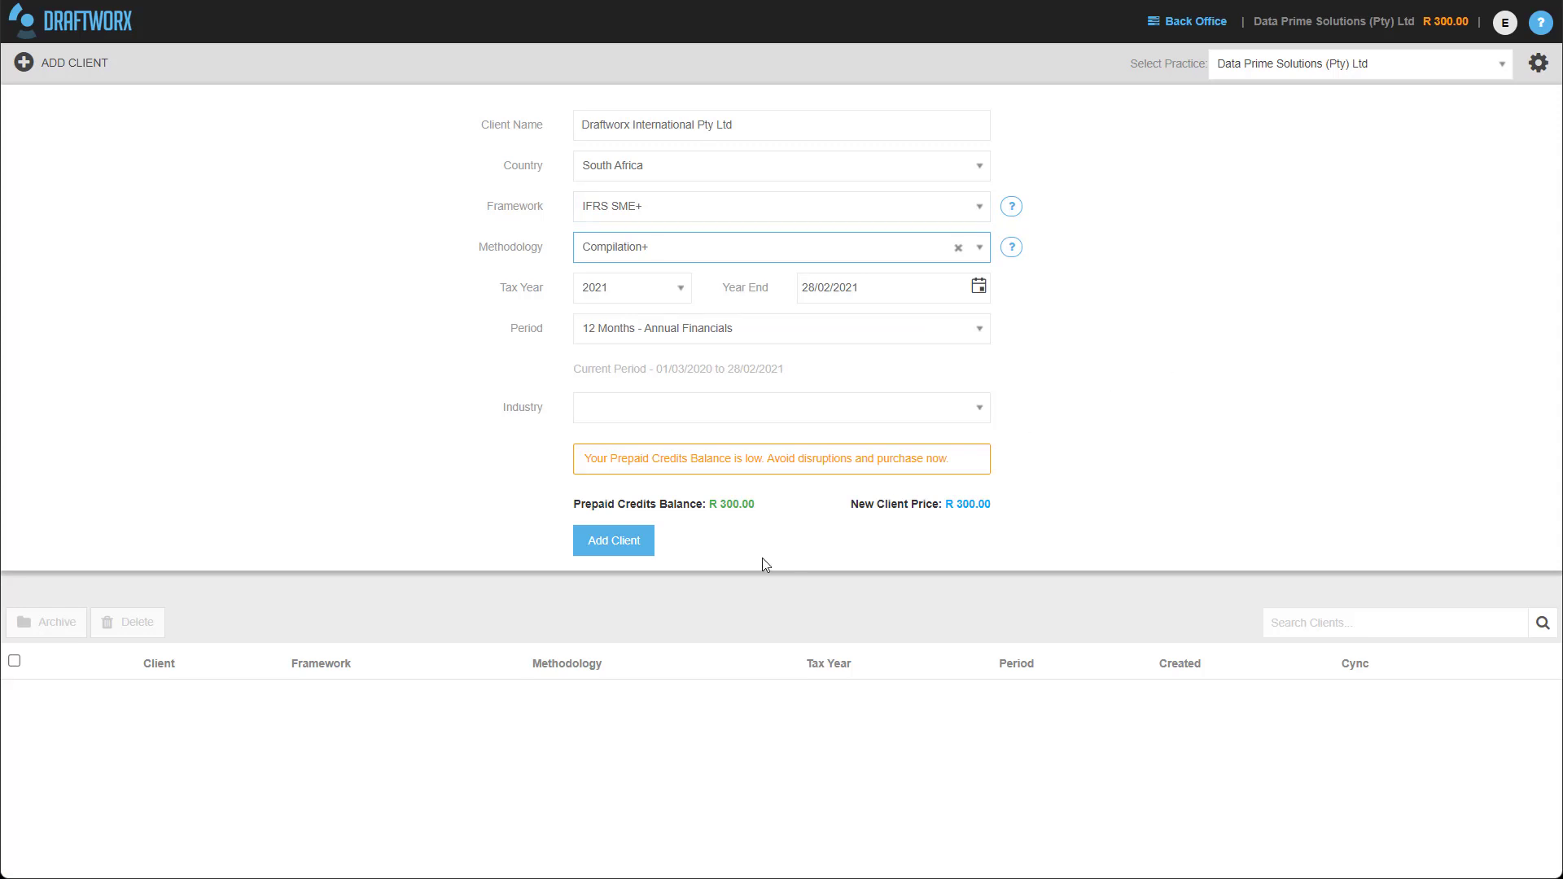
left_click(1438, 22)
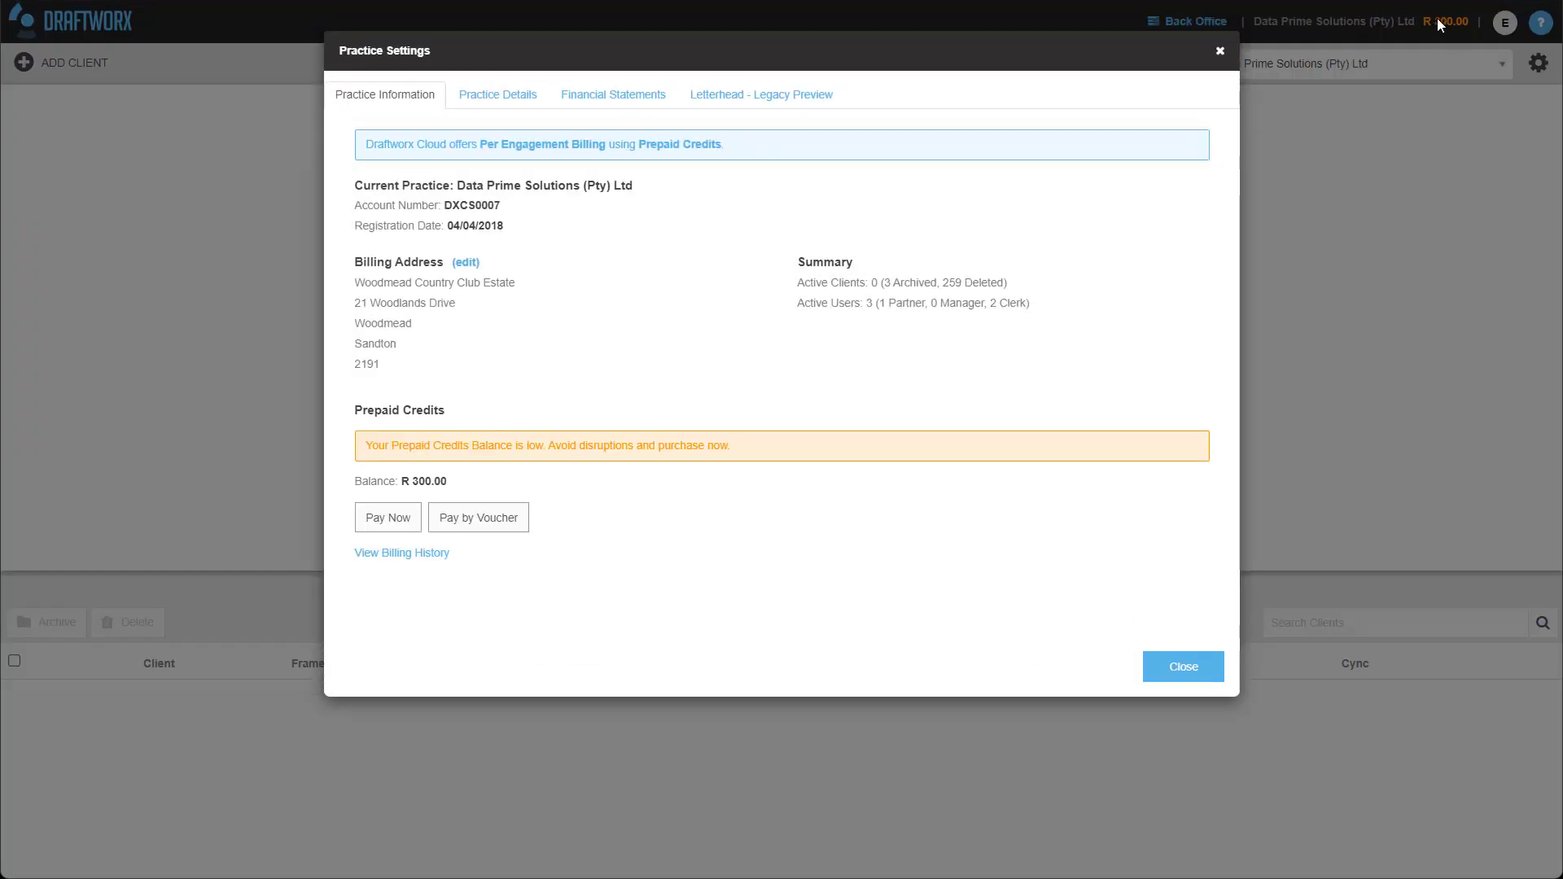
left_click(1220, 50)
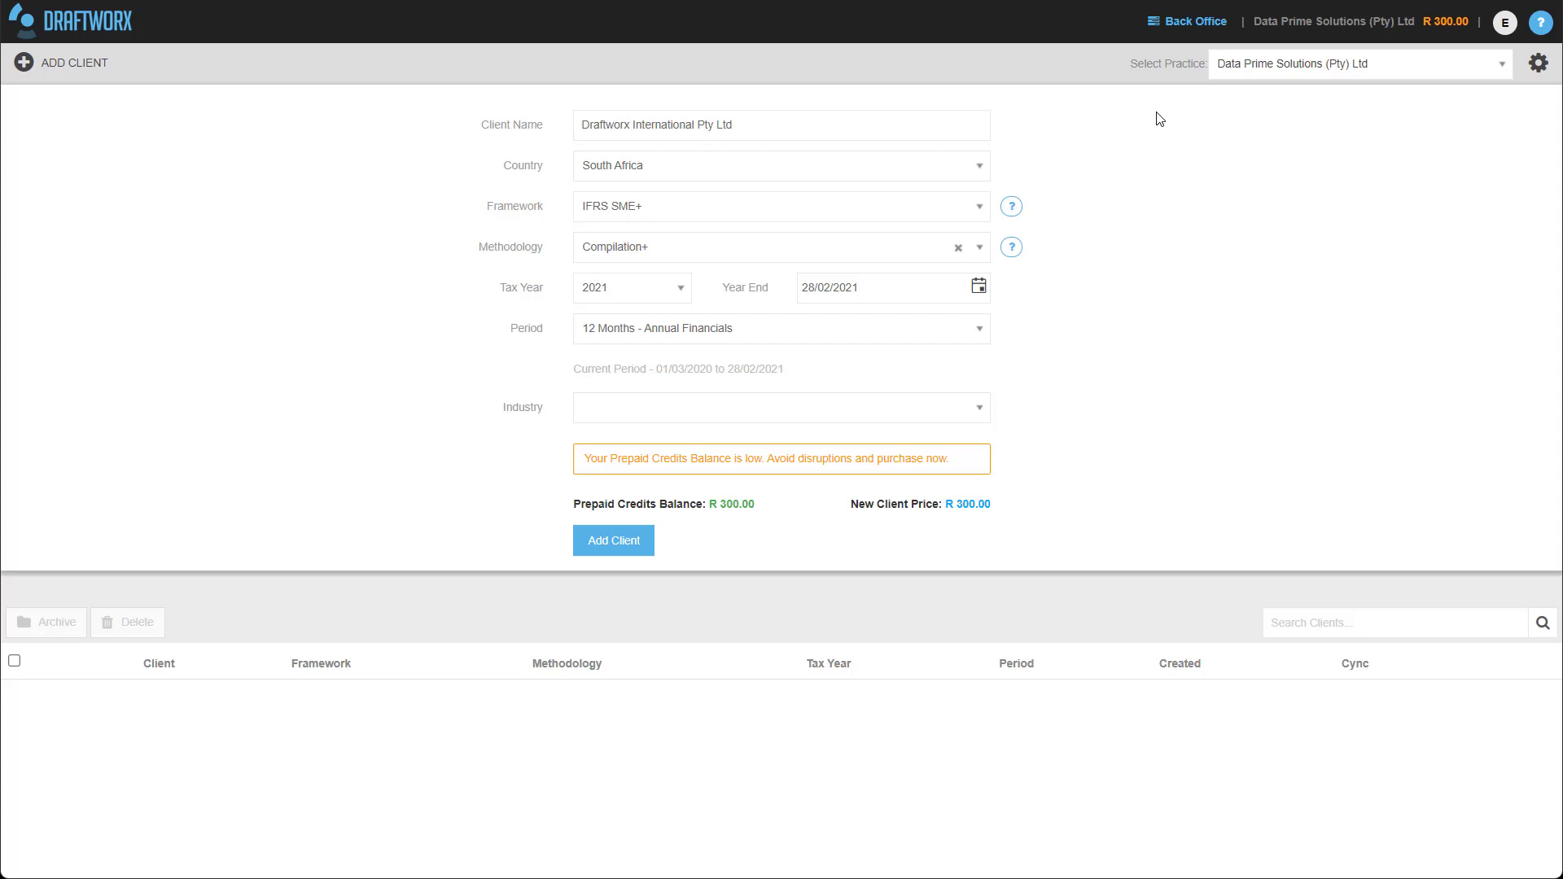
Add Draftworx International Pty Ltd as a new client.
left_click(625, 540)
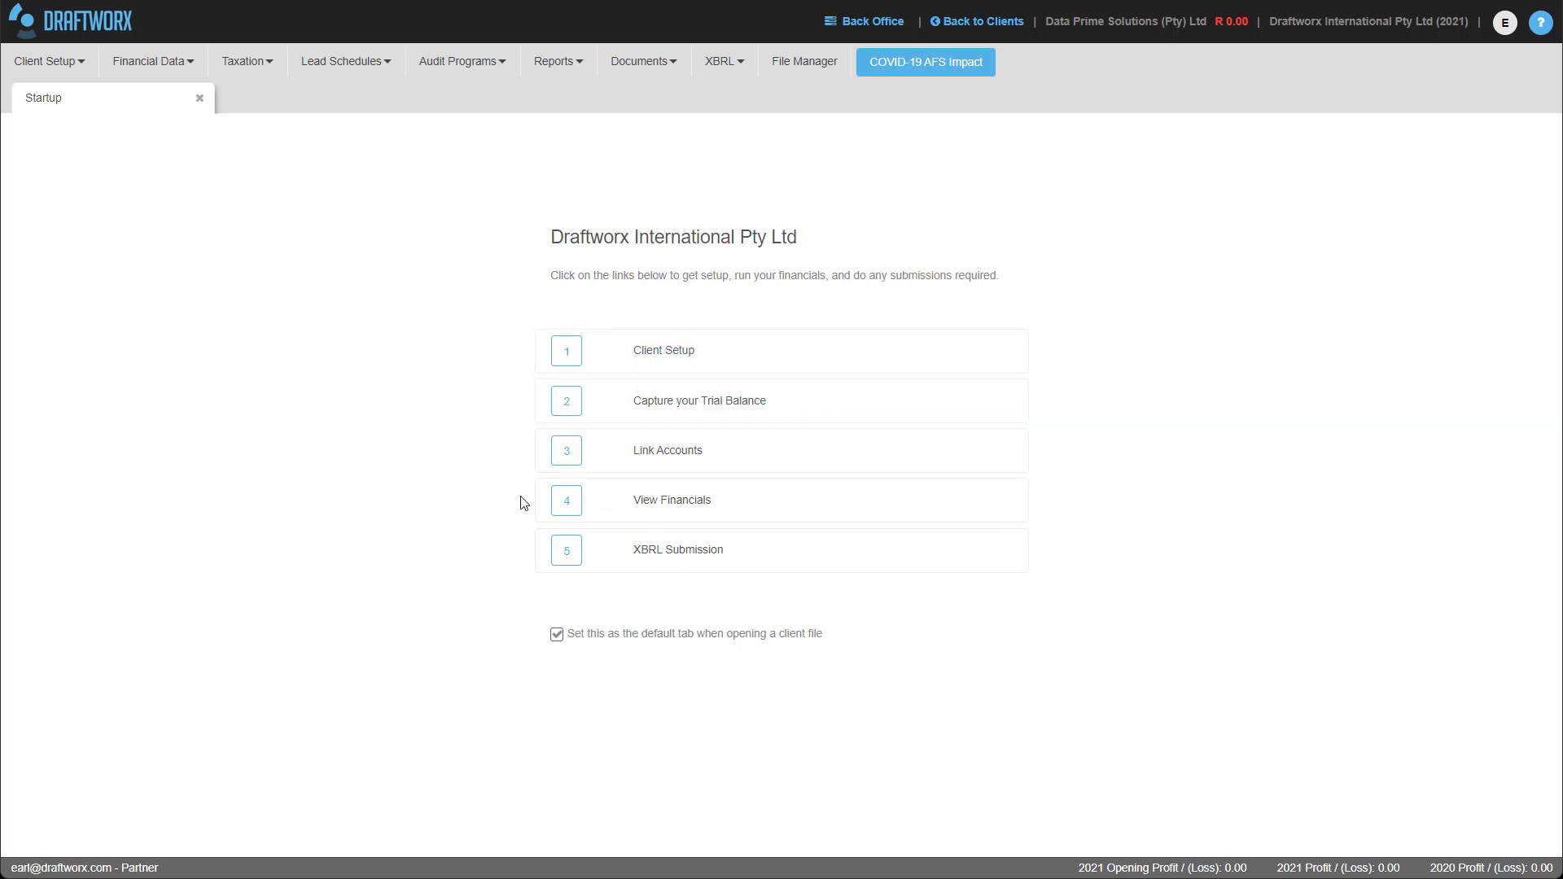
Open step 1 Client Setup from the Startup checklist.
left_click(34, 60)
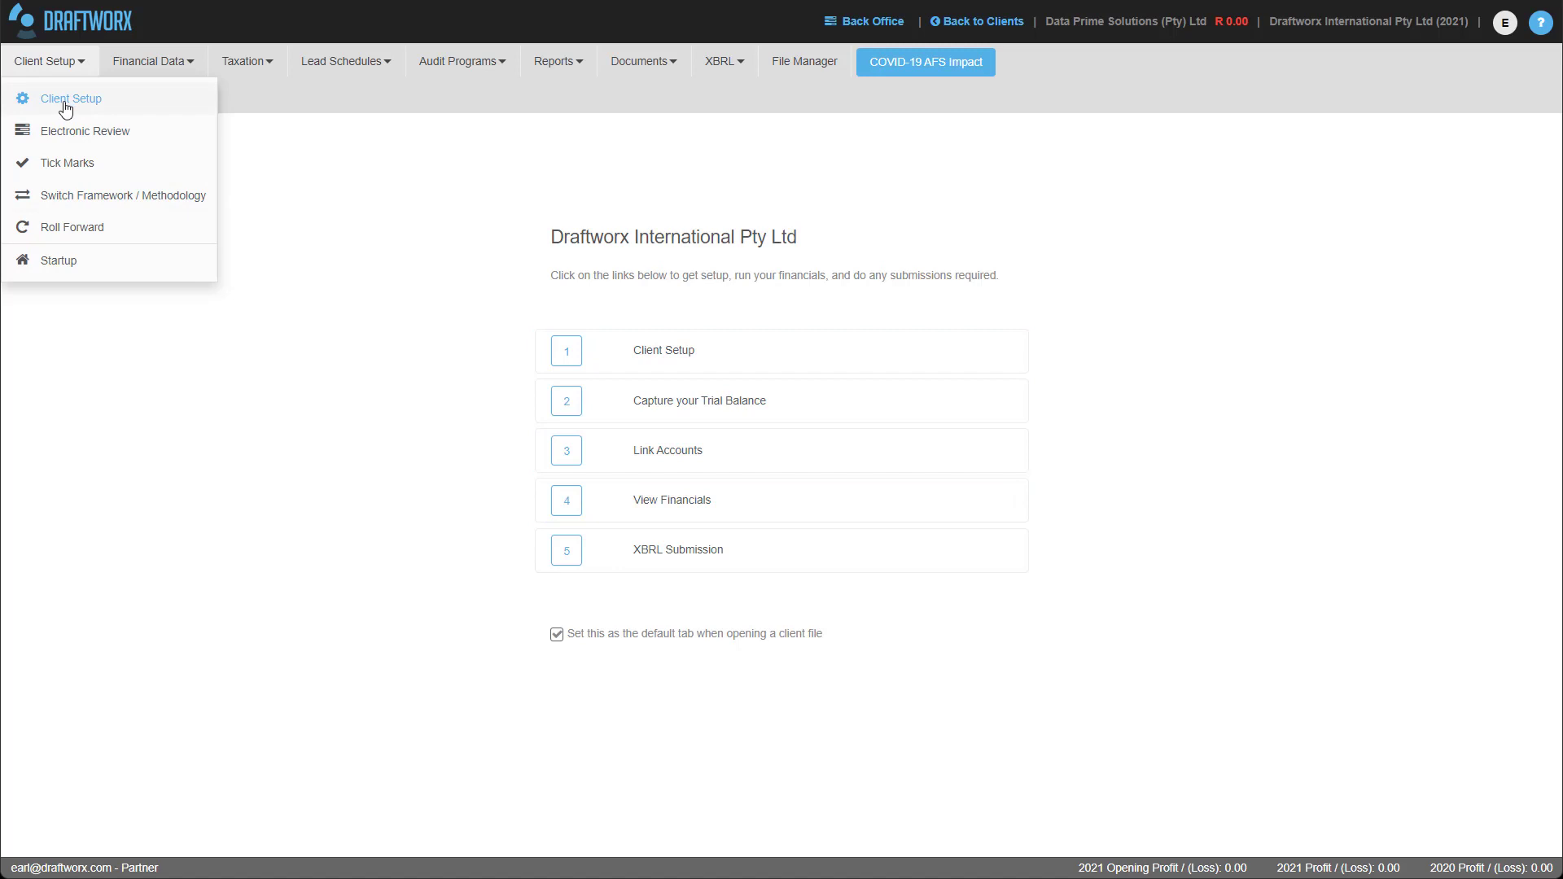
left_click(652, 352)
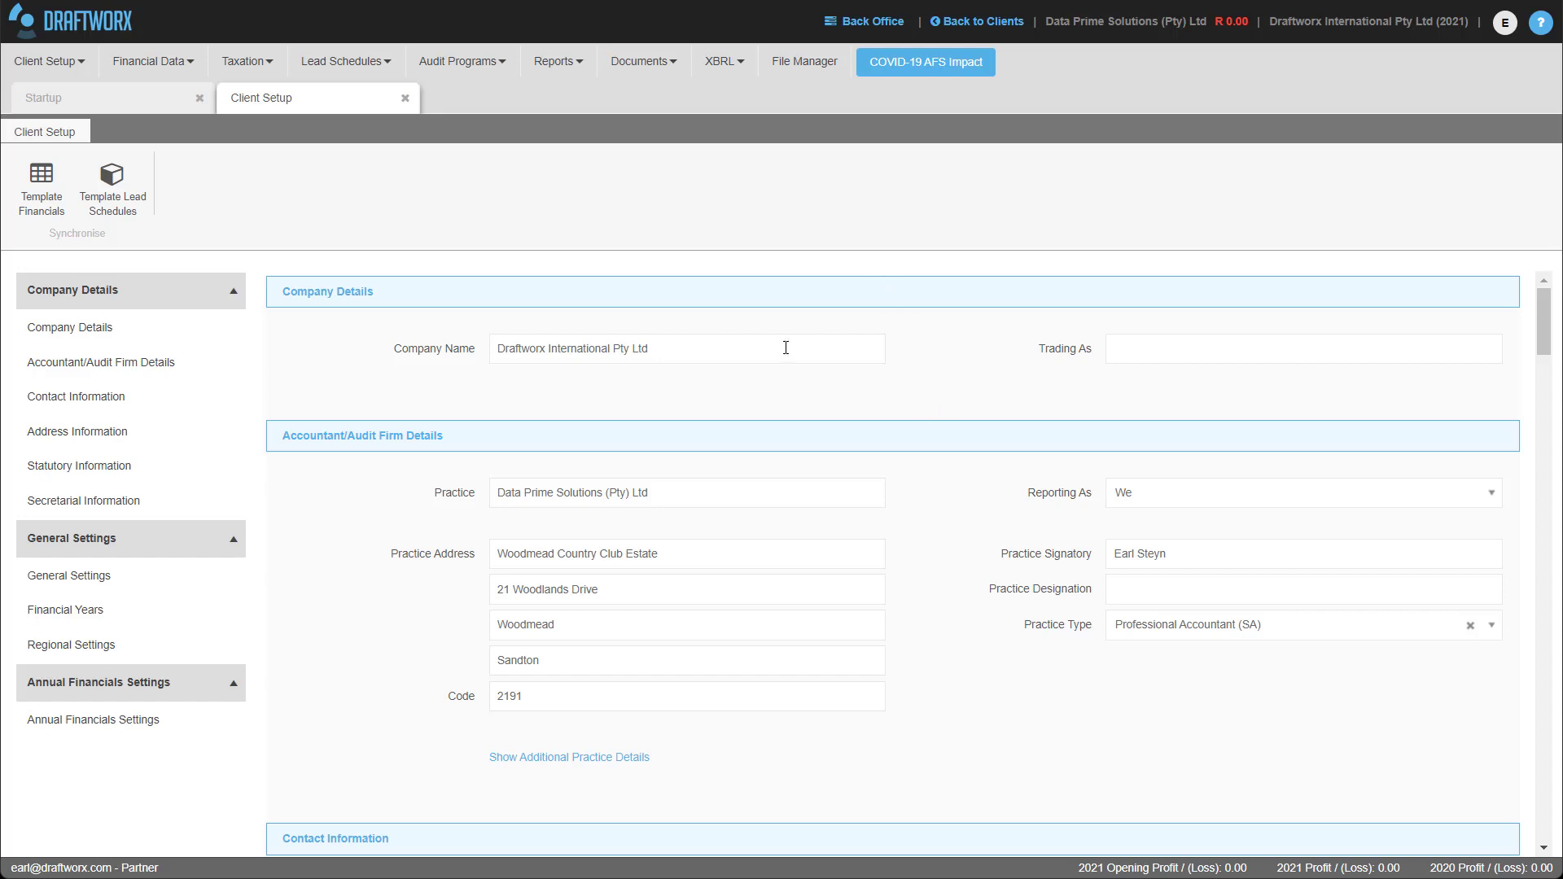
Change the company name to Draftworx International (Pty) Ltd.
left_click(612, 355)
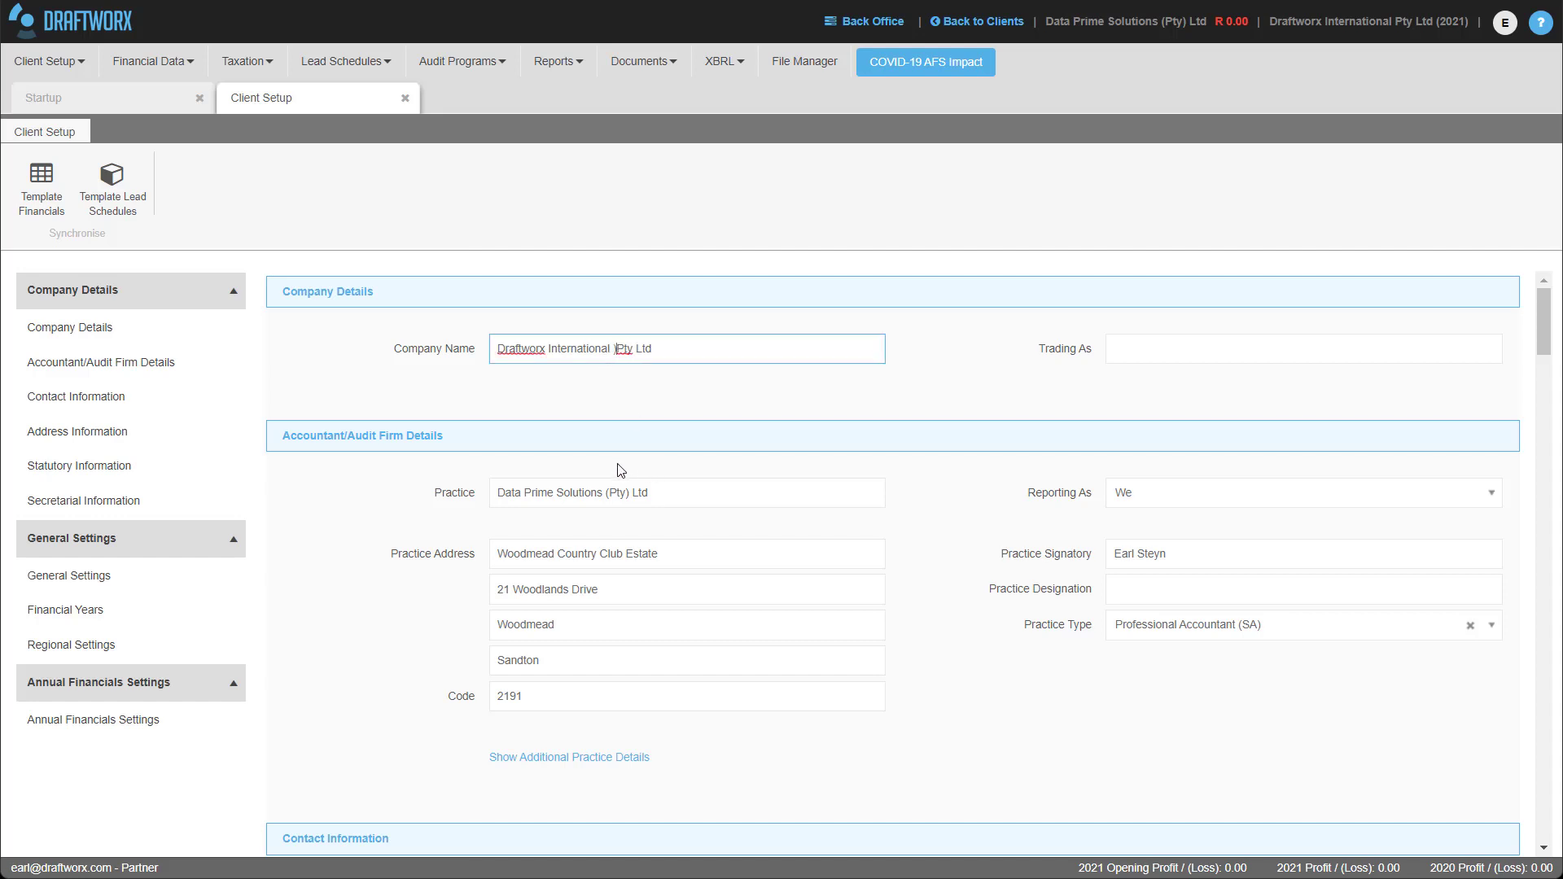
type("(Pty)")
left_click(1144, 344)
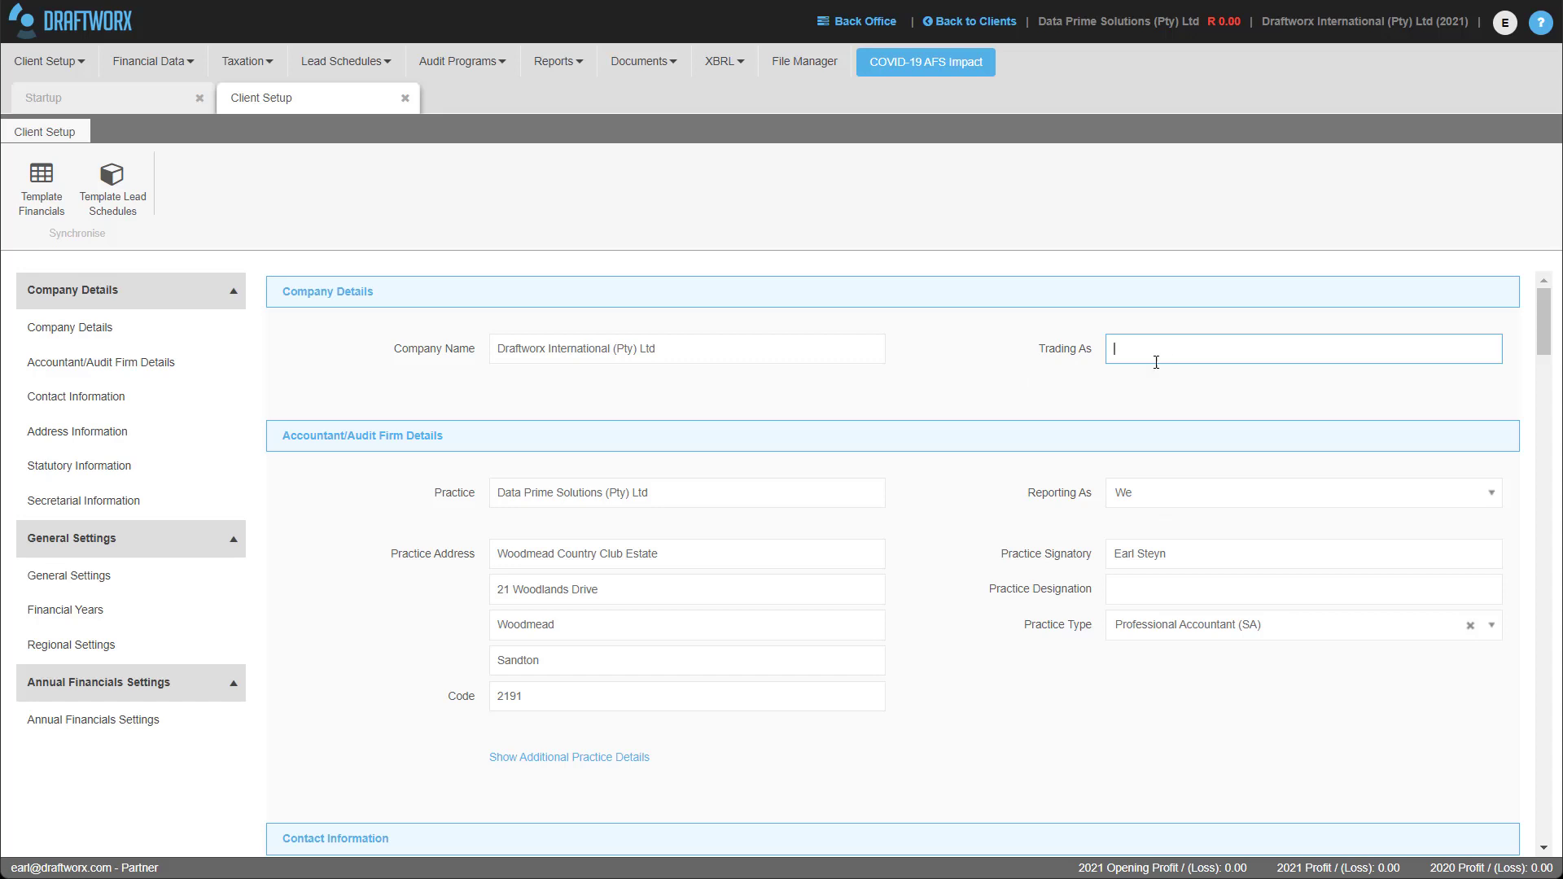
Enter 'Woodlands office Park, Building 16' as the first business address line.
scroll(928, 416, "down", 5)
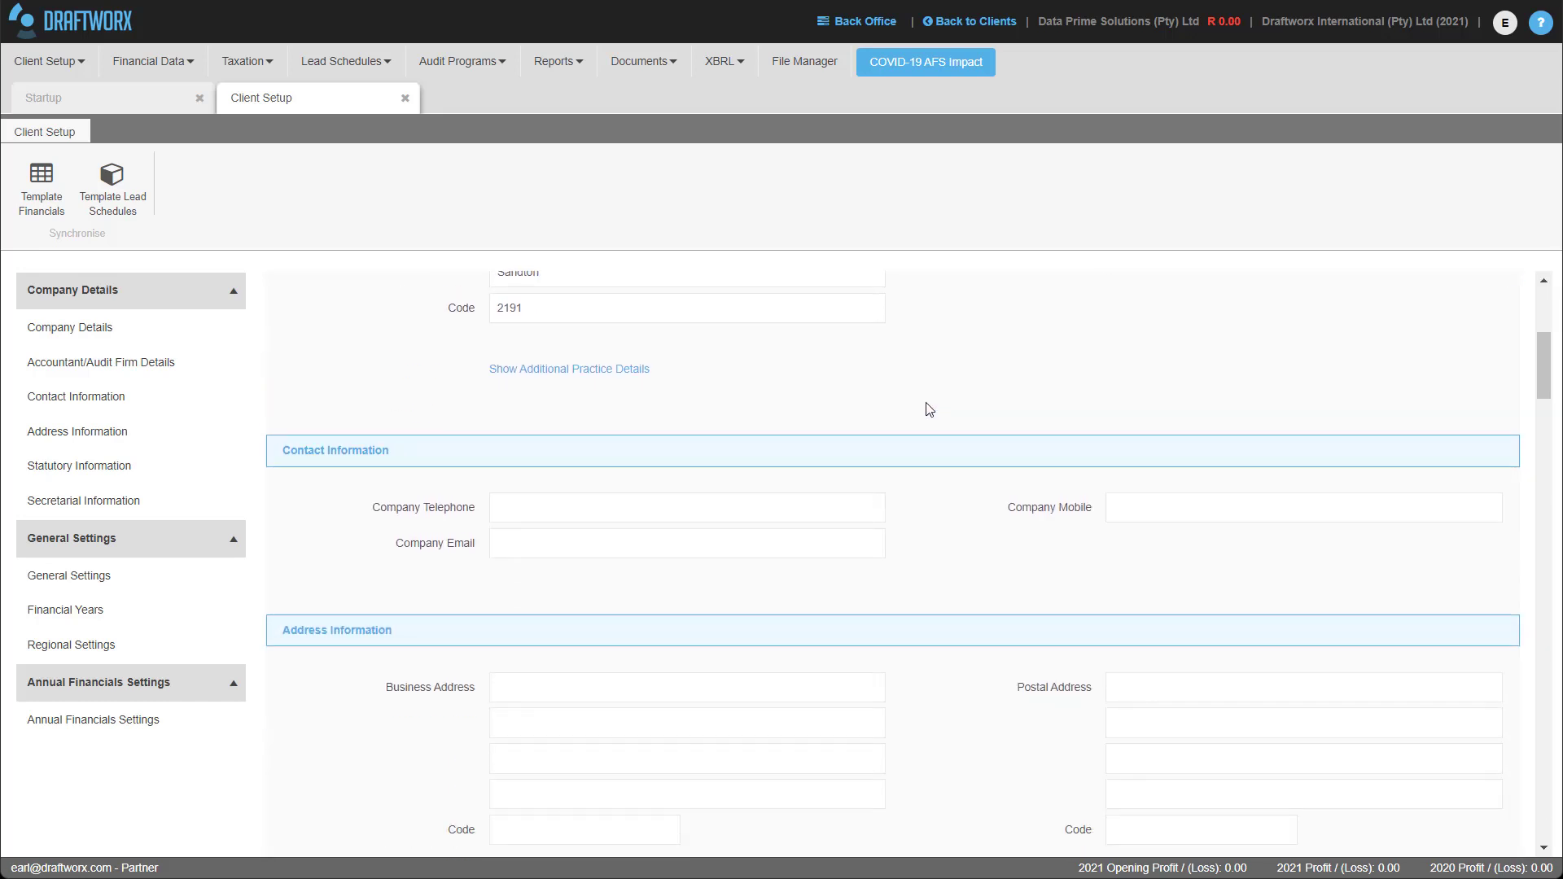
scroll(930, 409, "down", 3)
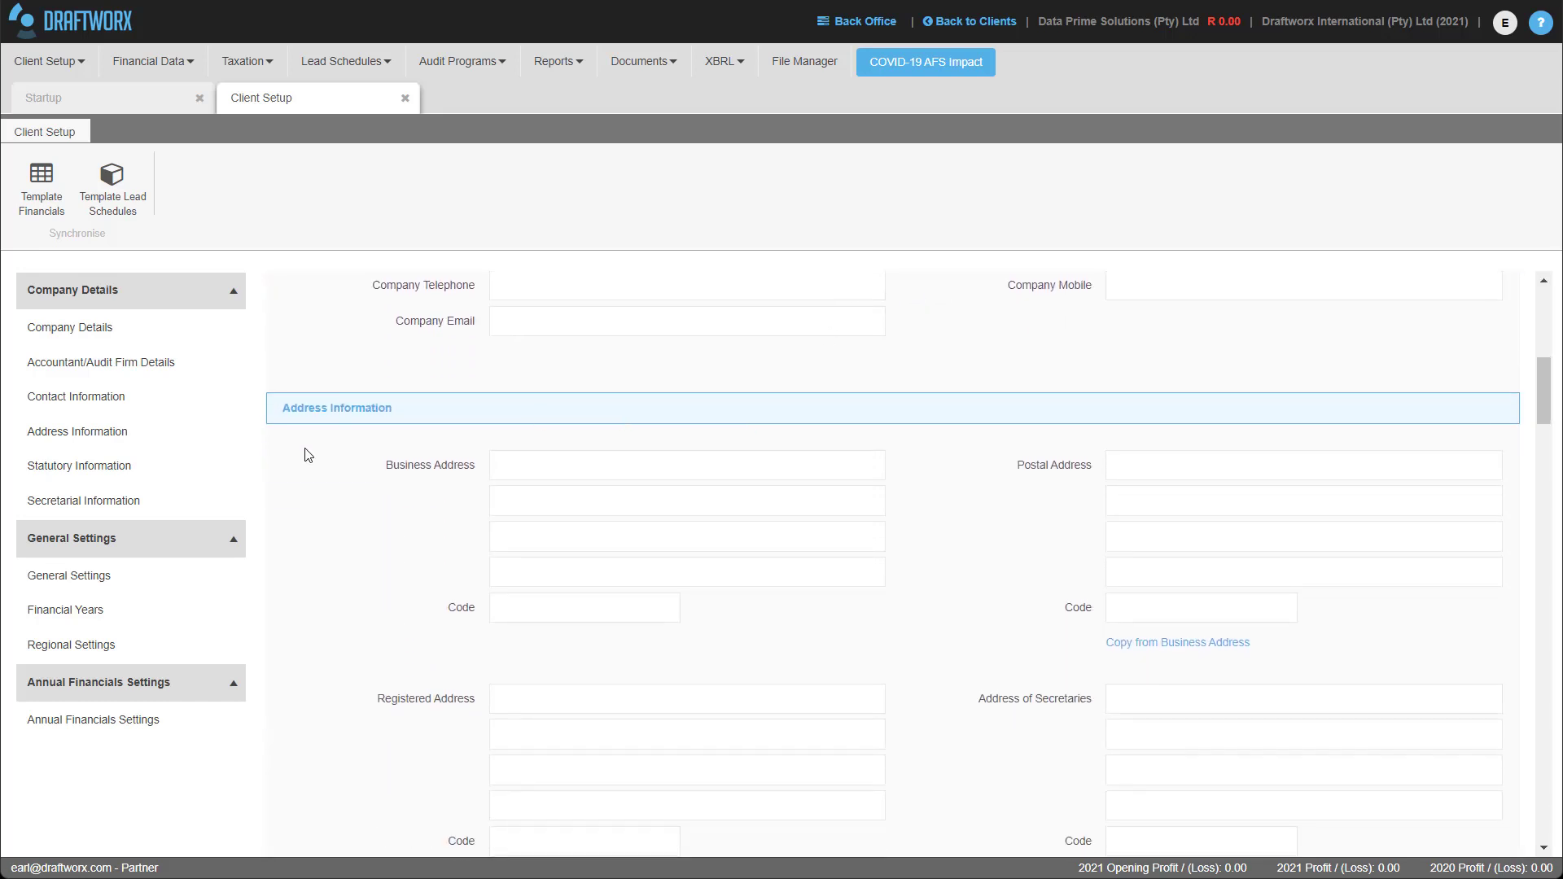
left_click(504, 473)
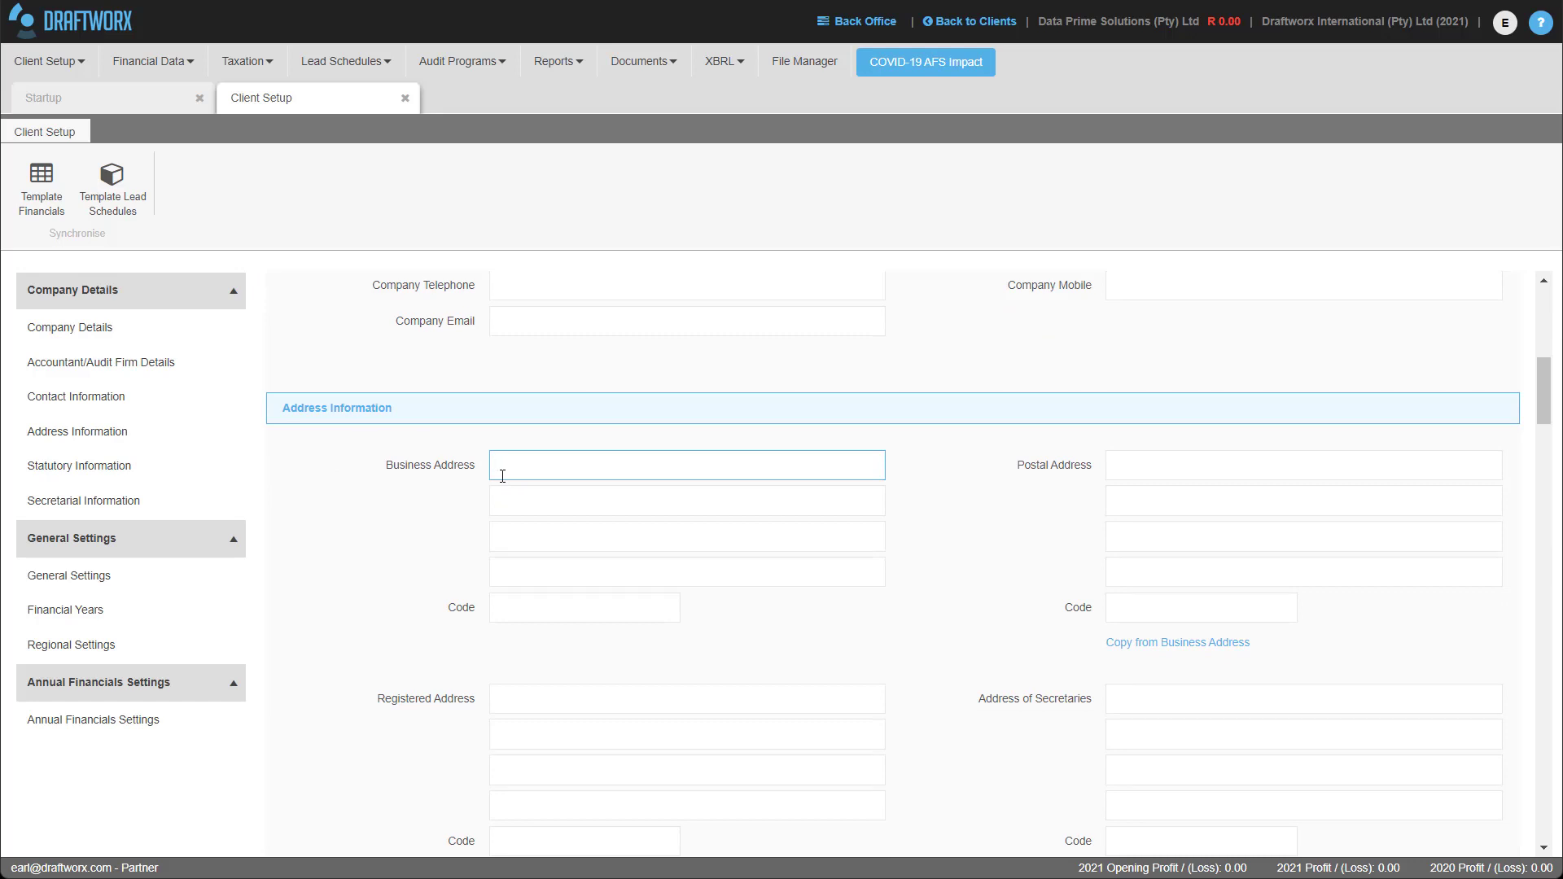
type("Woodlands office Park, Building 15")
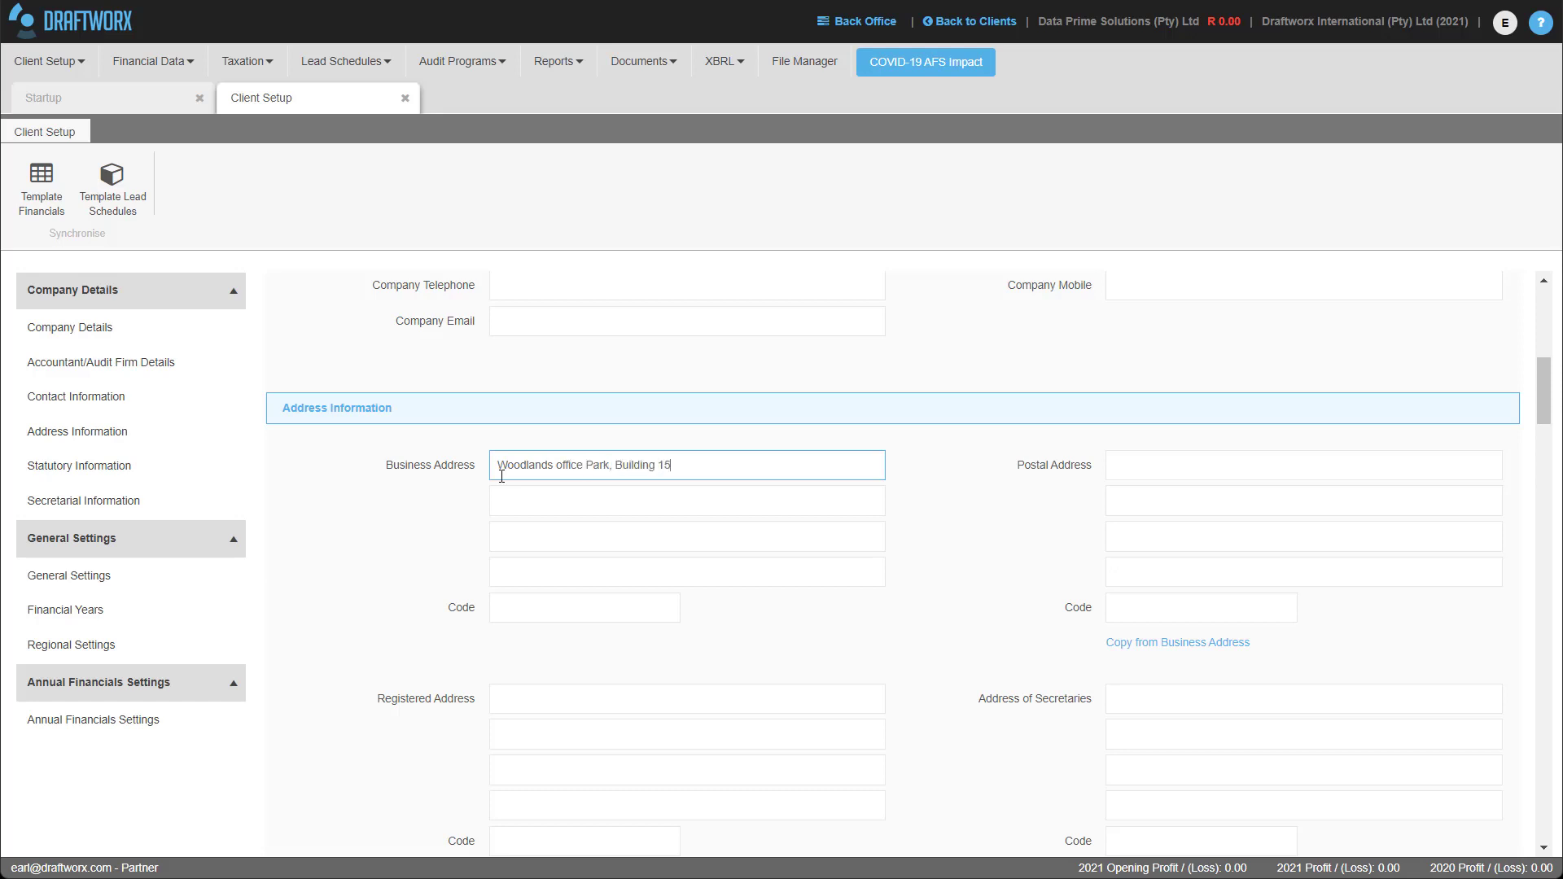
key("BackSpace")
type("6")
key("Tab")
Add Woodlands Drive, Woodmead, Gauteng and code 2198 to the business address.
key("Tab")
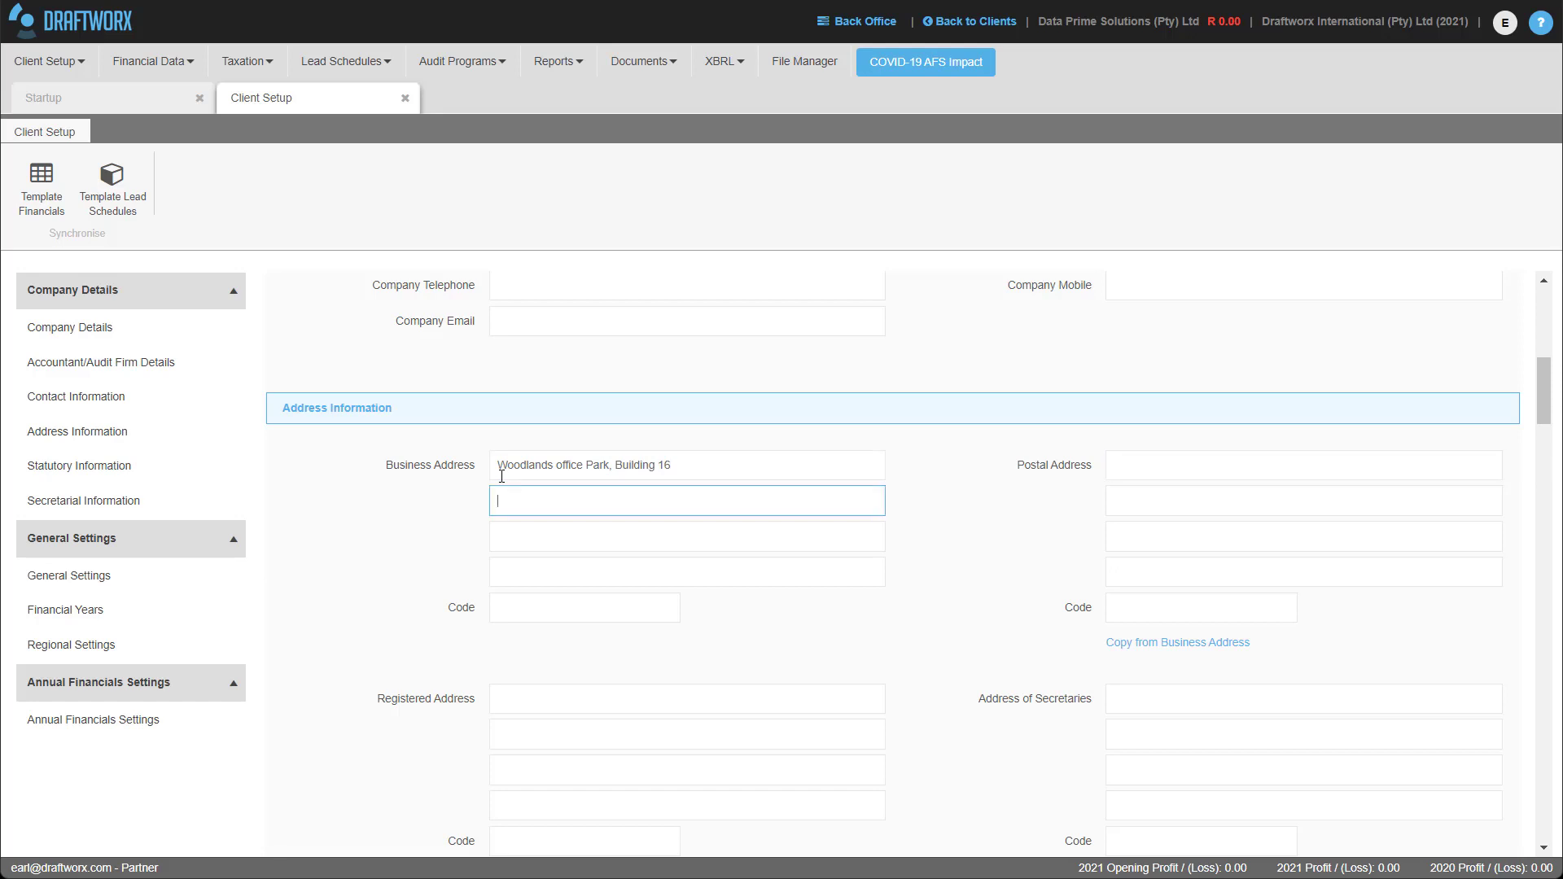
type("Woodlands Drive")
key("Tab")
key("Tab")
type("Woodmead")
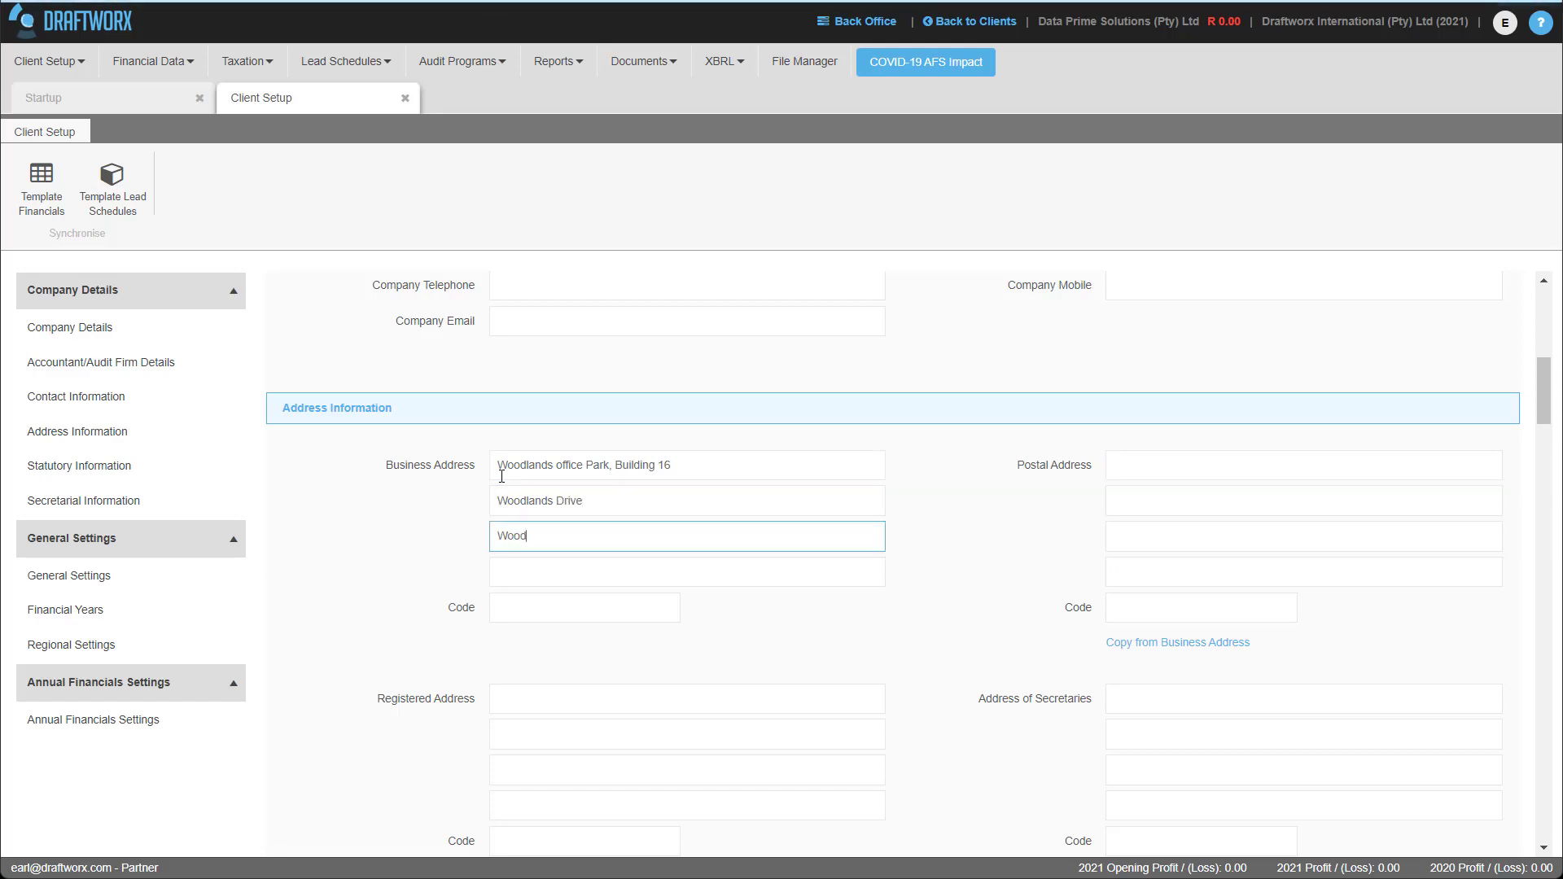
key("Tab")
key("Tab")
type("Gauteng")
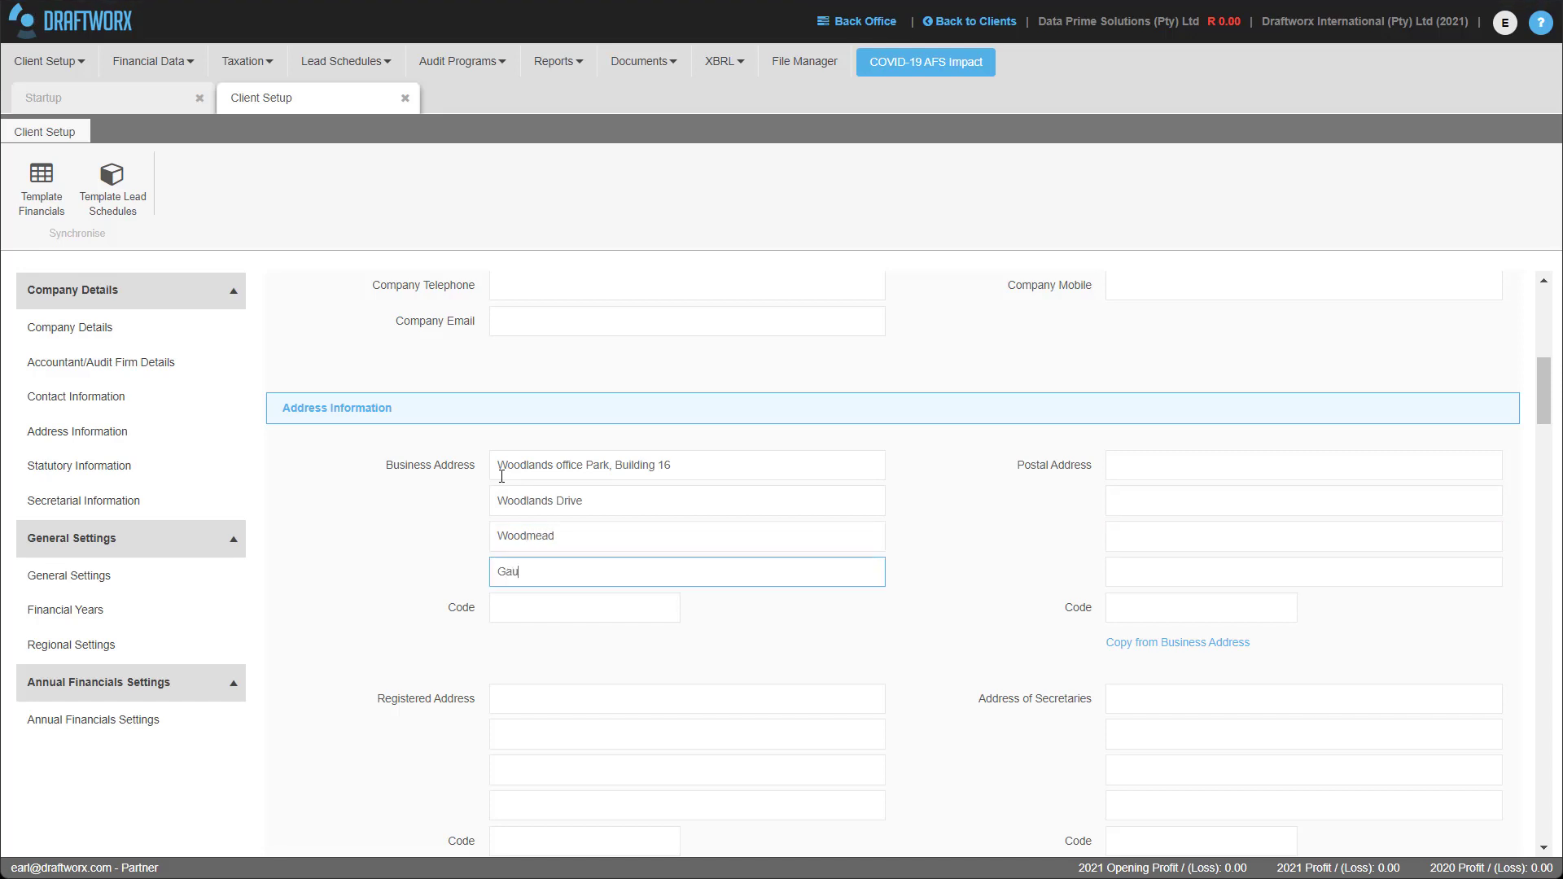
key("Tab")
key("Tab")
type("2198")
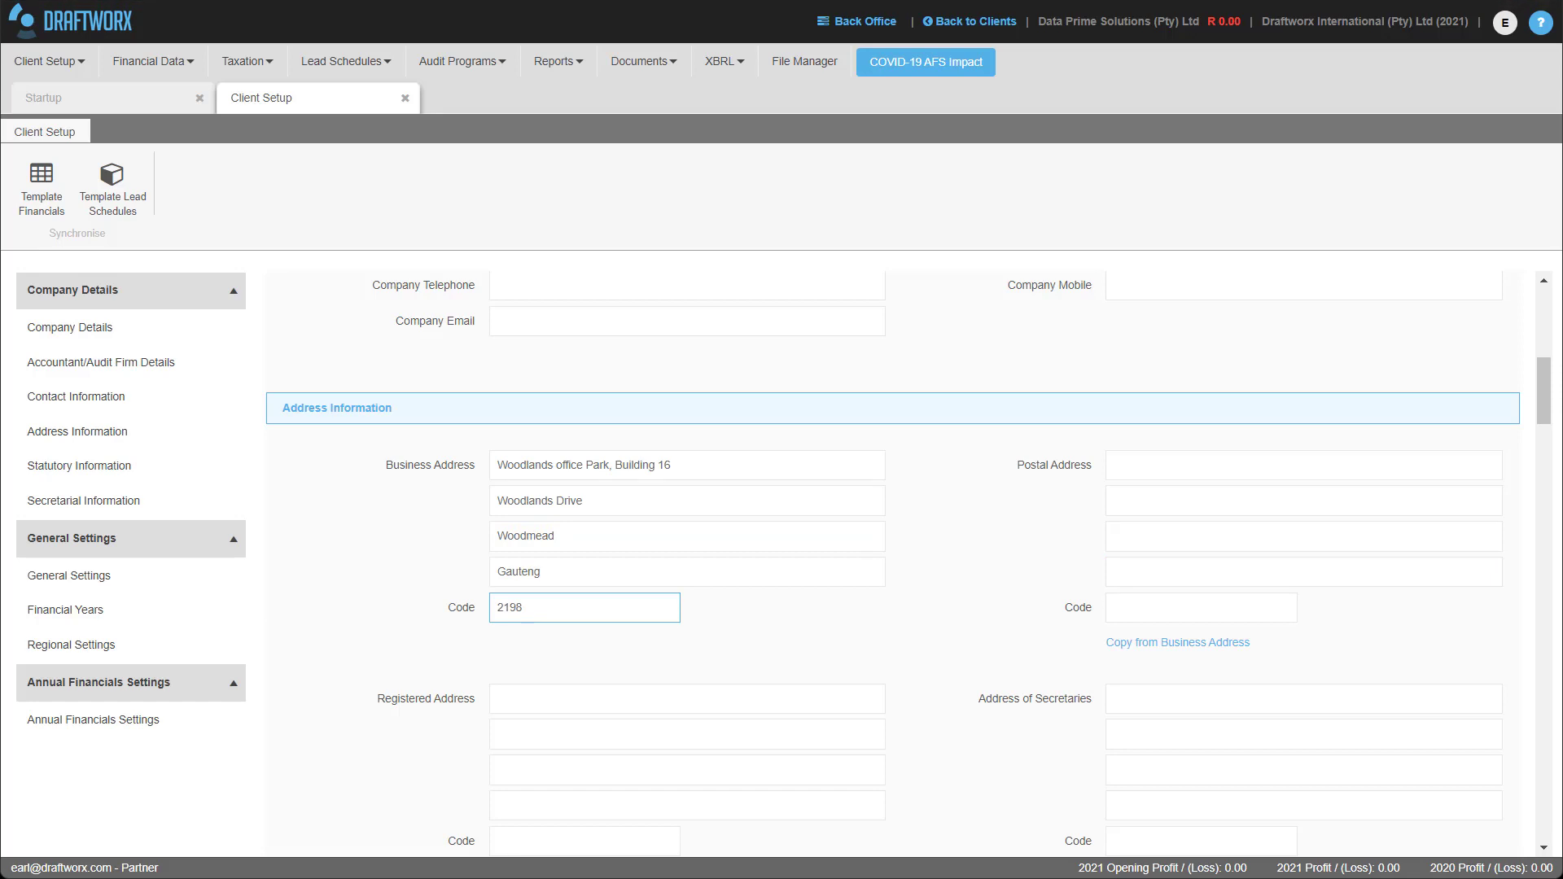
Copy the business address into the postal address.
left_click(1184, 643)
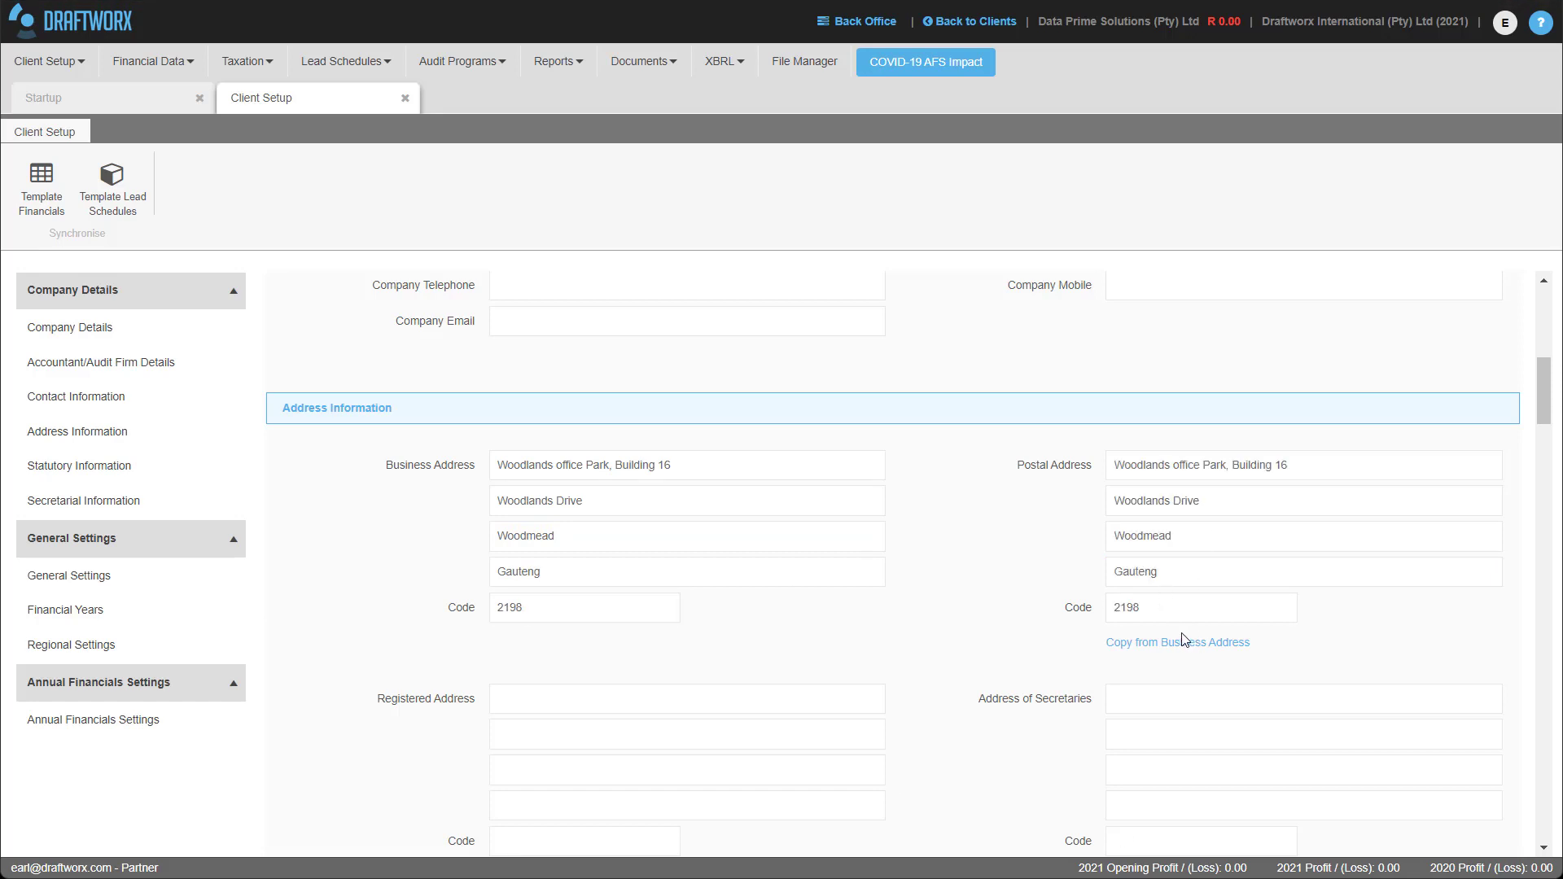
scroll(768, 475, "down", 1)
scroll(384, 506, "down", 2)
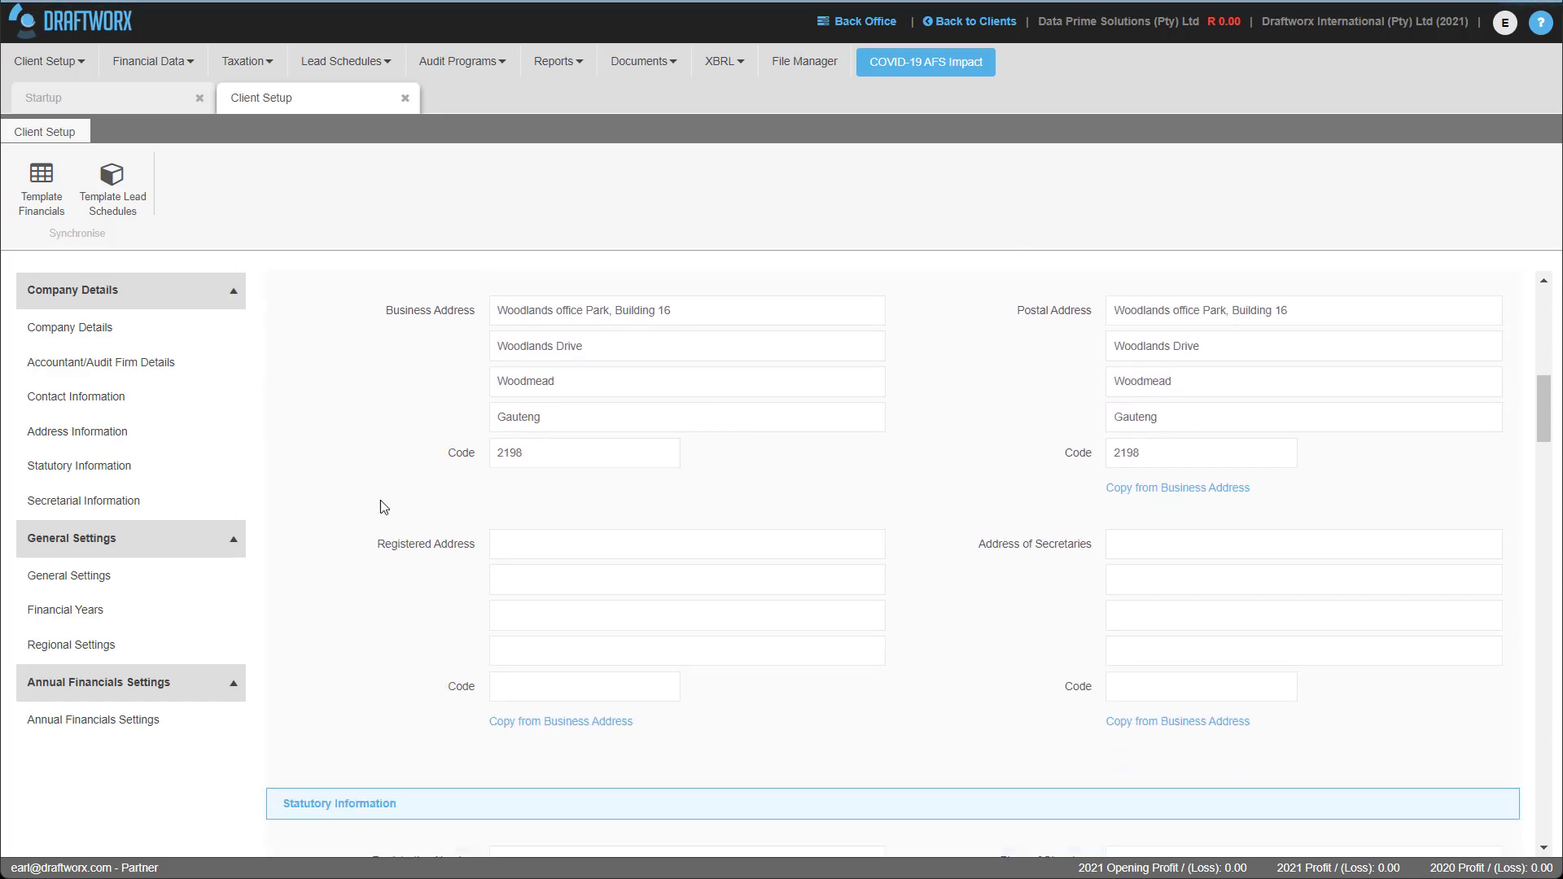
scroll(399, 500, "down", 2)
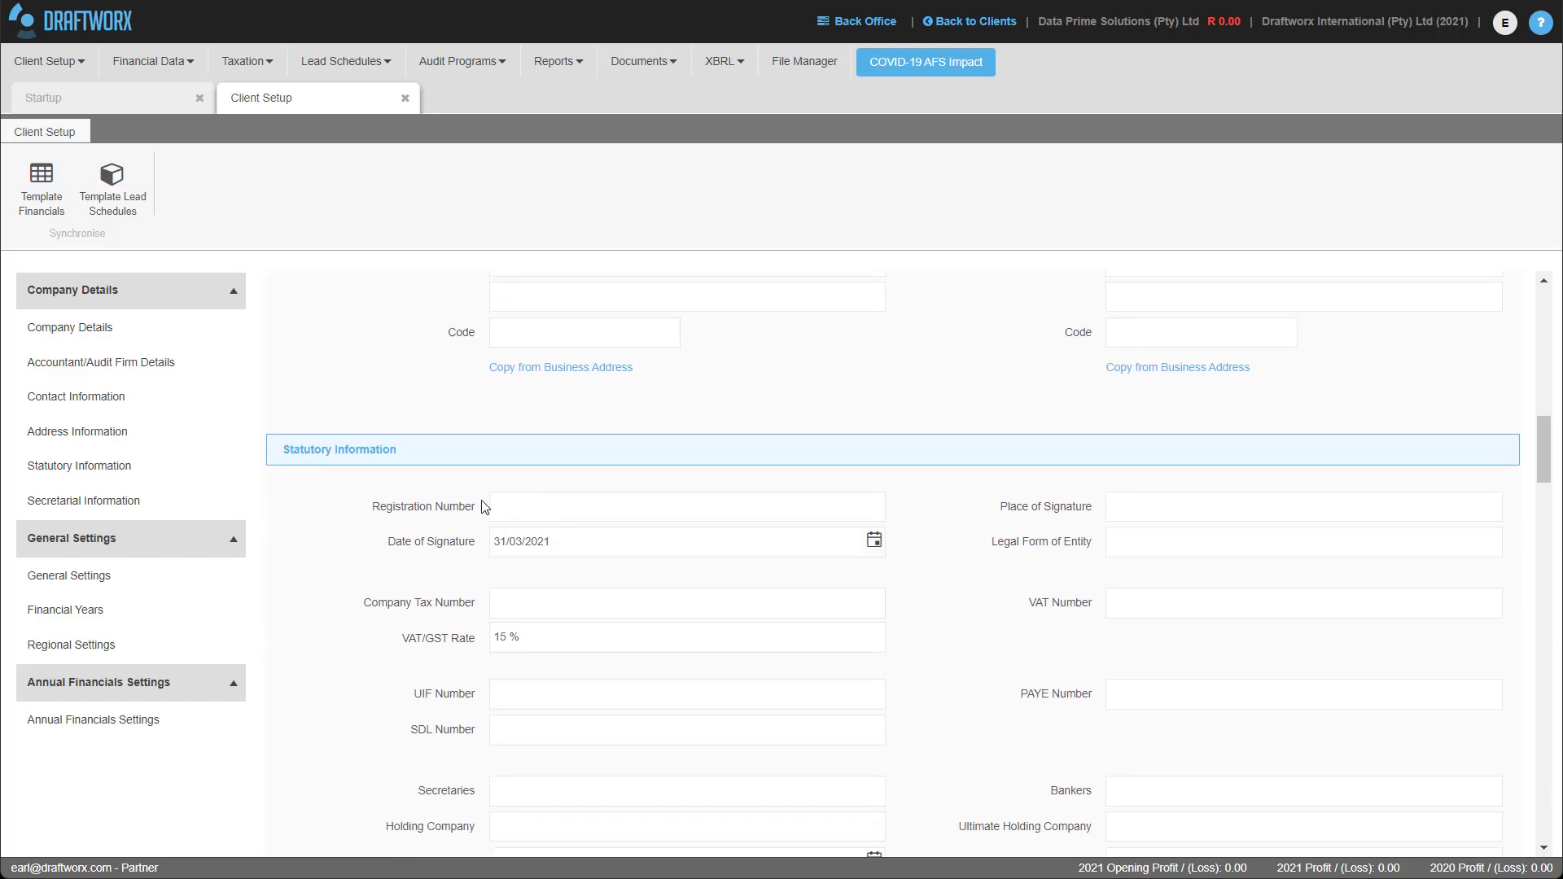
Enter the company registration number and Sandton as the place of signature.
left_click(503, 499)
type("12")
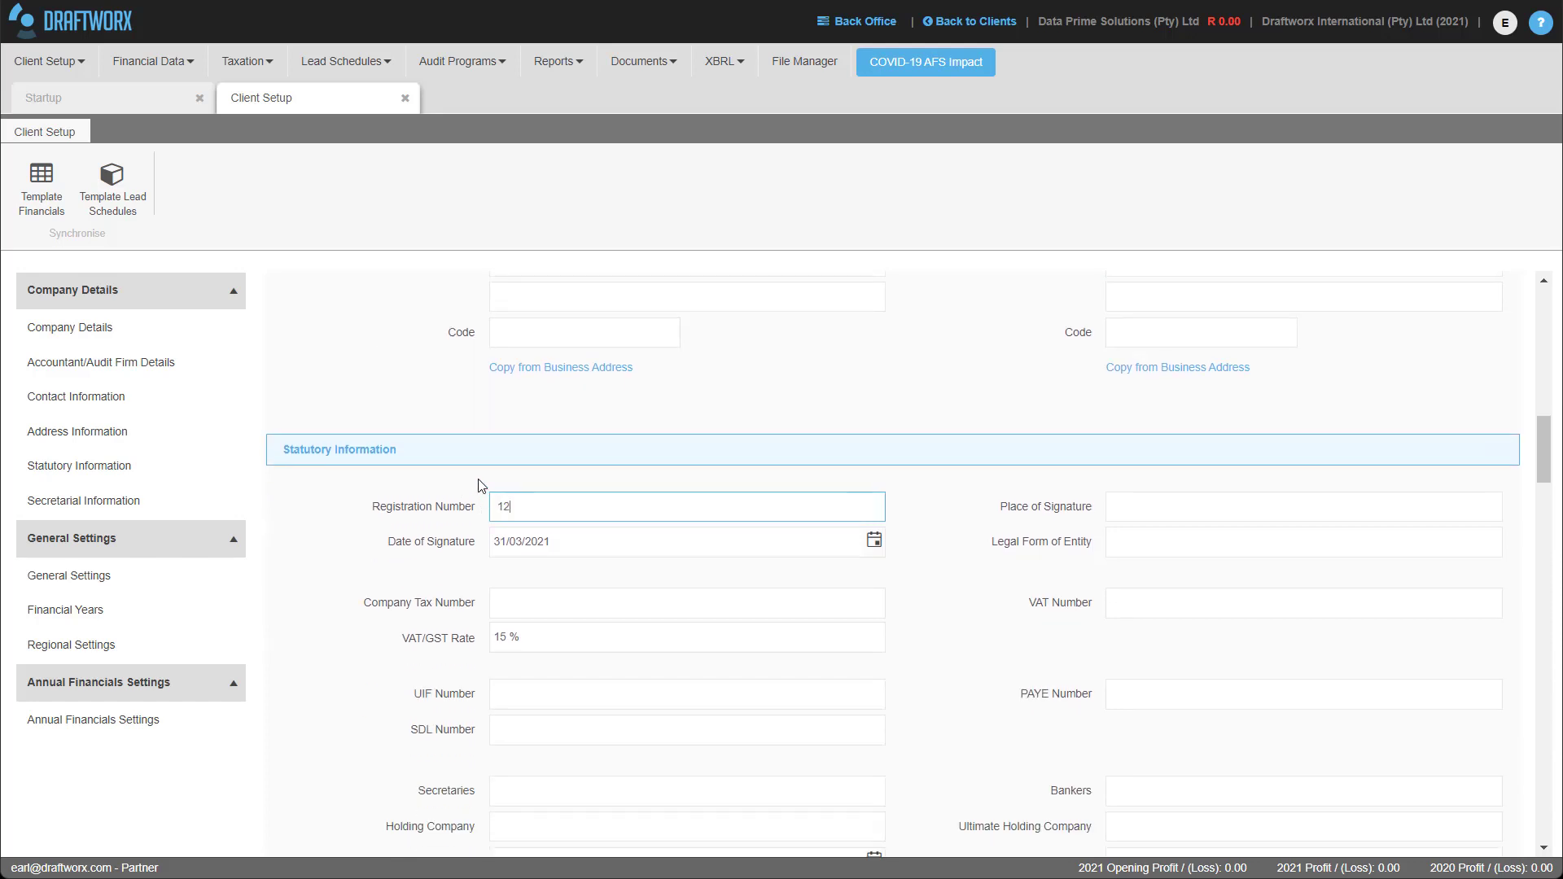
type("34567890")
left_click(1109, 508)
type("Sandton")
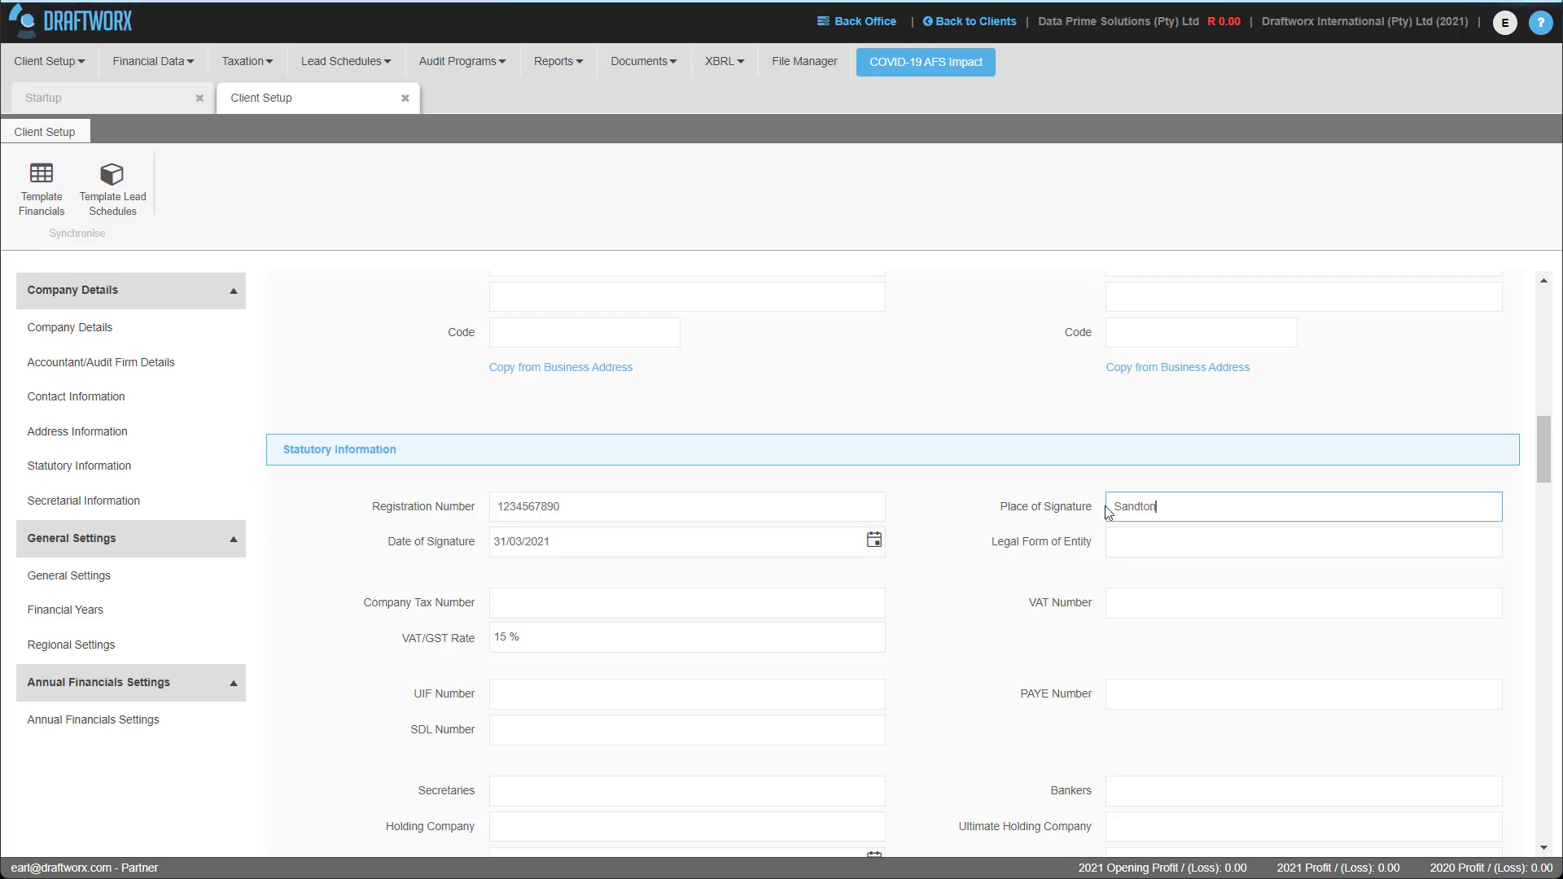
Enter Standard Bank as the company's bankers.
scroll(495, 521, "down", 3)
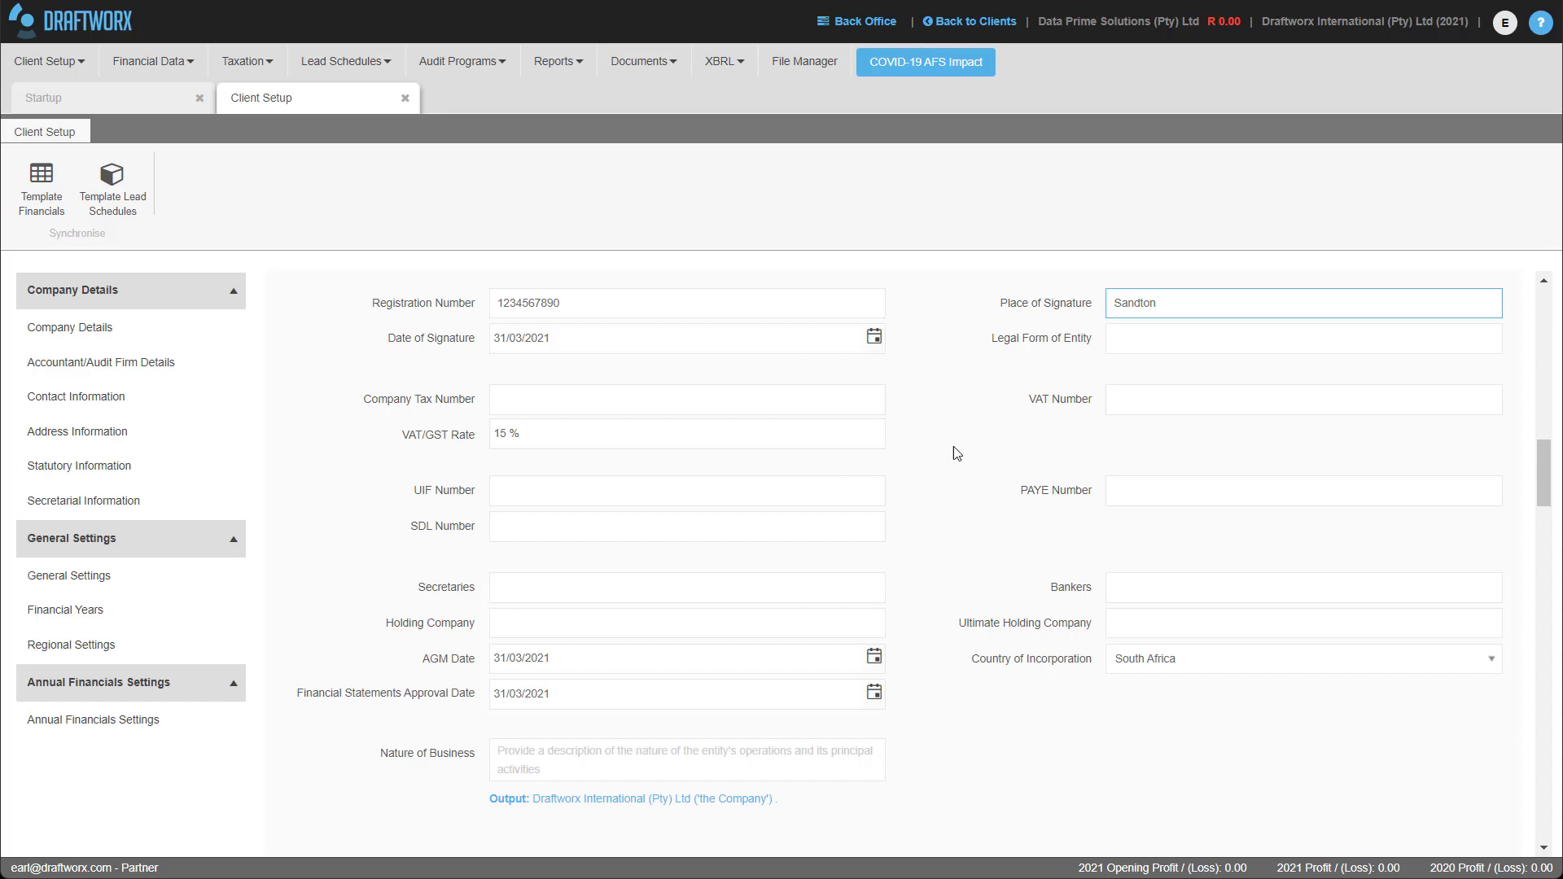
left_click(1112, 502)
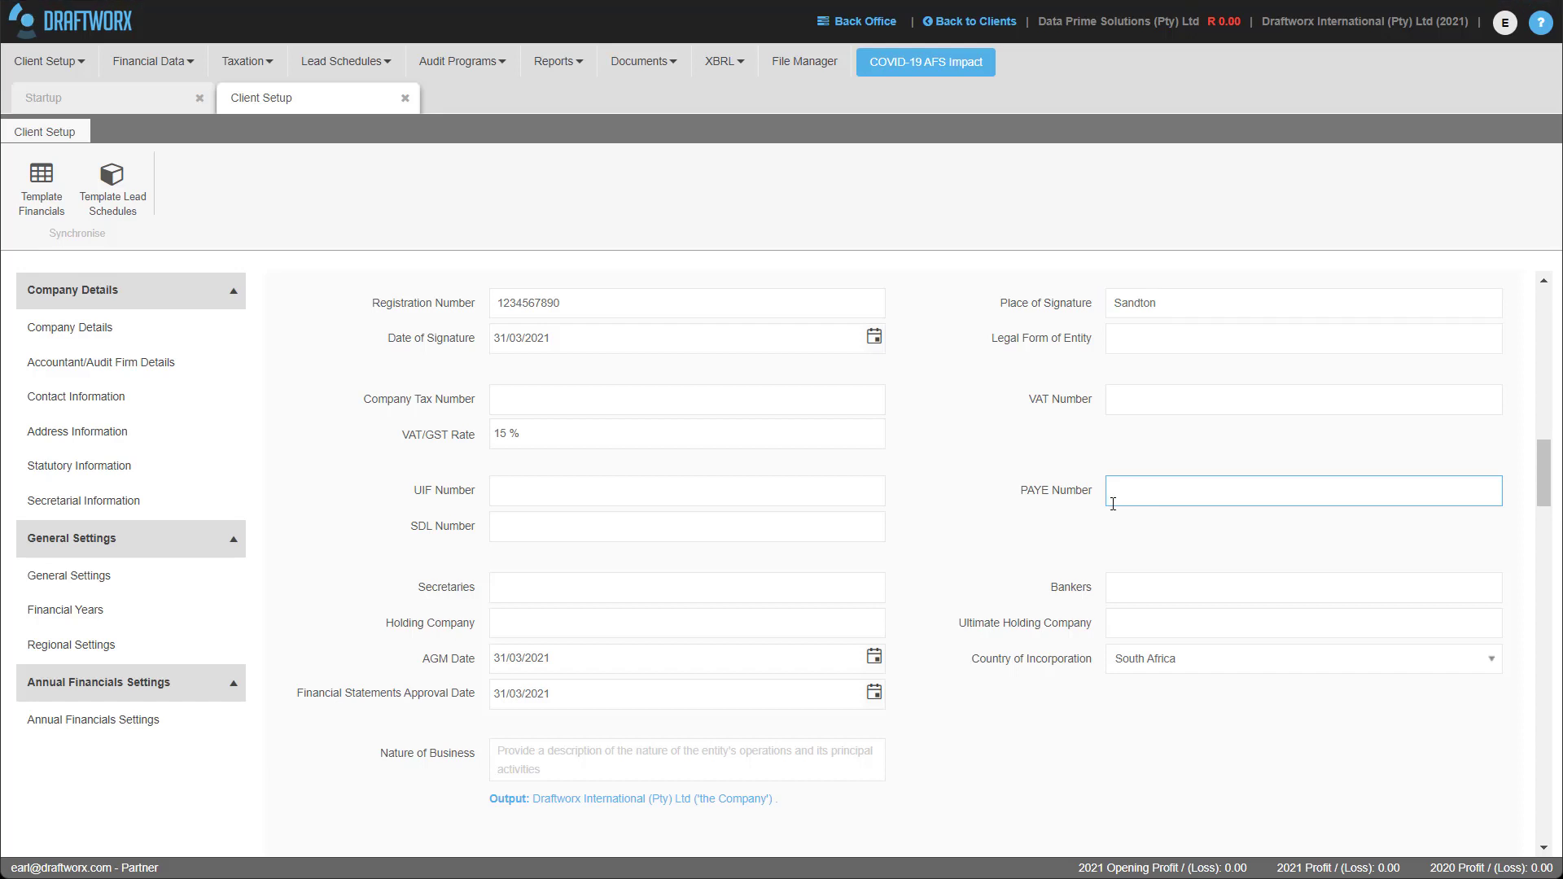
left_click(1156, 590)
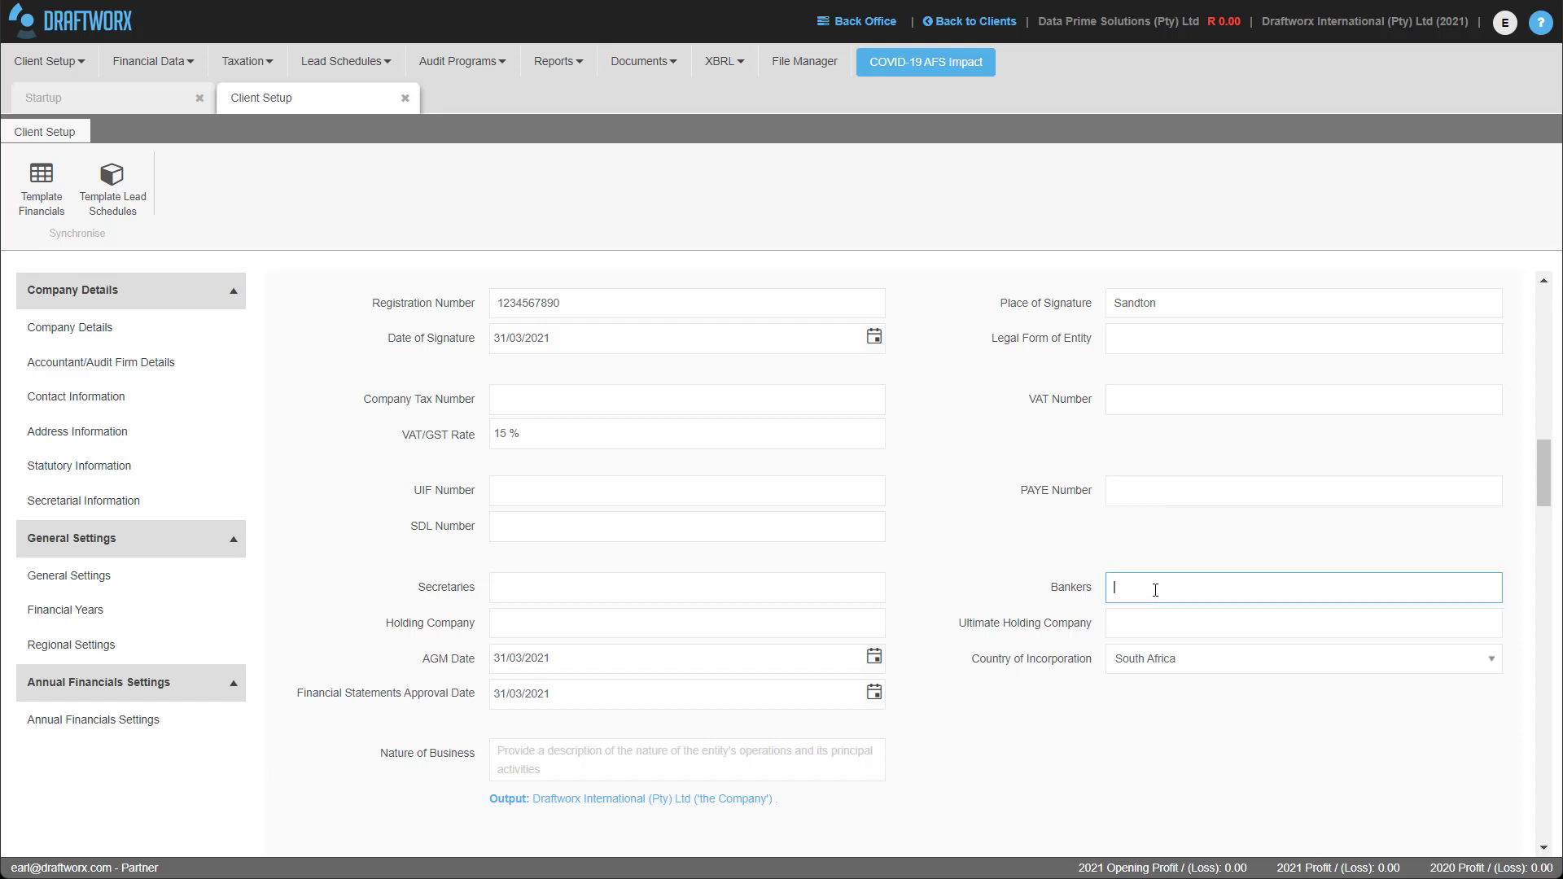
type("Standard Bank")
Add the director's name, gender Male and appointment date 23/10/2021.
scroll(1426, 619, "down", 4)
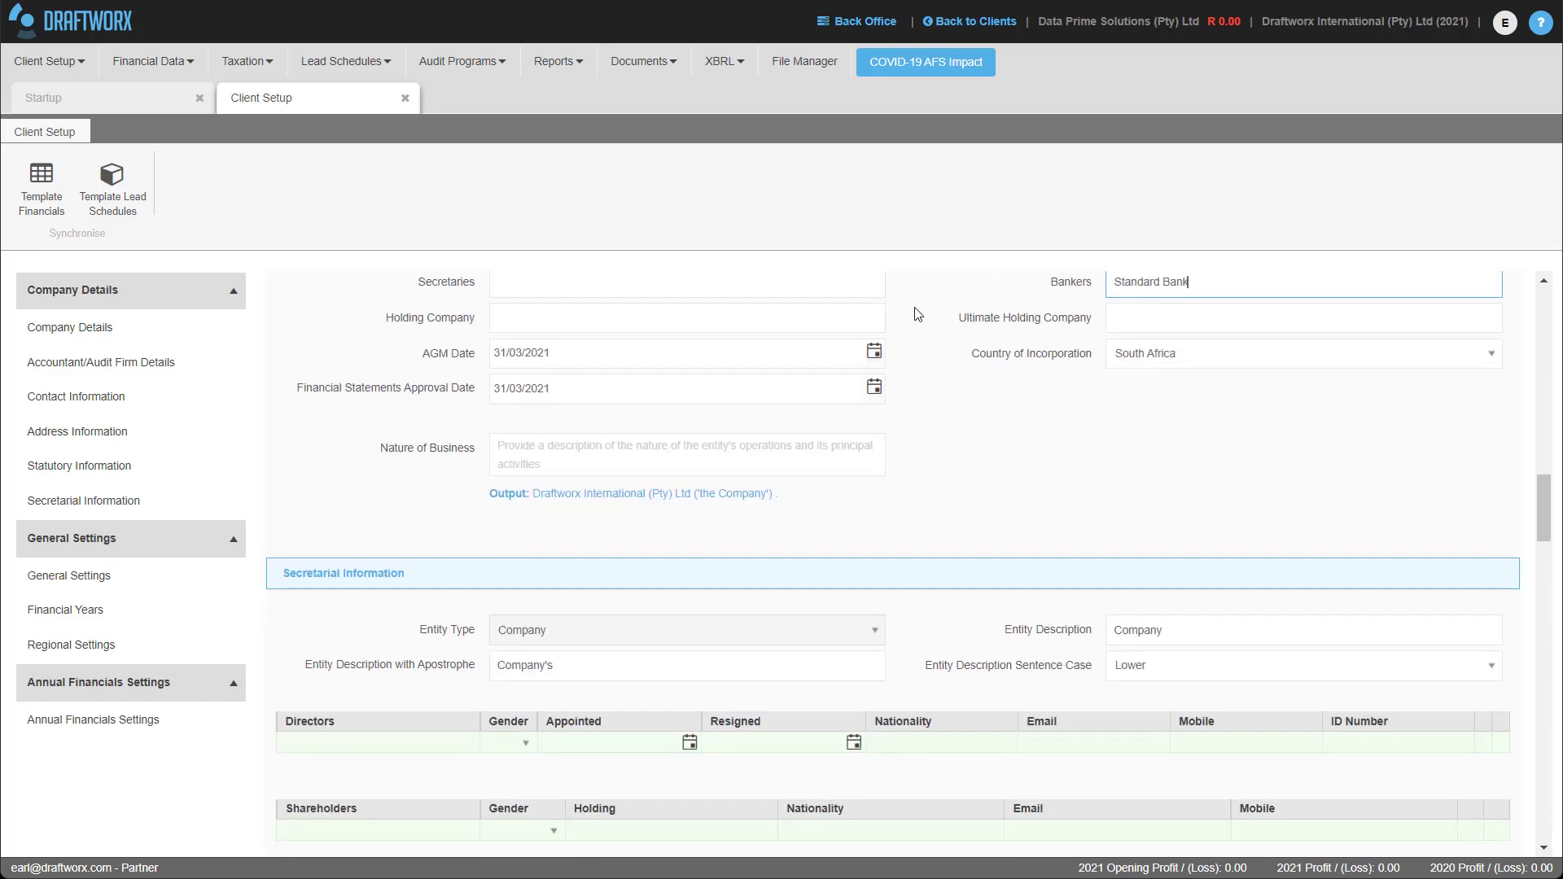
scroll(715, 354, "down", 2)
scroll(716, 353, "down", 3)
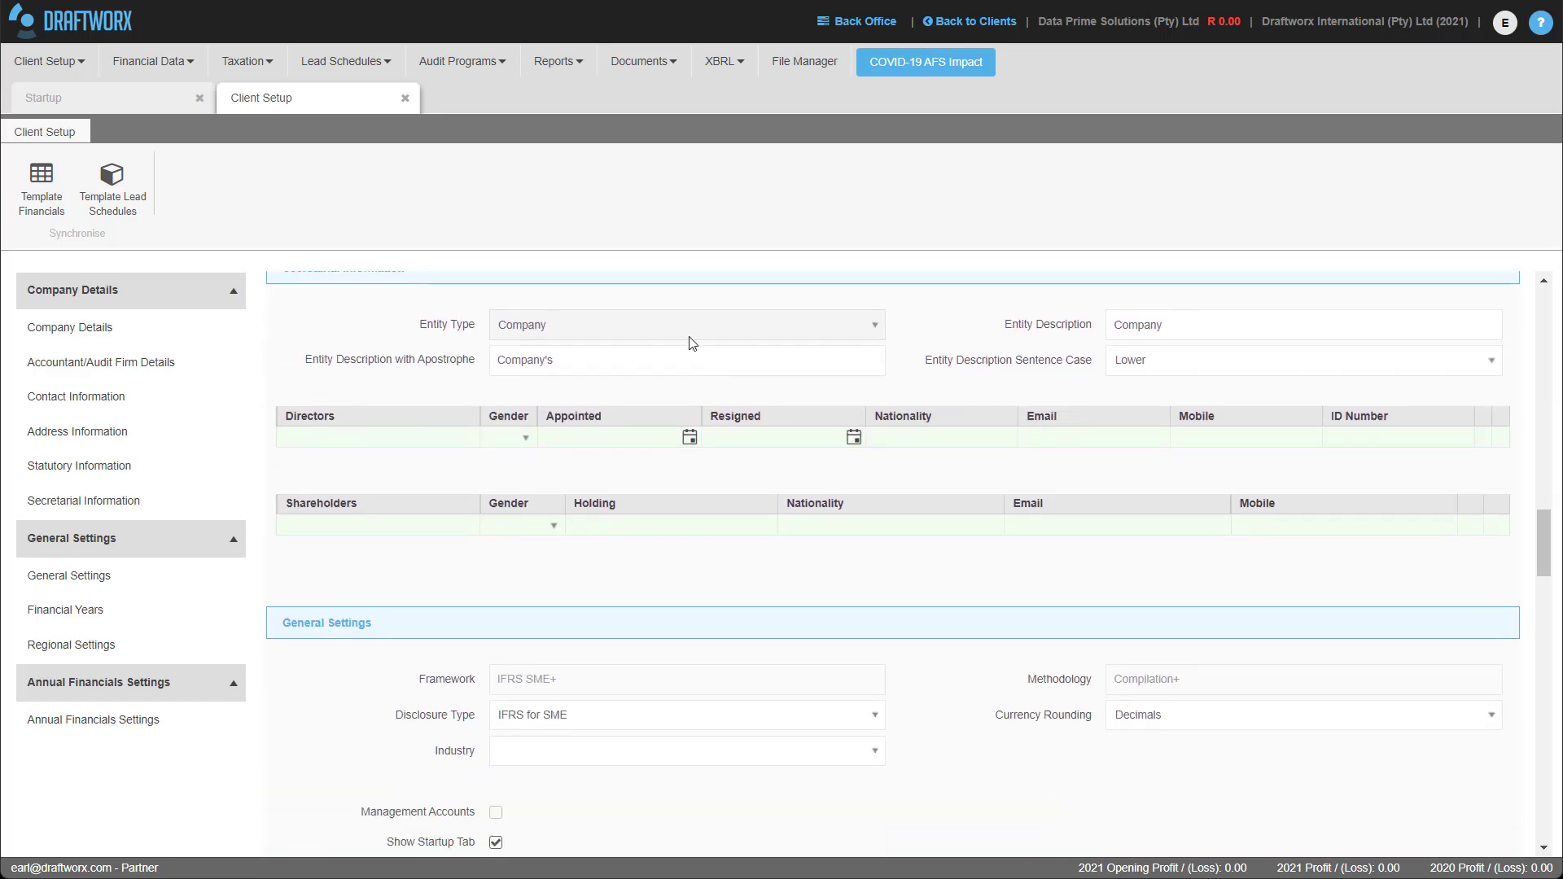
scroll(330, 649, "up", 3)
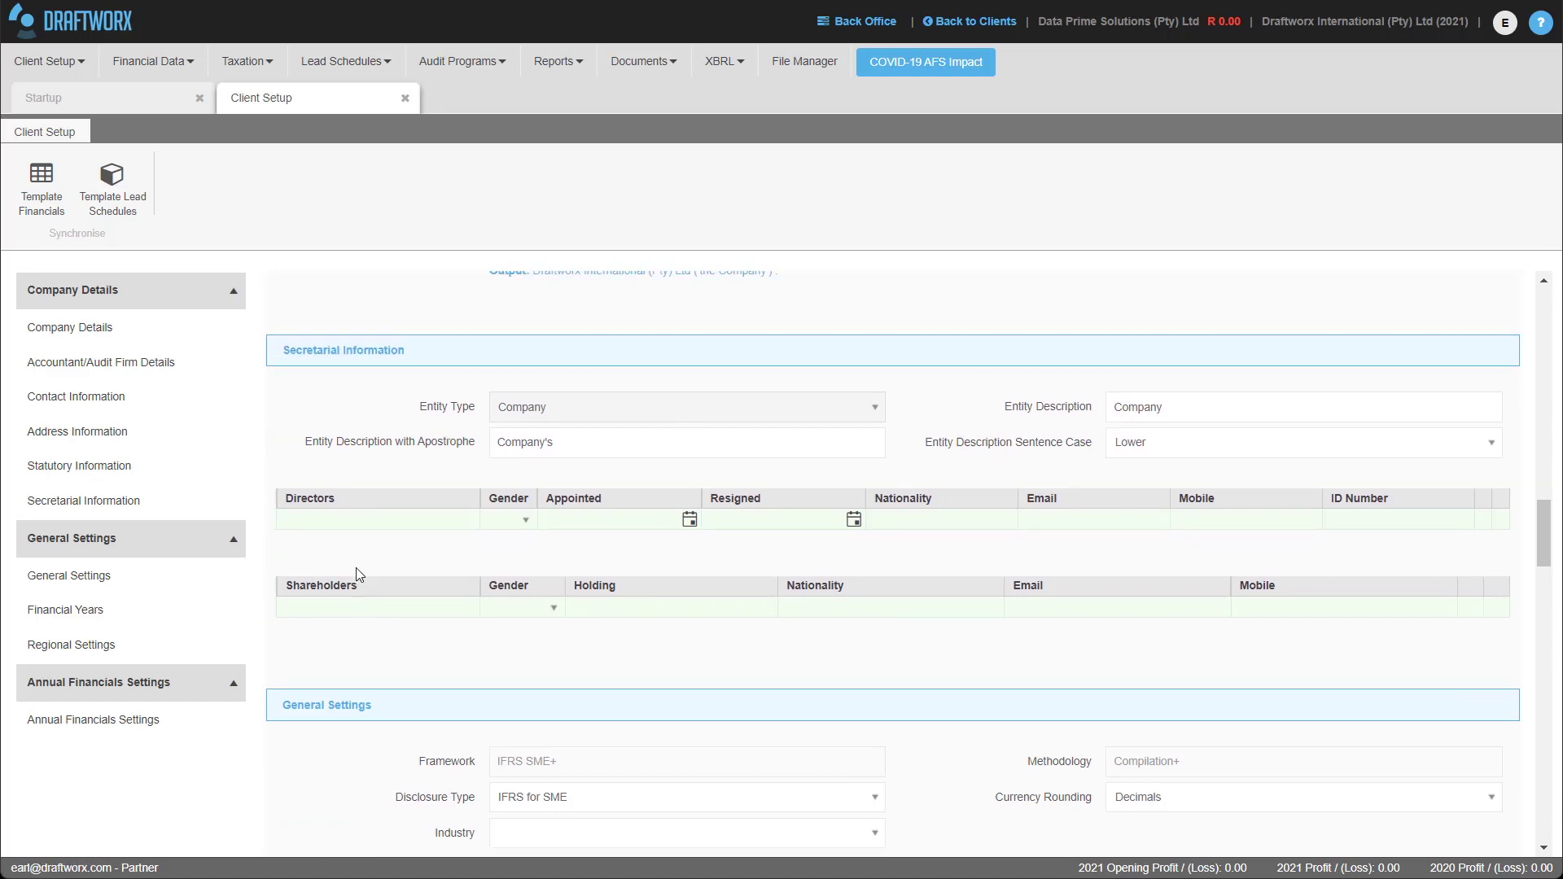
scroll(326, 645, "down", 1)
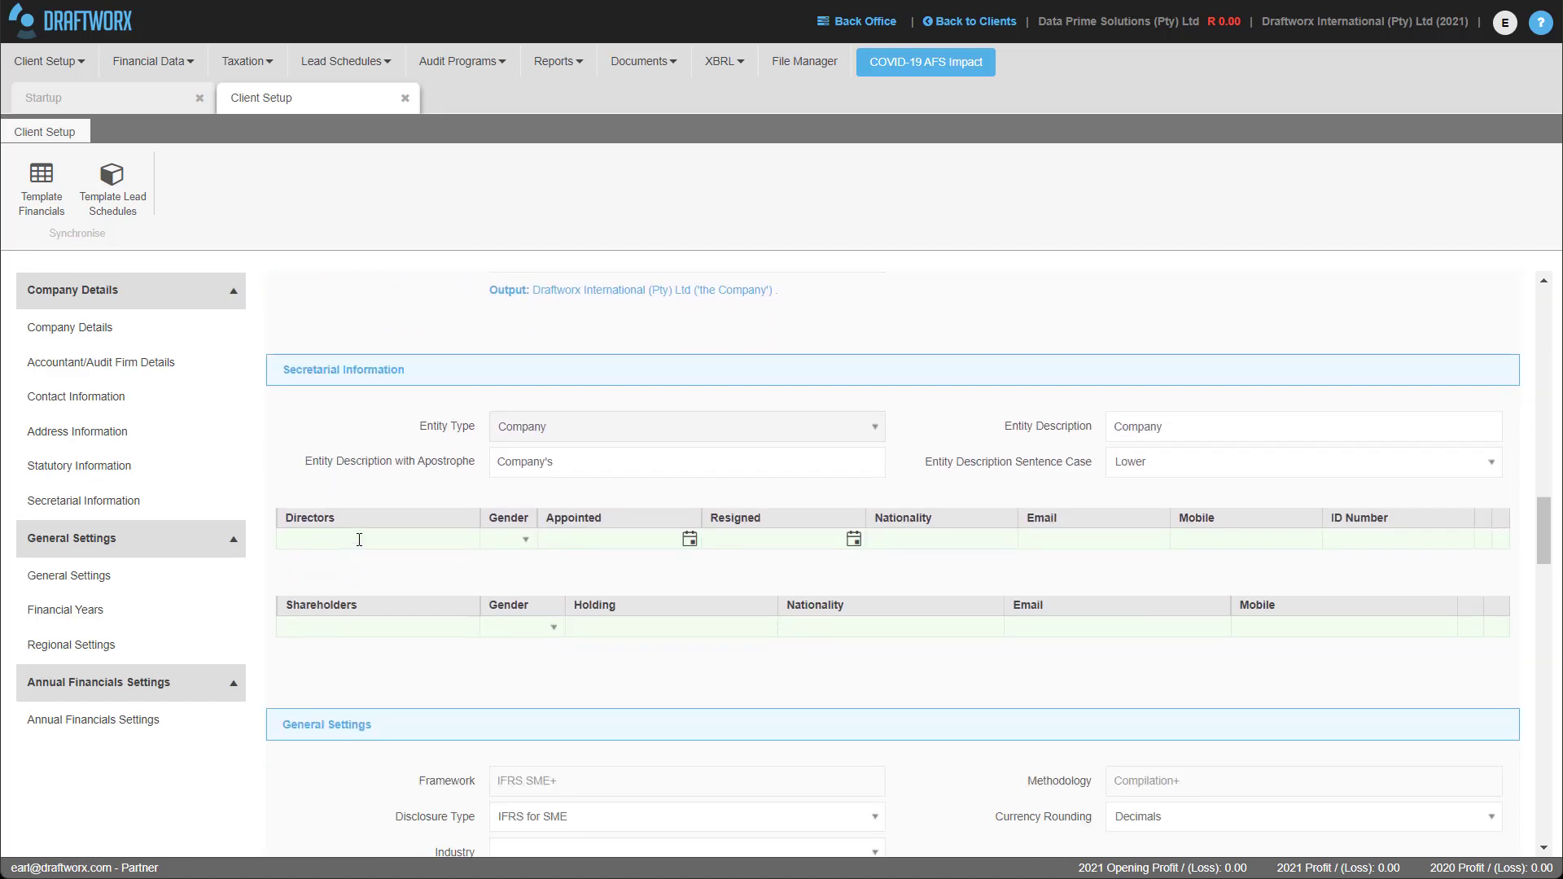
left_click(356, 539)
left_click(518, 544)
left_click(516, 611)
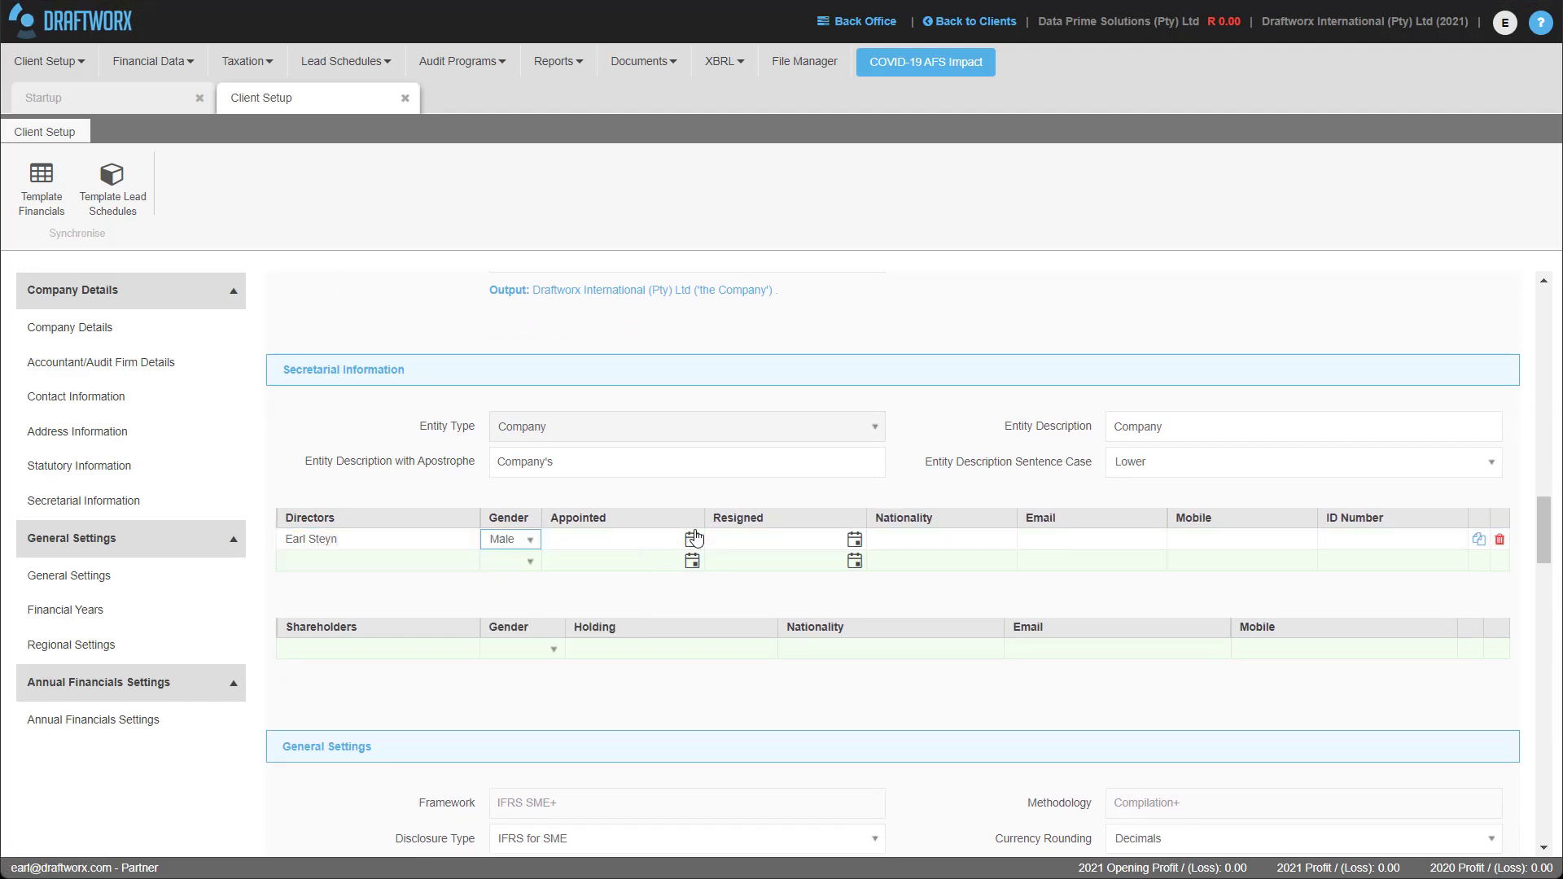
left_click(690, 540)
left_click(707, 676)
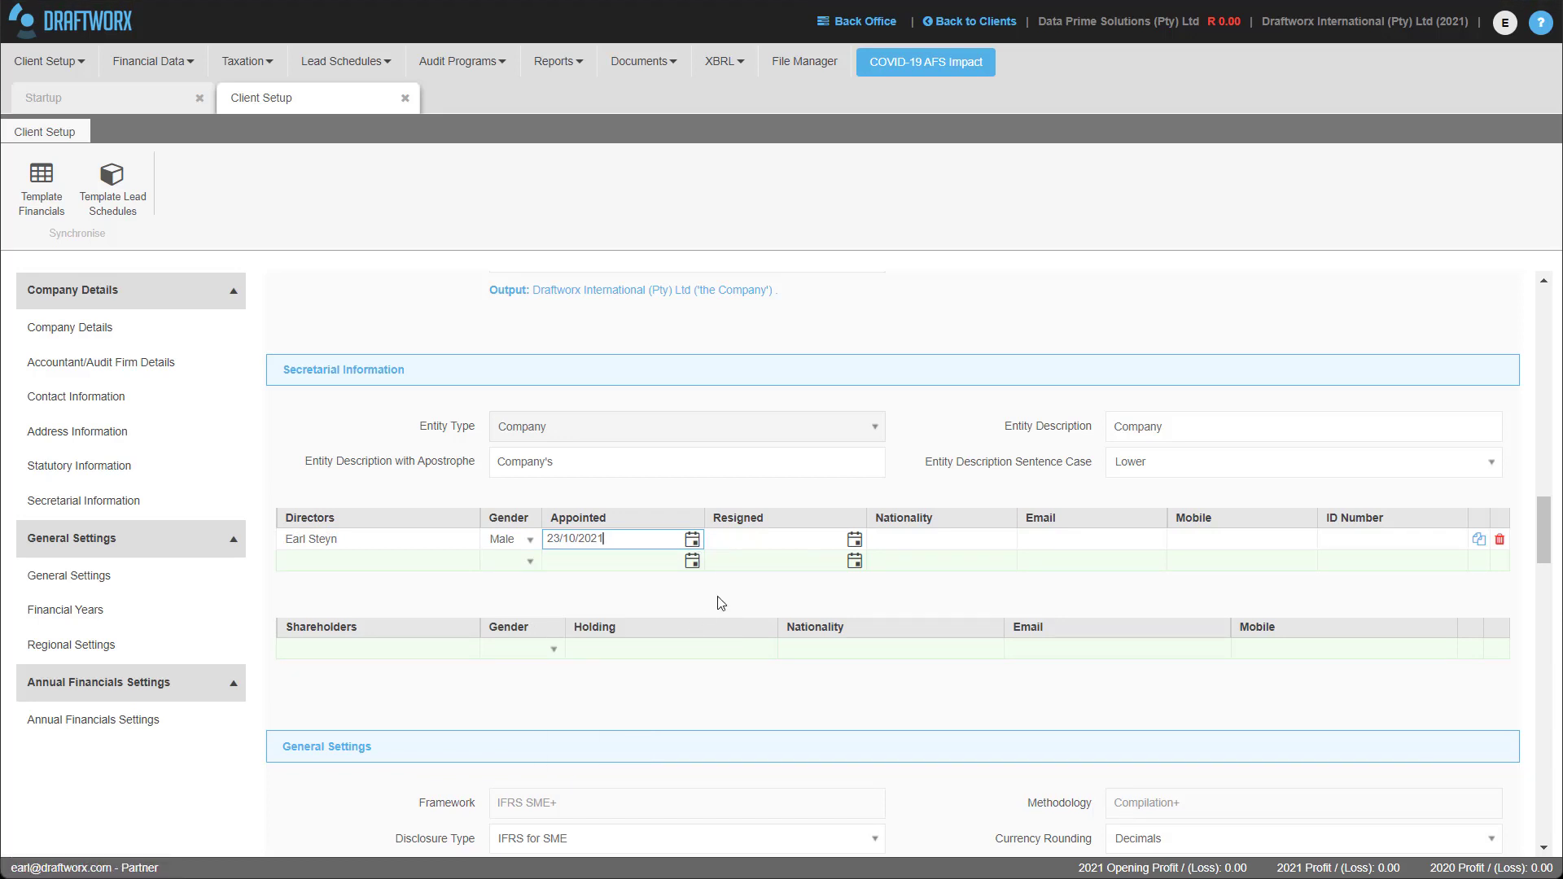
Add the same person as a male shareholder with a 100 % holding.
left_click(288, 647)
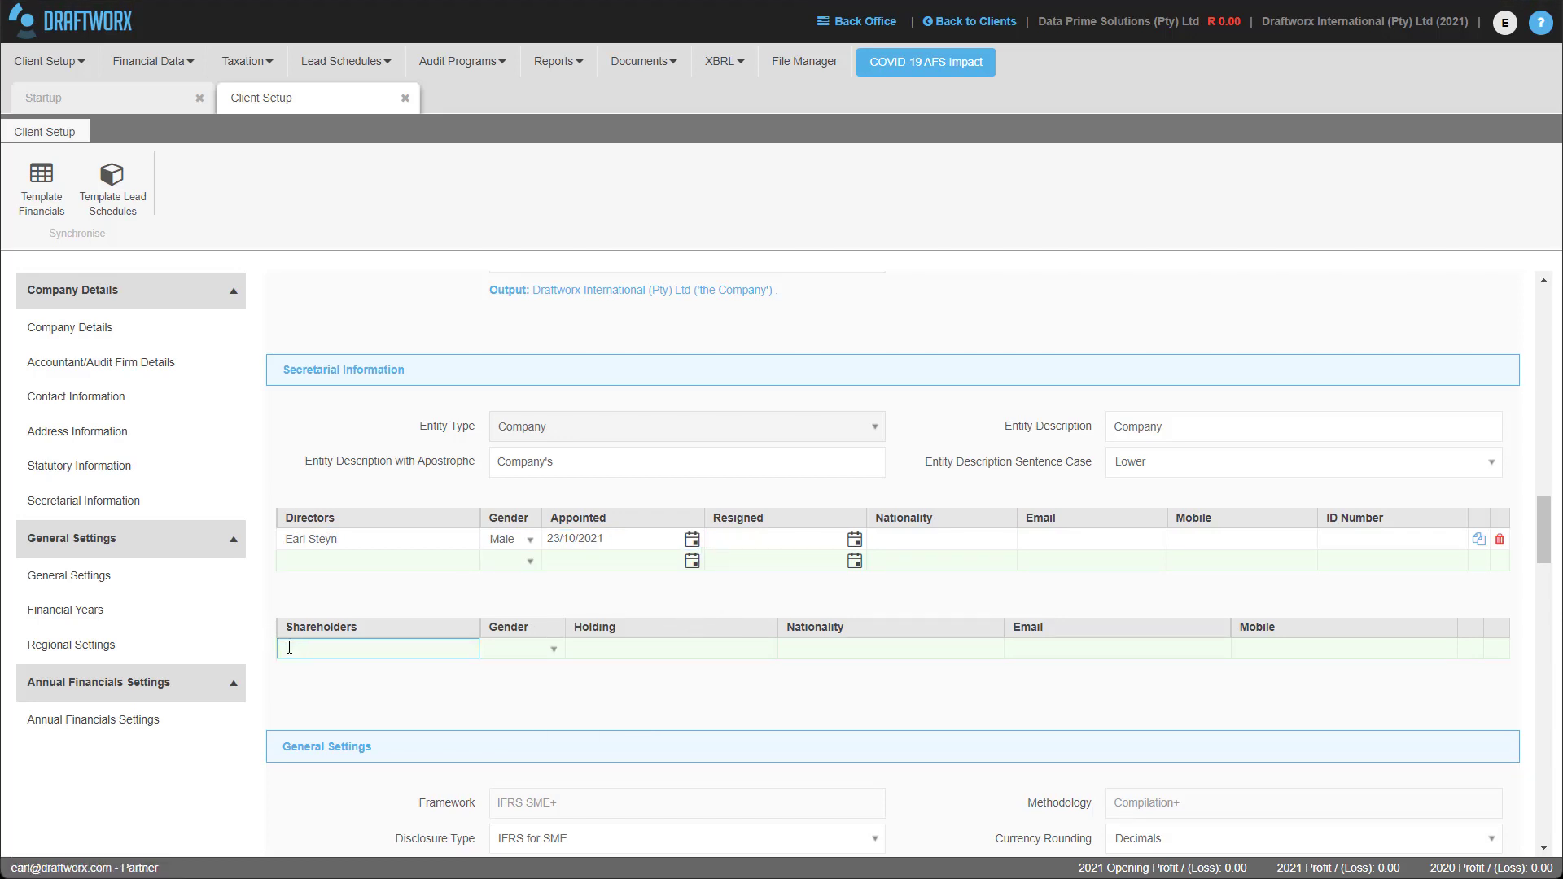
left_click(557, 658)
left_click(521, 711)
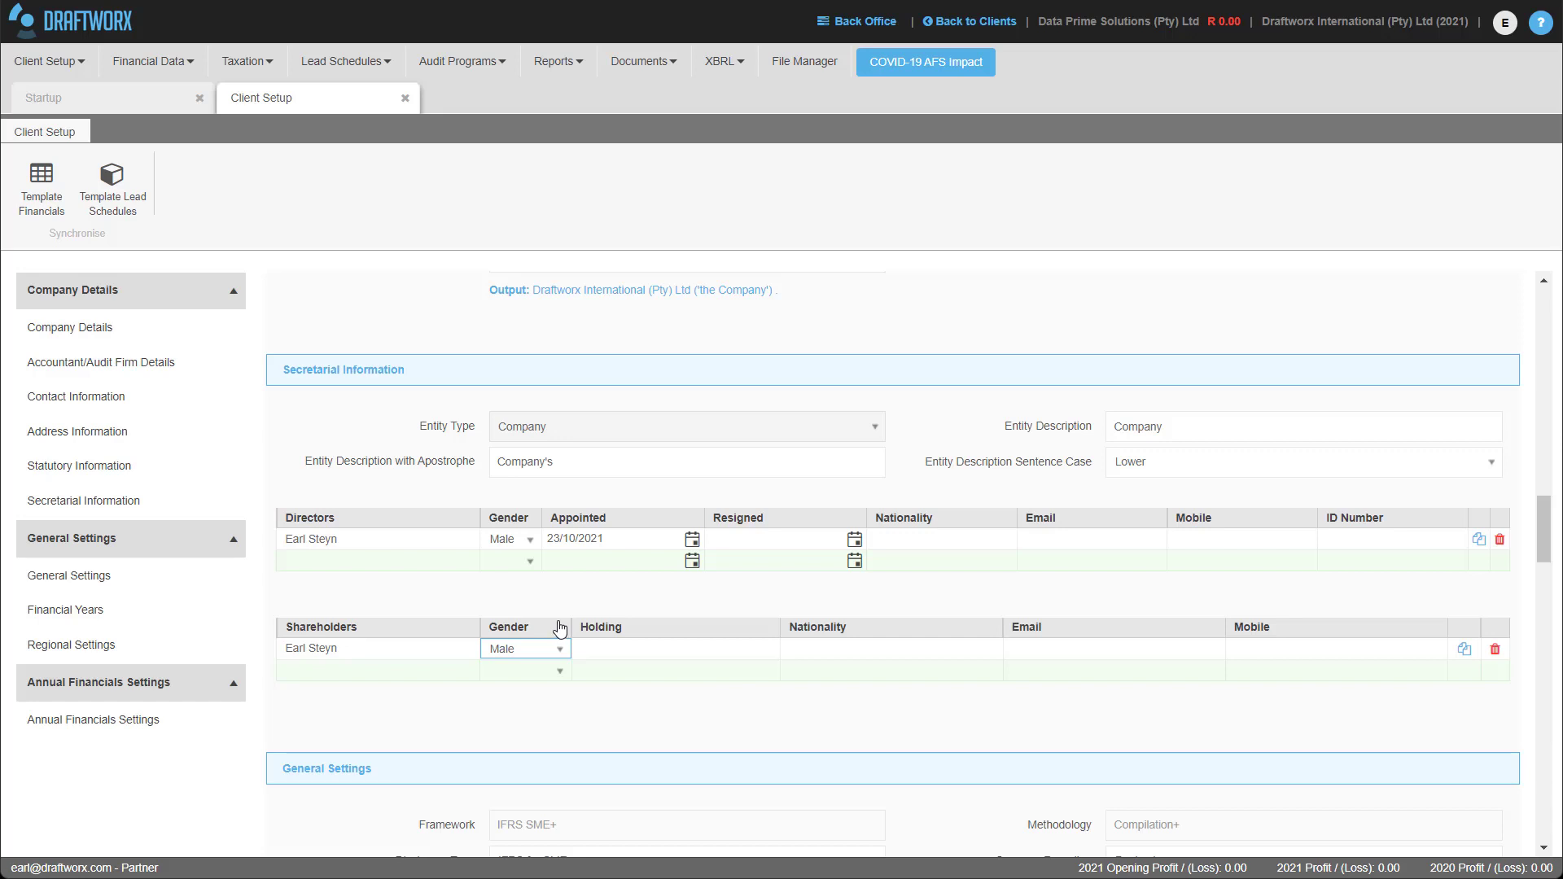
left_click(732, 651)
type("100")
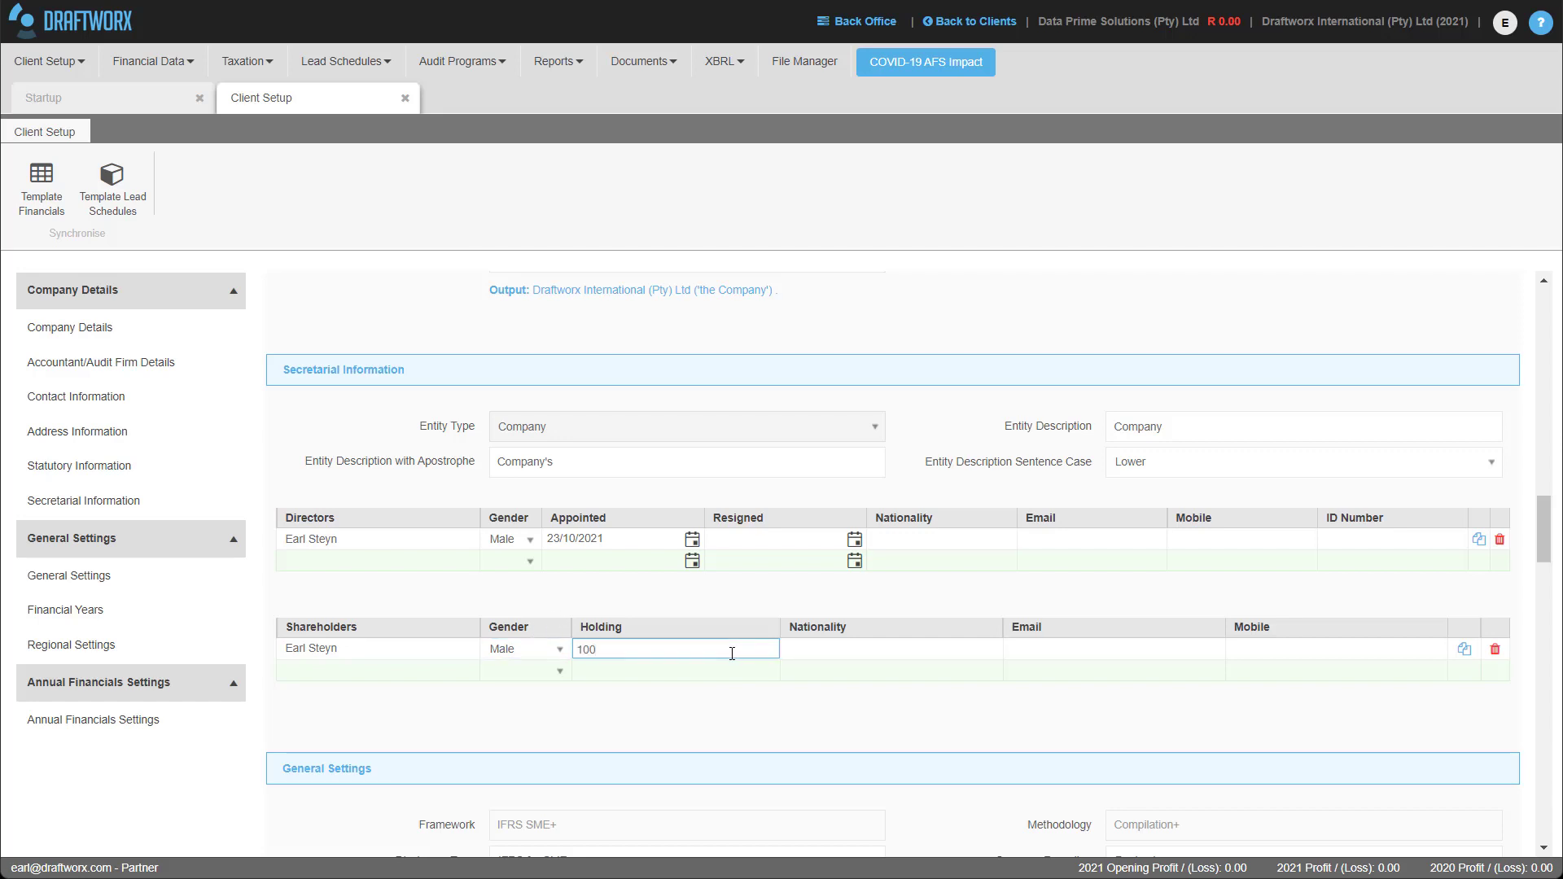
left_click(528, 717)
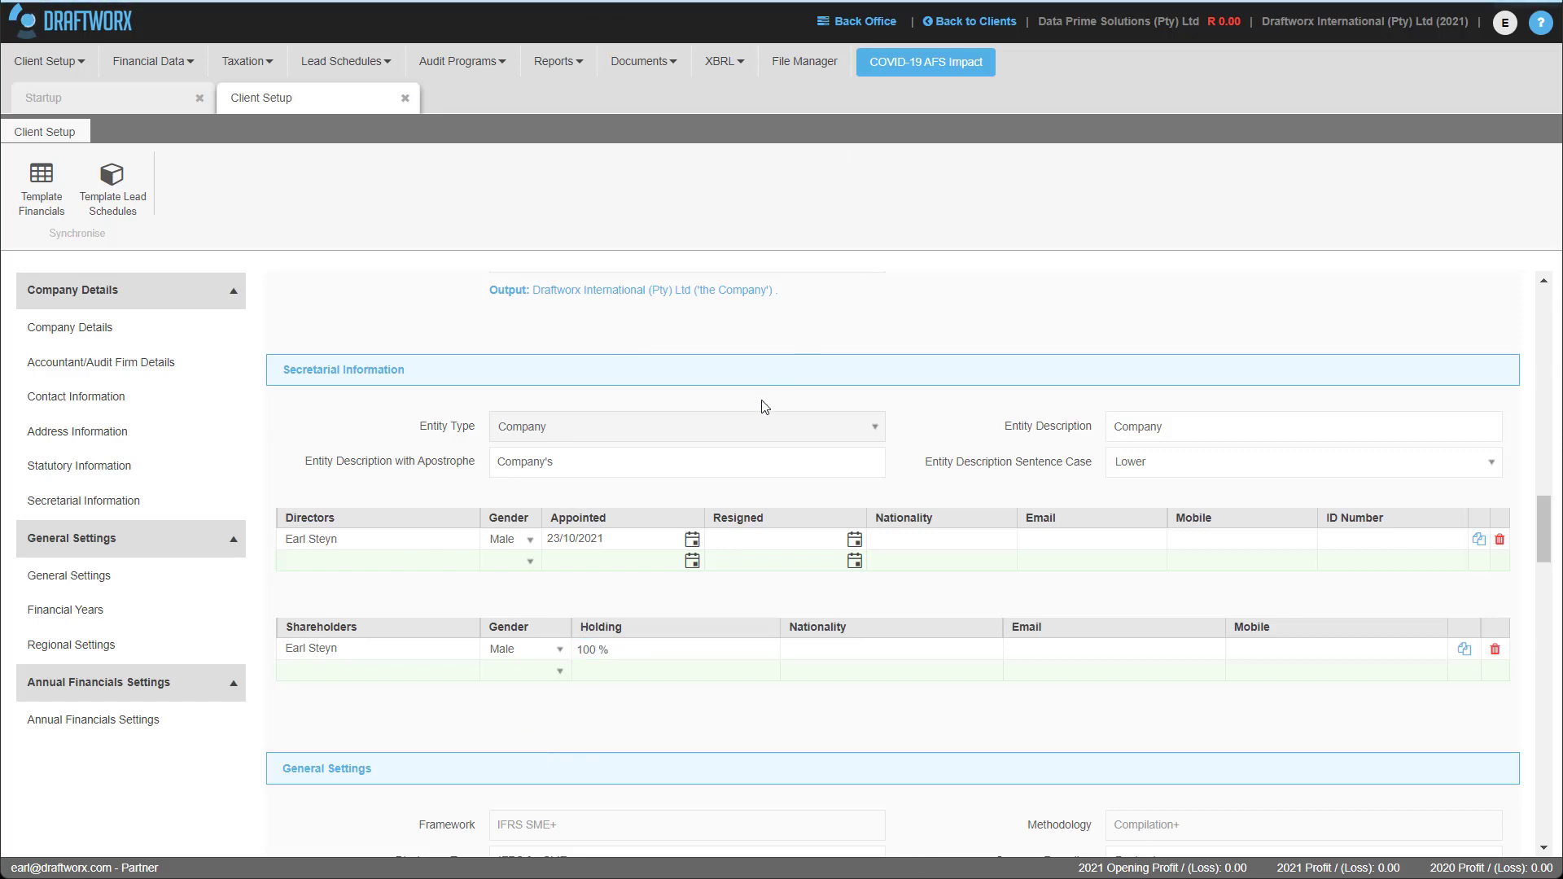
scroll(765, 407, "down", 5)
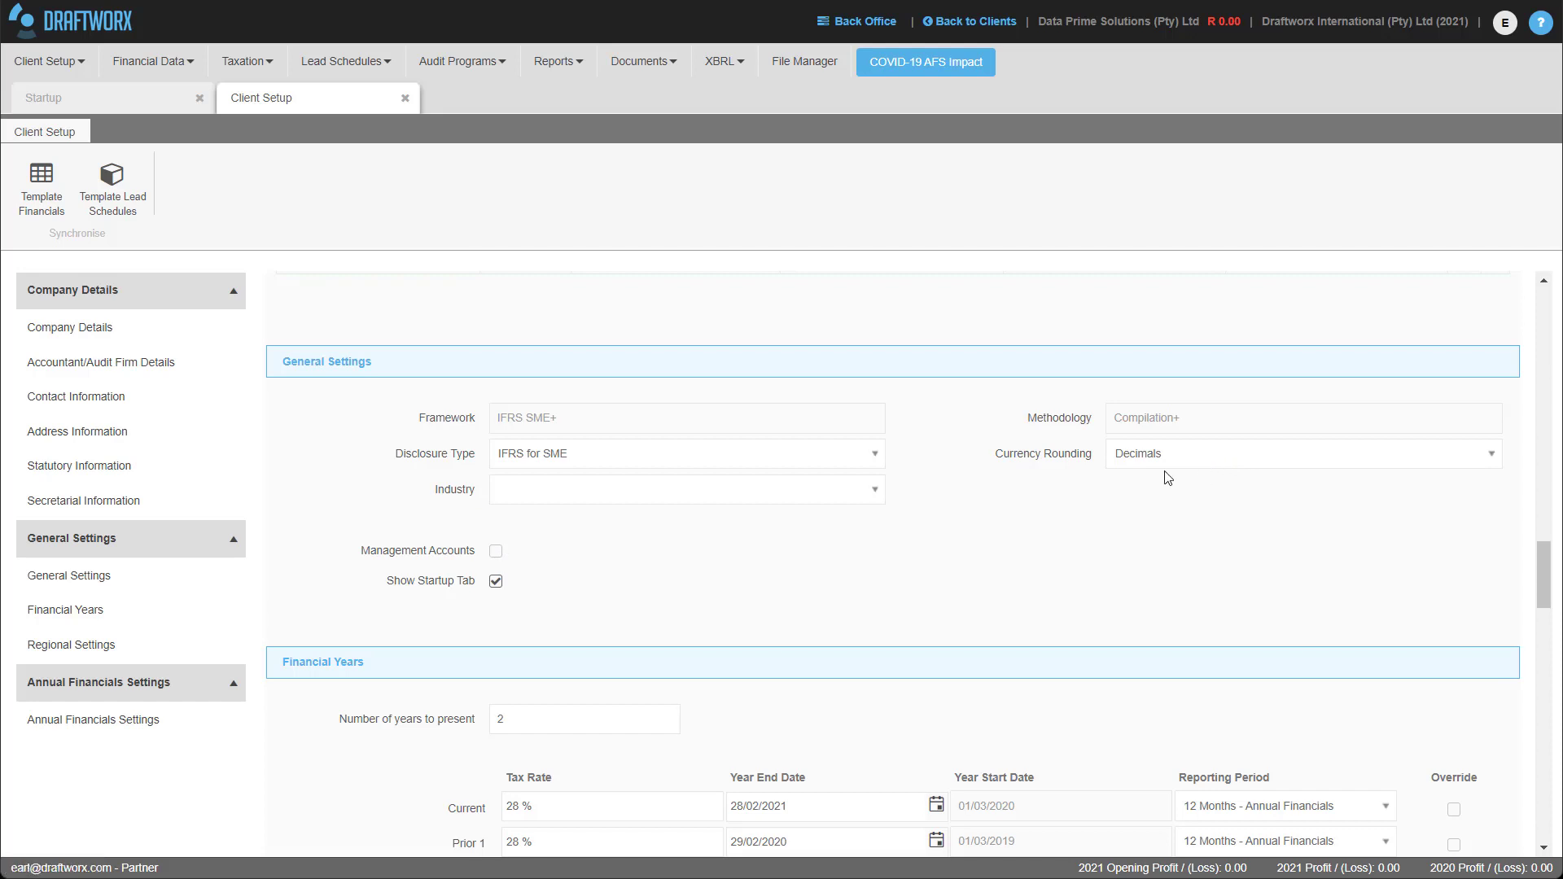
left_click(1143, 469)
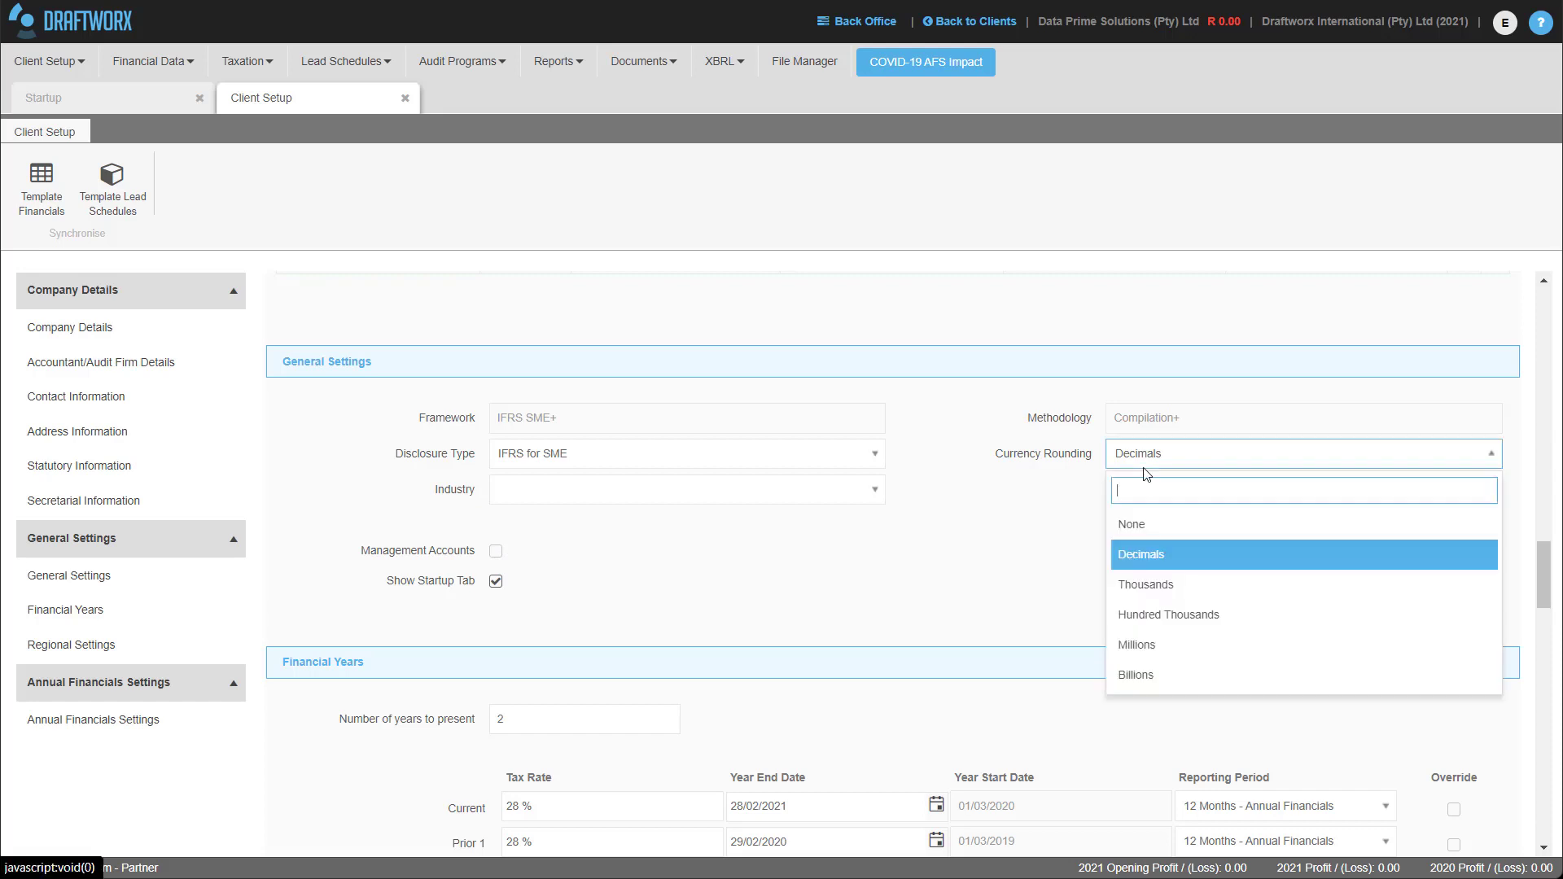
left_click(974, 509)
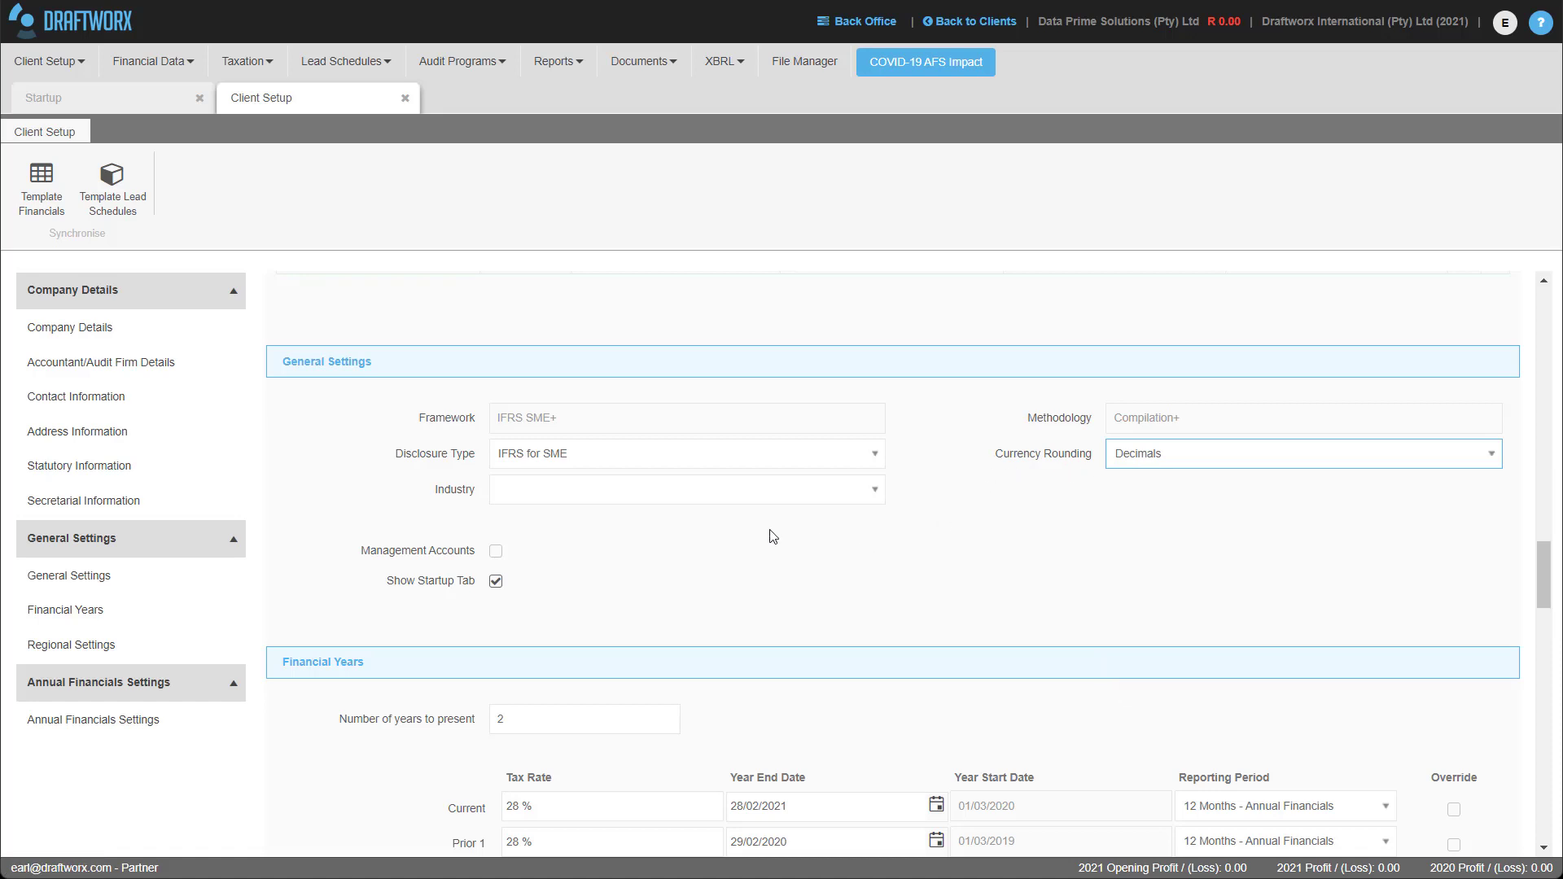
left_click(532, 462)
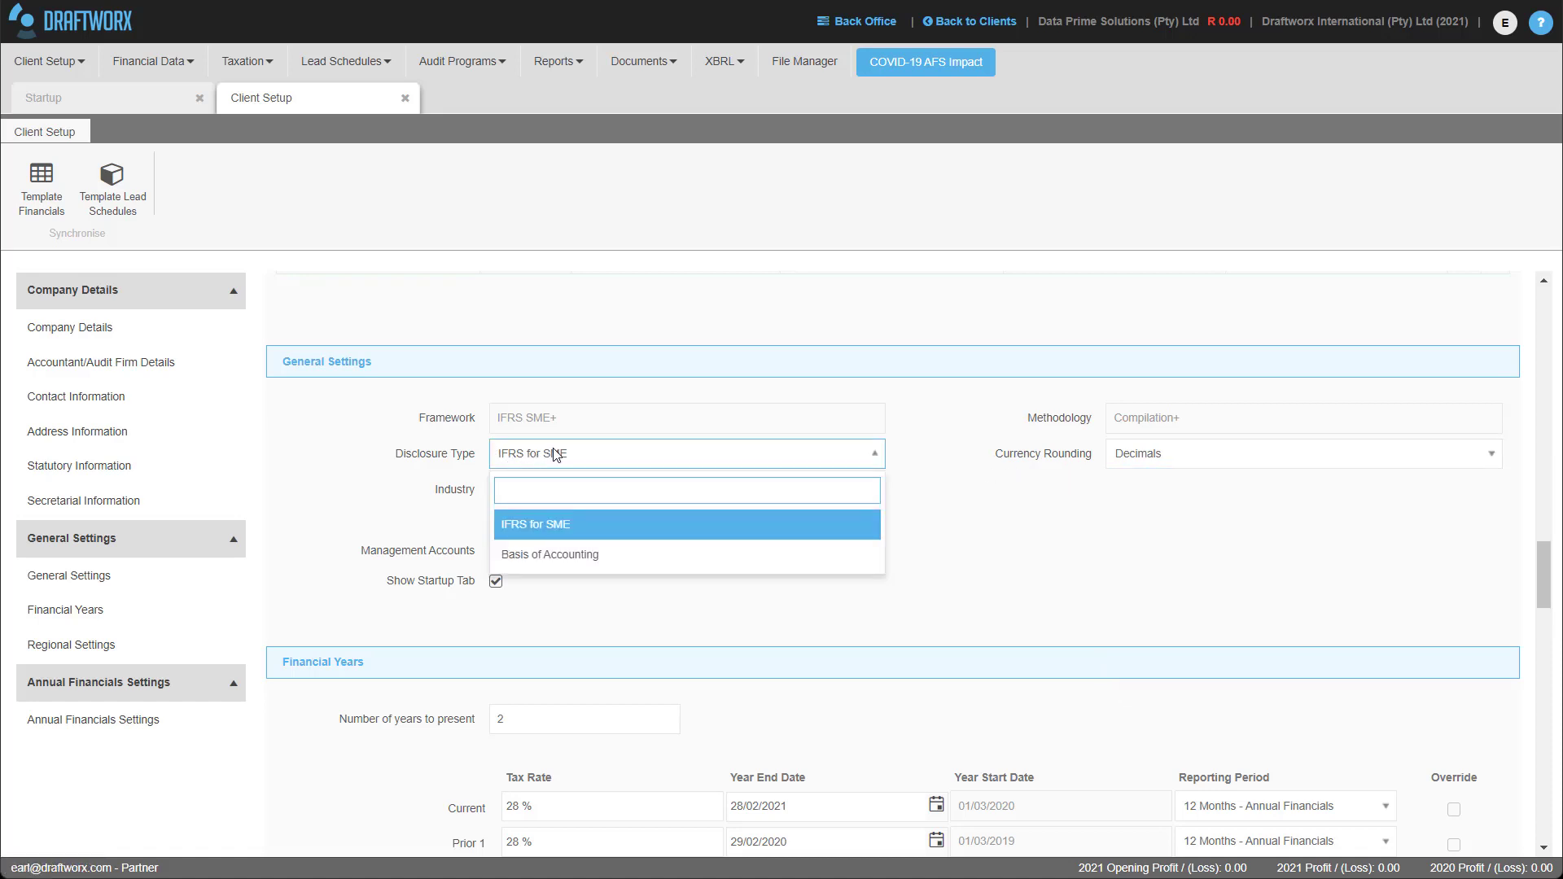
left_click(1030, 498)
scroll(1004, 480, "down", 1)
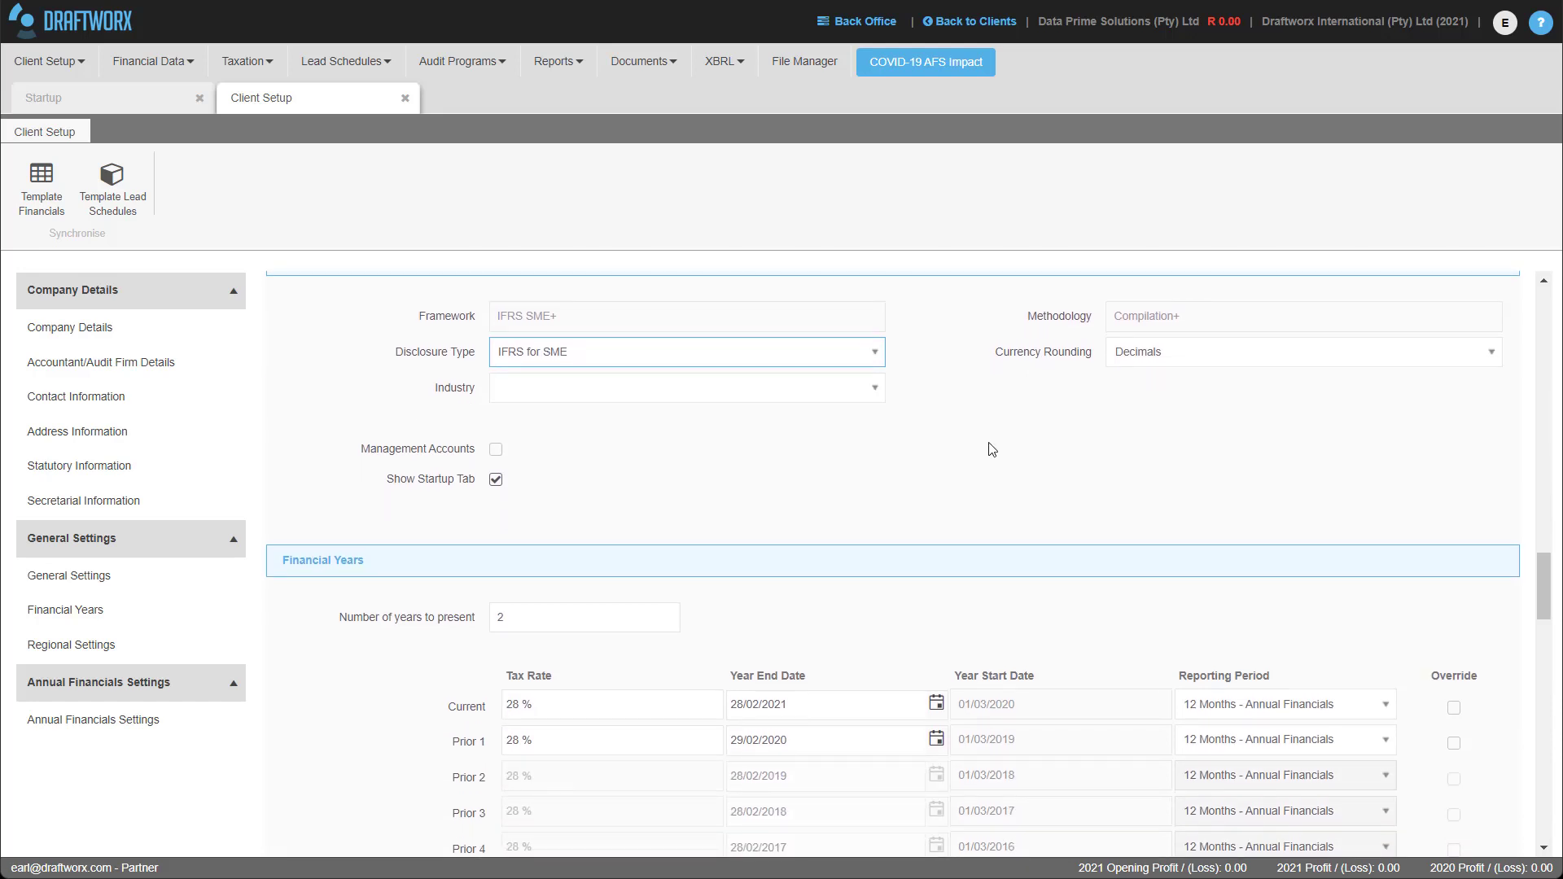
scroll(969, 498, "down", 1)
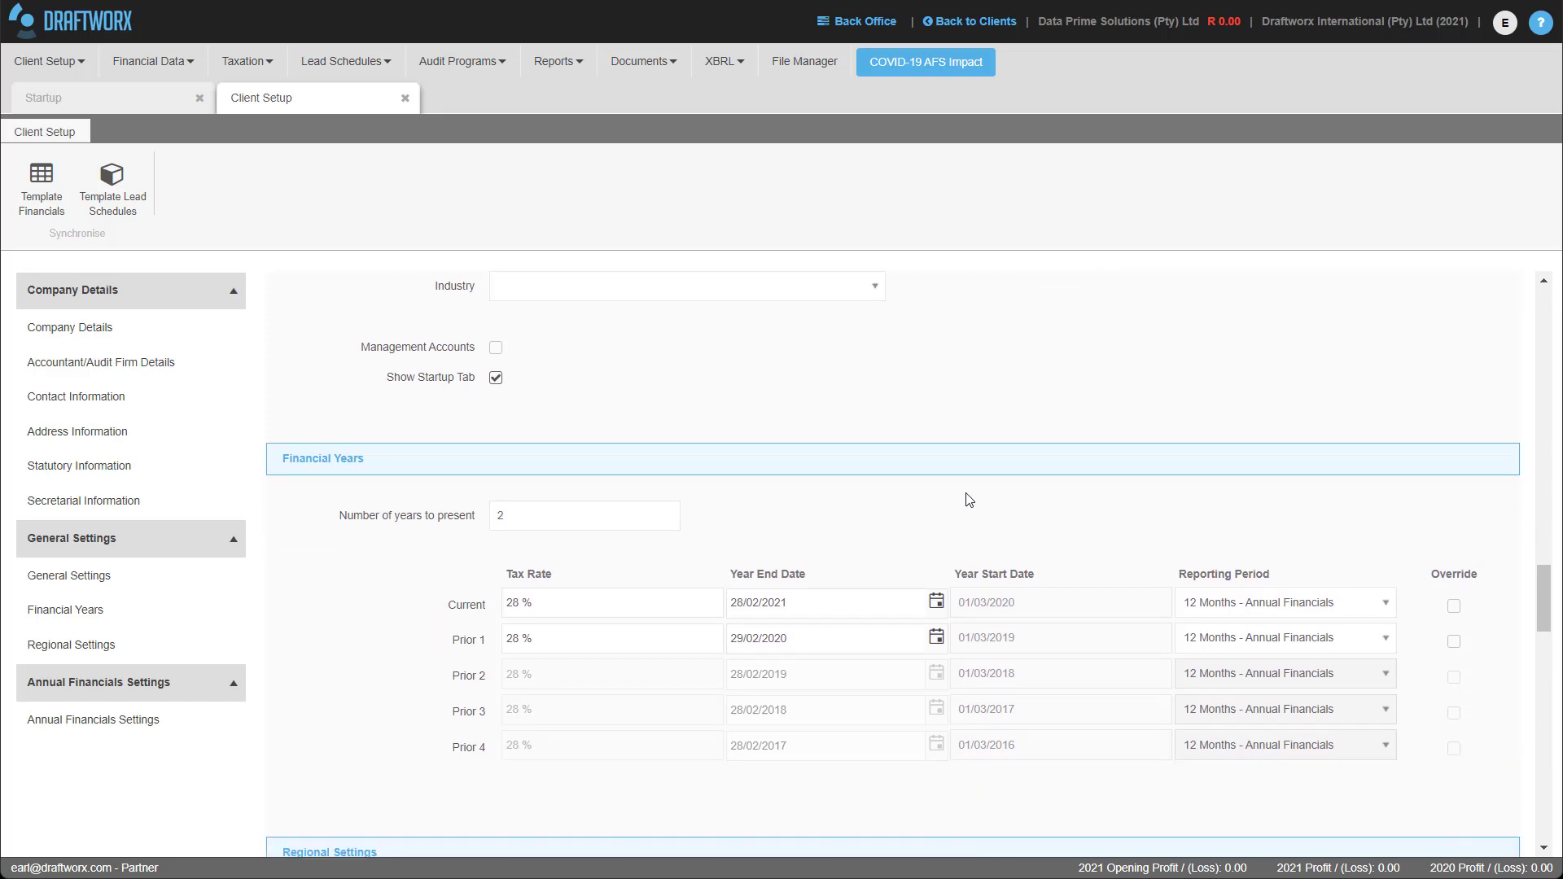
Adjust Number of years to present, then review the Regional and Annual Financials settings.
scroll(836, 409, "down", 1)
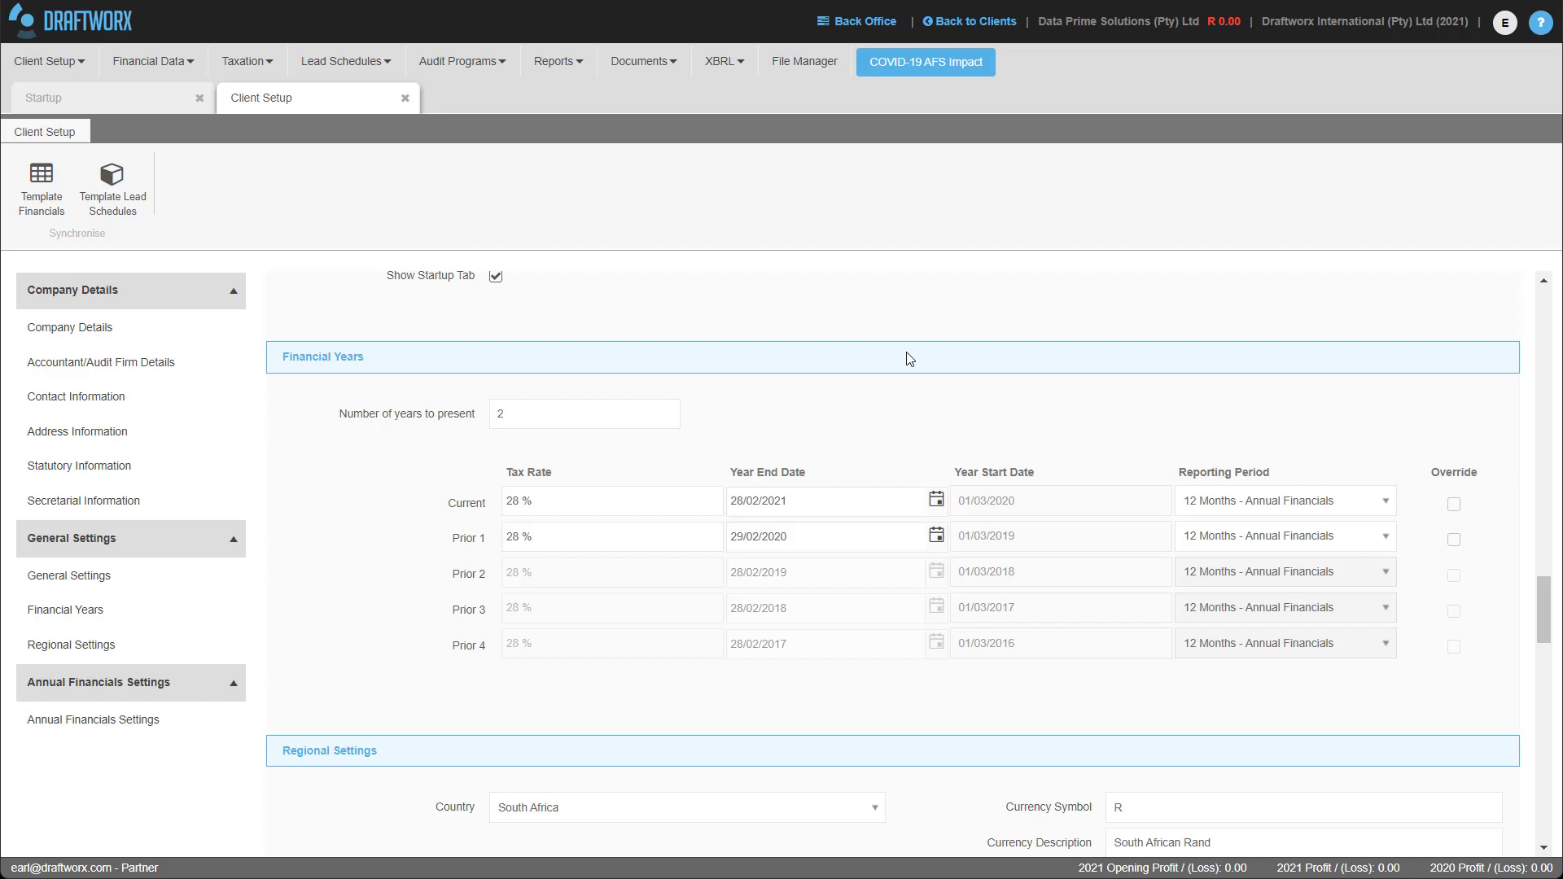
left_click(672, 419)
left_click(670, 414)
left_click(670, 413)
left_click(669, 418)
left_click(669, 413)
left_click(669, 419)
scroll(855, 524, "down", 3)
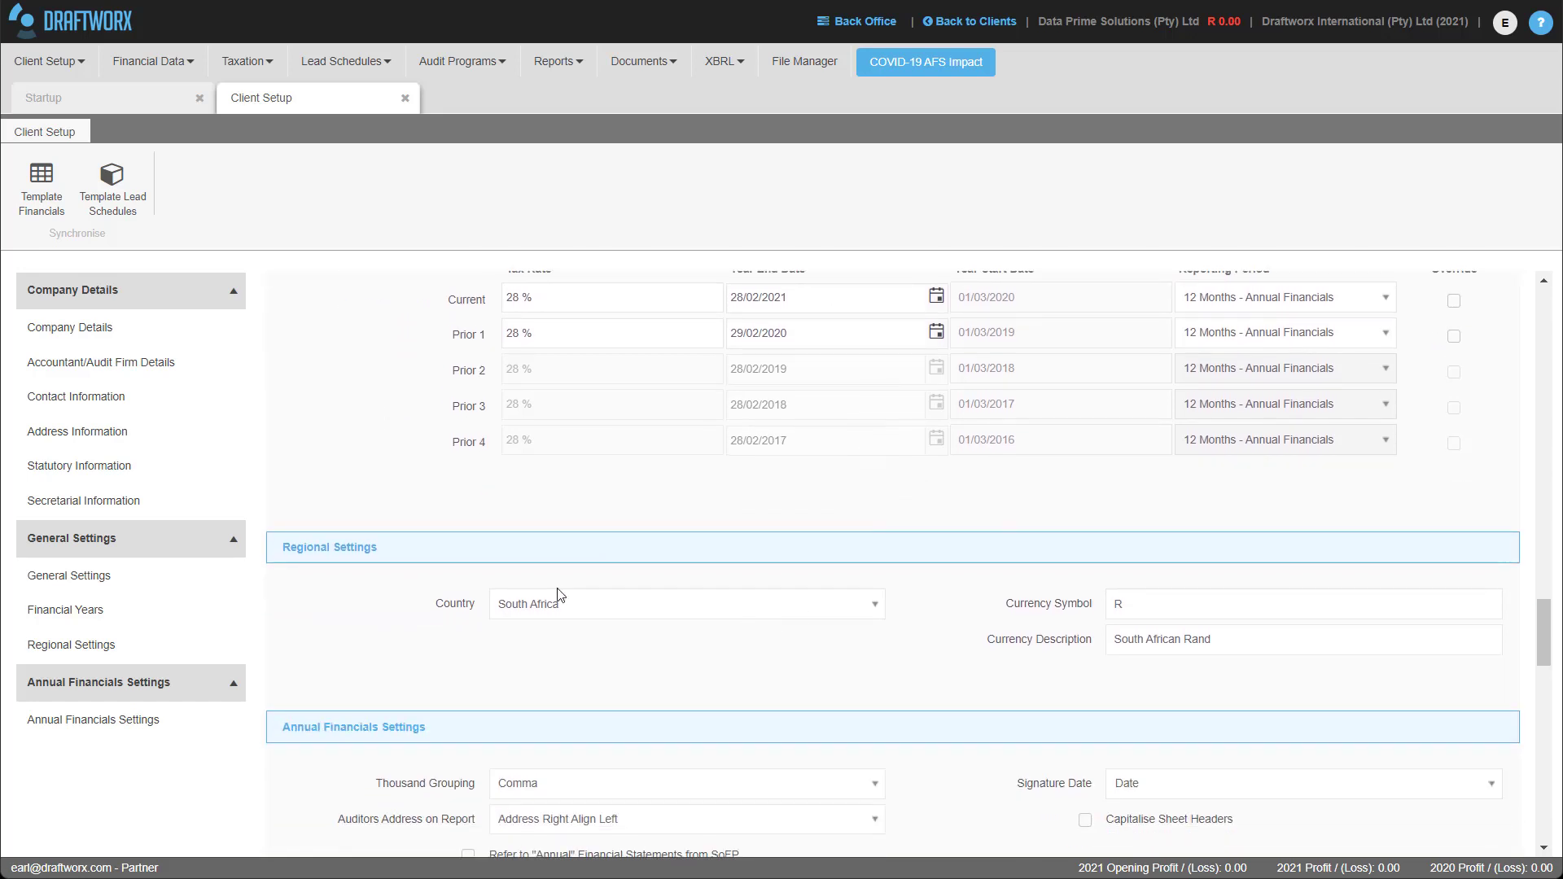
scroll(797, 621, "down", 4)
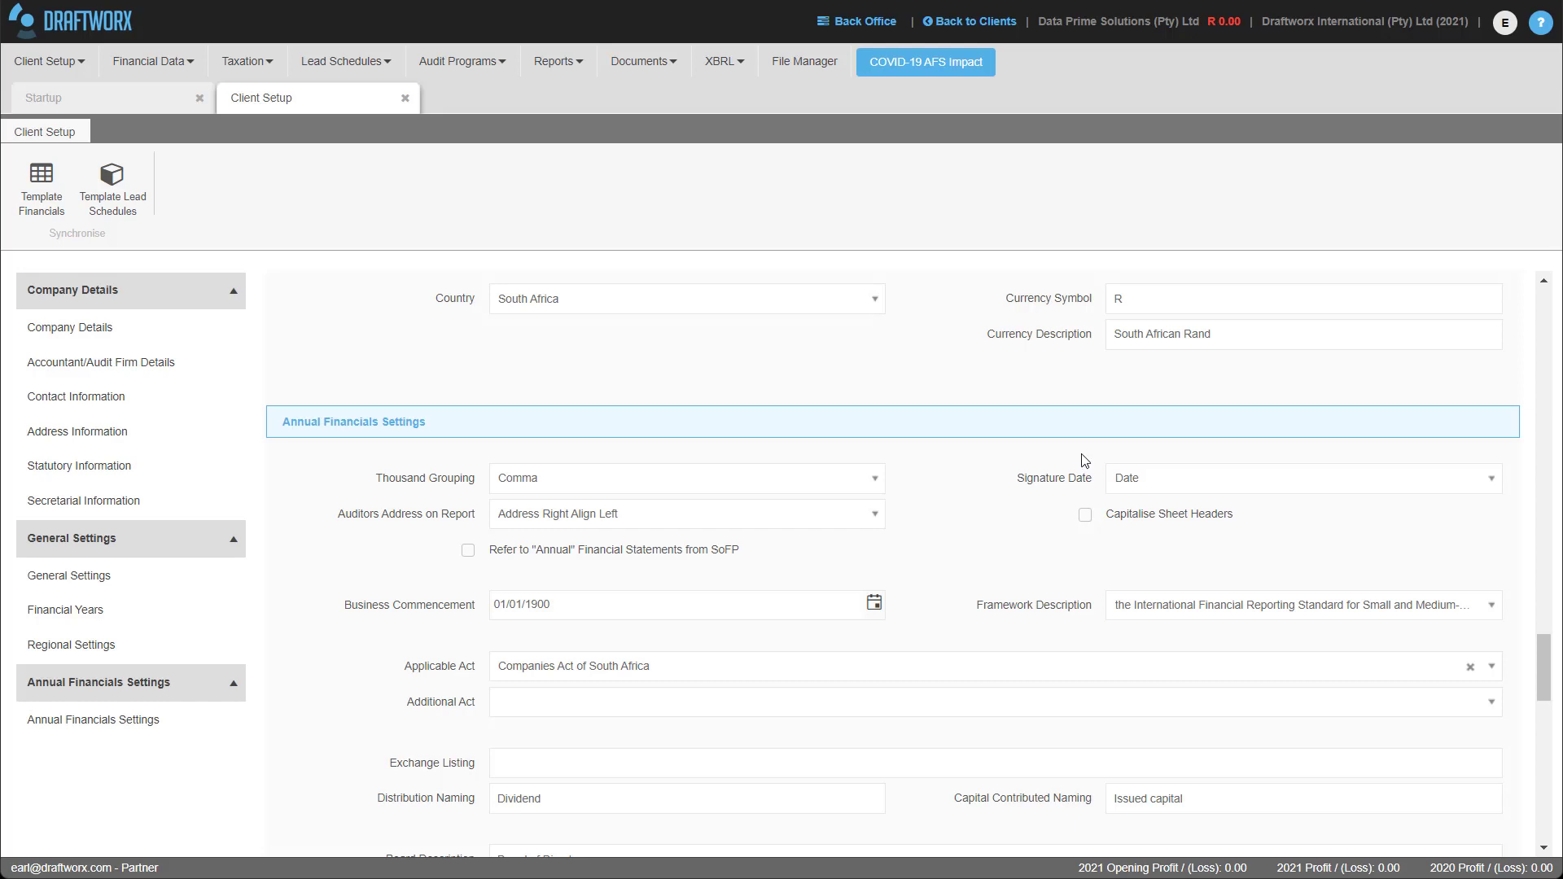
scroll(1082, 462, "up", 4)
scroll(1082, 462, "up", 2)
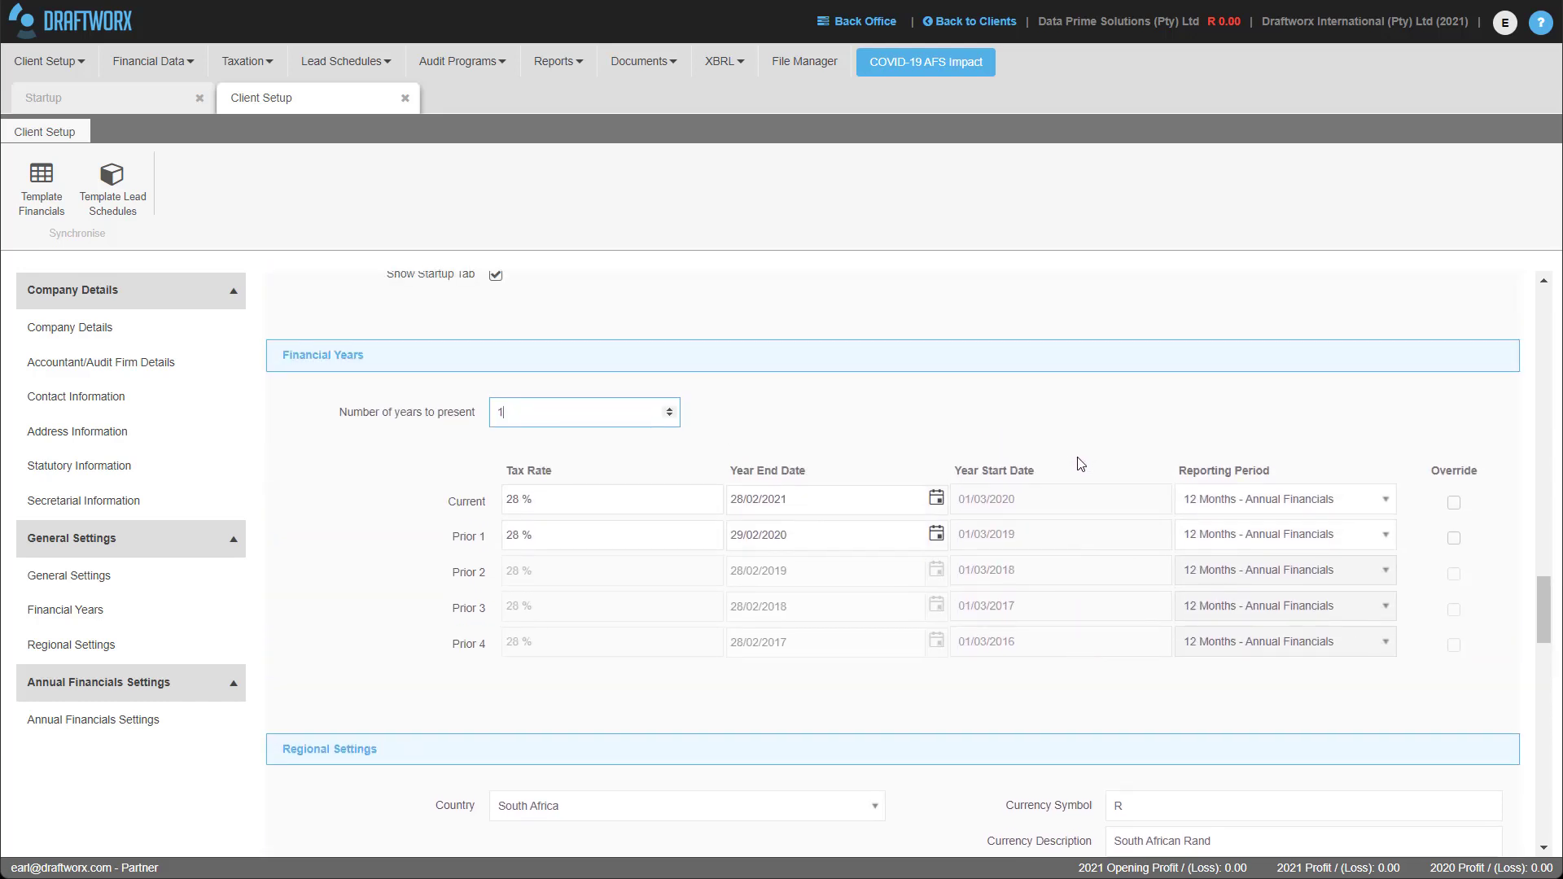
scroll(1080, 464, "down", 1)
scroll(1081, 464, "up", 3)
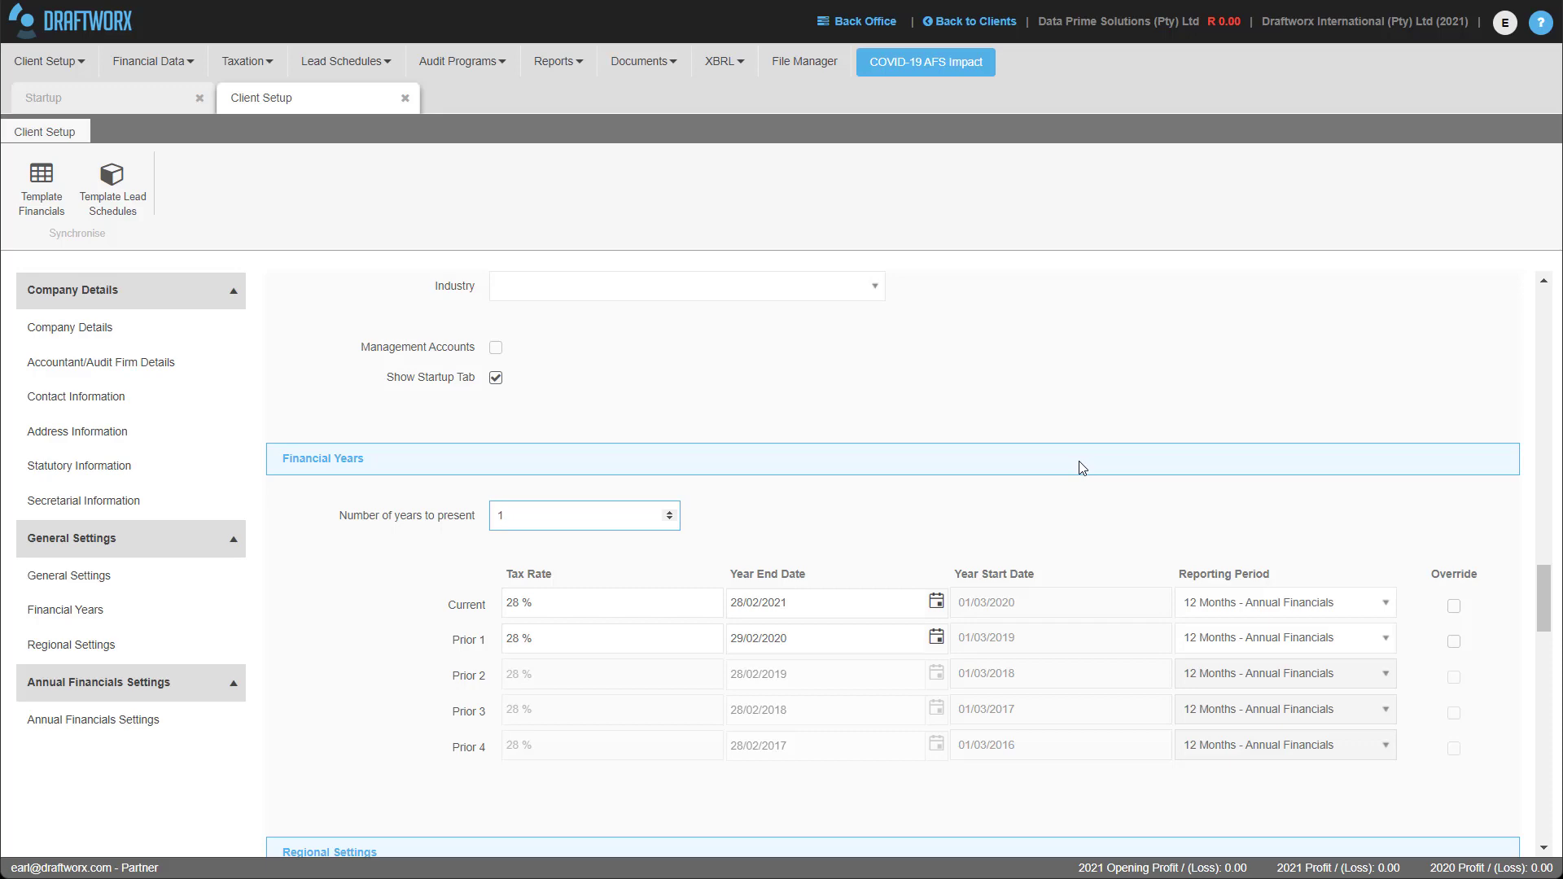
scroll(1187, 452, "up", 15)
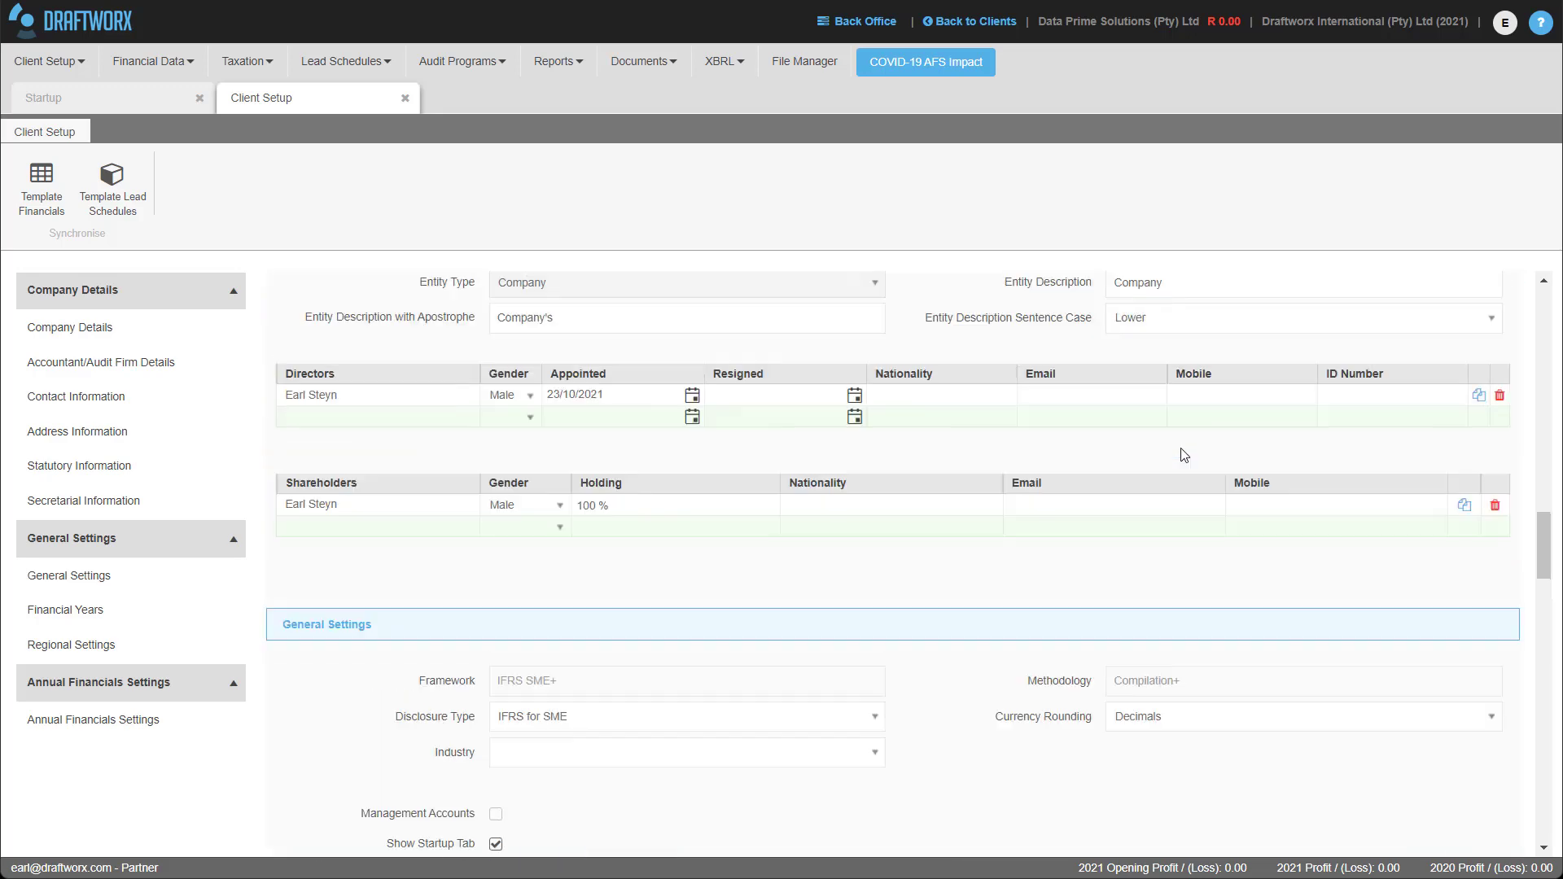
scroll(1186, 451, "up", 10)
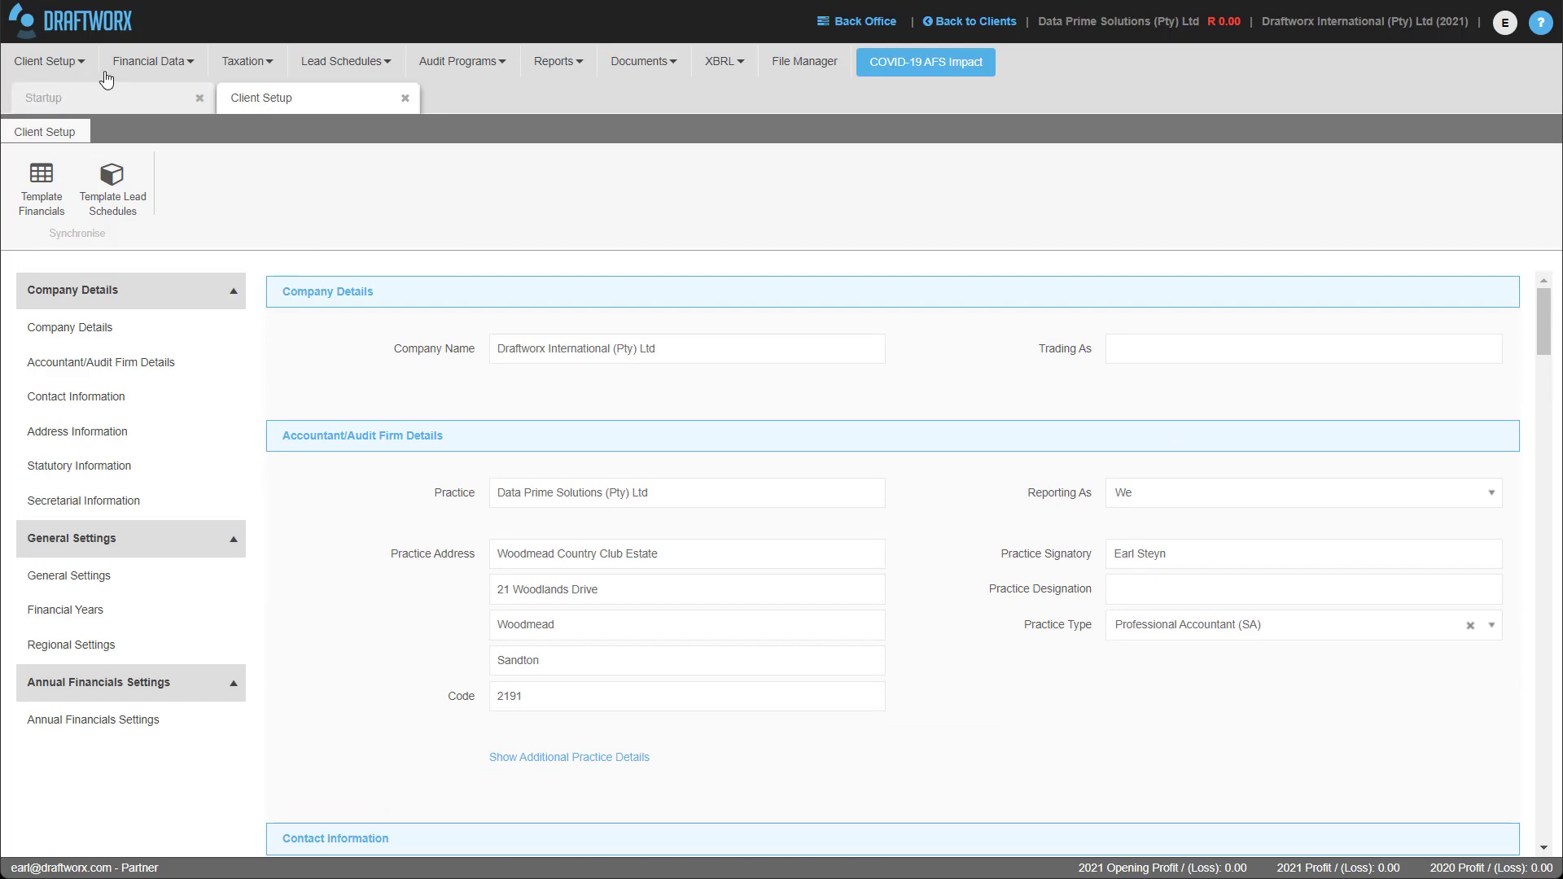
From the Startup page, open Capture your Trial Balance to show the empty Working Trial Balance.
left_click(149, 73)
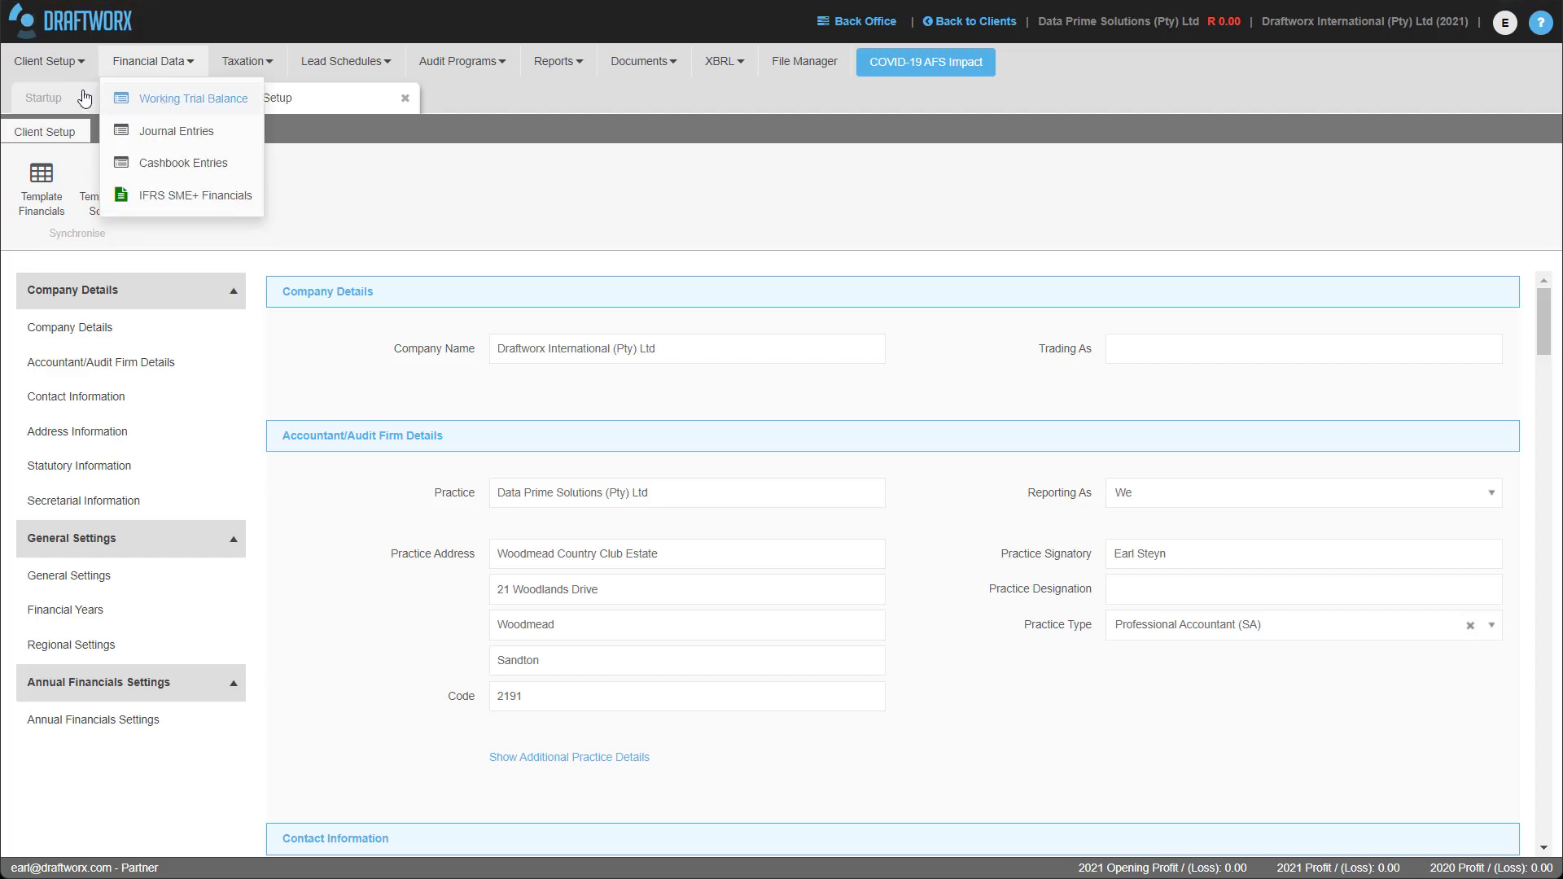
left_click(43, 98)
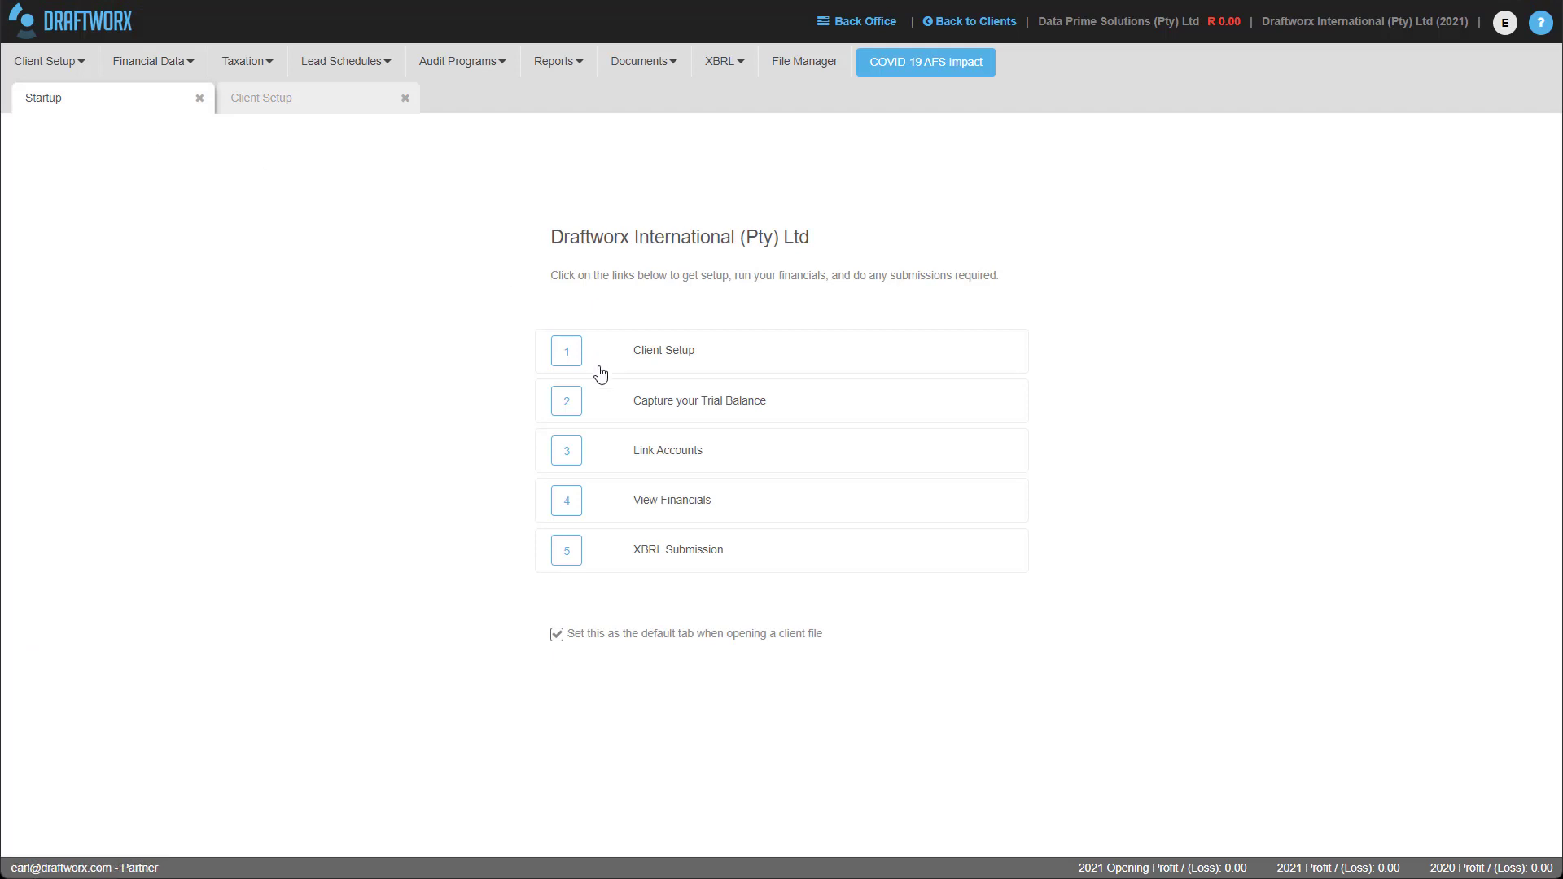
left_click(679, 416)
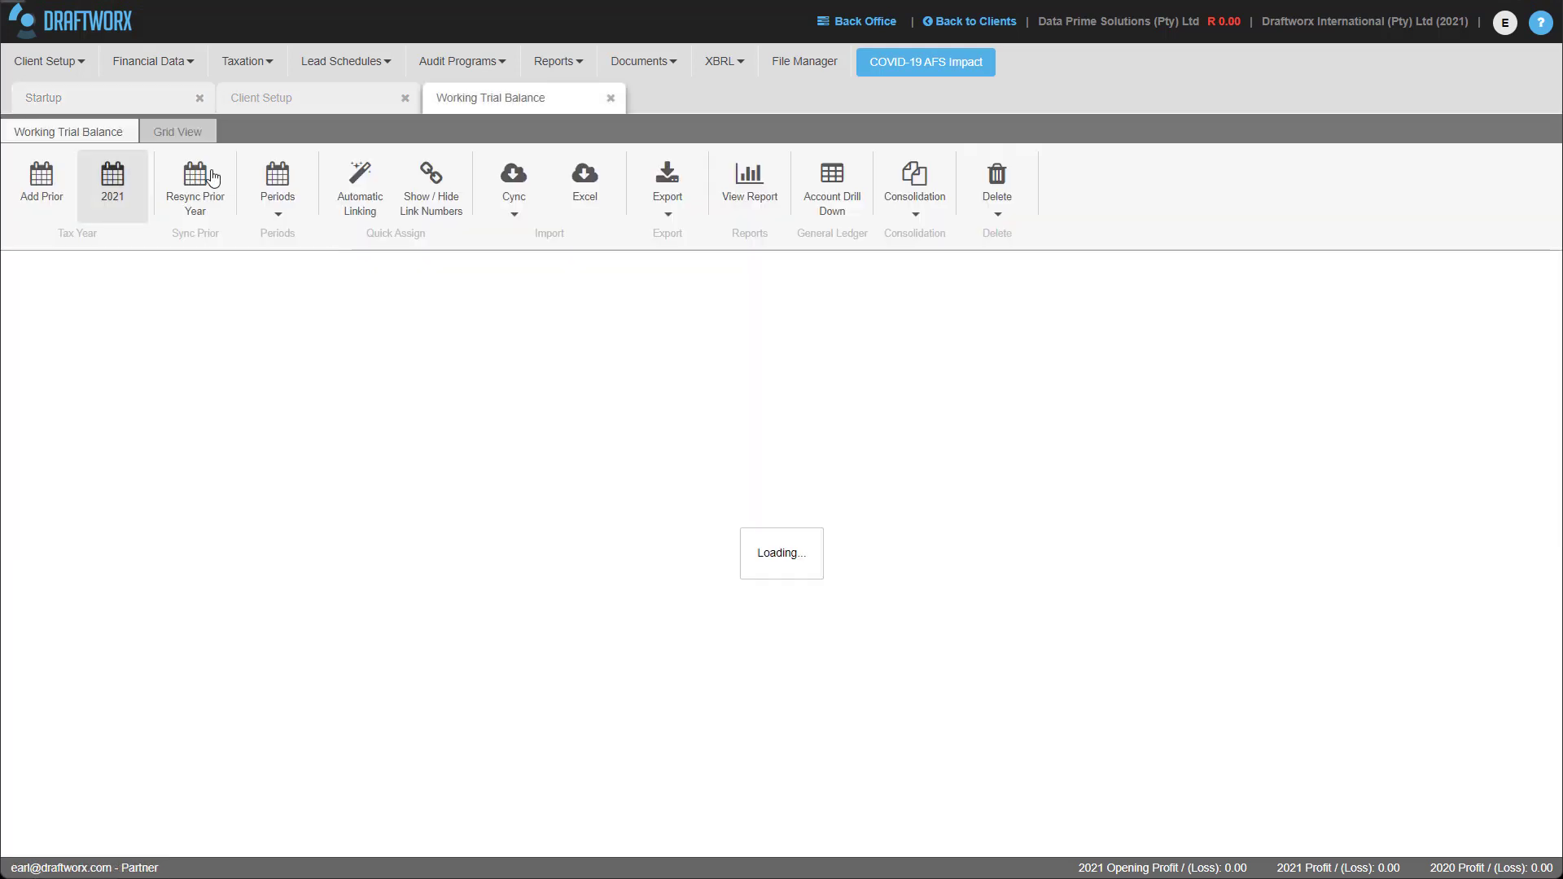
left_click(150, 62)
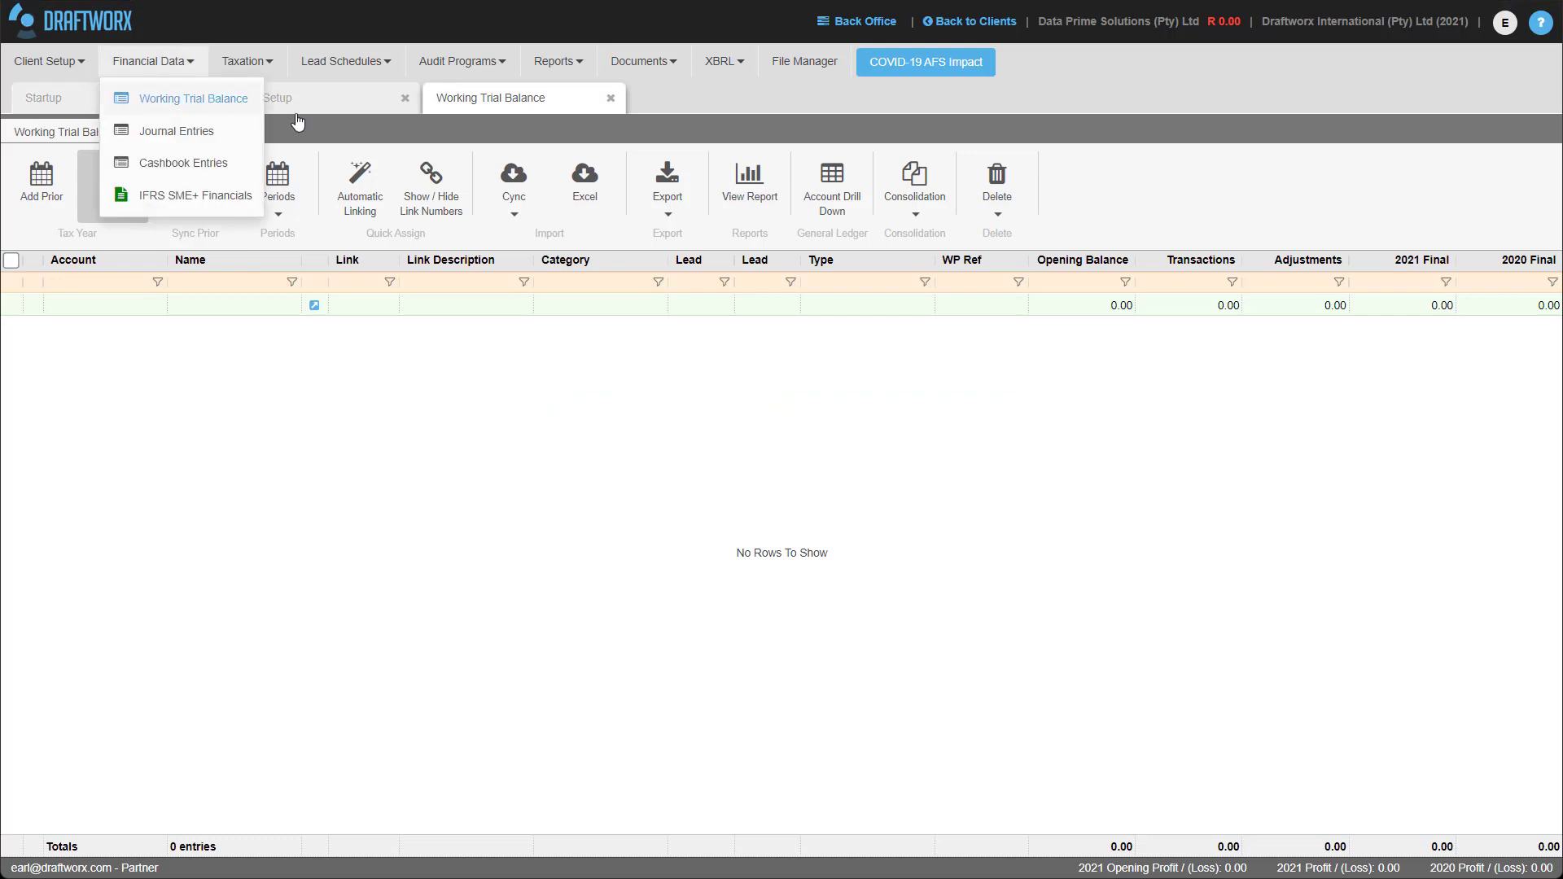
left_click(671, 95)
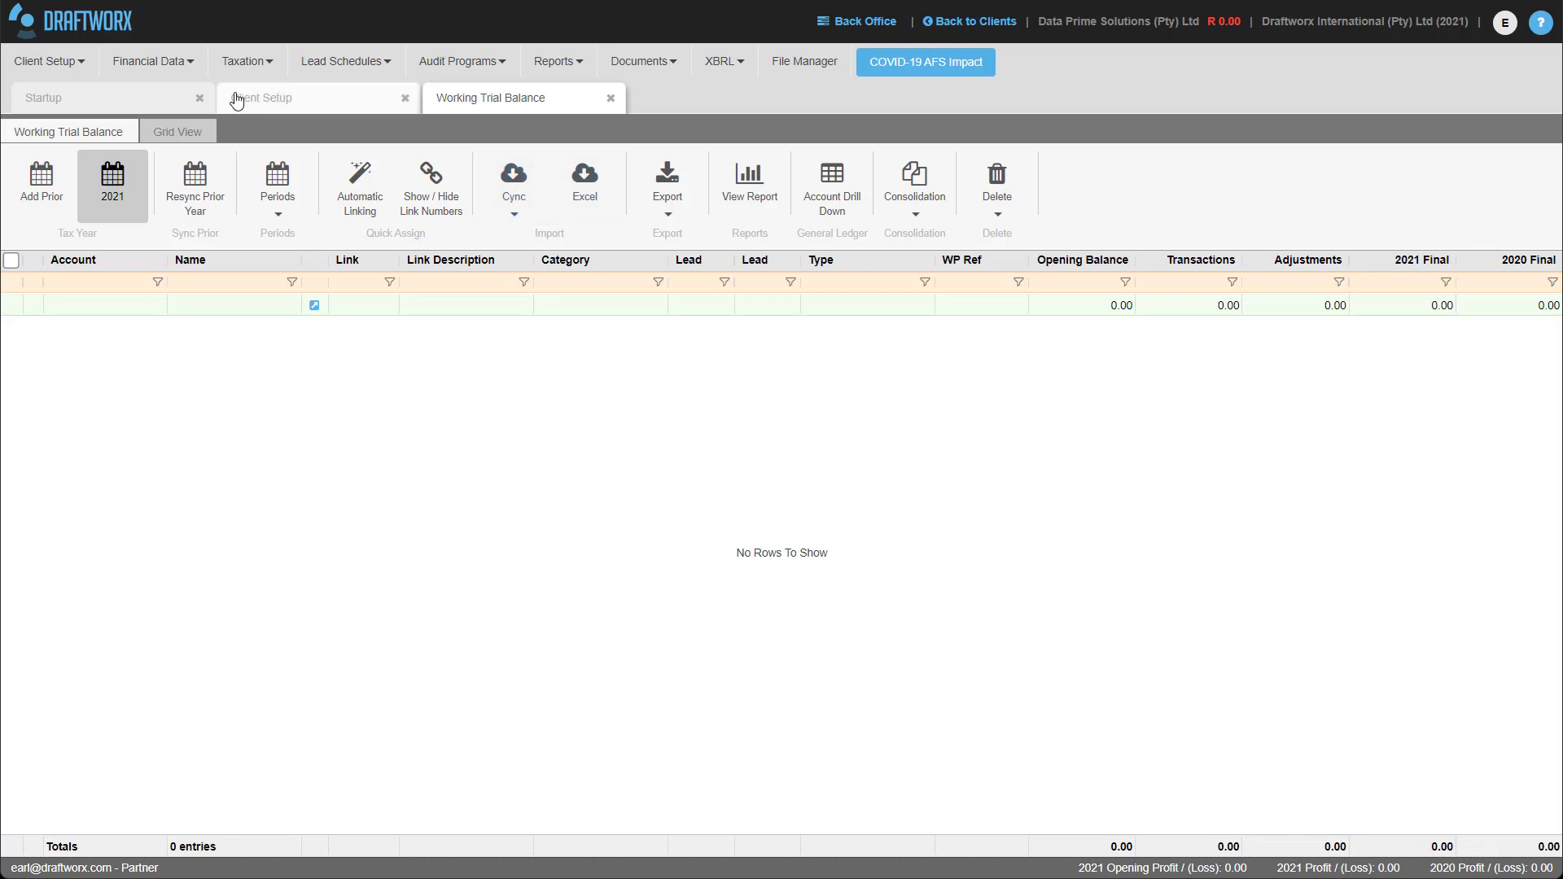
left_click(113, 99)
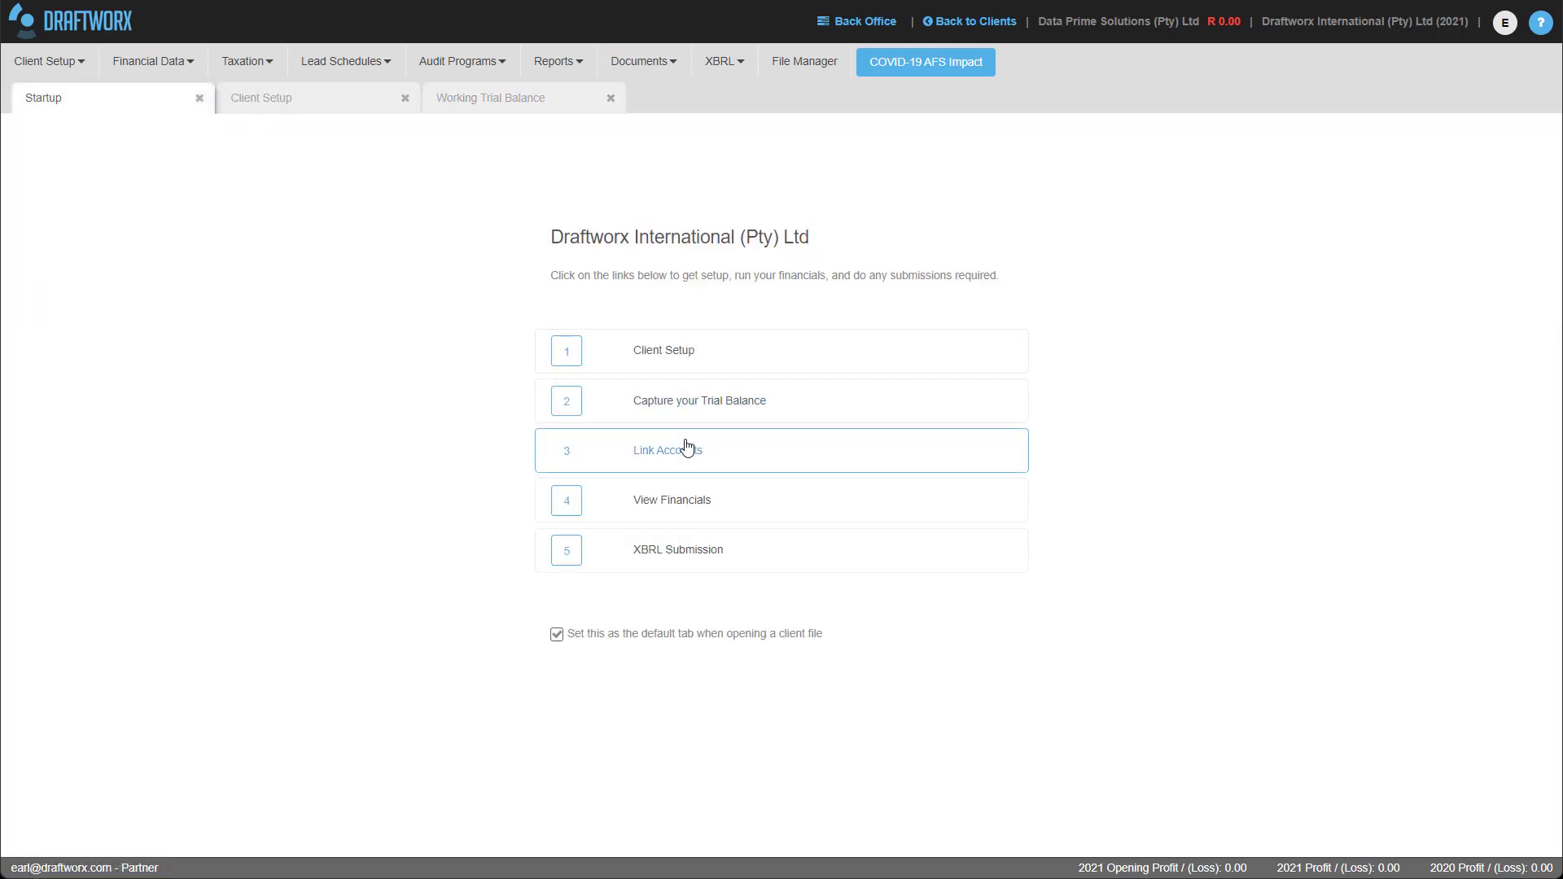
left_click(478, 117)
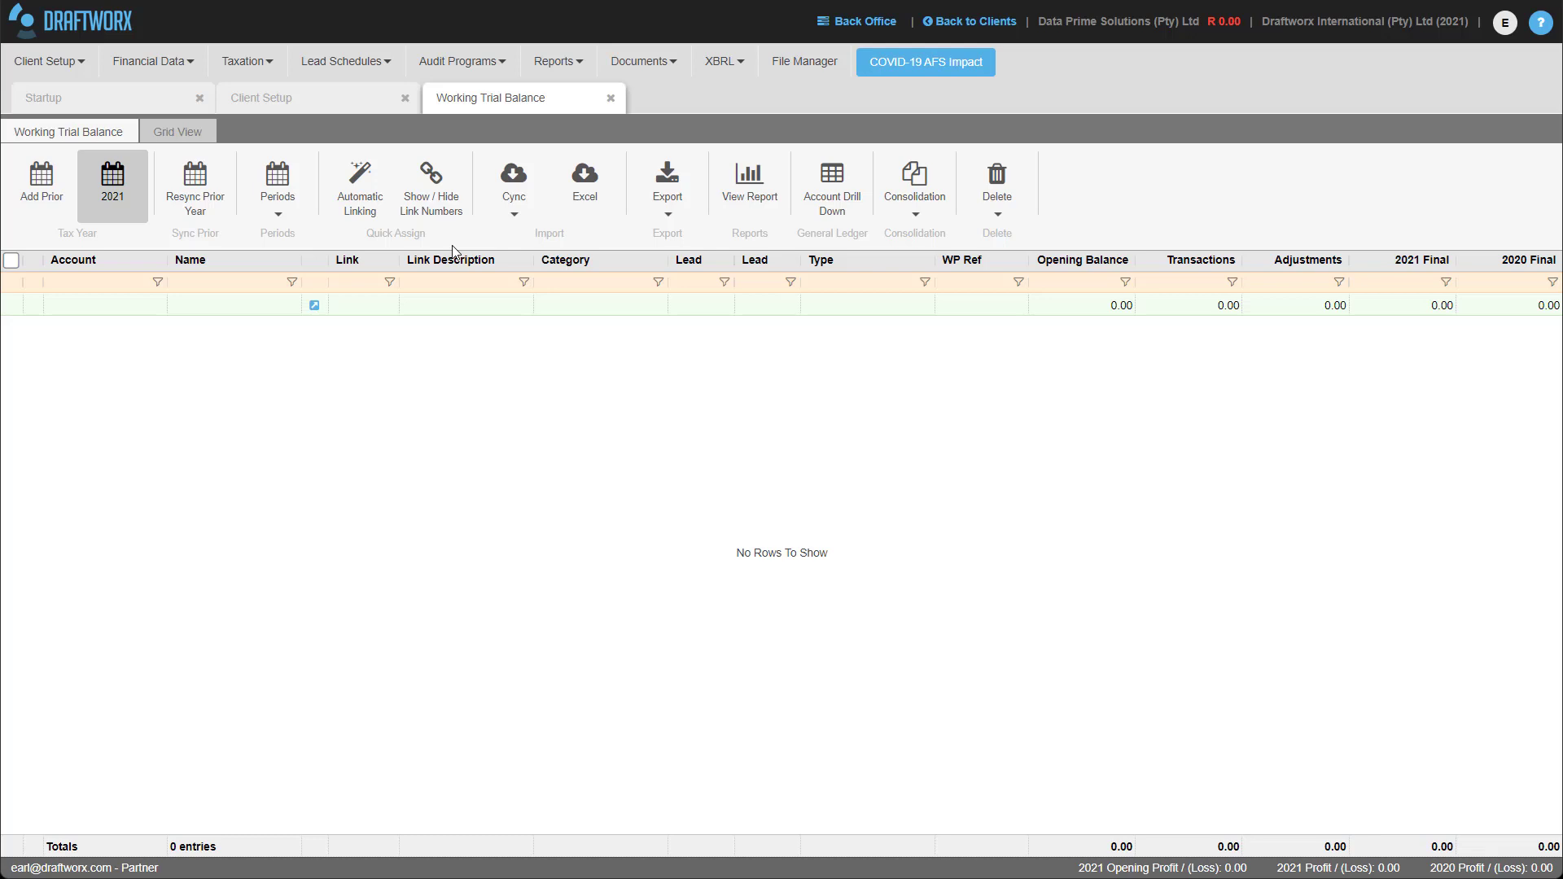
Start Import Trial Balance from Cync and authorise Draftworx Cloud to access the Cync data.
left_click(514, 191)
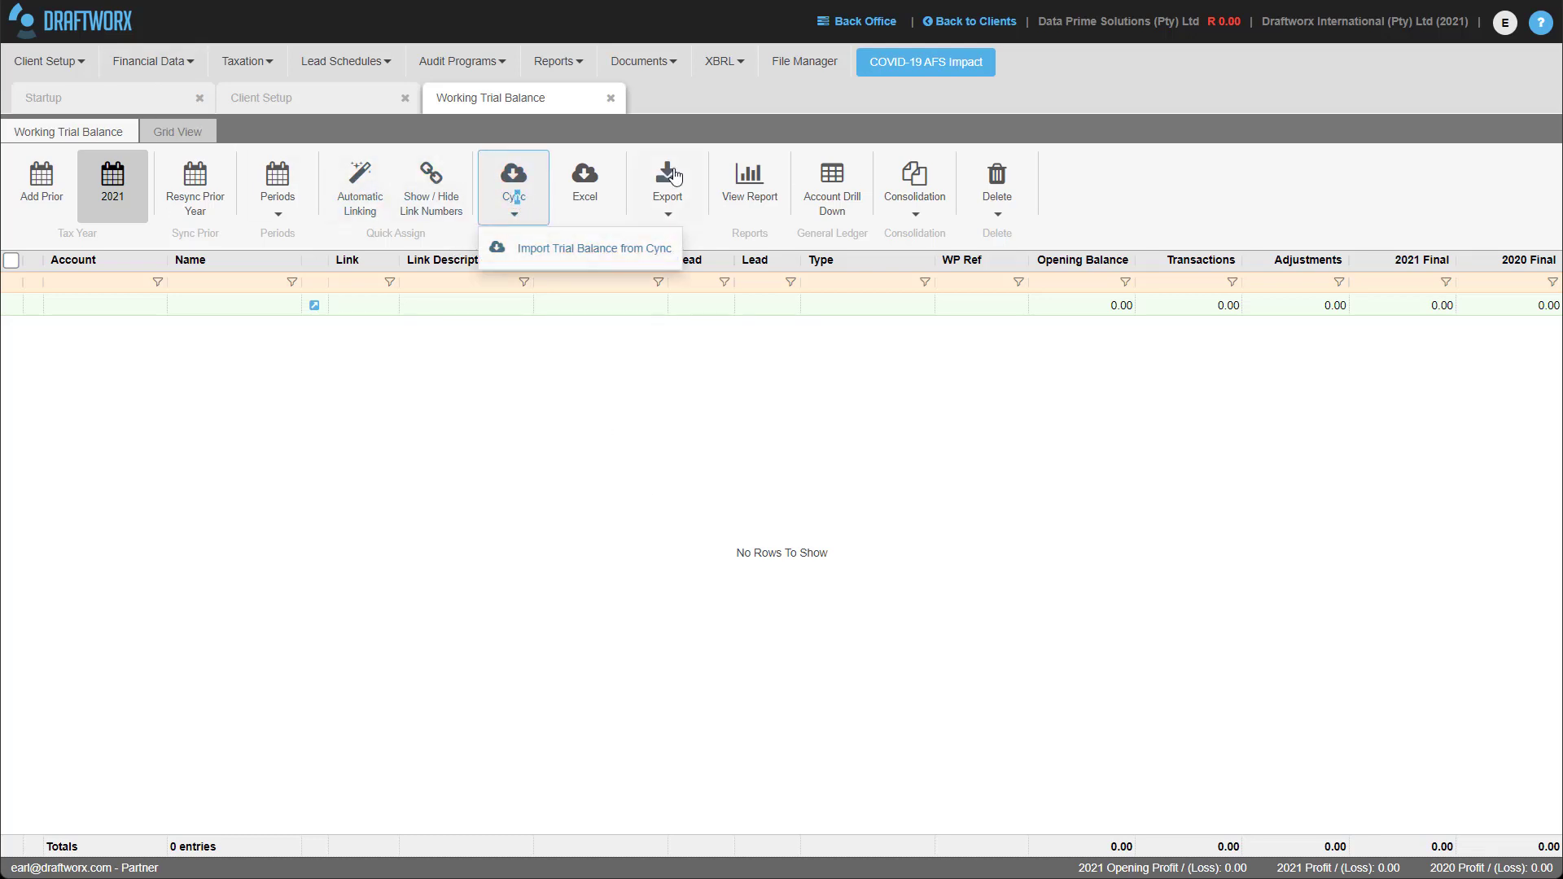
left_click(576, 254)
left_click(787, 463)
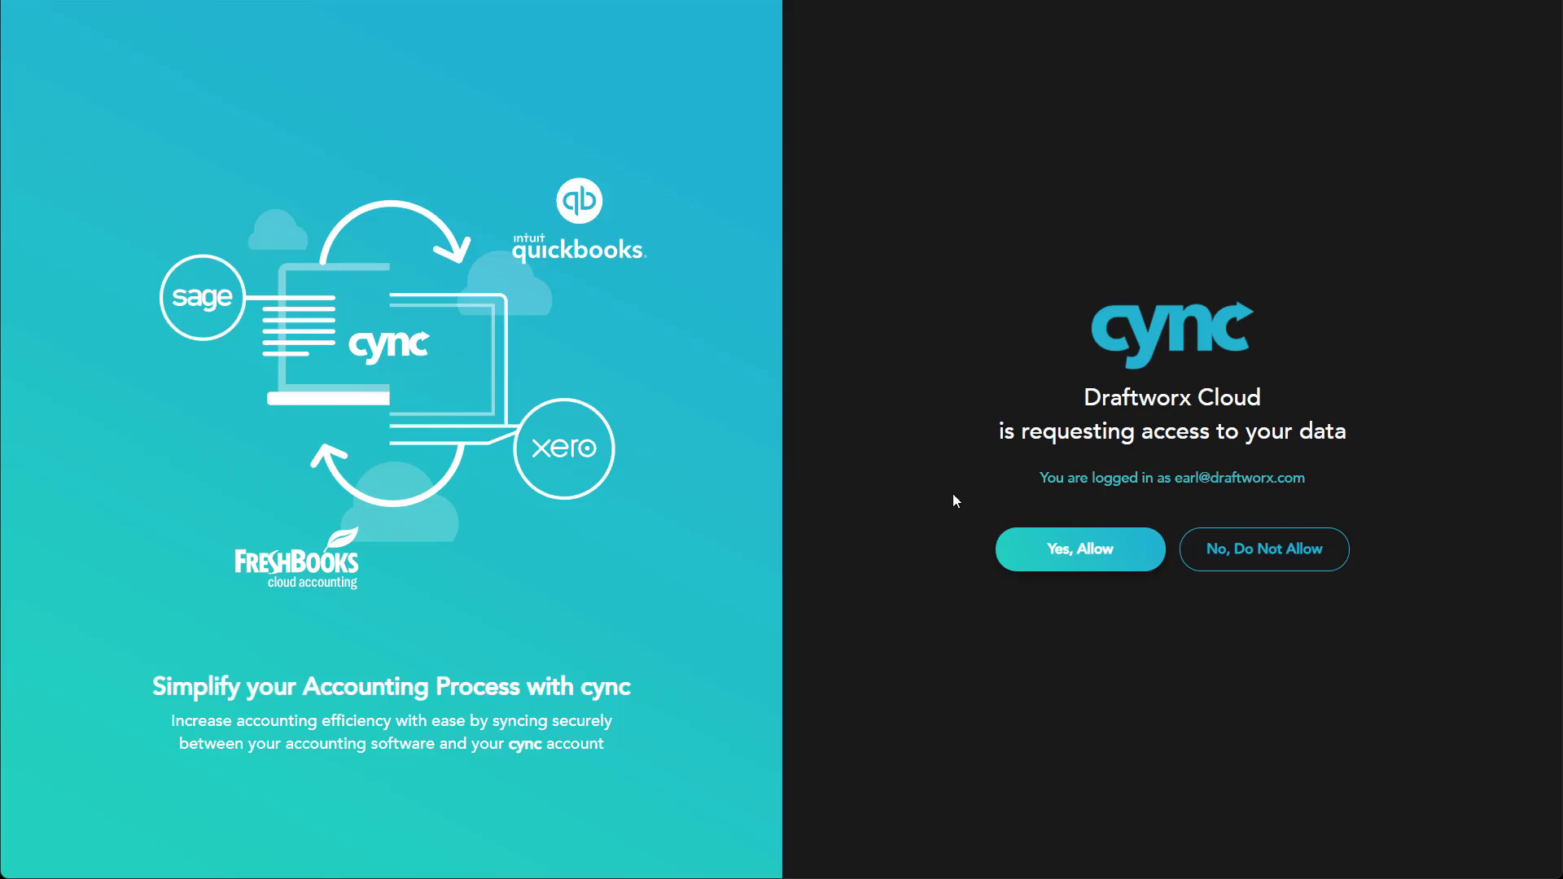
left_click(1064, 552)
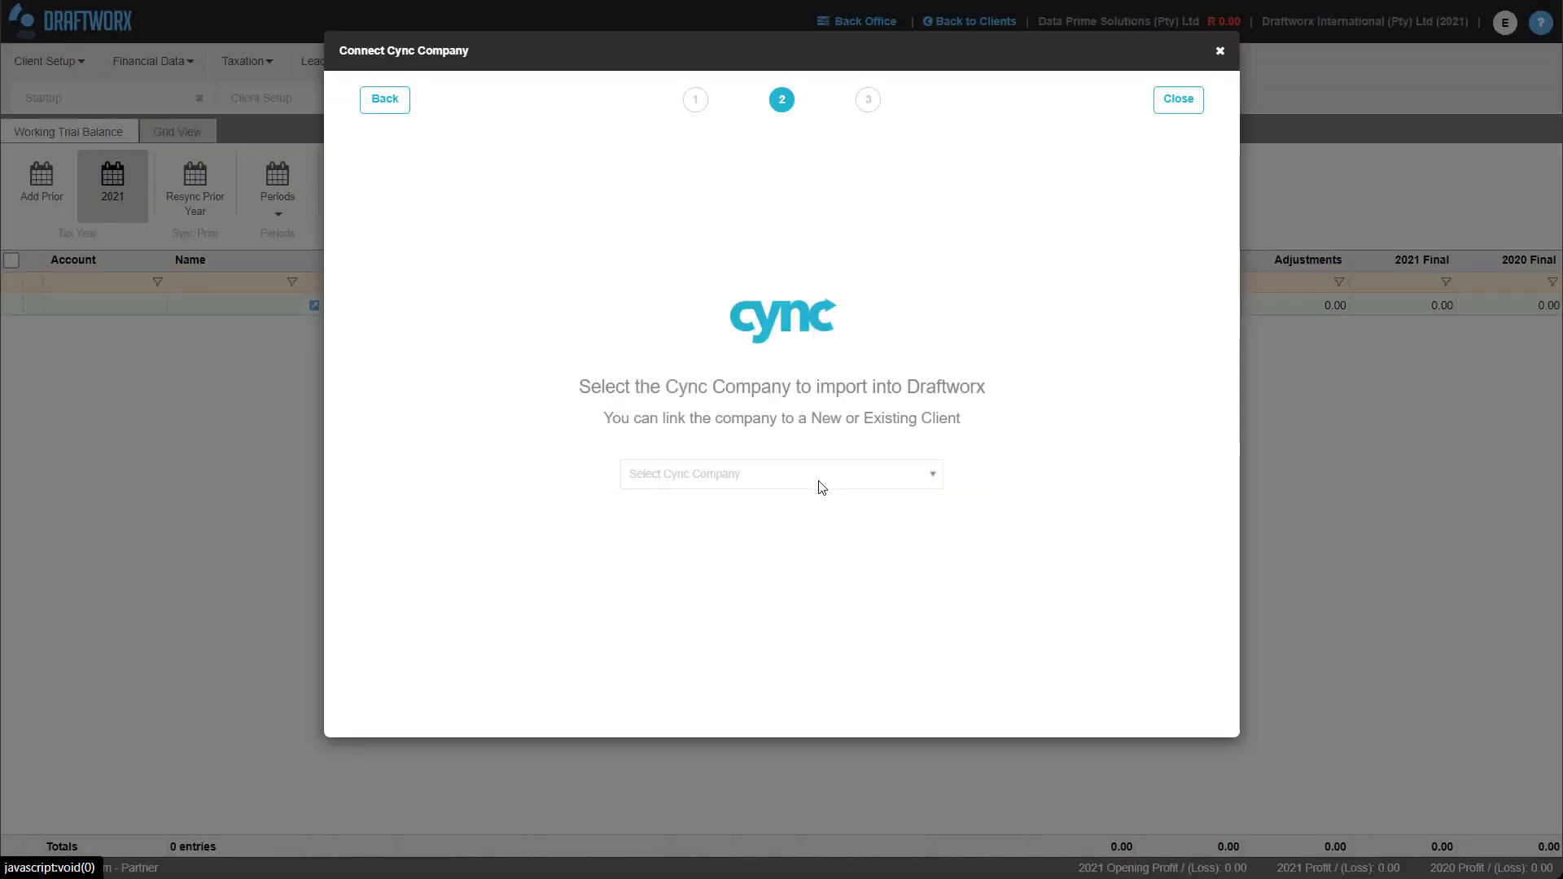
Choose Draftworx International Ltd as the Cync company and finish linking it to this client.
left_click(817, 485)
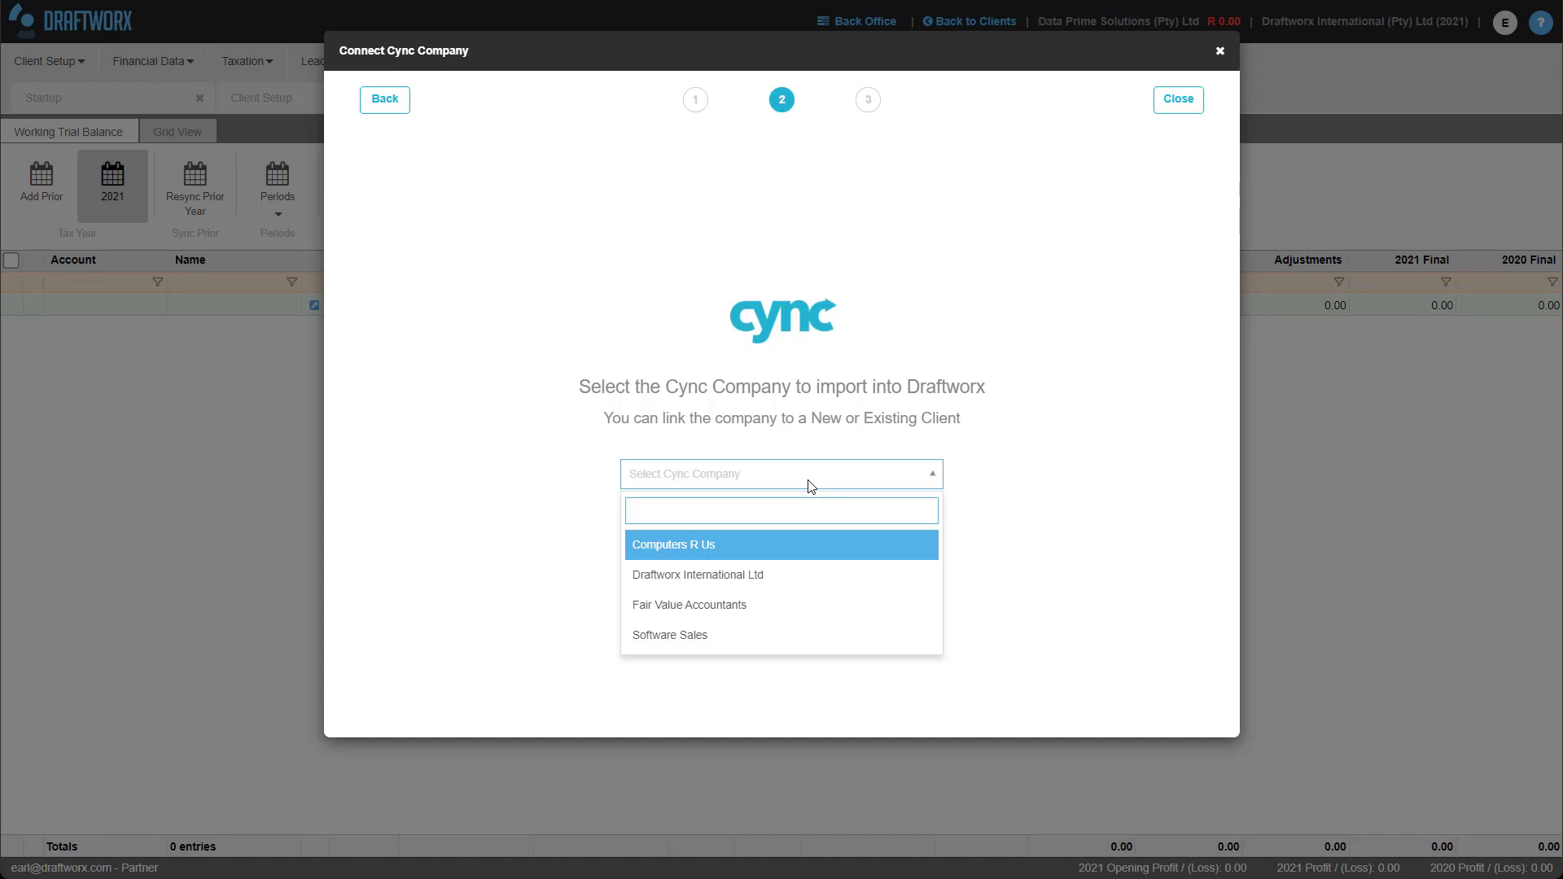
left_click(721, 580)
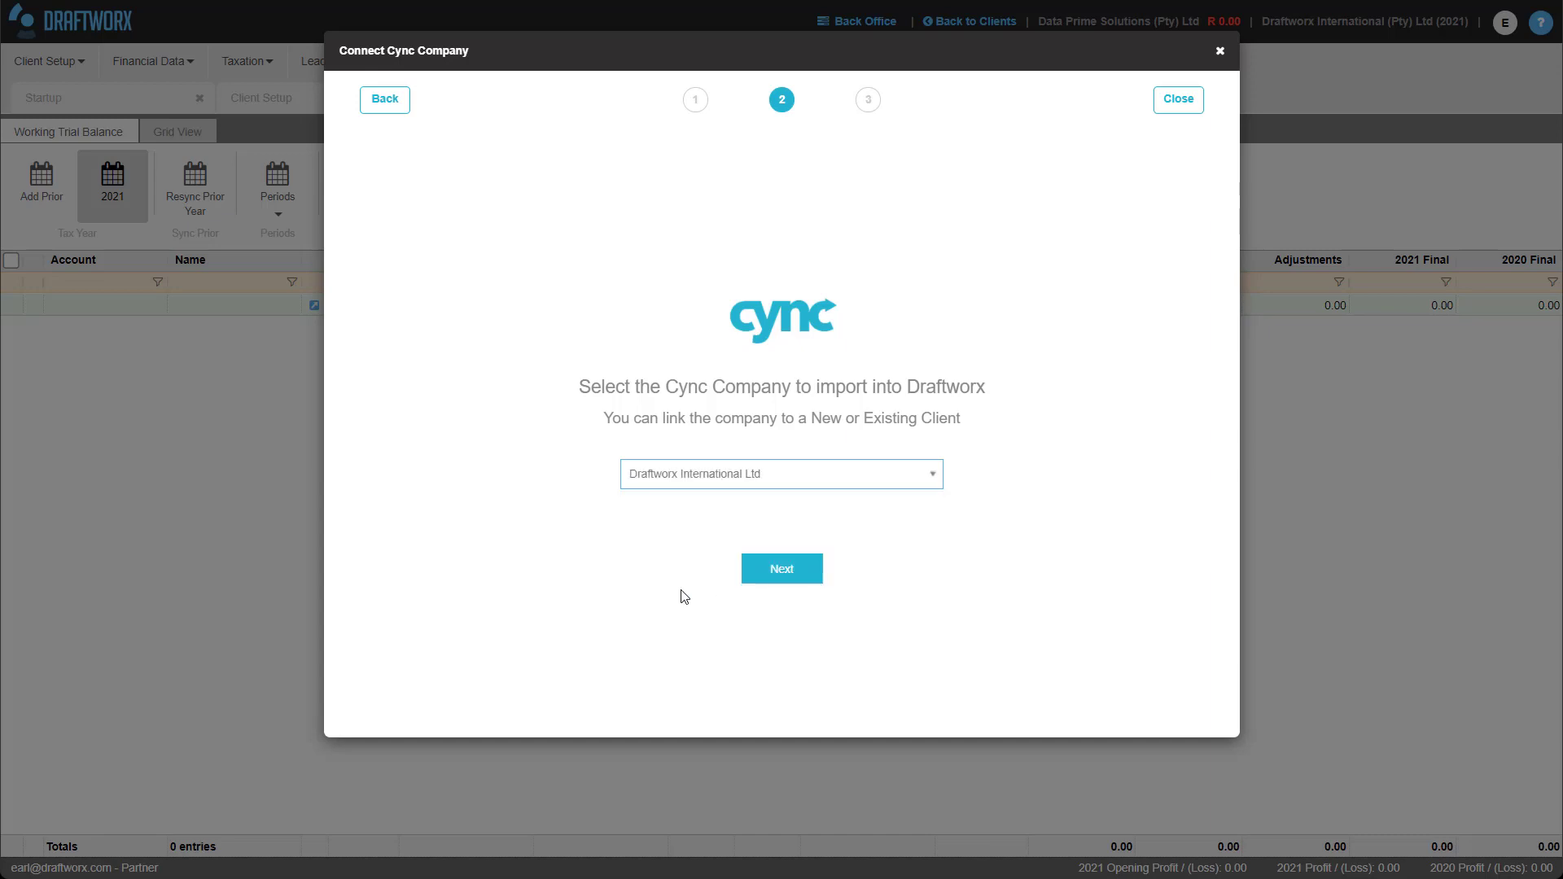
left_click(761, 581)
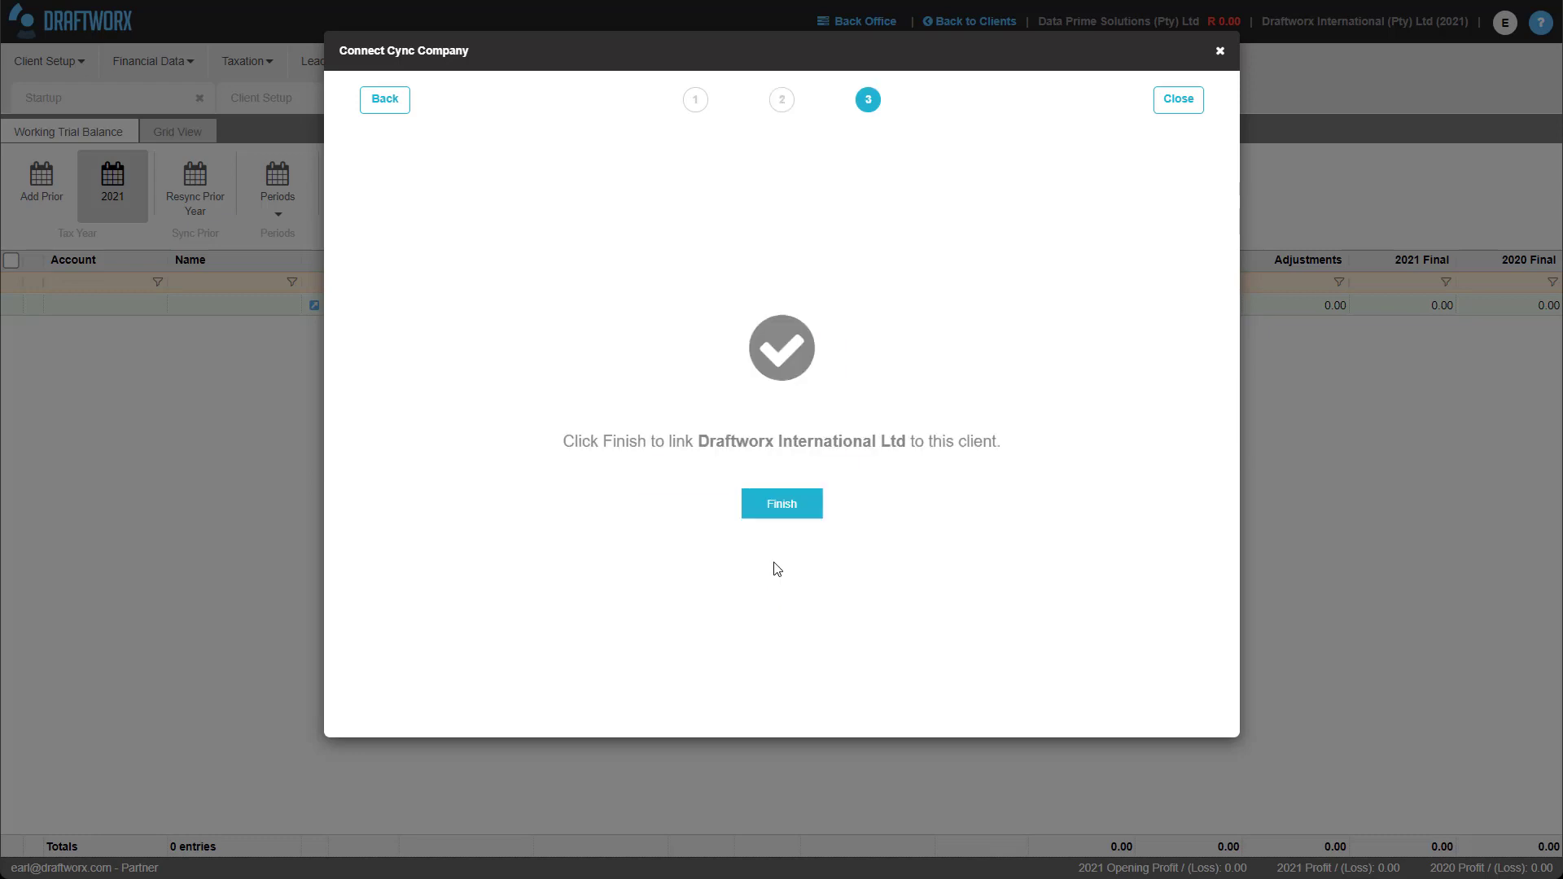
left_click(778, 506)
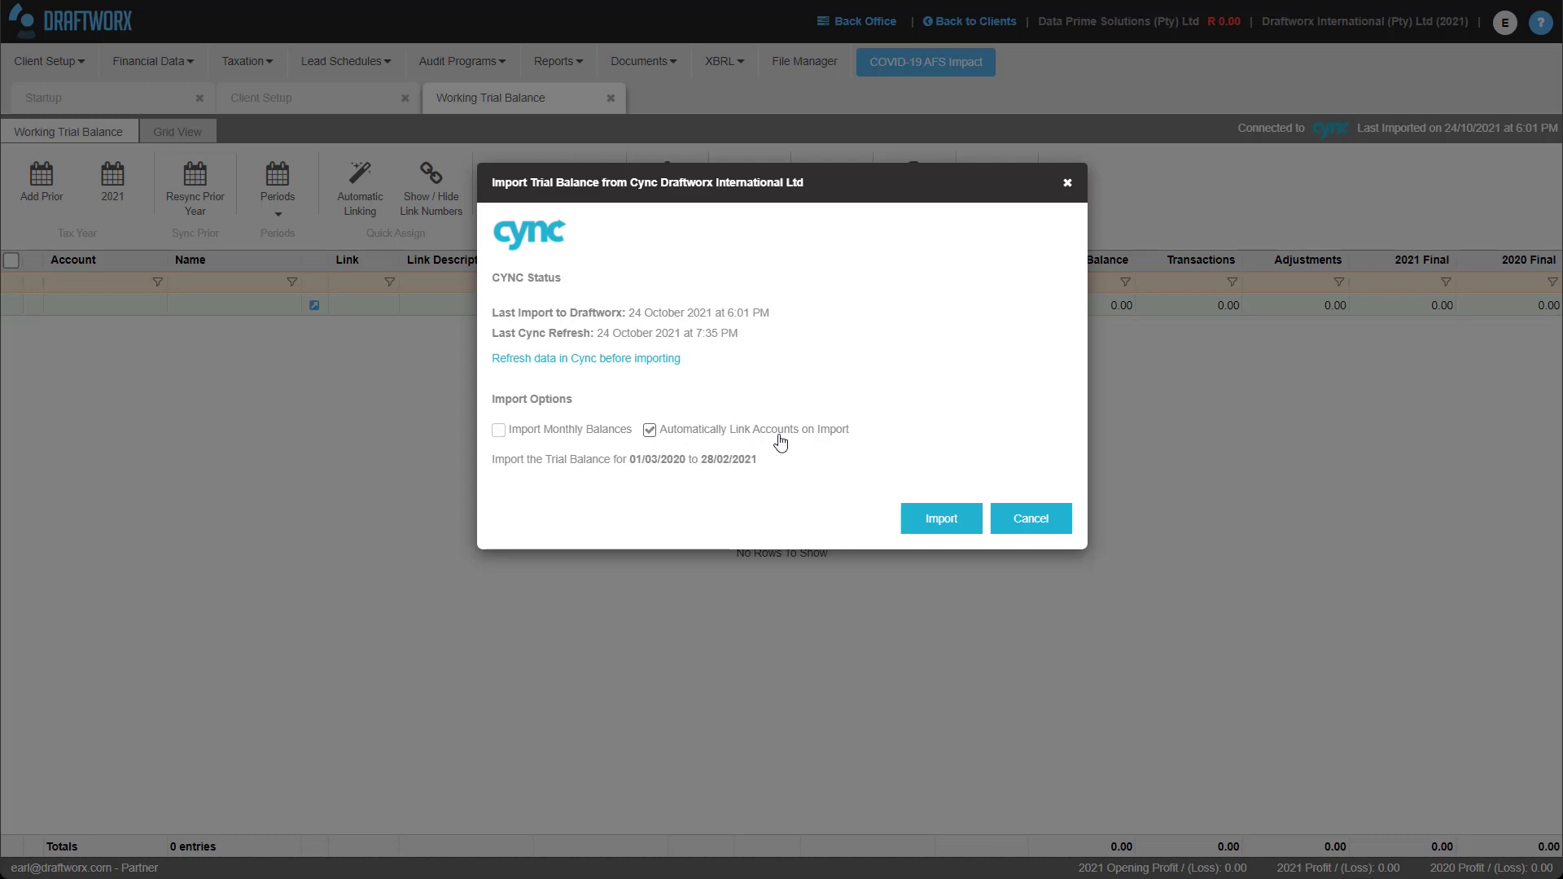
Import the 57 Cync accounts for 01/03/2020 to 28/02/2021 with automatic account linking.
left_click(938, 521)
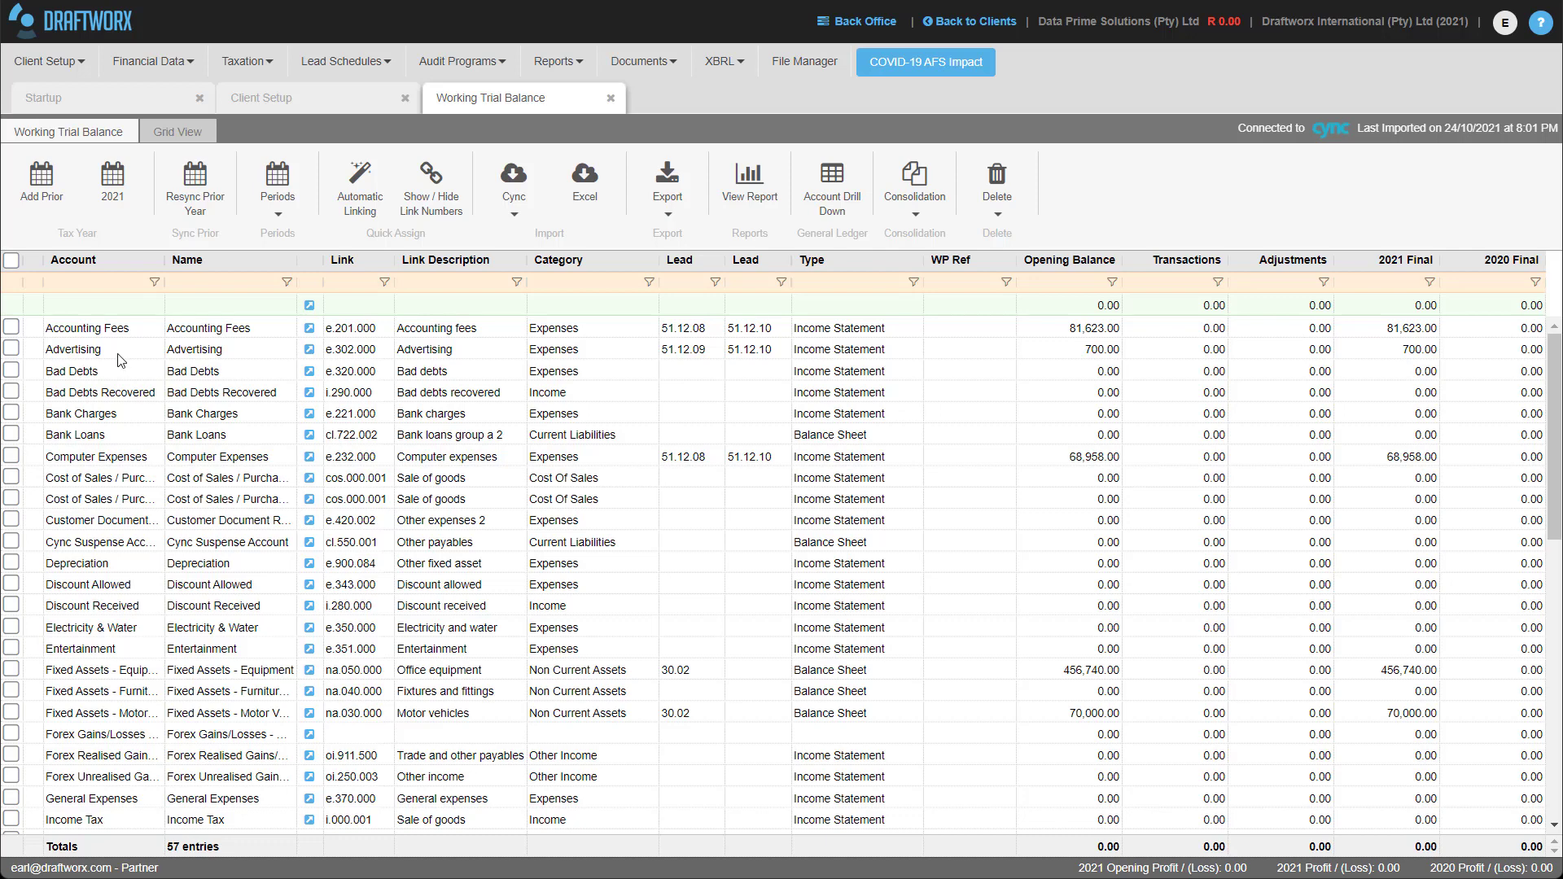
Remove all accounts that are empty across every tax year and confirm the deletion.
left_click(997, 180)
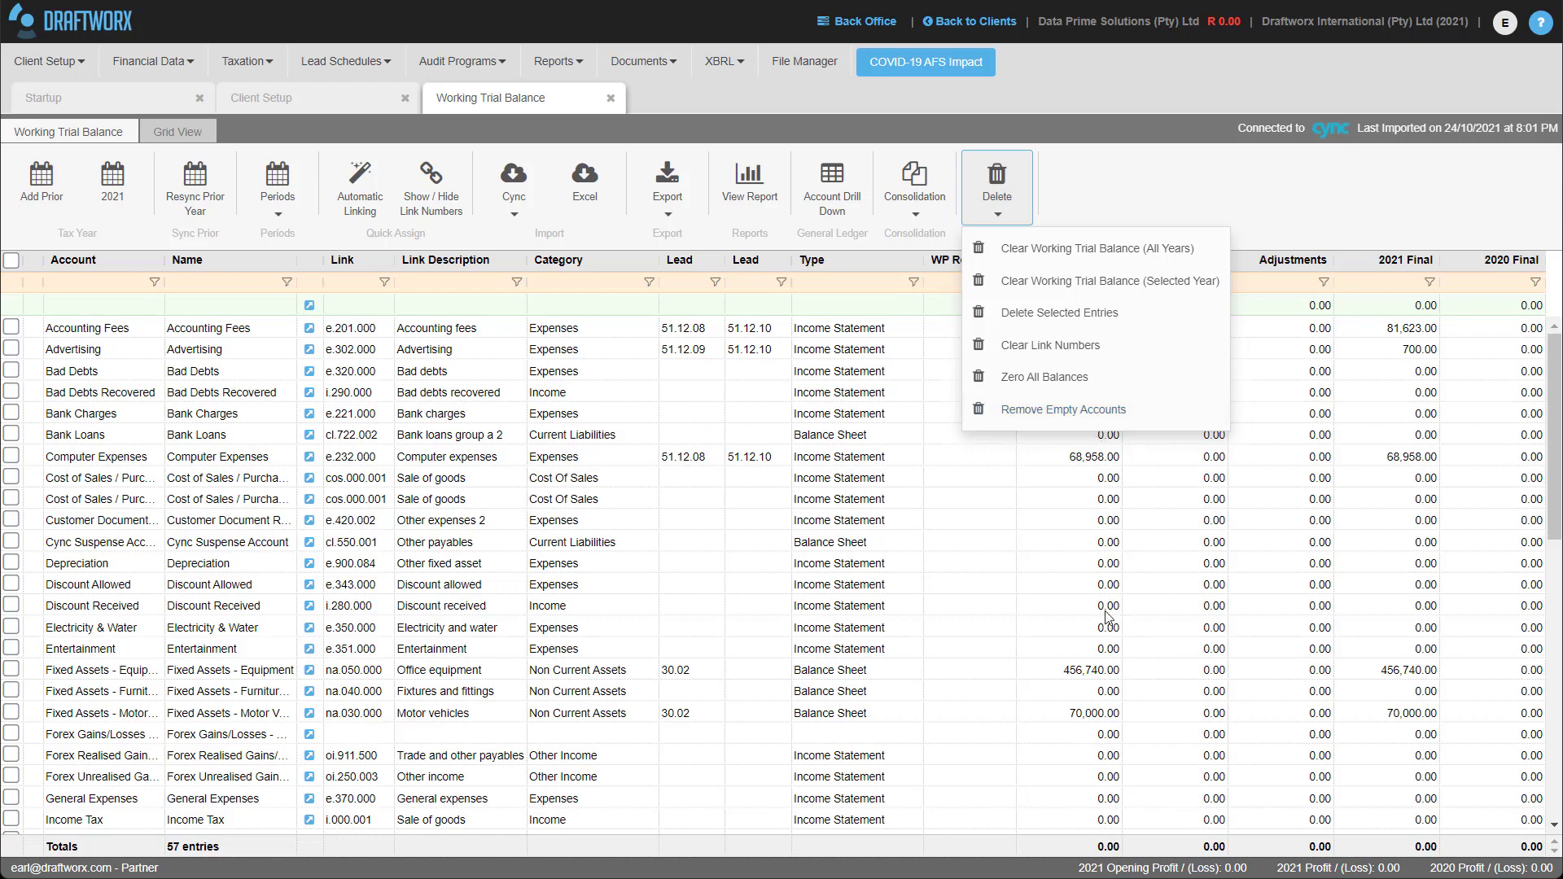
left_click(1087, 411)
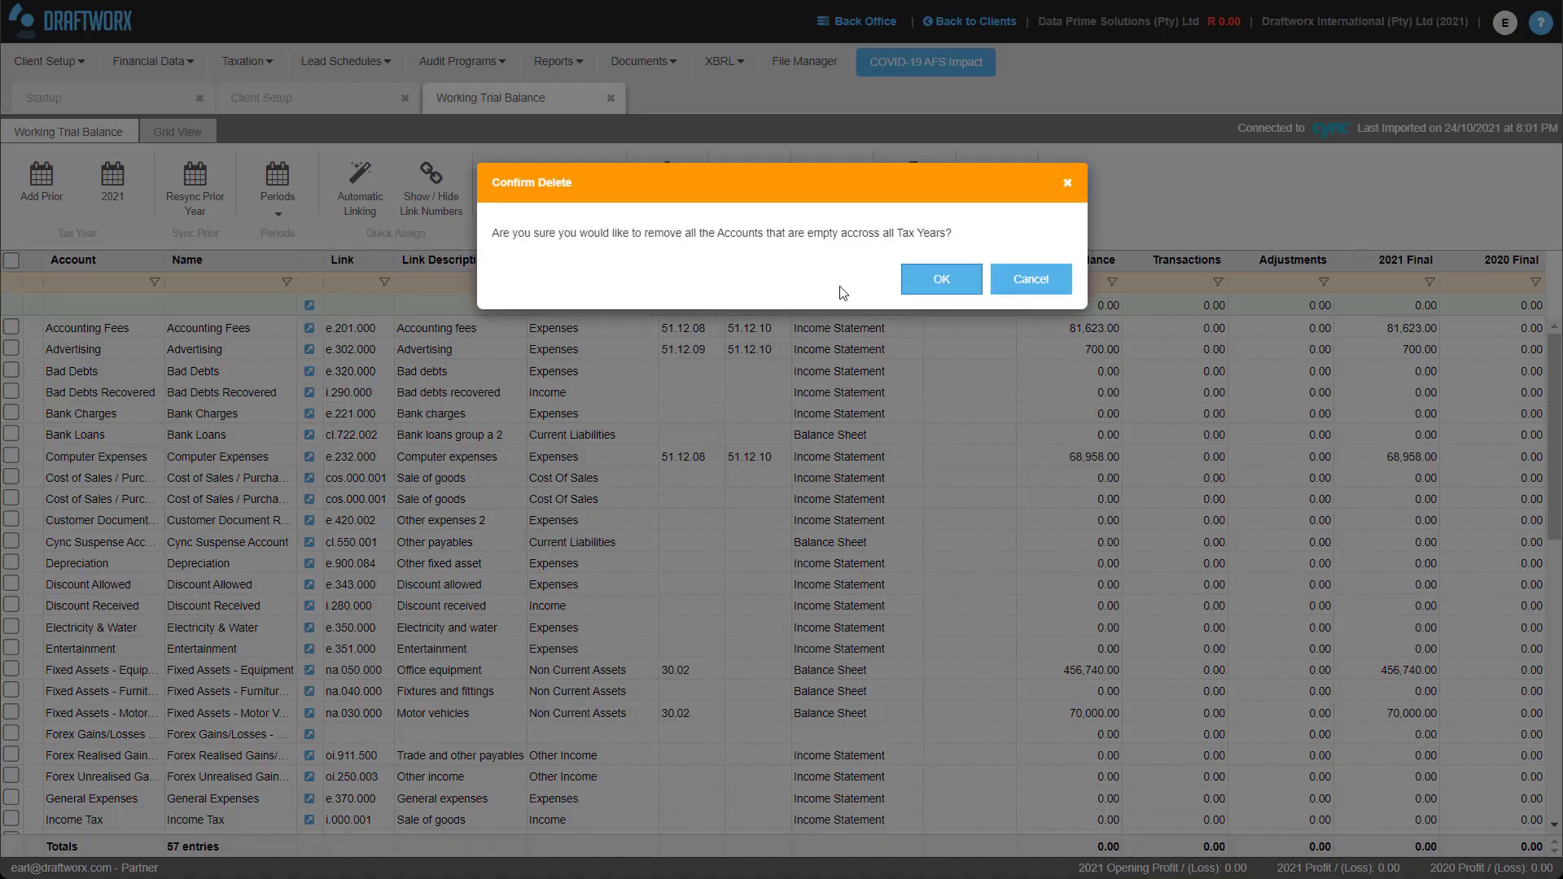
left_click(952, 281)
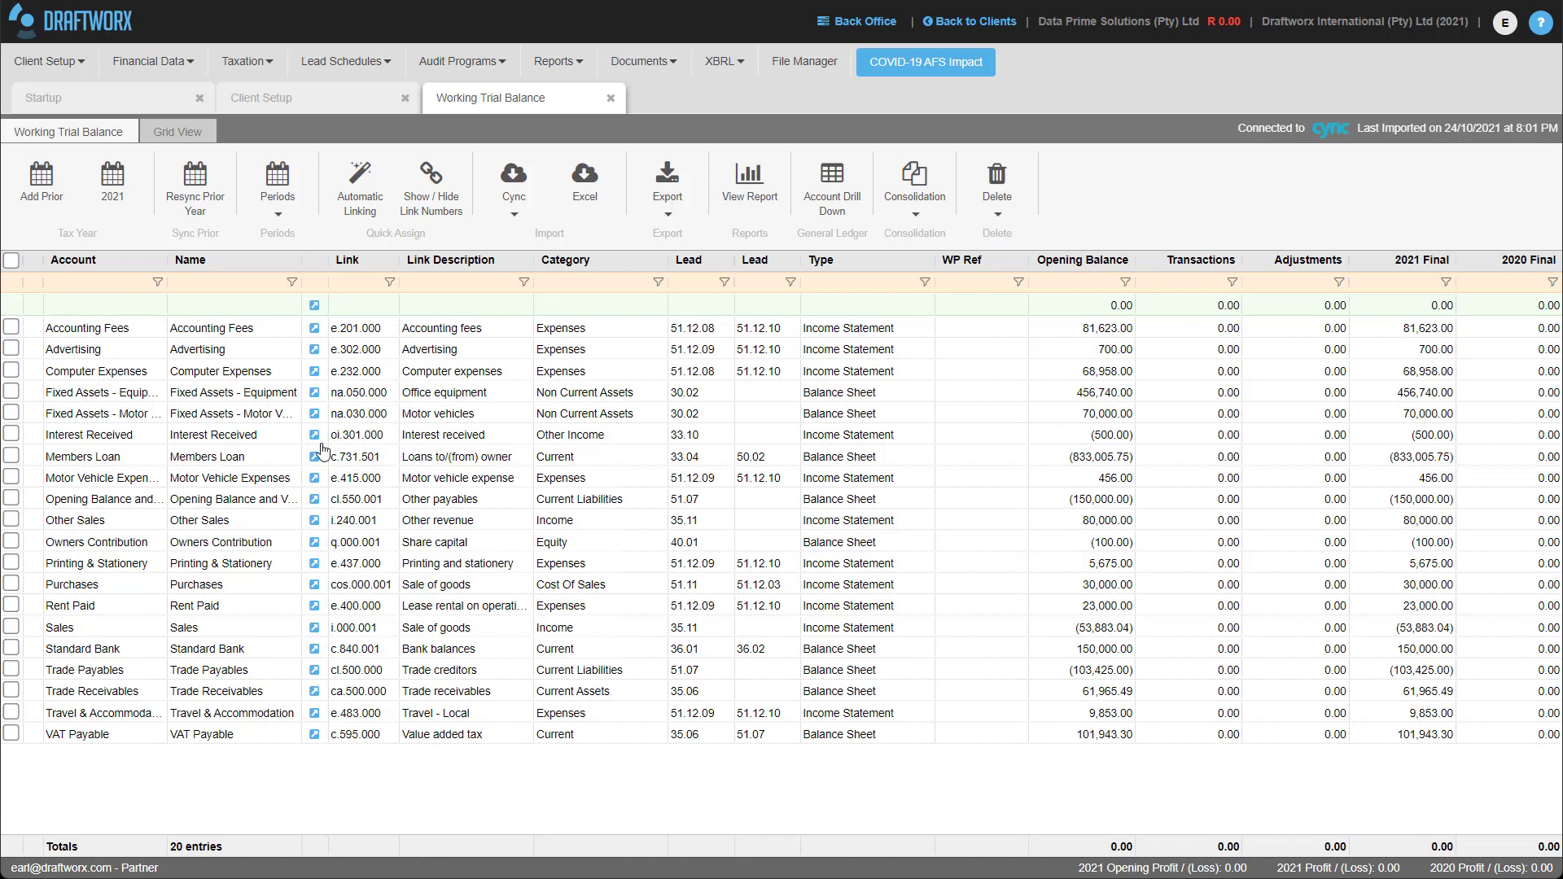
Link Other Sales to e.420.001 after changing that link's description to Coffee.
left_click(314, 521)
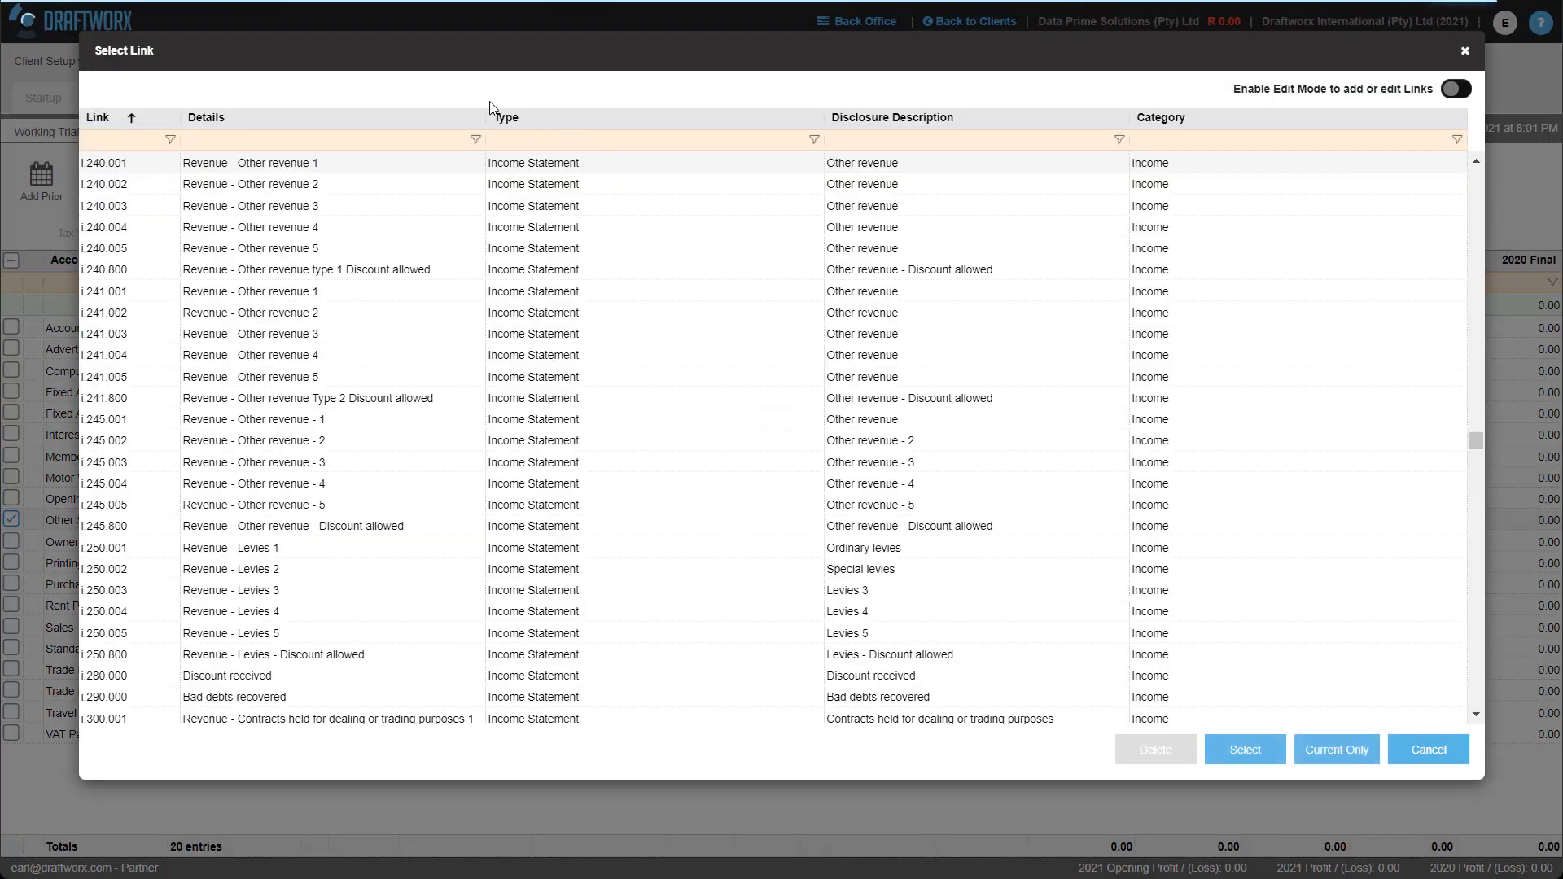
left_click(323, 146)
type("other ex")
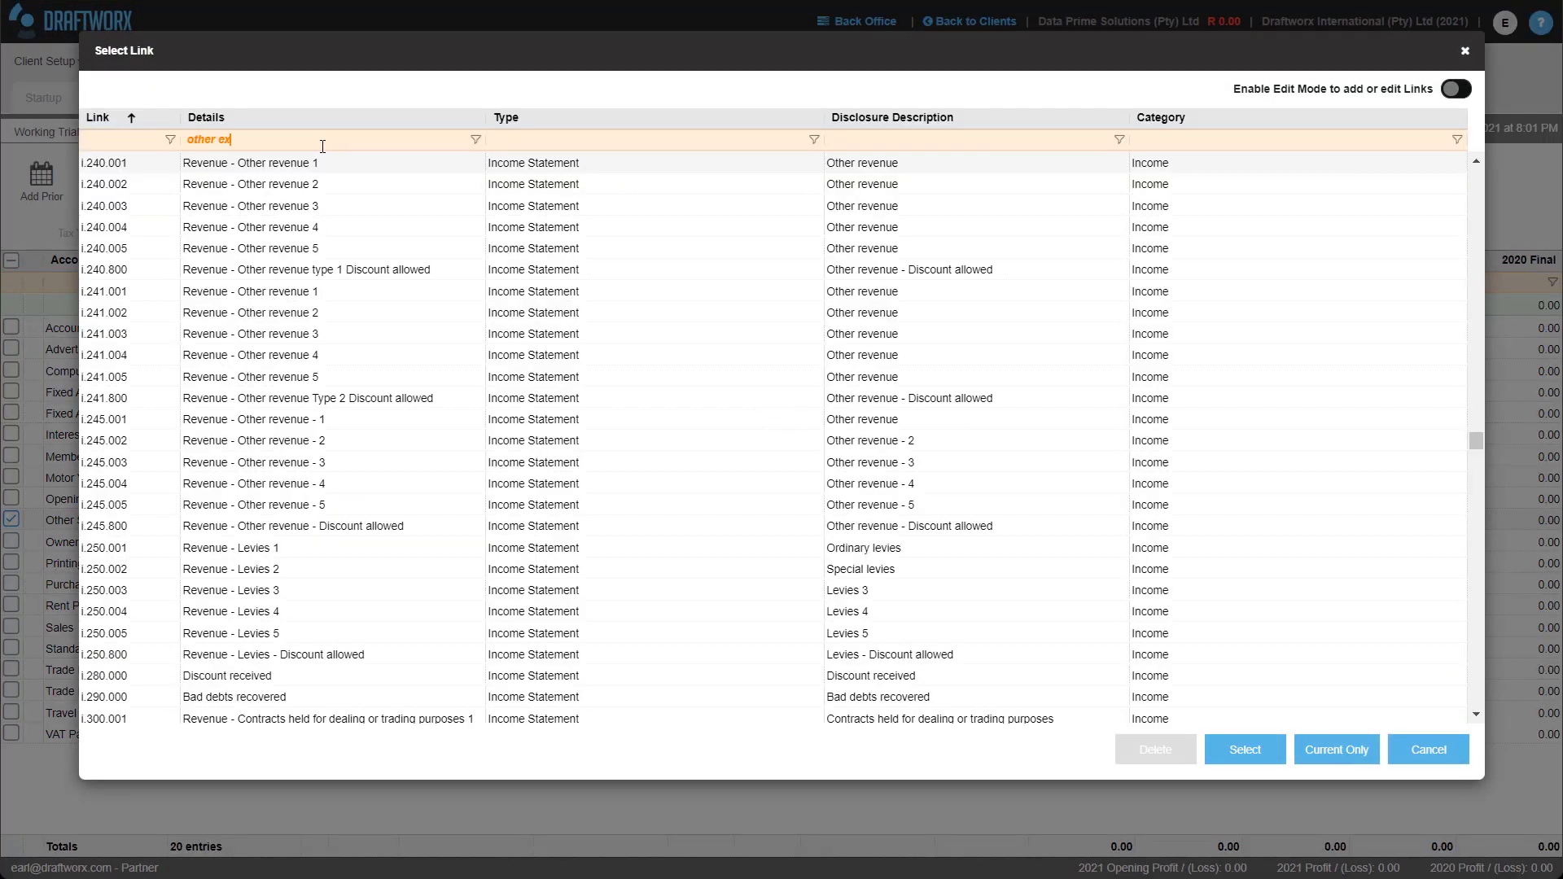
double_click(893, 184)
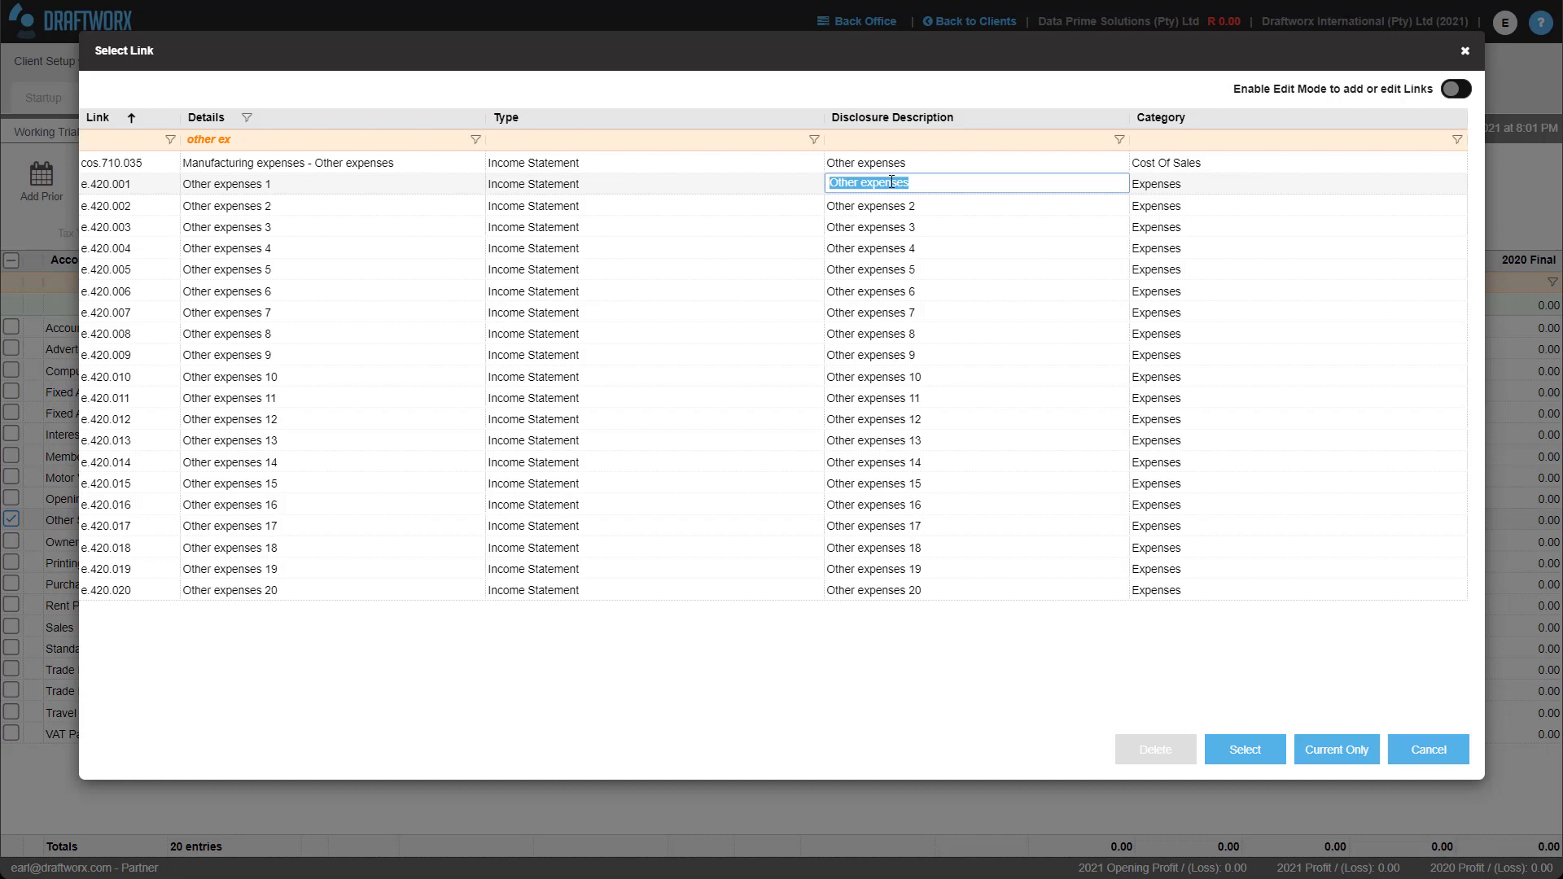
type("COnsu")
key("BackSpace")
key("BackSpace")
key("BackSpace")
key("BackSpace")
type("offee")
key("Return")
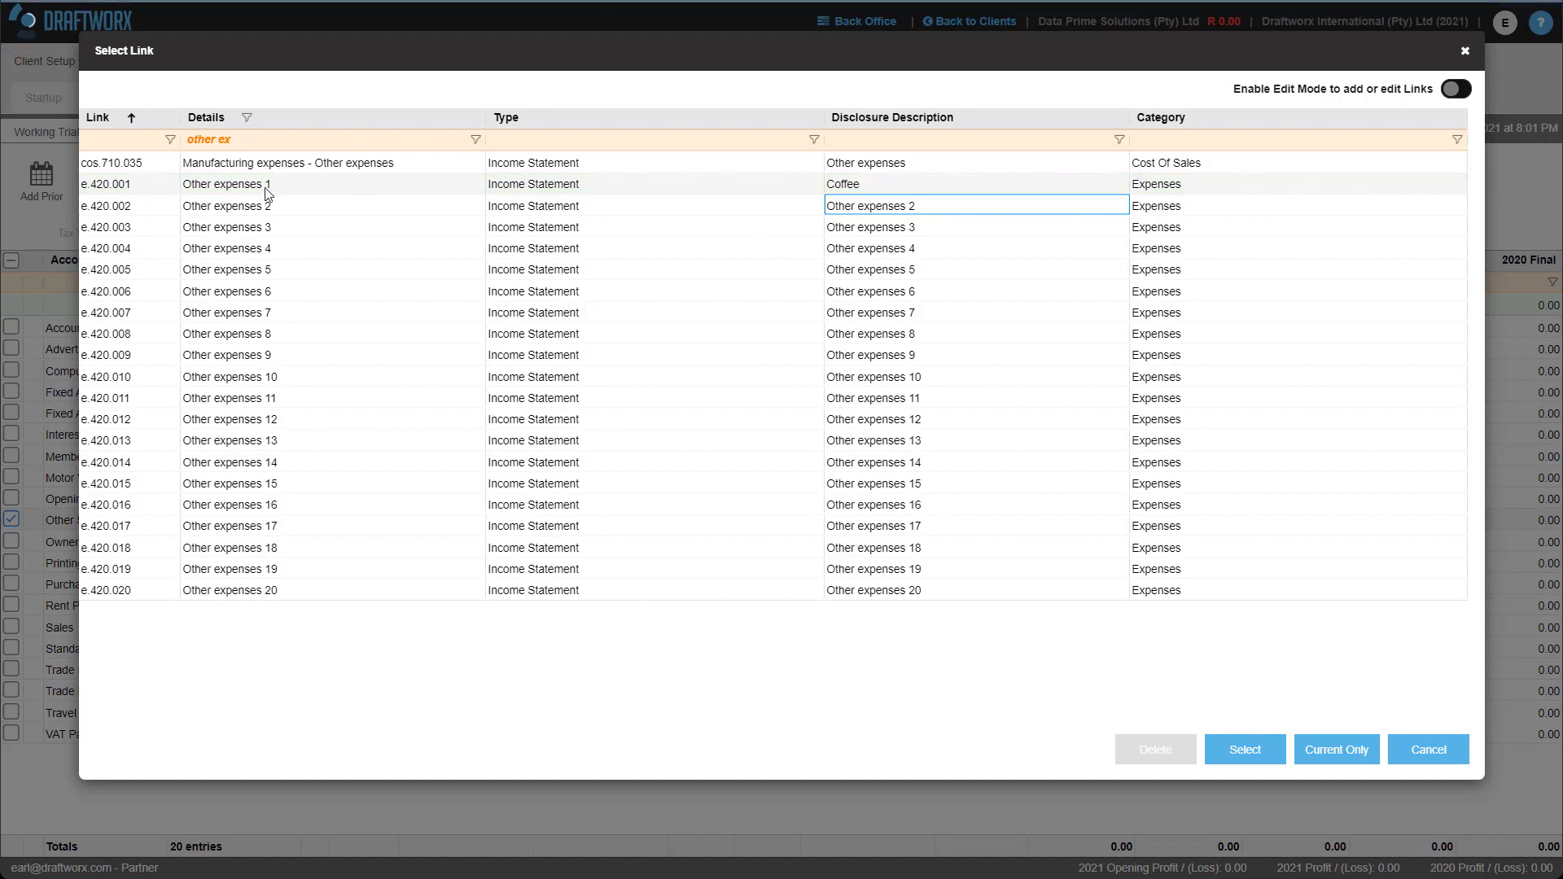
double_click(295, 185)
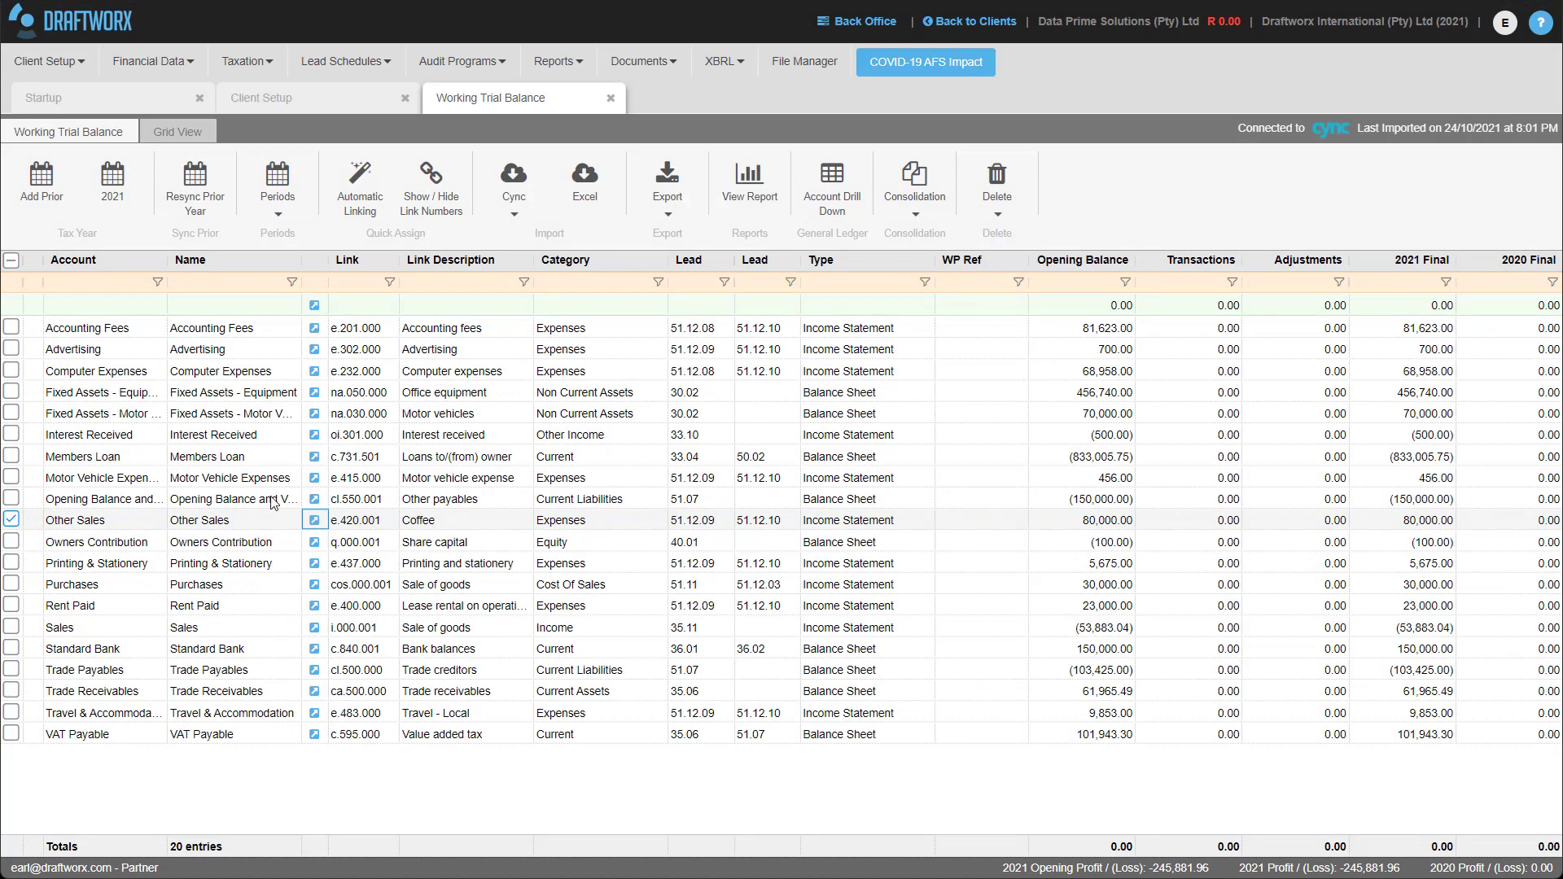
left_click(213, 520)
Enter Coffee as the Other Sales account name to match its e.420.001 link.
type("Coffe")
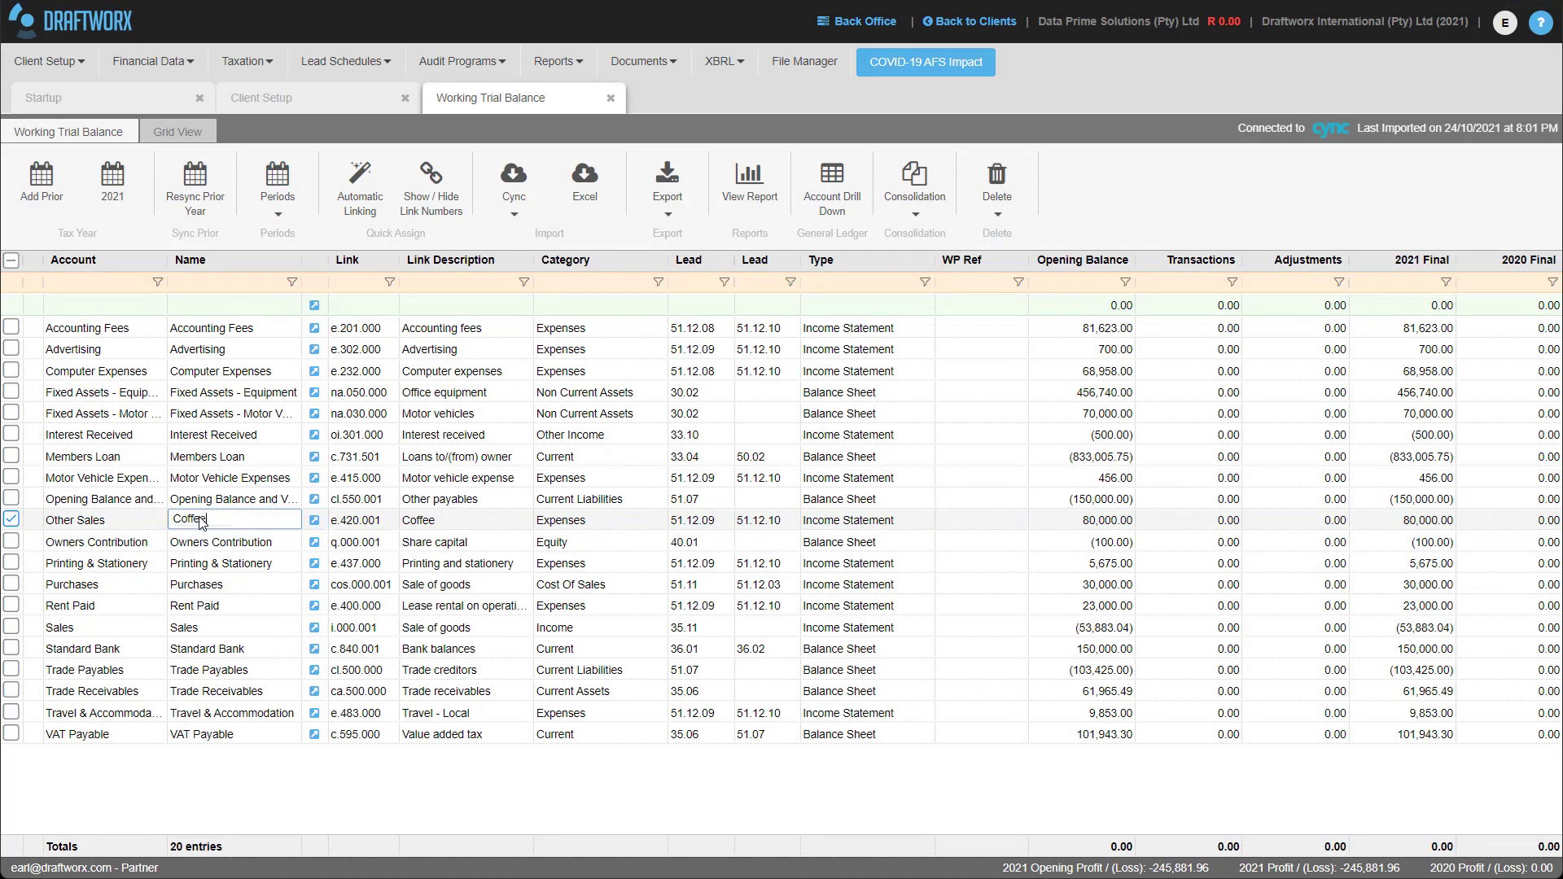
key("Return")
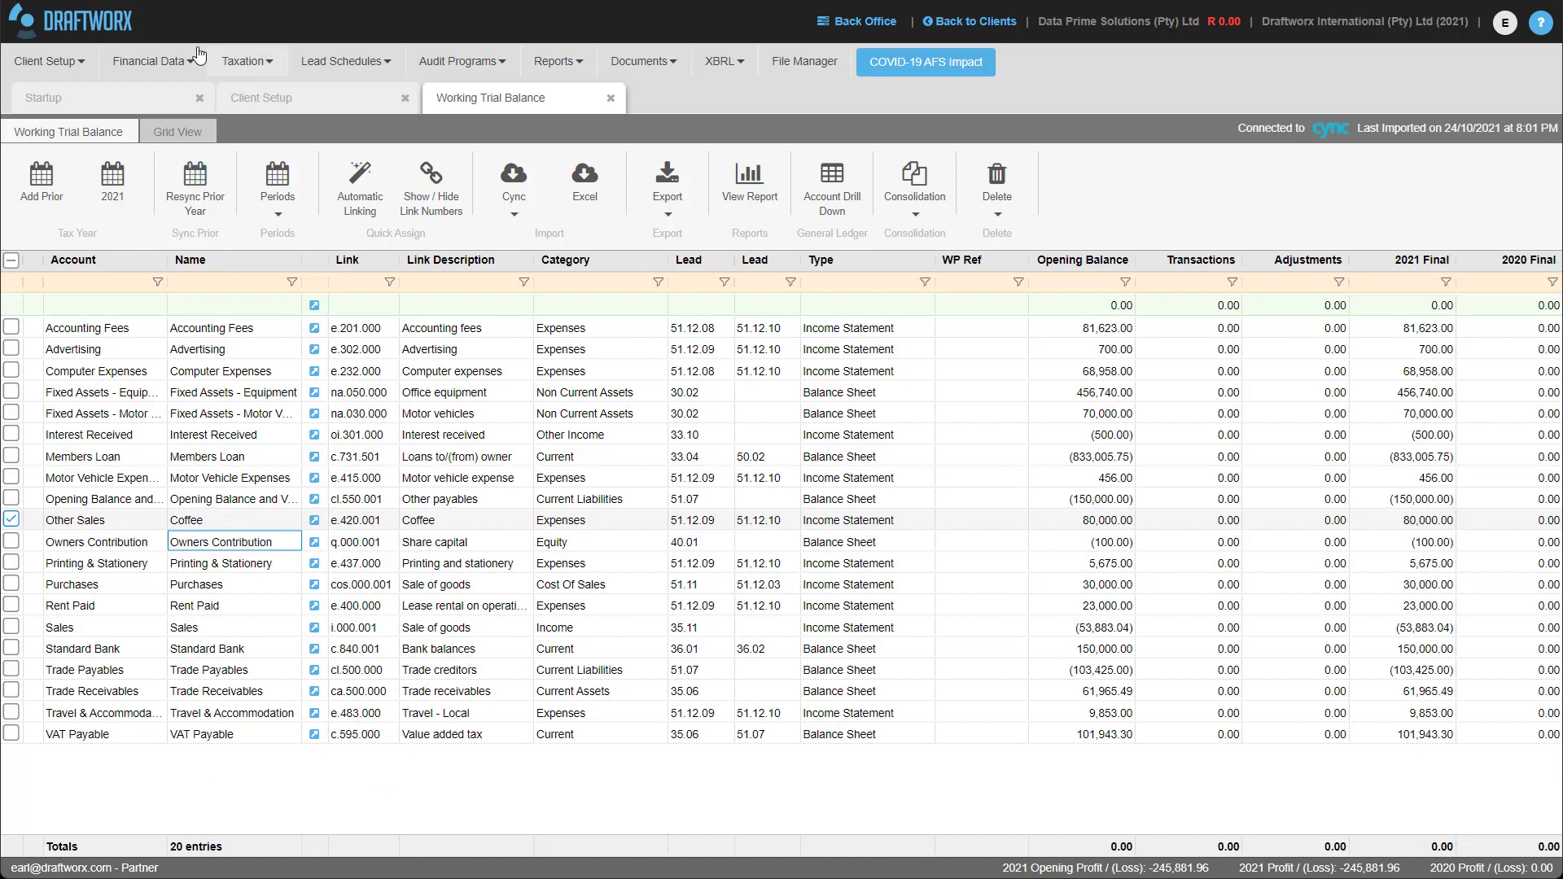
left_click(155, 105)
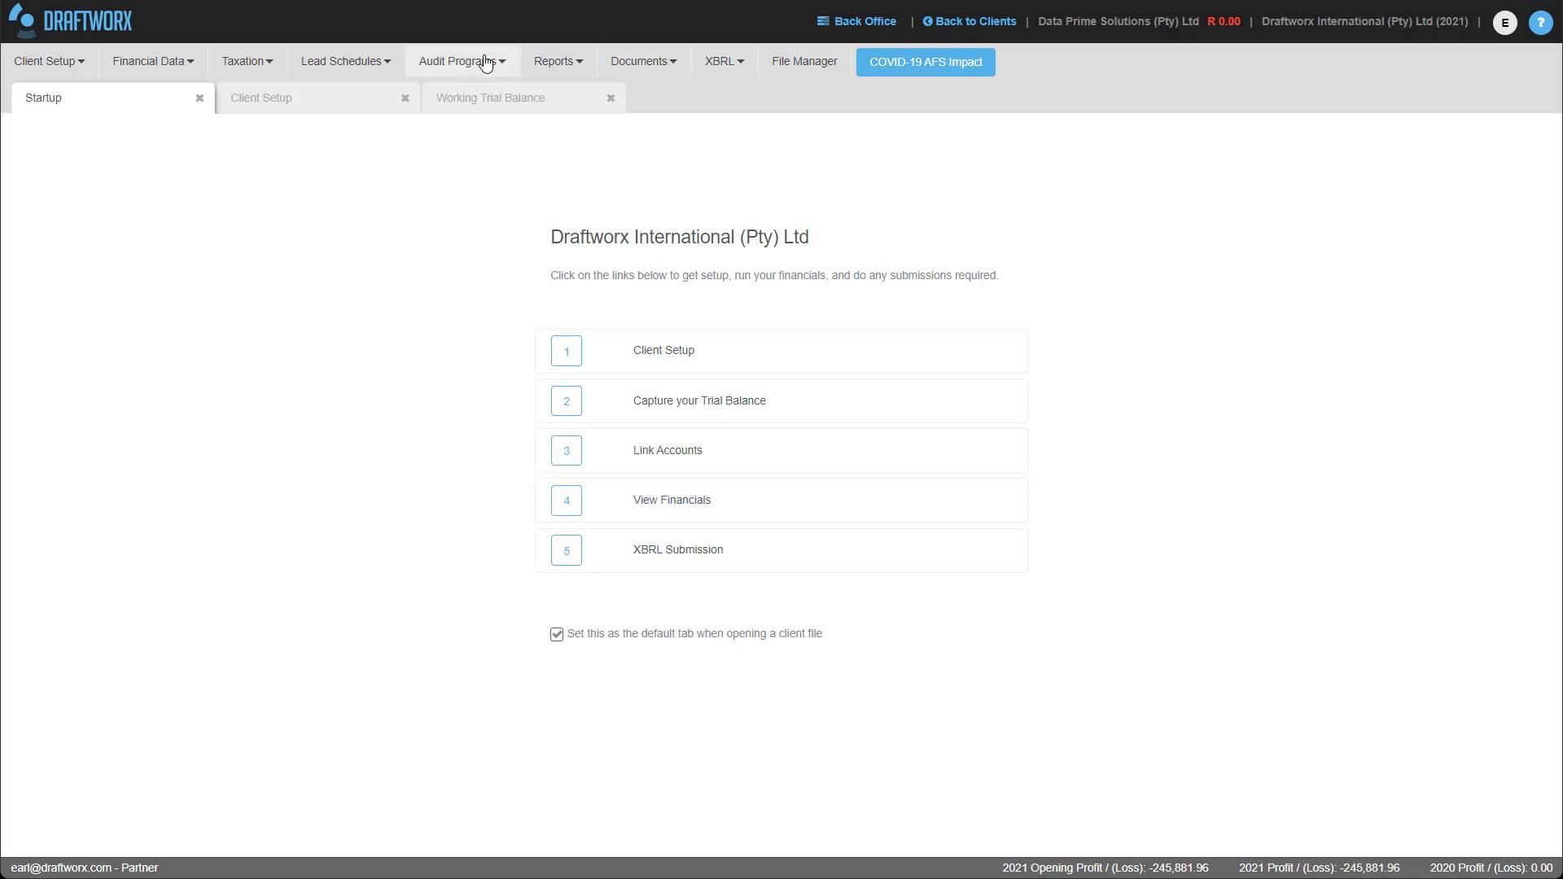
left_click(499, 114)
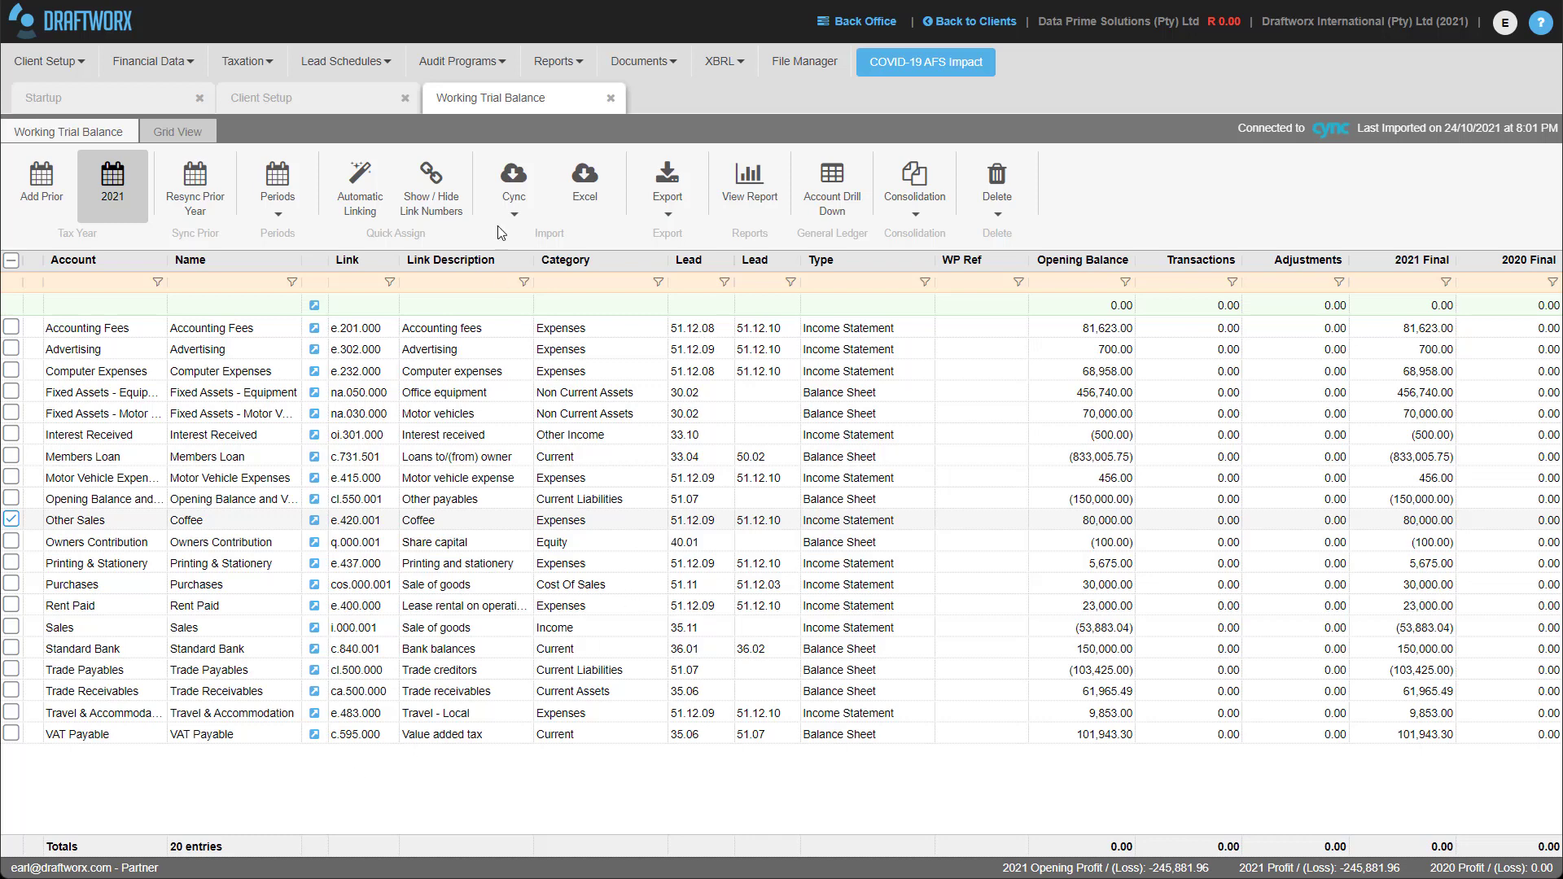
Choose IFRS SME+ Financials from the Financial Data menu to reach its Status sheet.
left_click(151, 62)
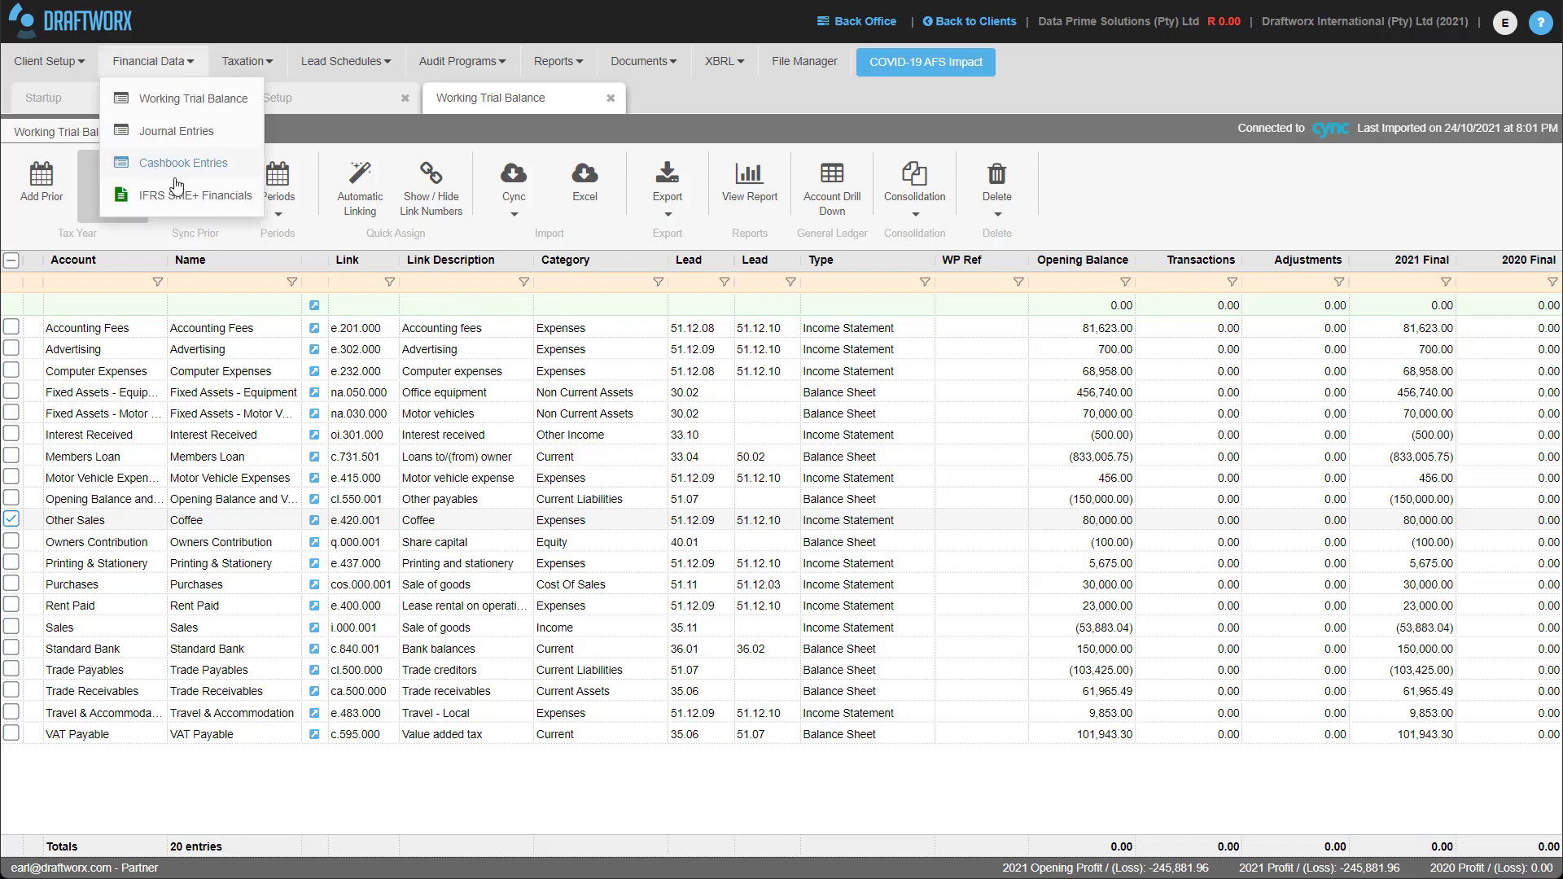
left_click(194, 199)
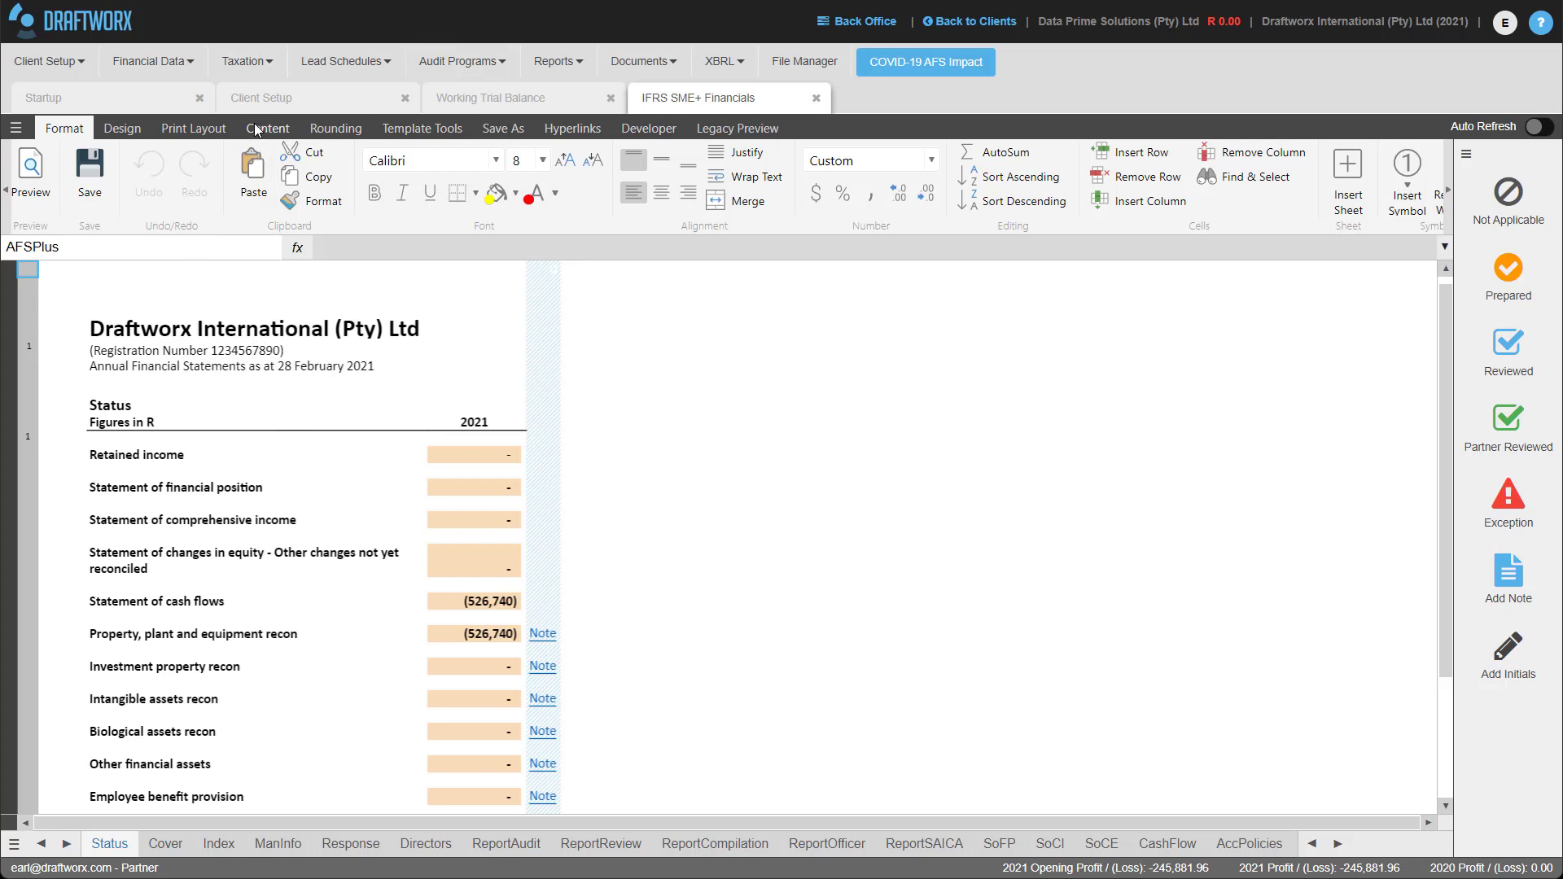
Unhide the Checklist worksheet and switch to it.
left_click(265, 129)
left_click(182, 175)
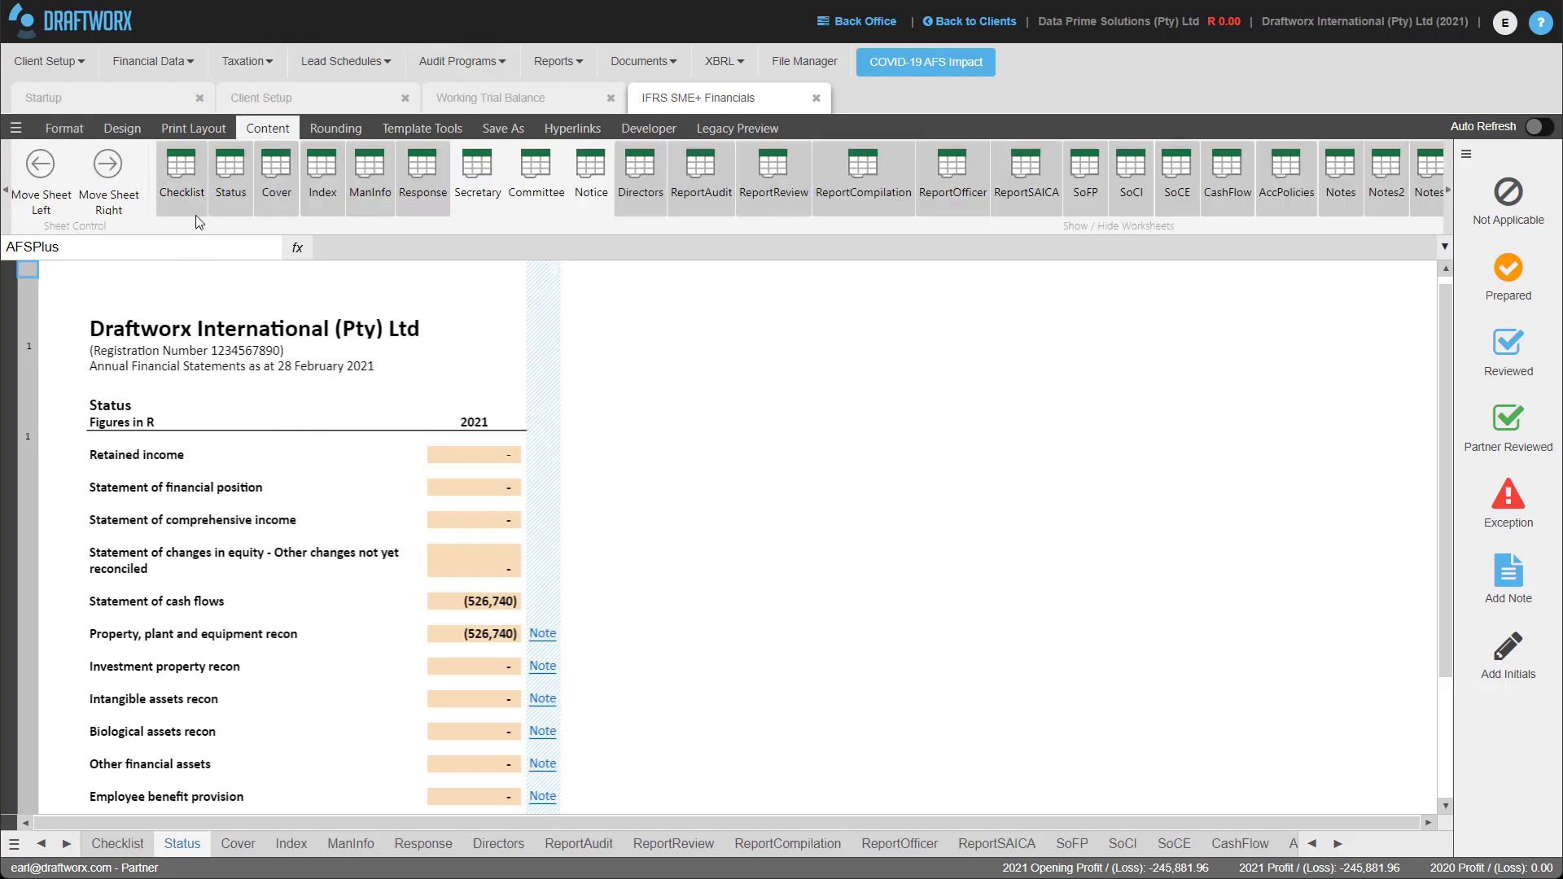
left_click(115, 844)
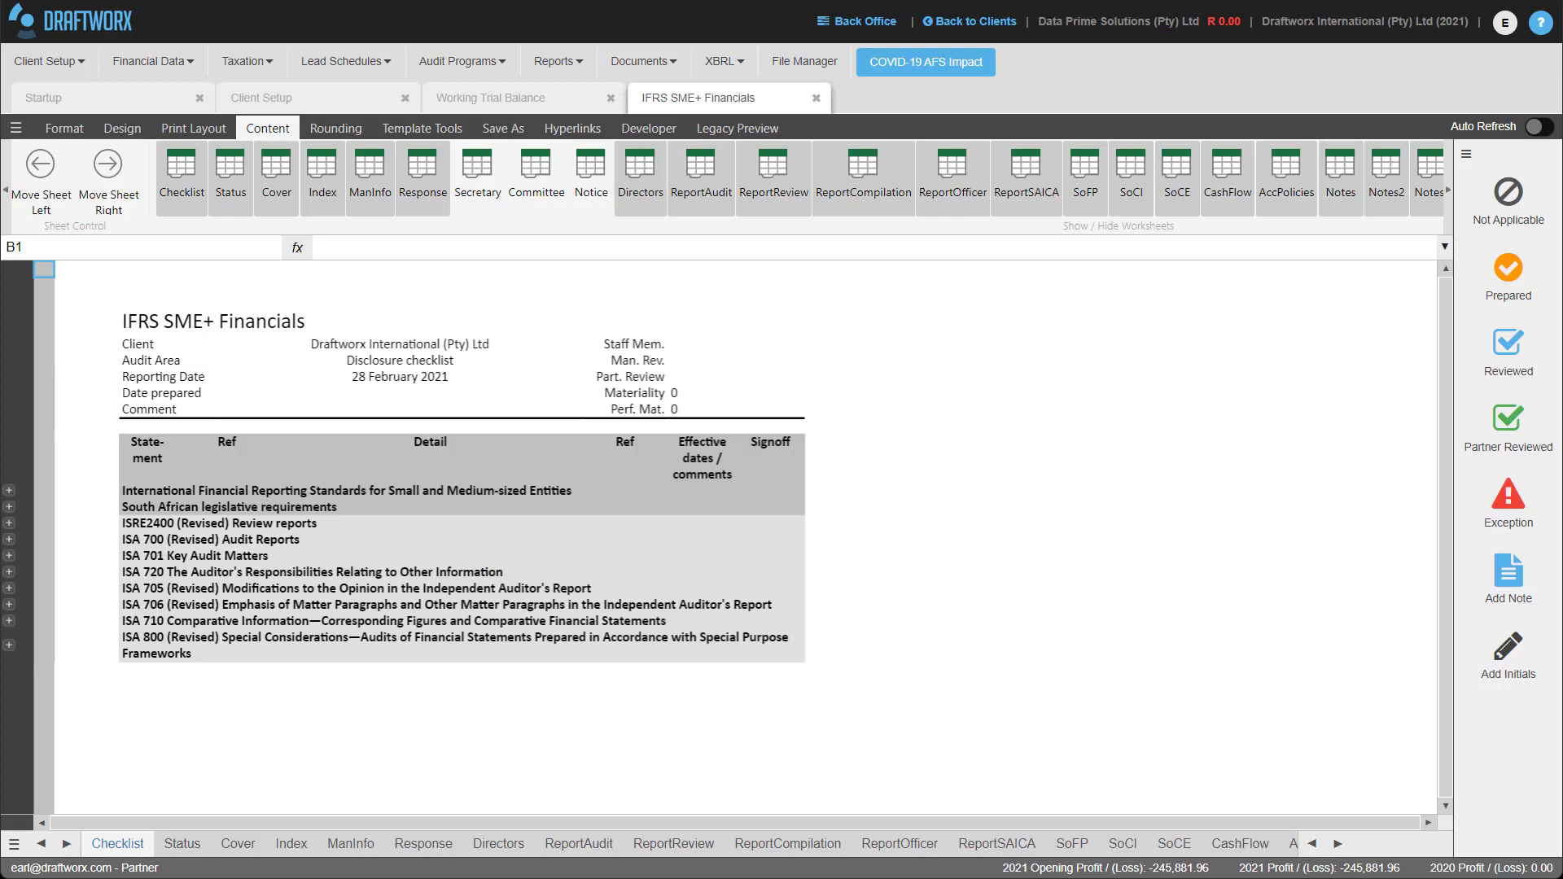
Expand the IFRS standards group and Section 24 Government Grants, then return to Status.
left_click(9, 492)
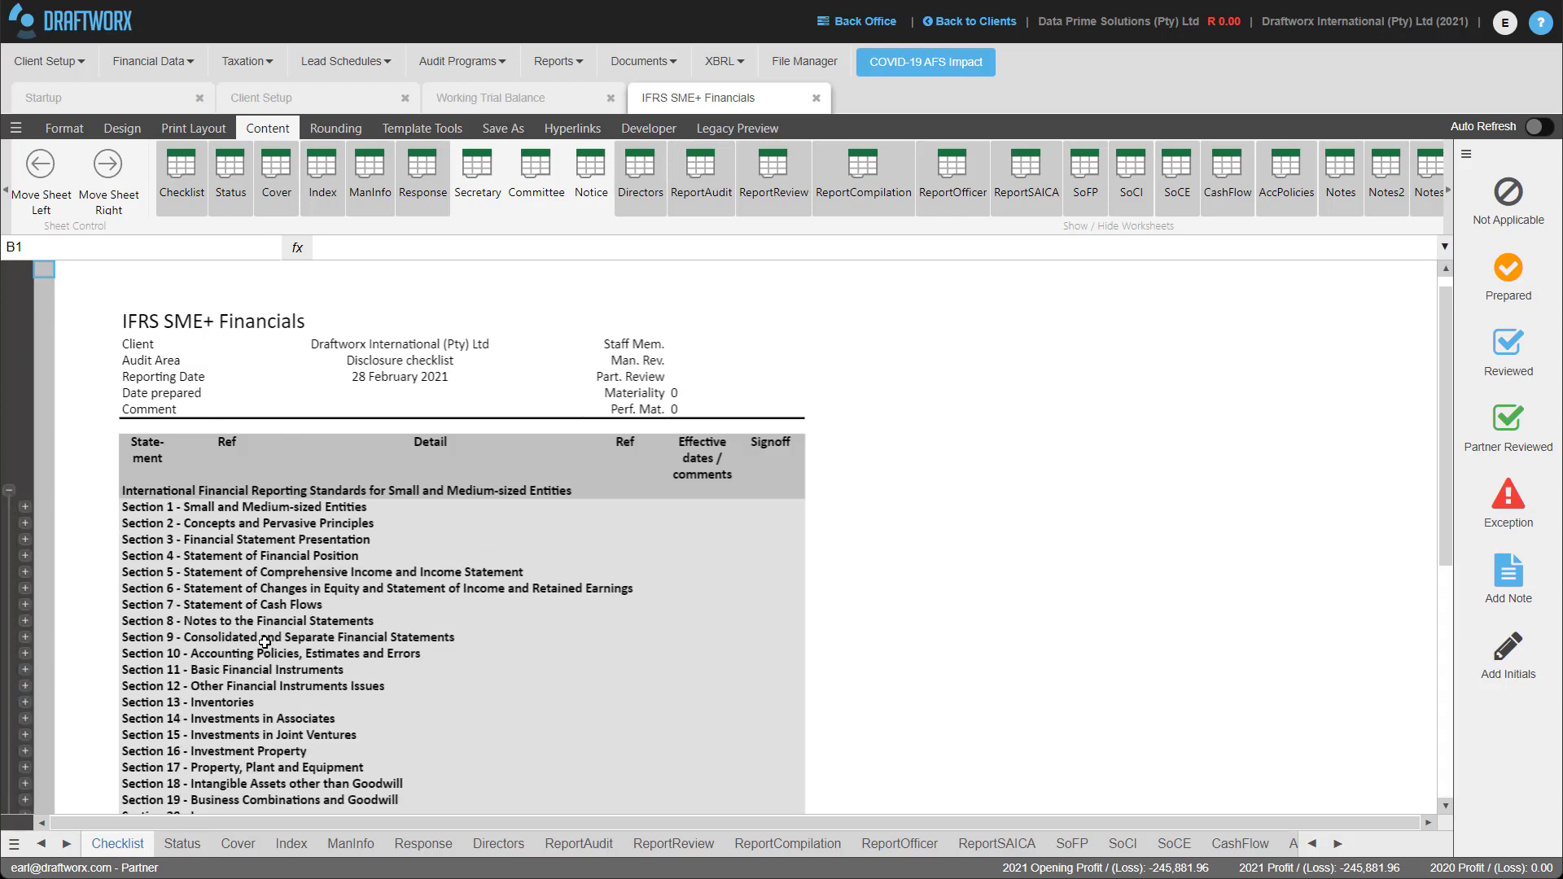
scroll(298, 622, "down", 5)
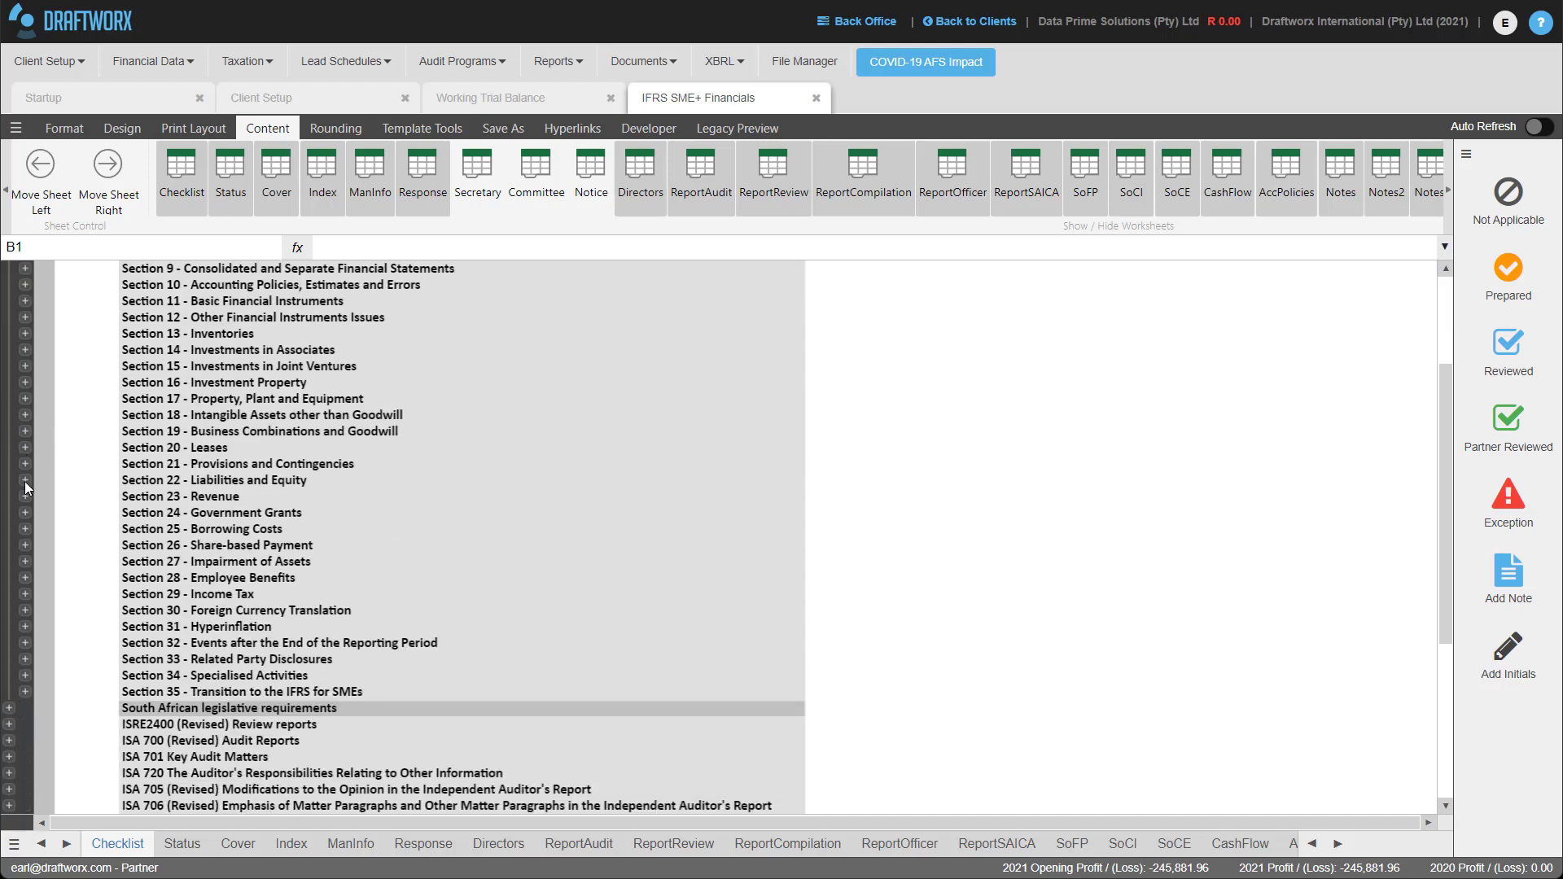
left_click(24, 512)
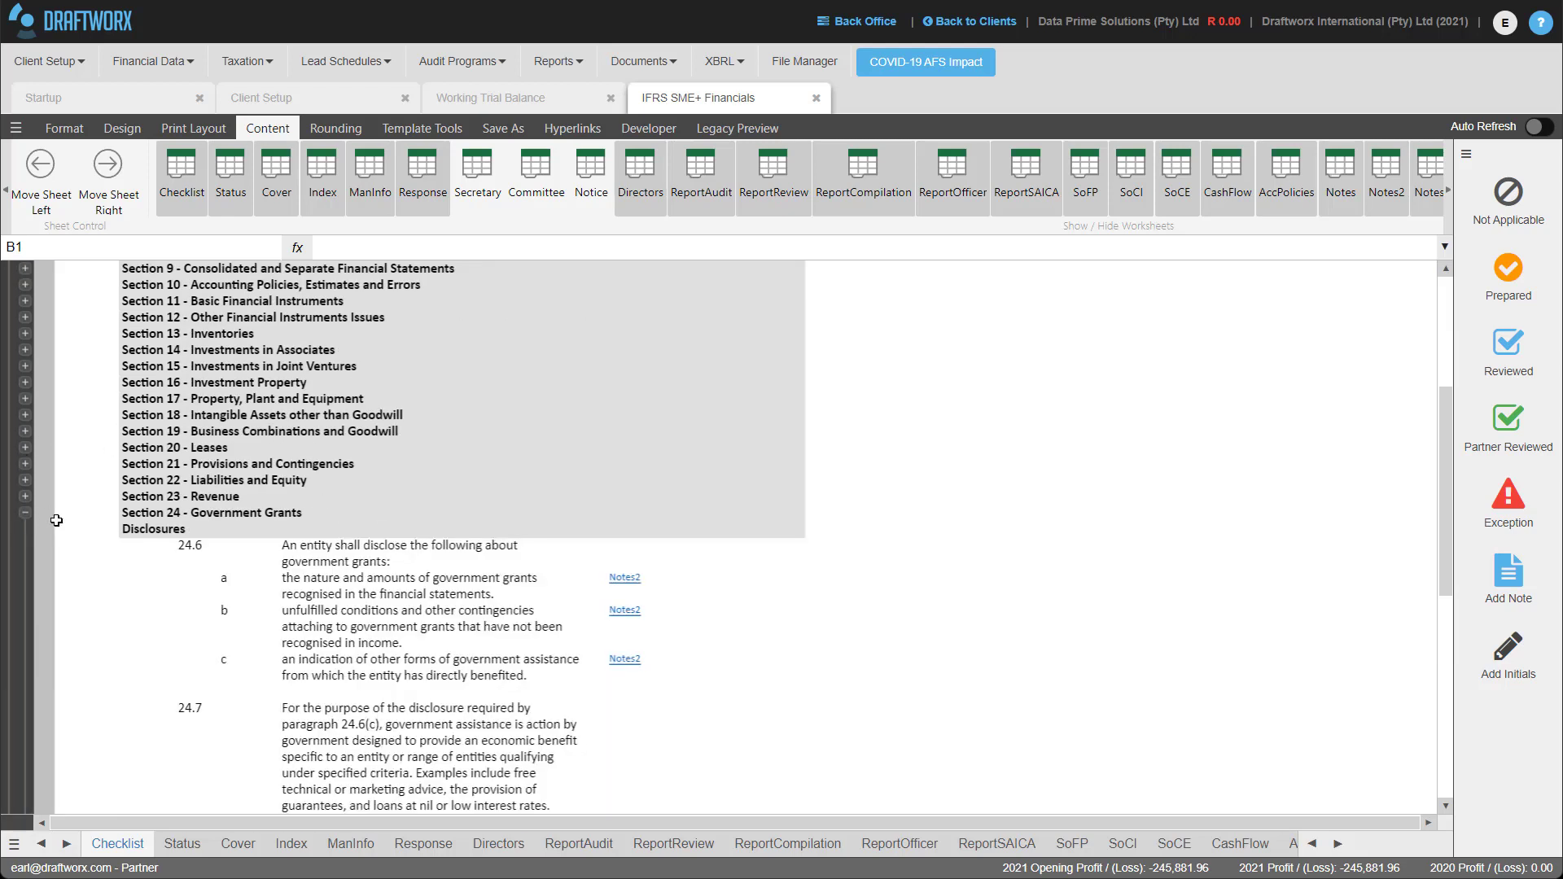
scroll(394, 469, "down", 1)
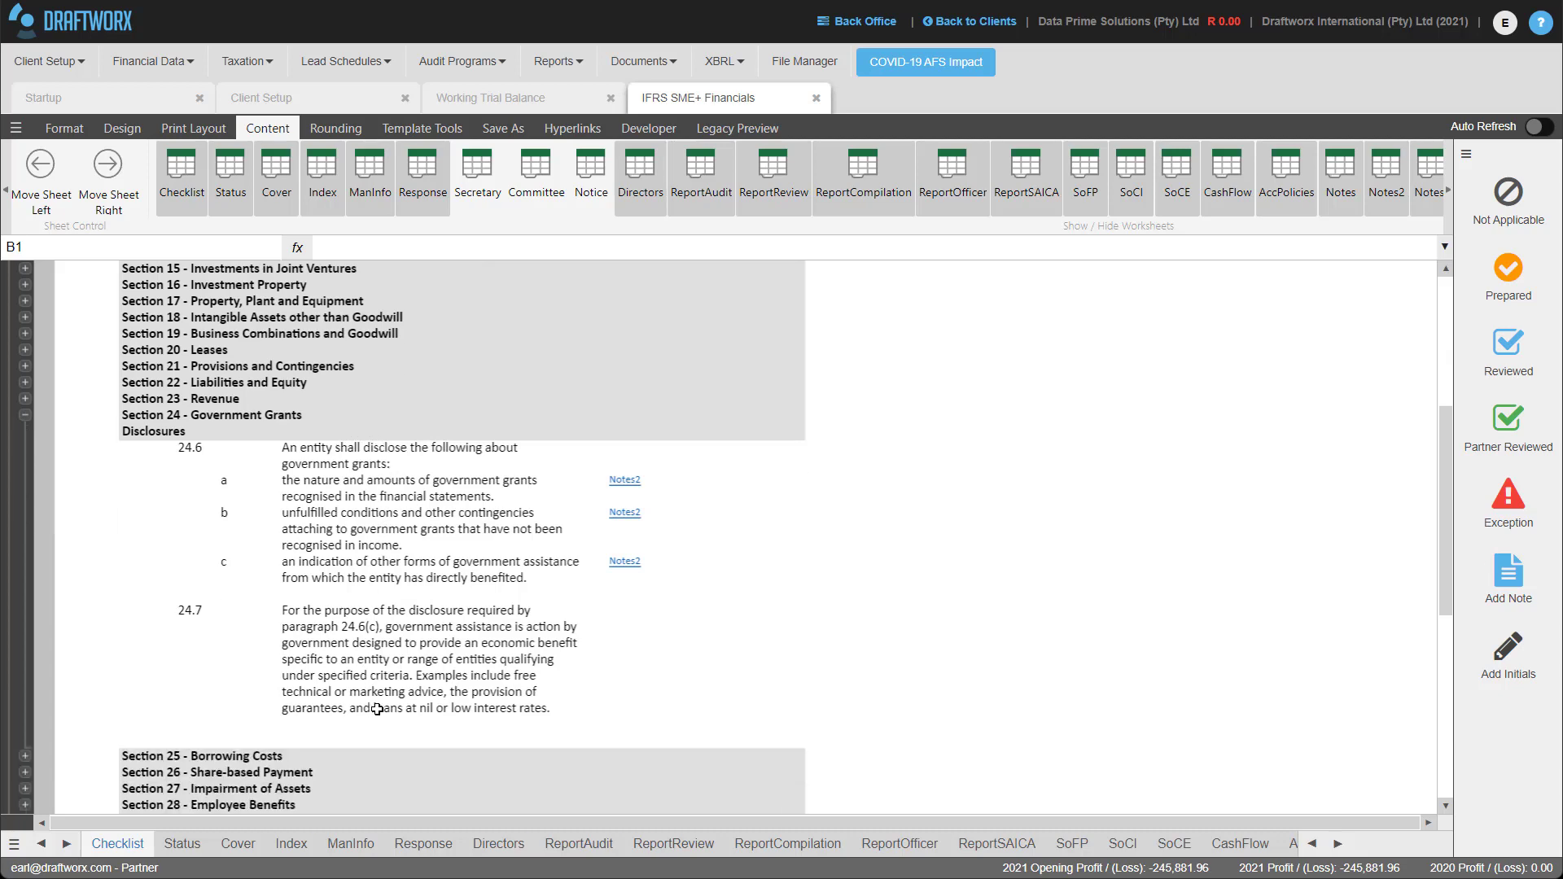
scroll(621, 635, "down", 3)
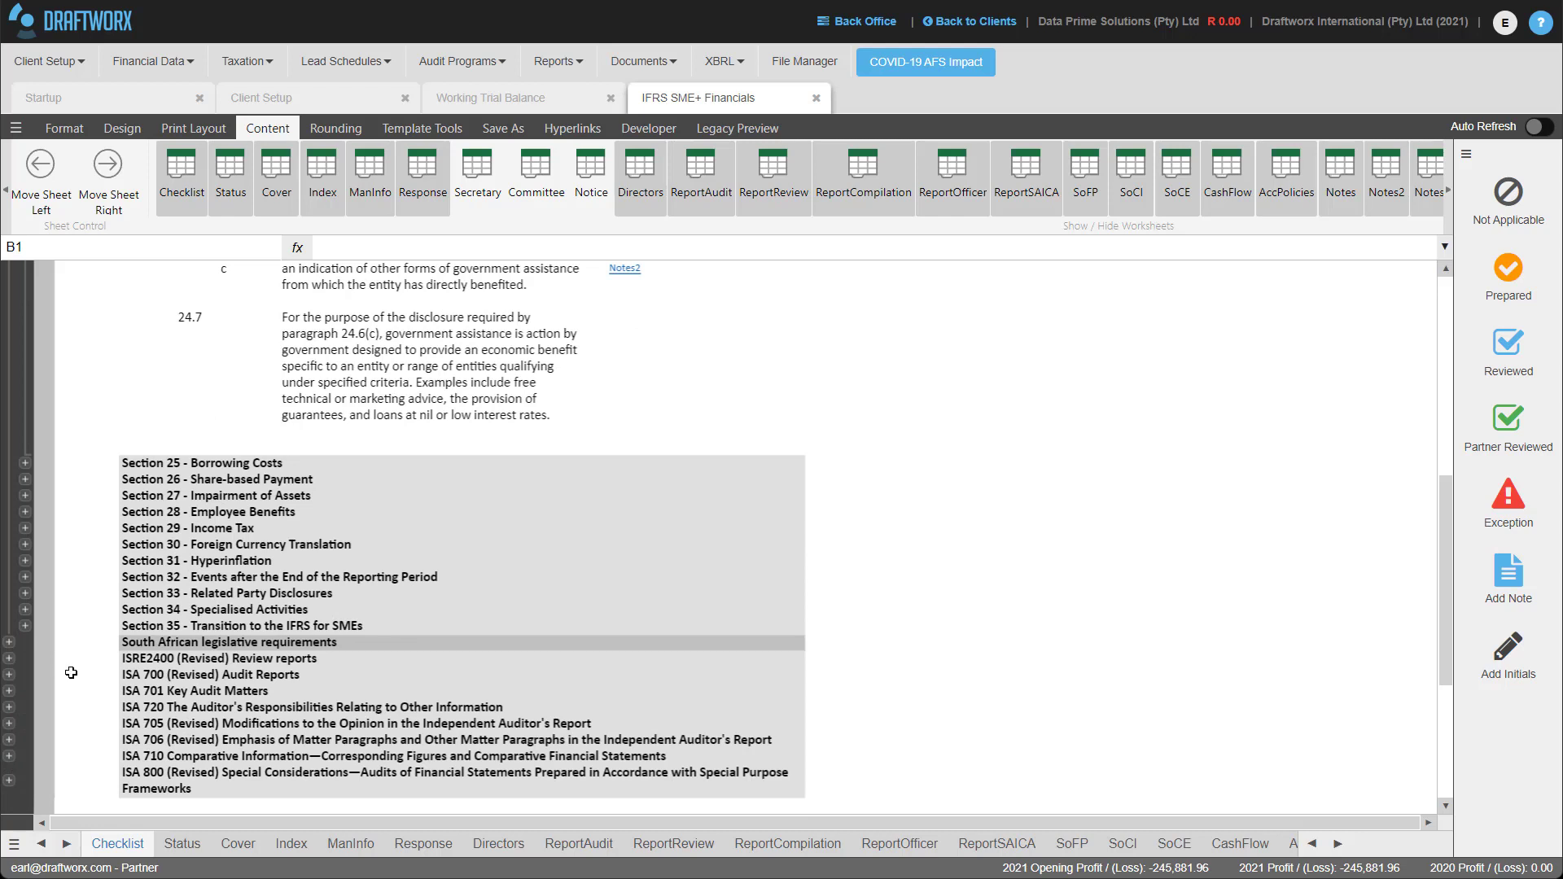
left_click(188, 841)
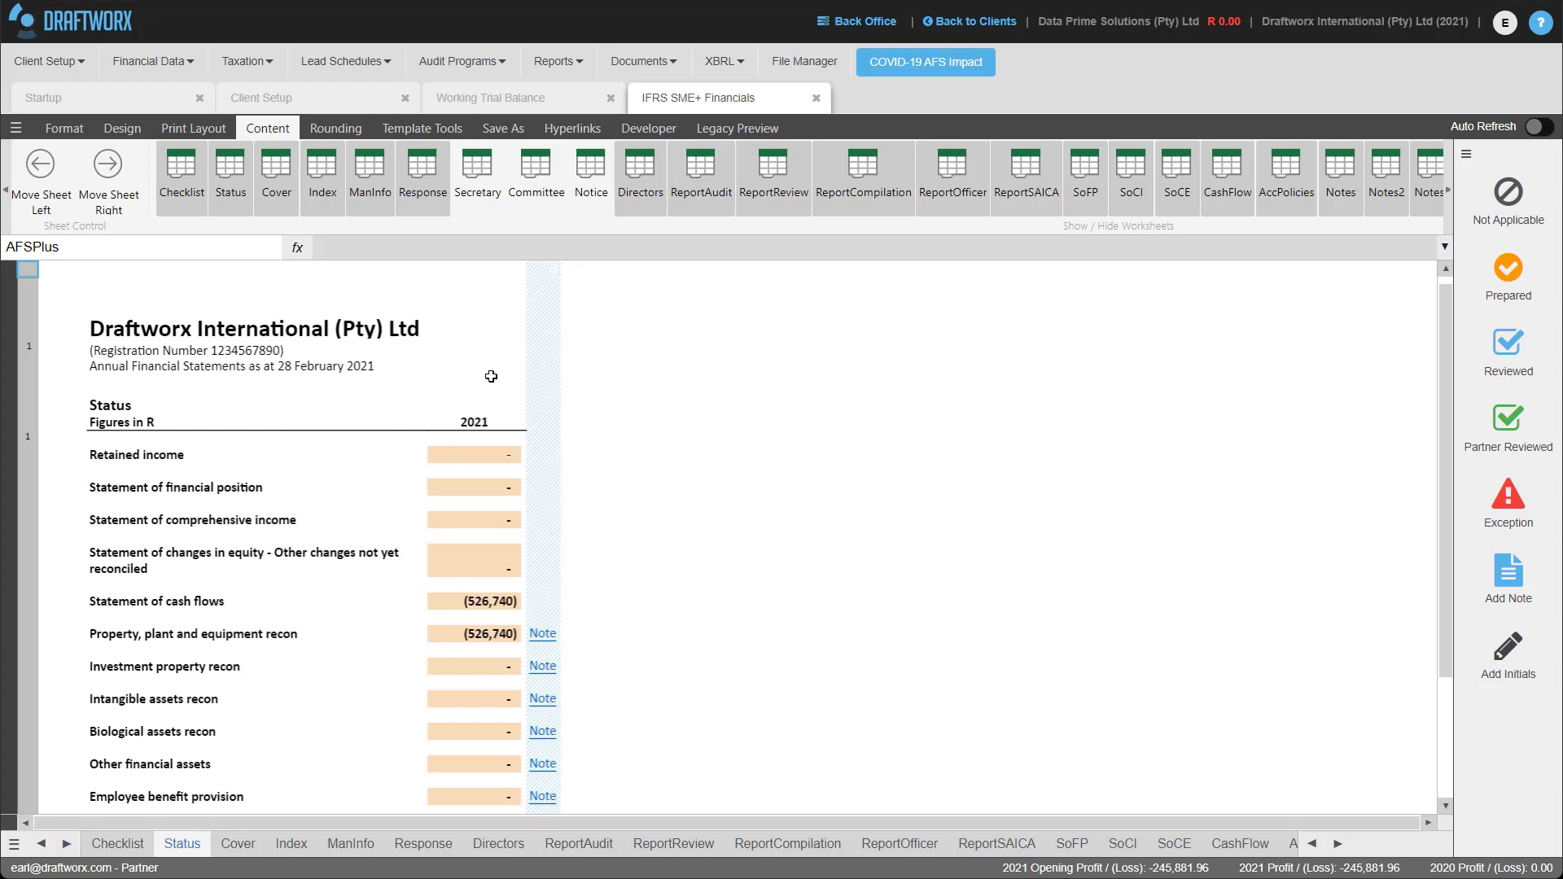
scroll(477, 522, "down", 1)
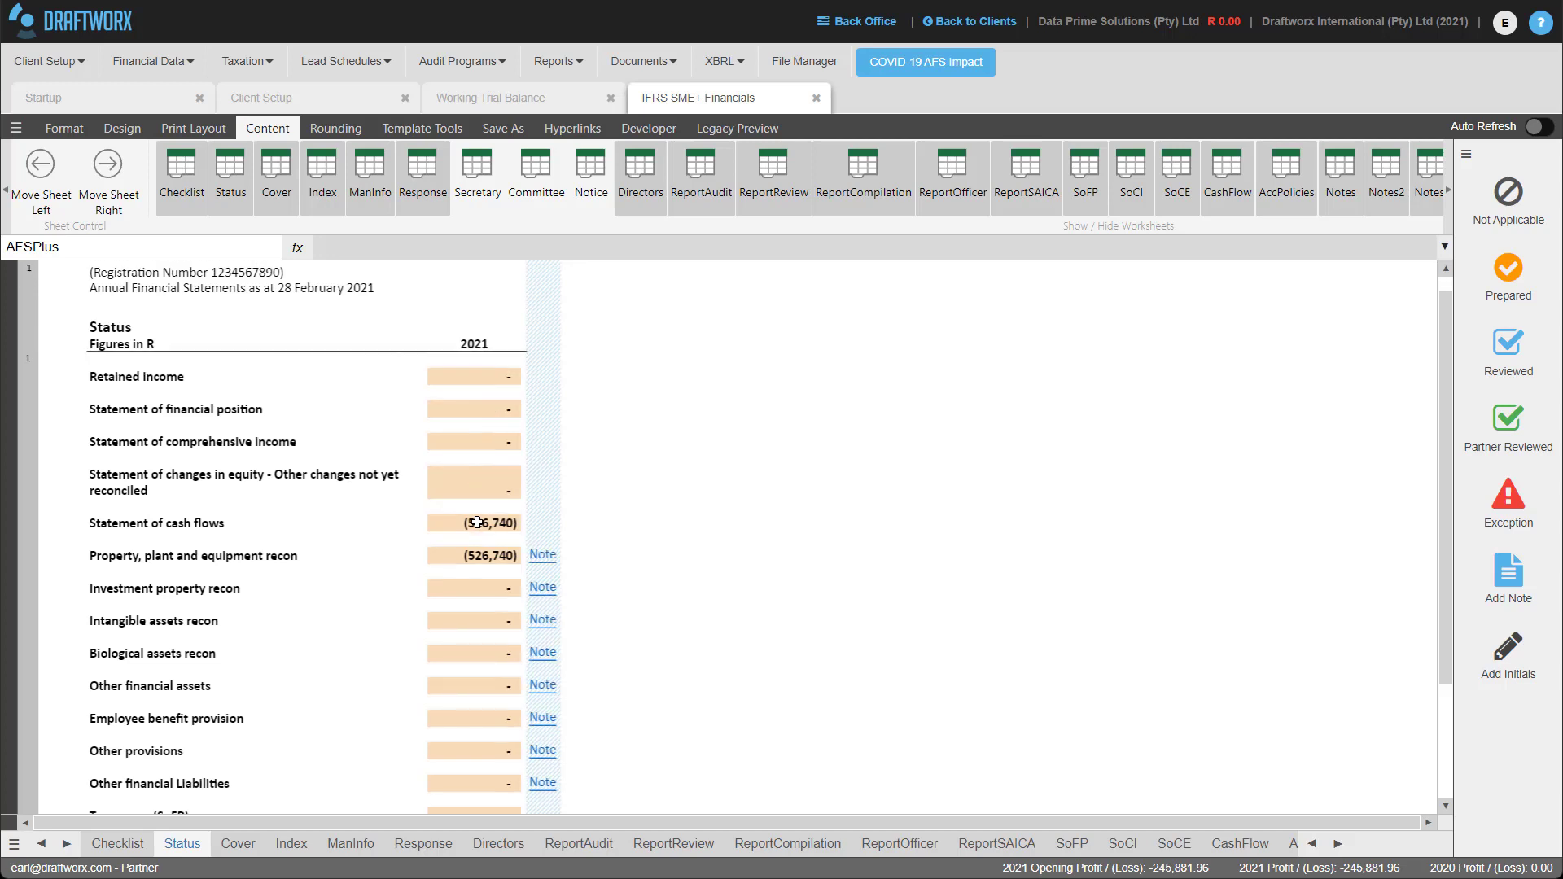
left_click(477, 372)
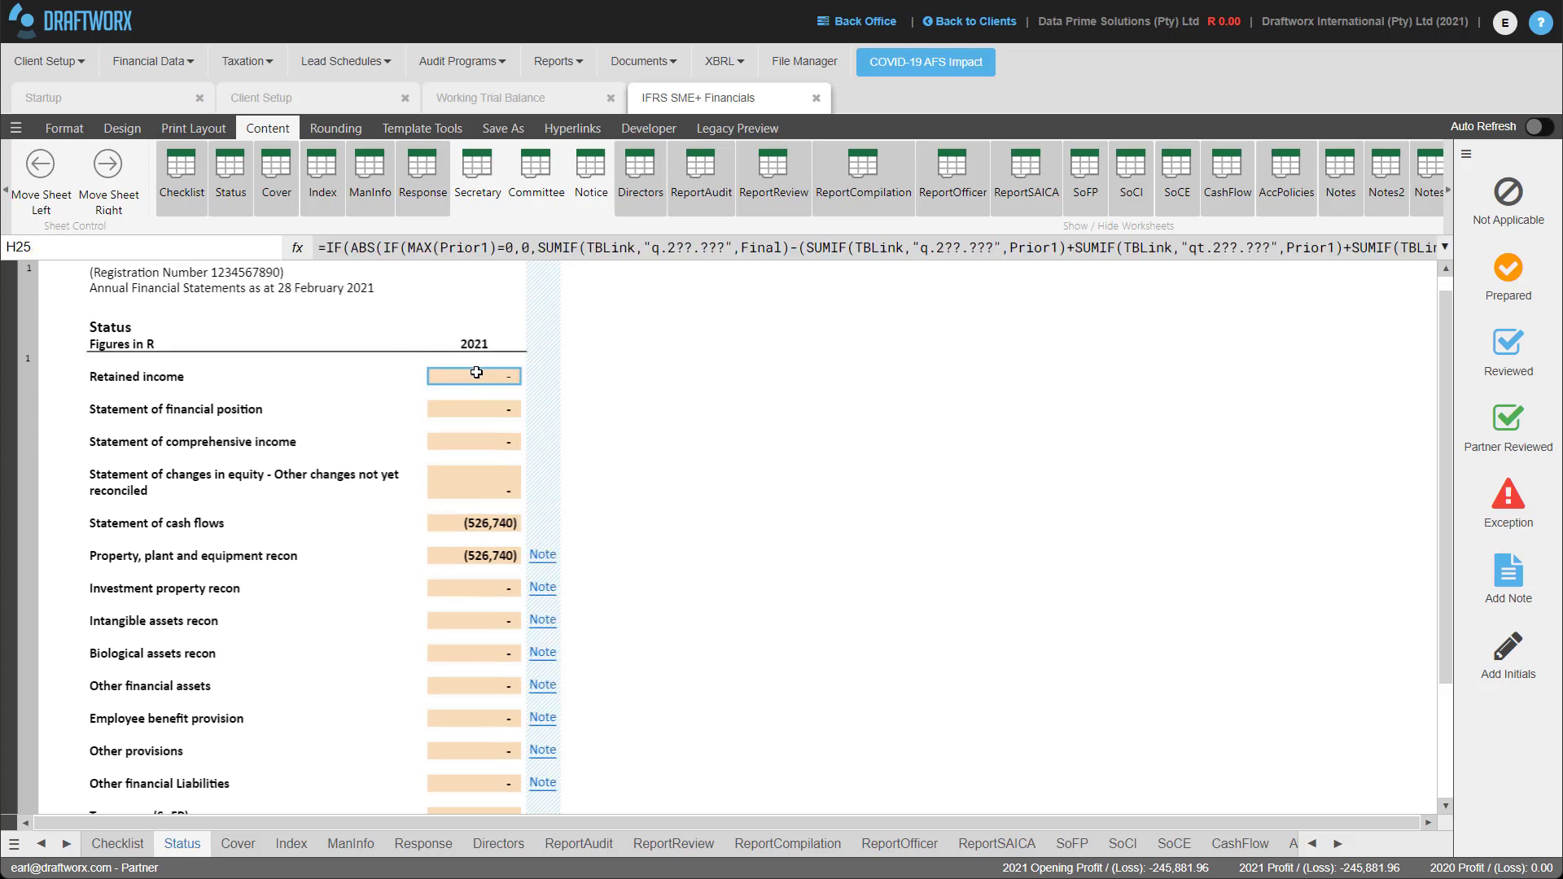
left_click(81, 128)
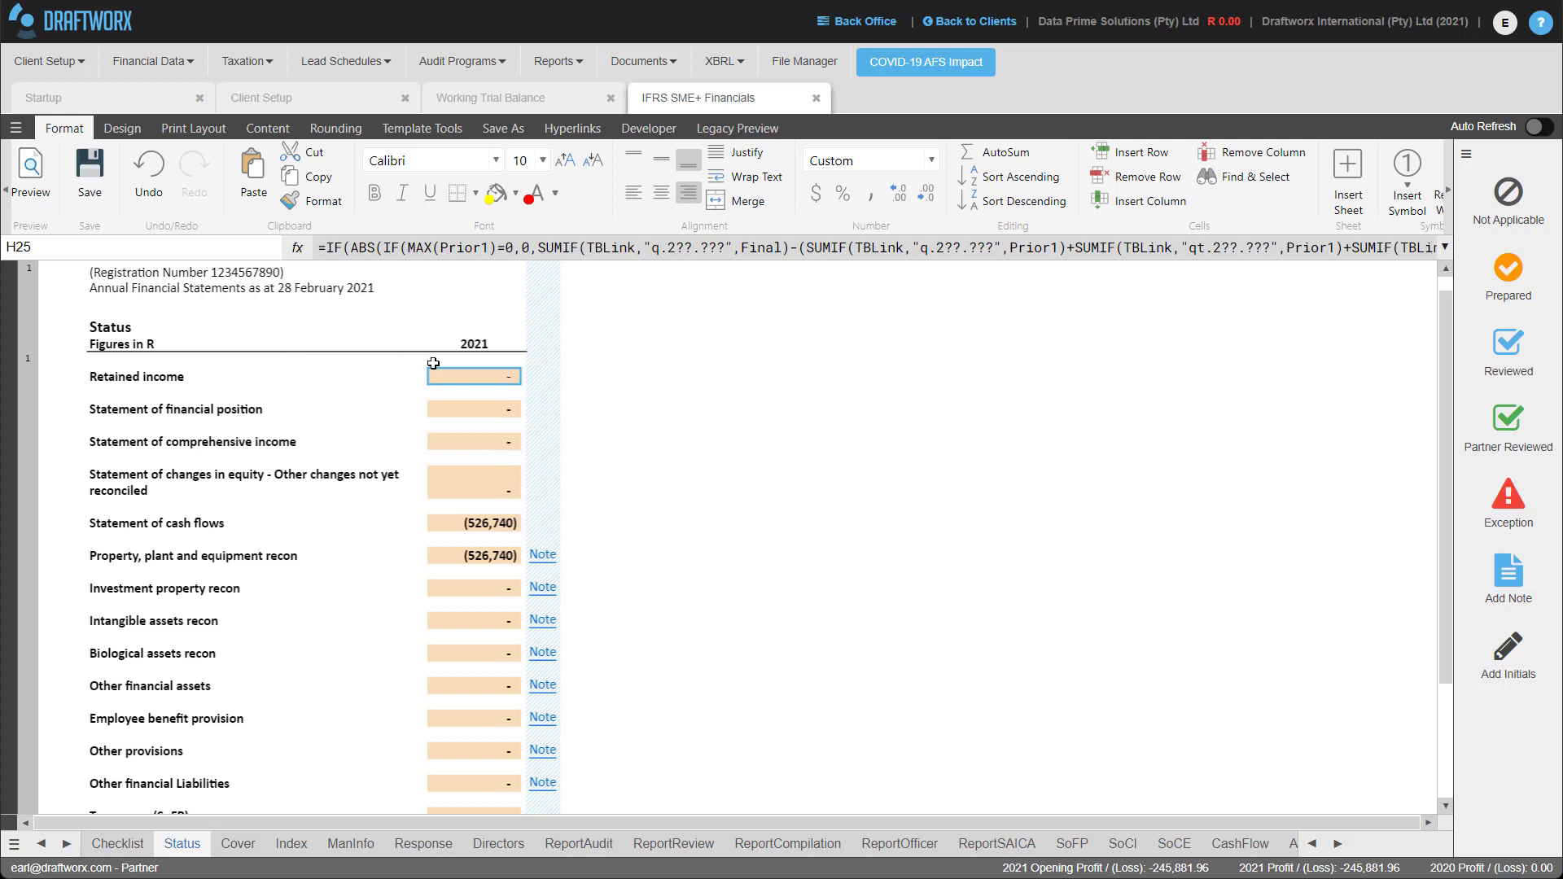
left_click(481, 409)
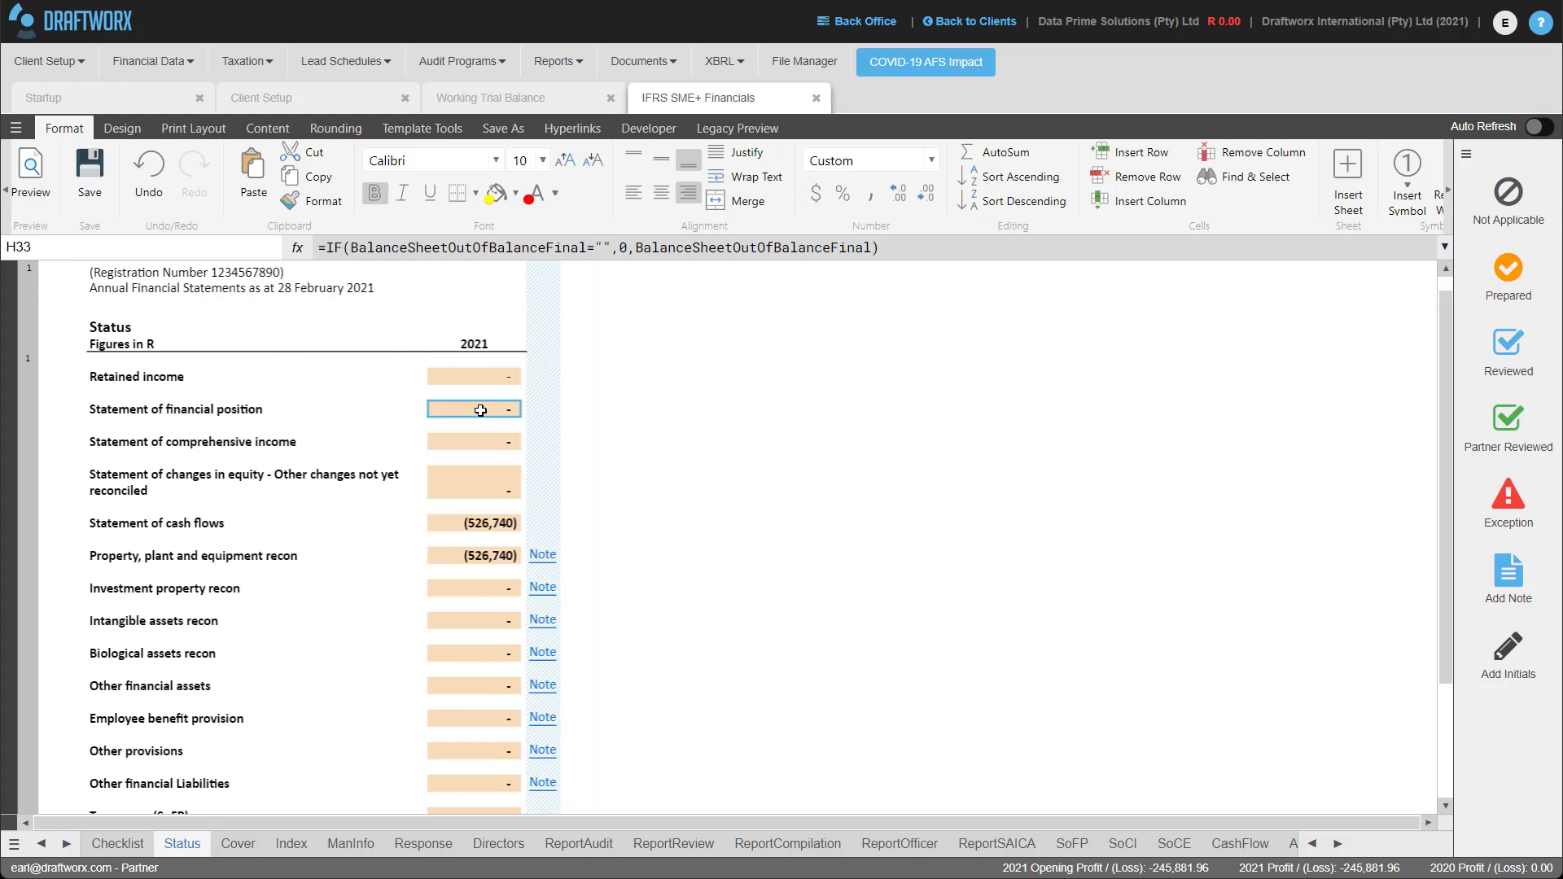
scroll(492, 410, "down", 3)
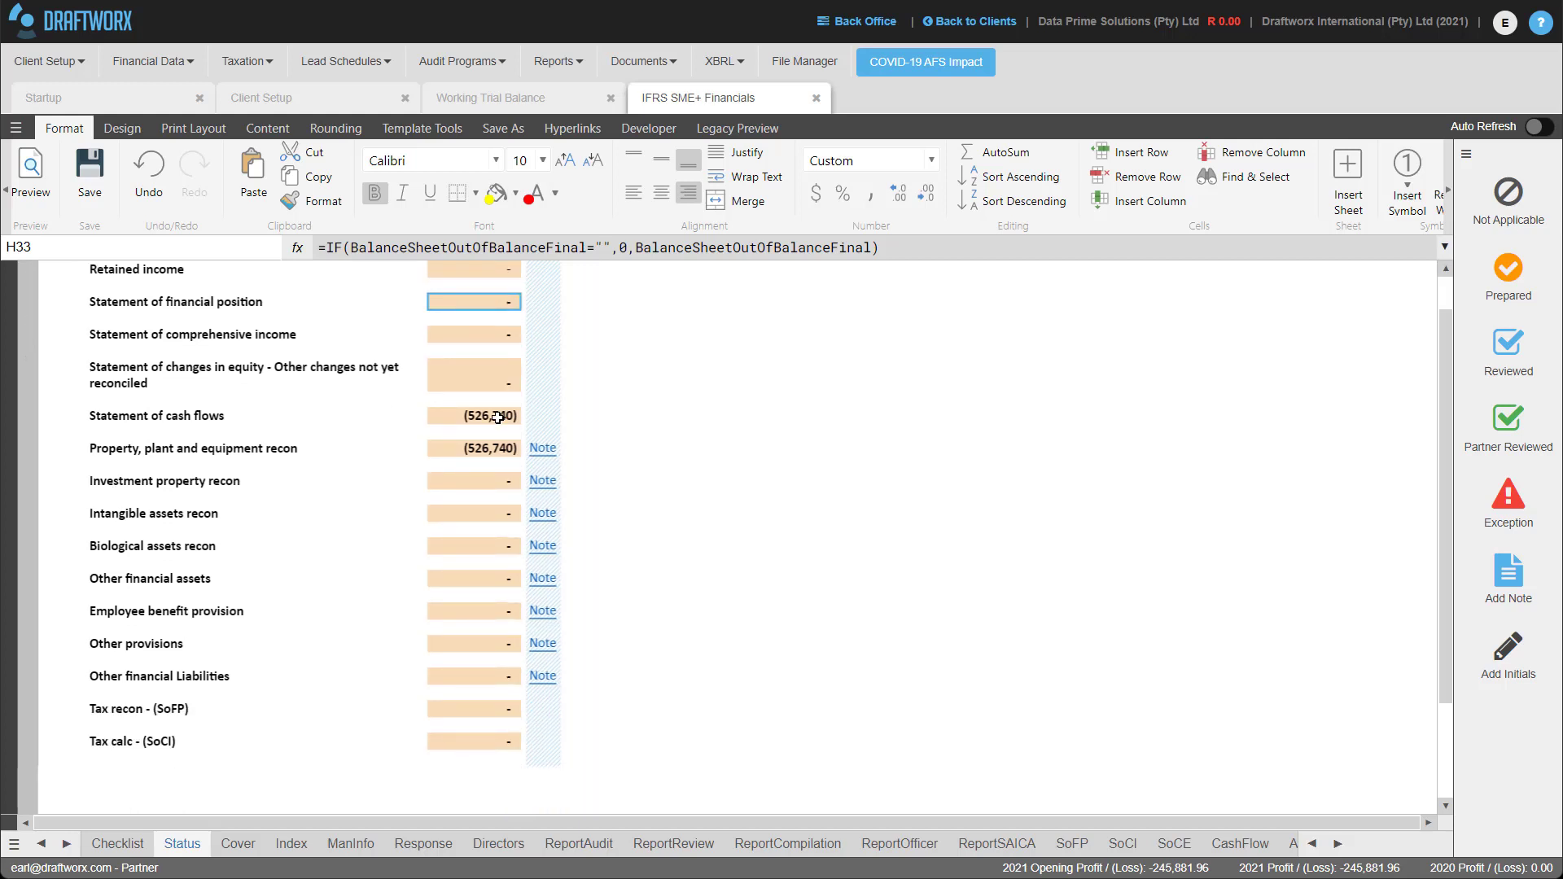
left_click(453, 450)
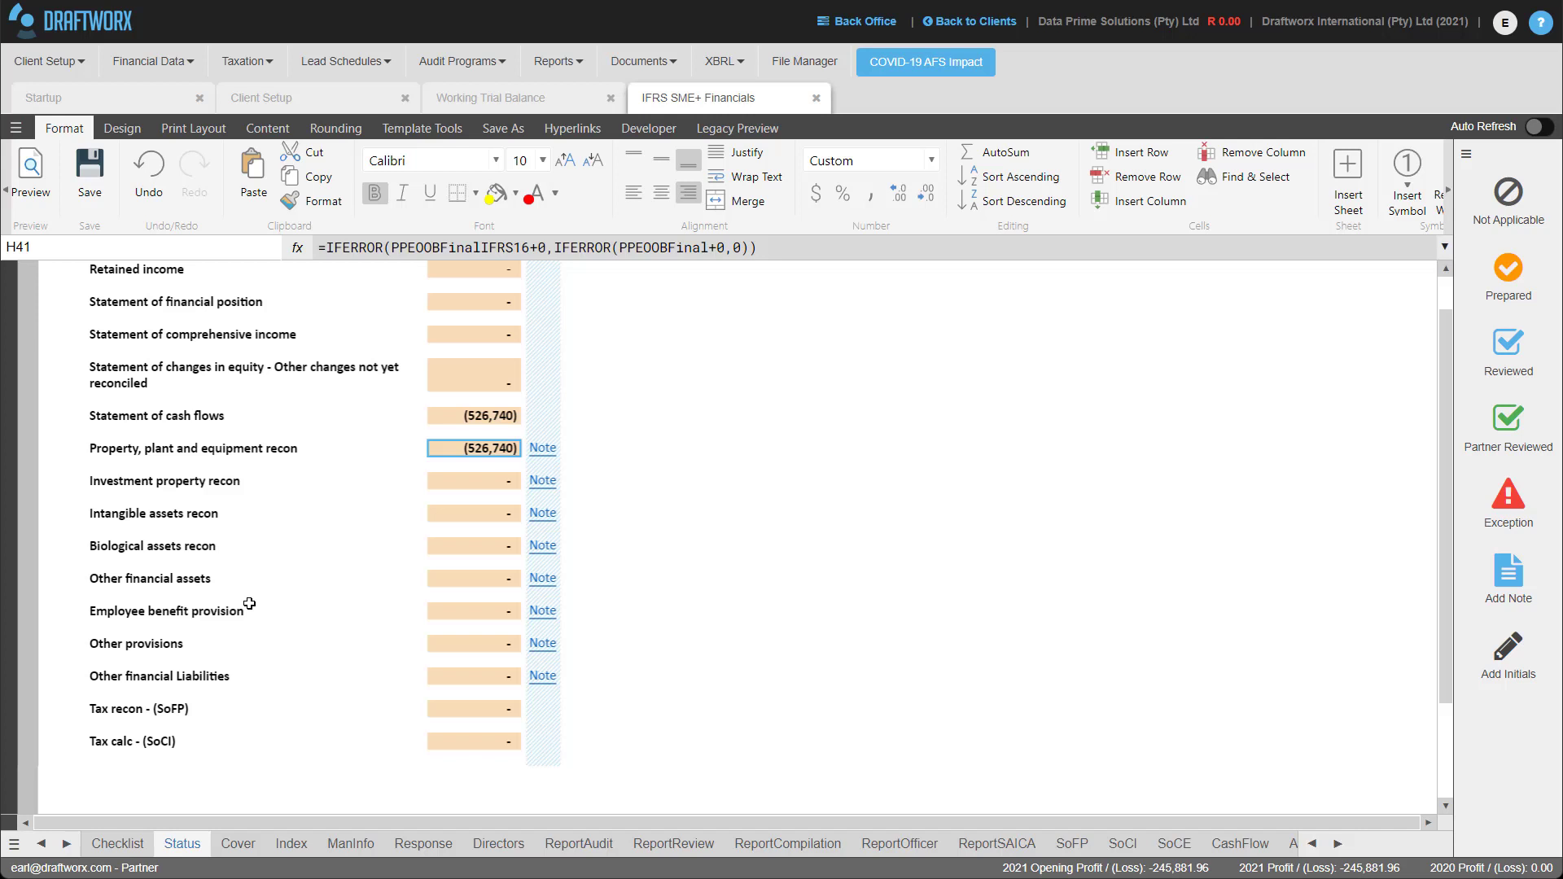
left_click(483, 416)
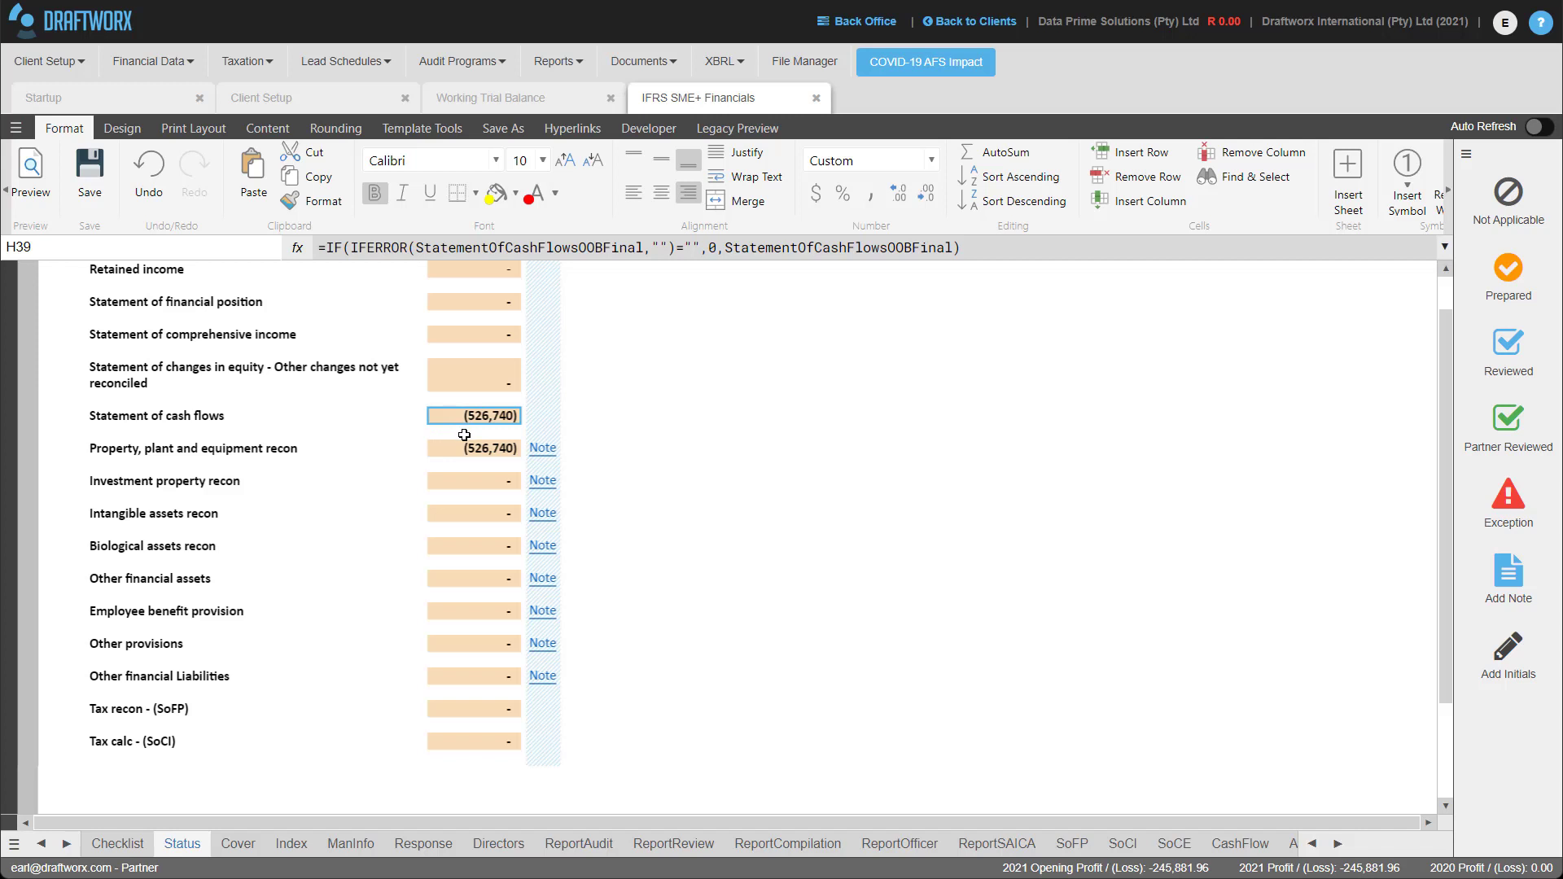
left_click(483, 449)
left_click(481, 415)
left_click(482, 714)
left_click(471, 747)
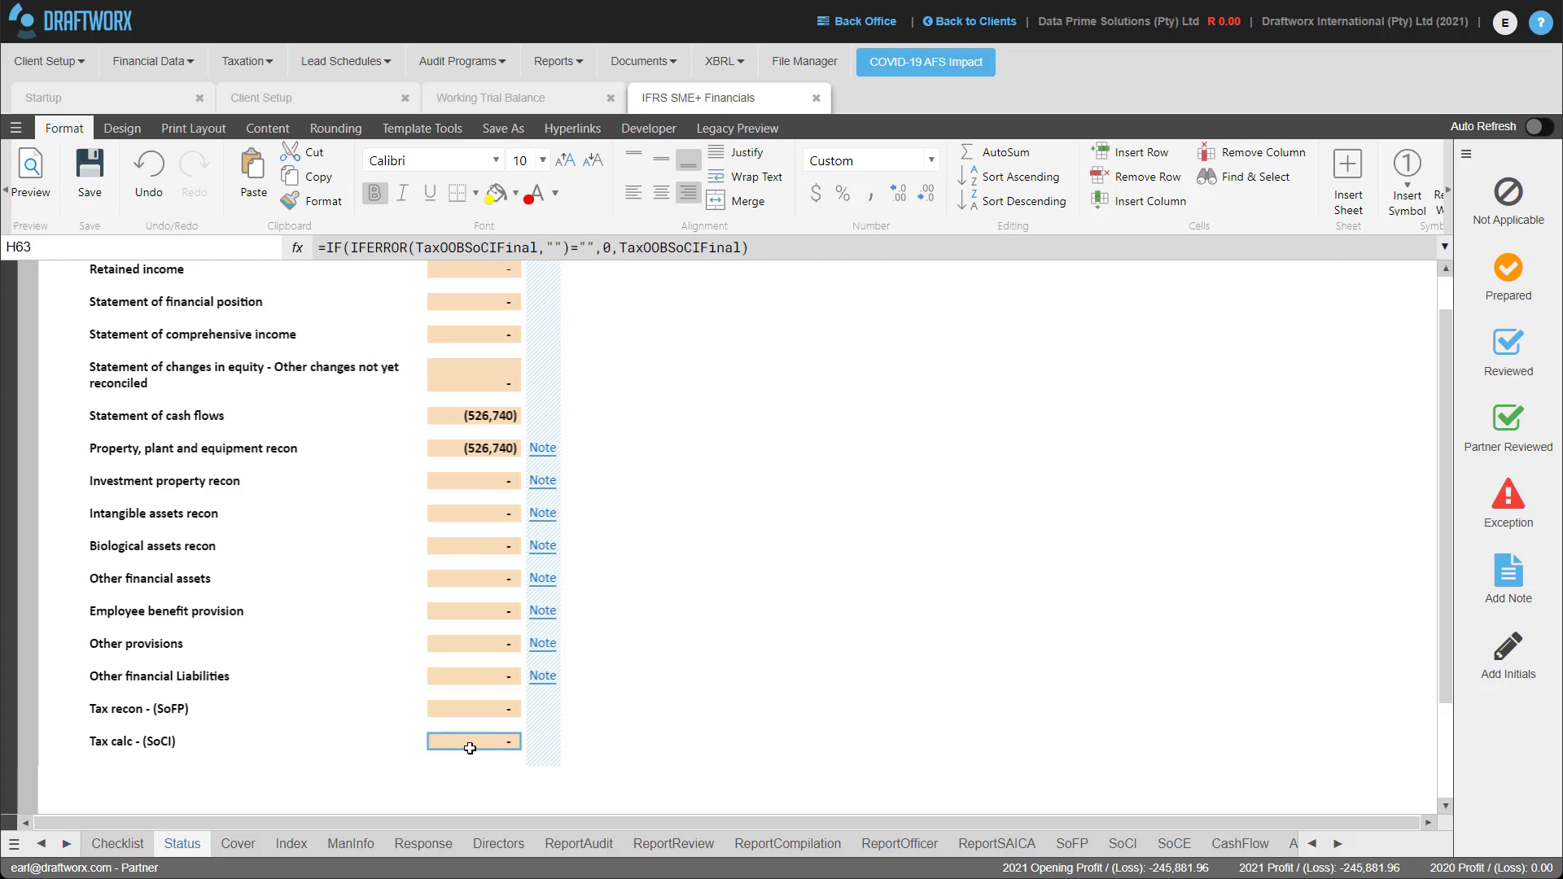
Show the Cover sheet headed Annual Financial Statements for the year ended 28 February 2021.
left_click(232, 843)
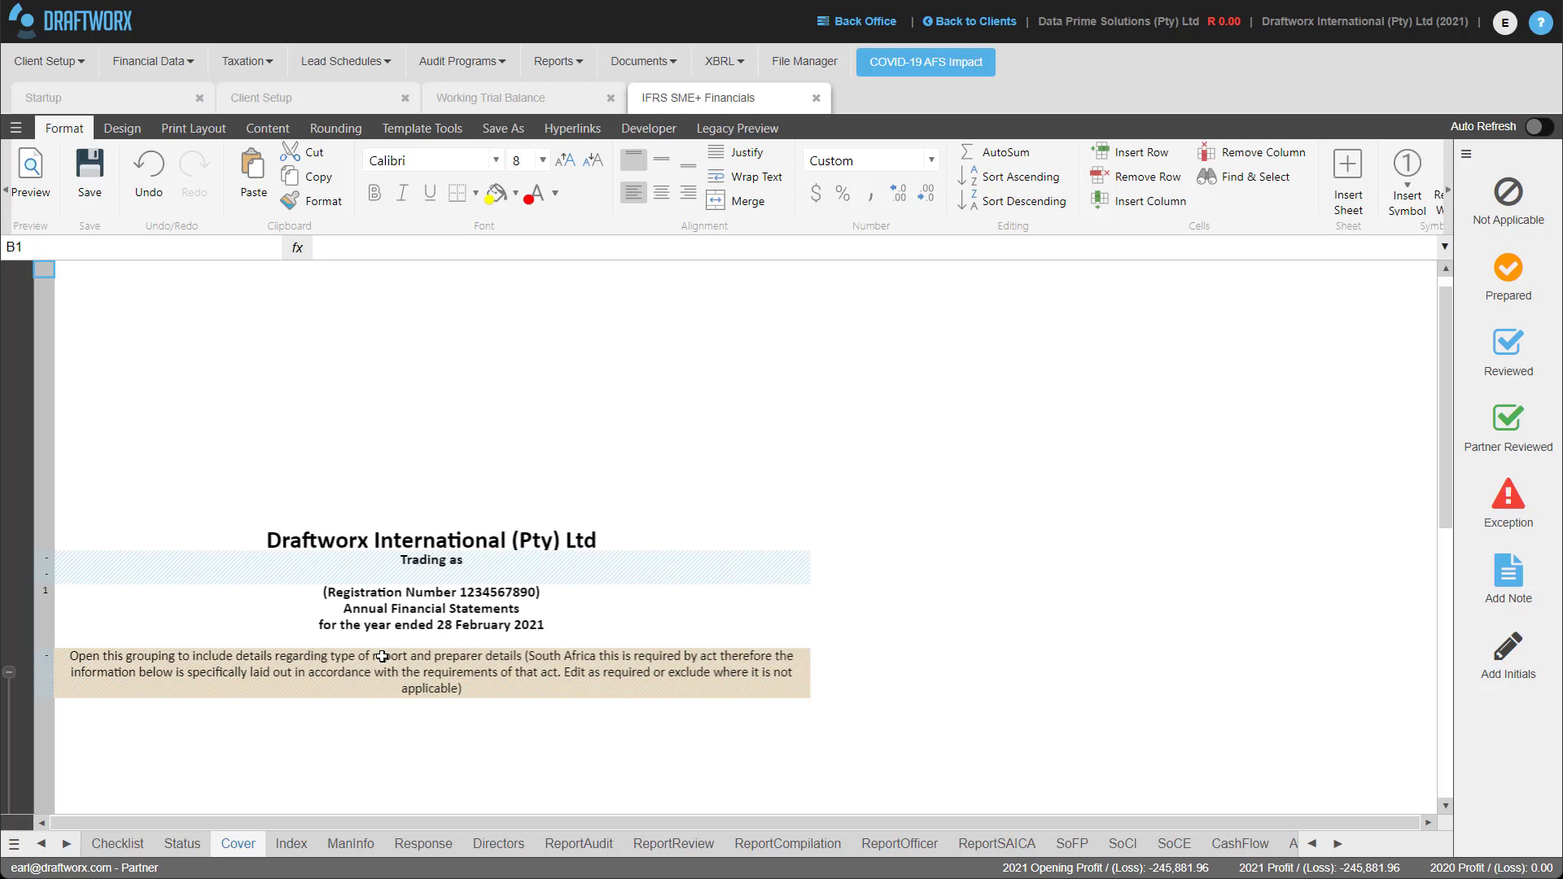
left_click(290, 844)
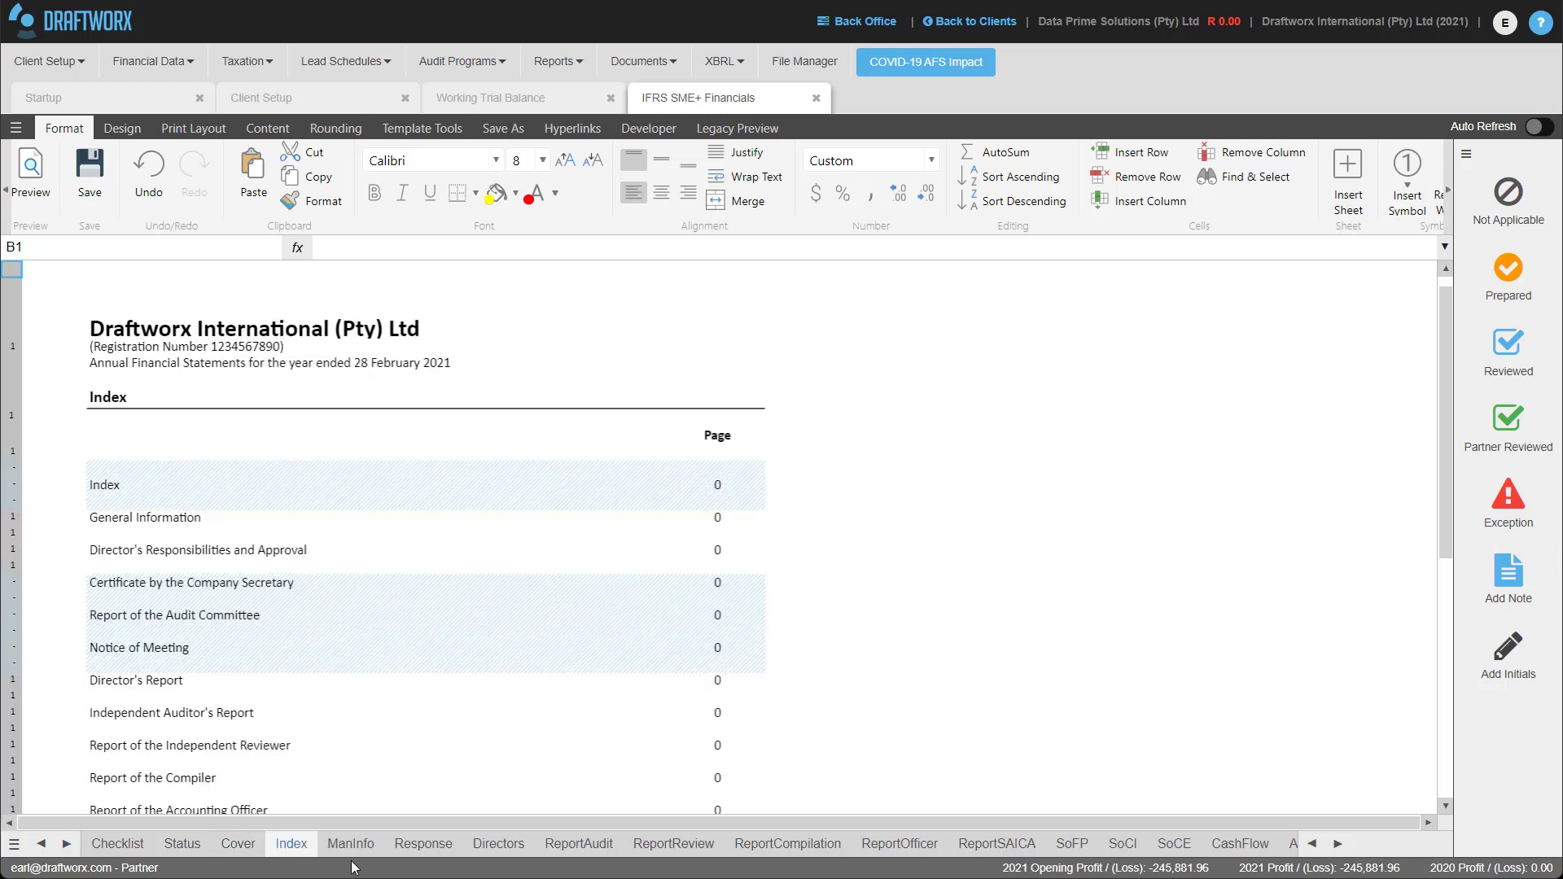
left_click(365, 845)
left_click(422, 844)
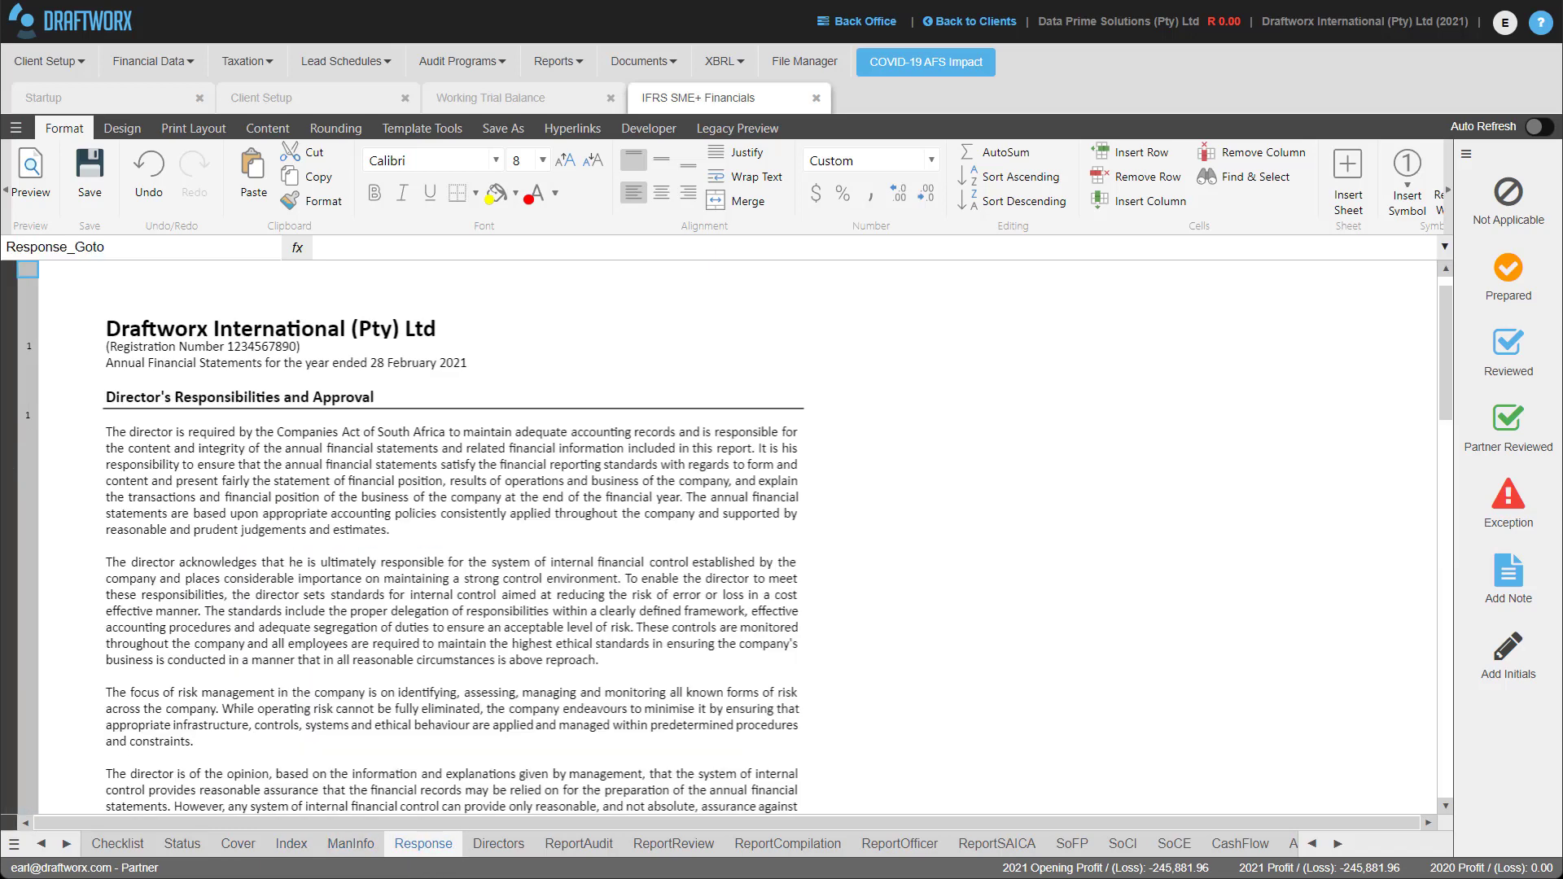
left_click(499, 845)
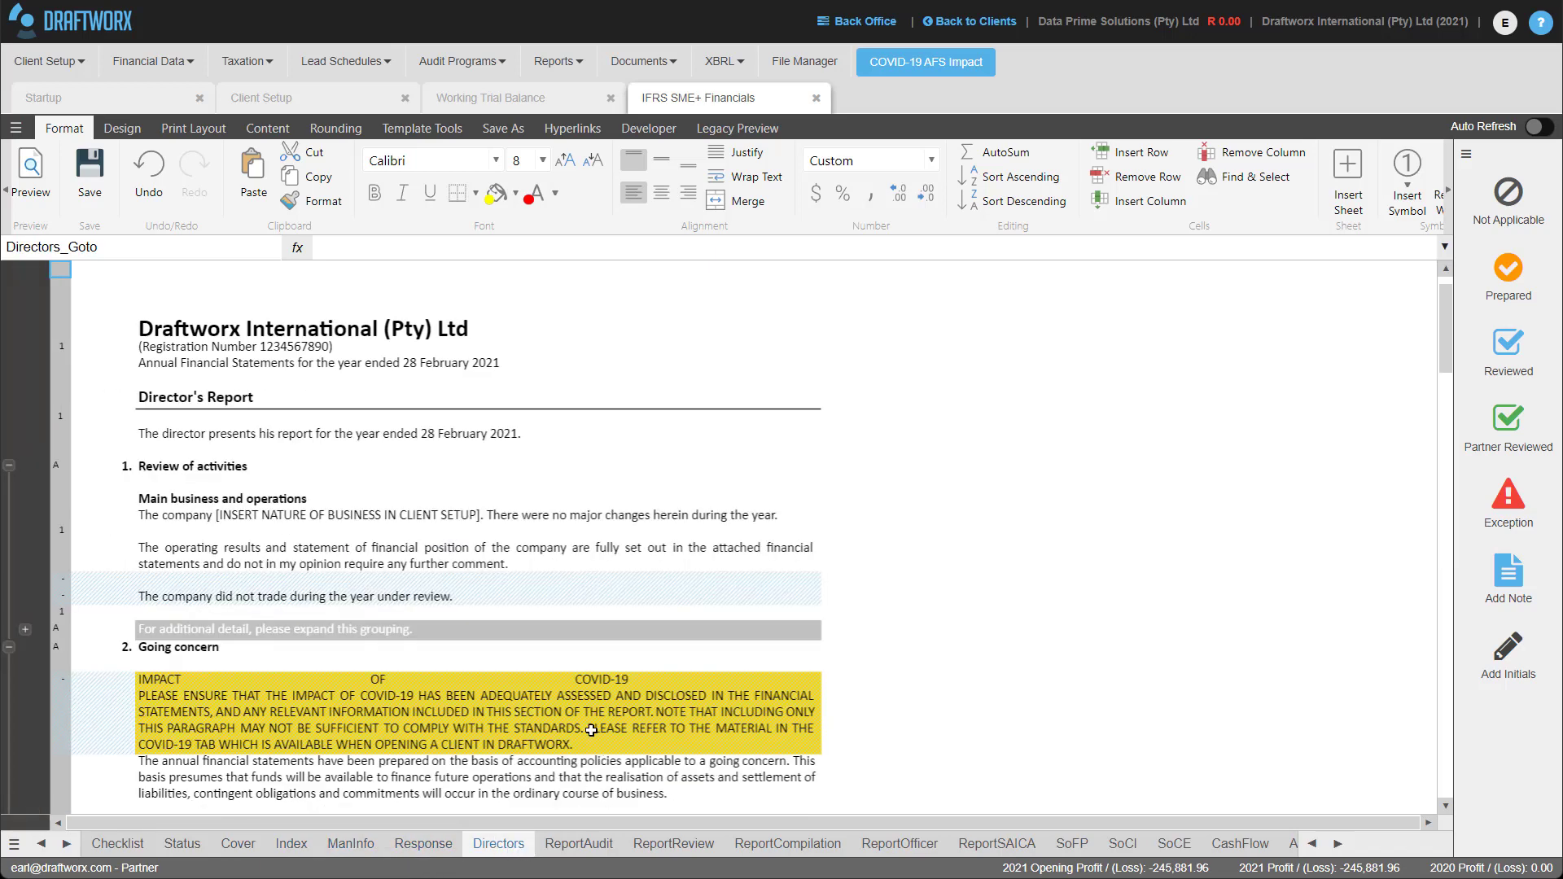
scroll(479, 554, "down", 5)
scroll(479, 519, "down", 12)
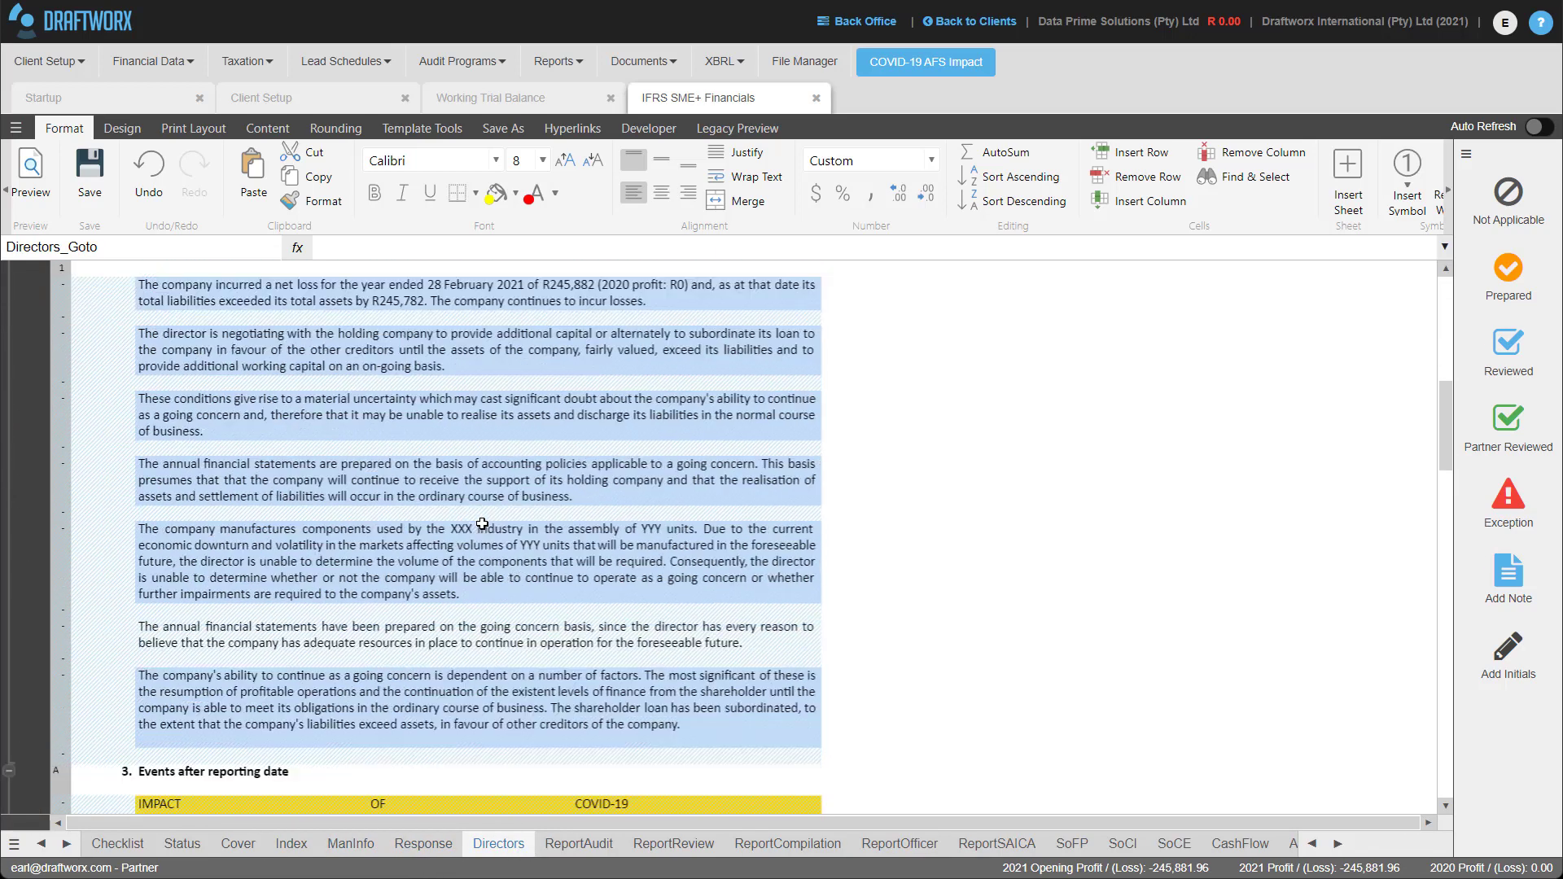
scroll(484, 521, "down", 12)
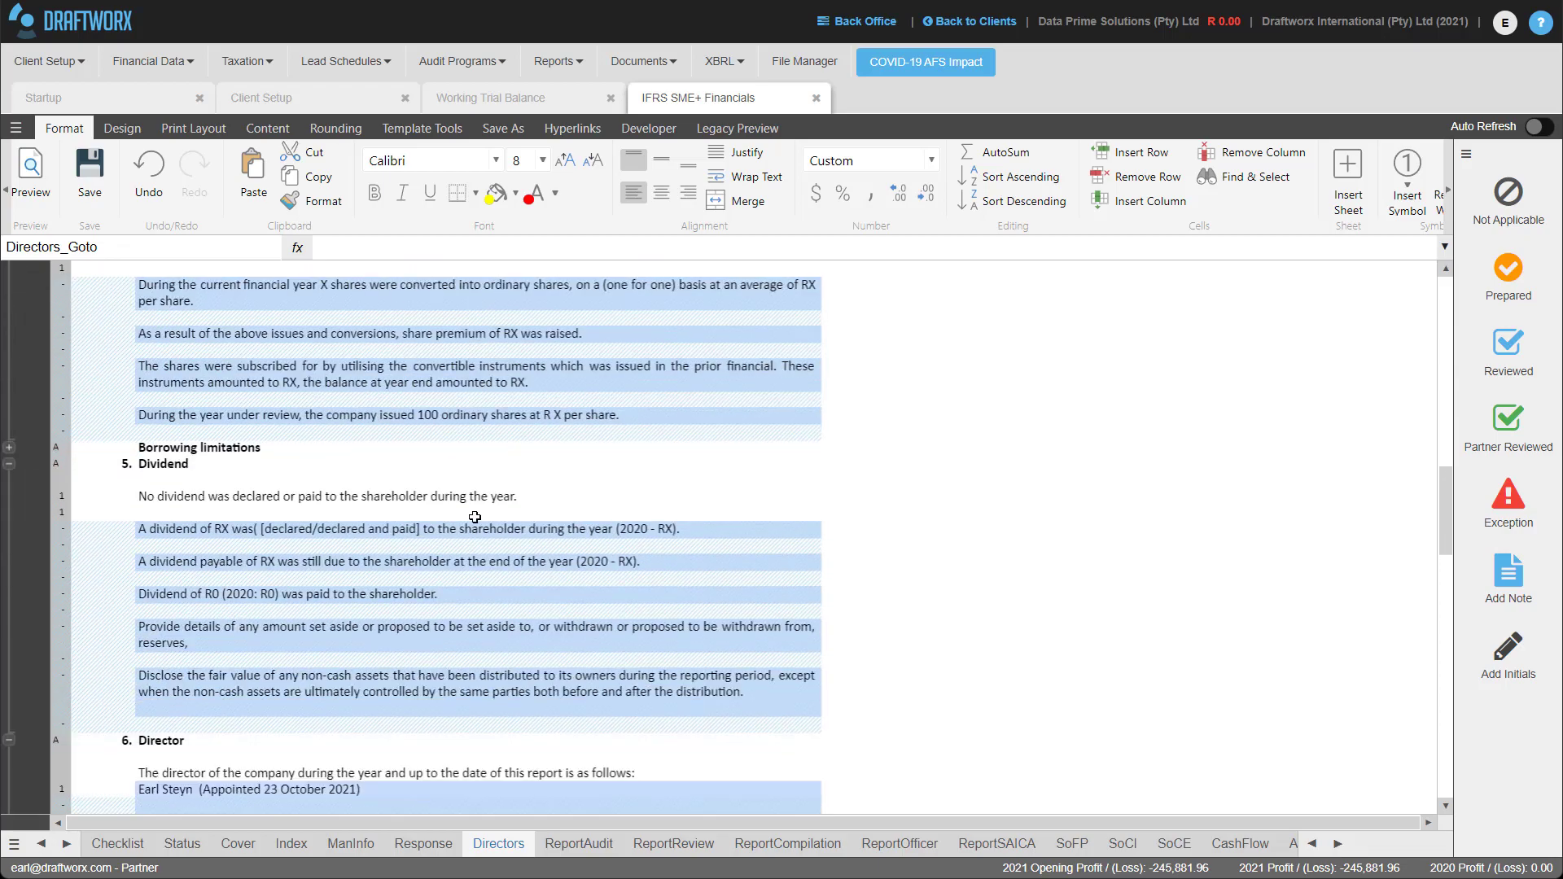
scroll(466, 492, "up", 15)
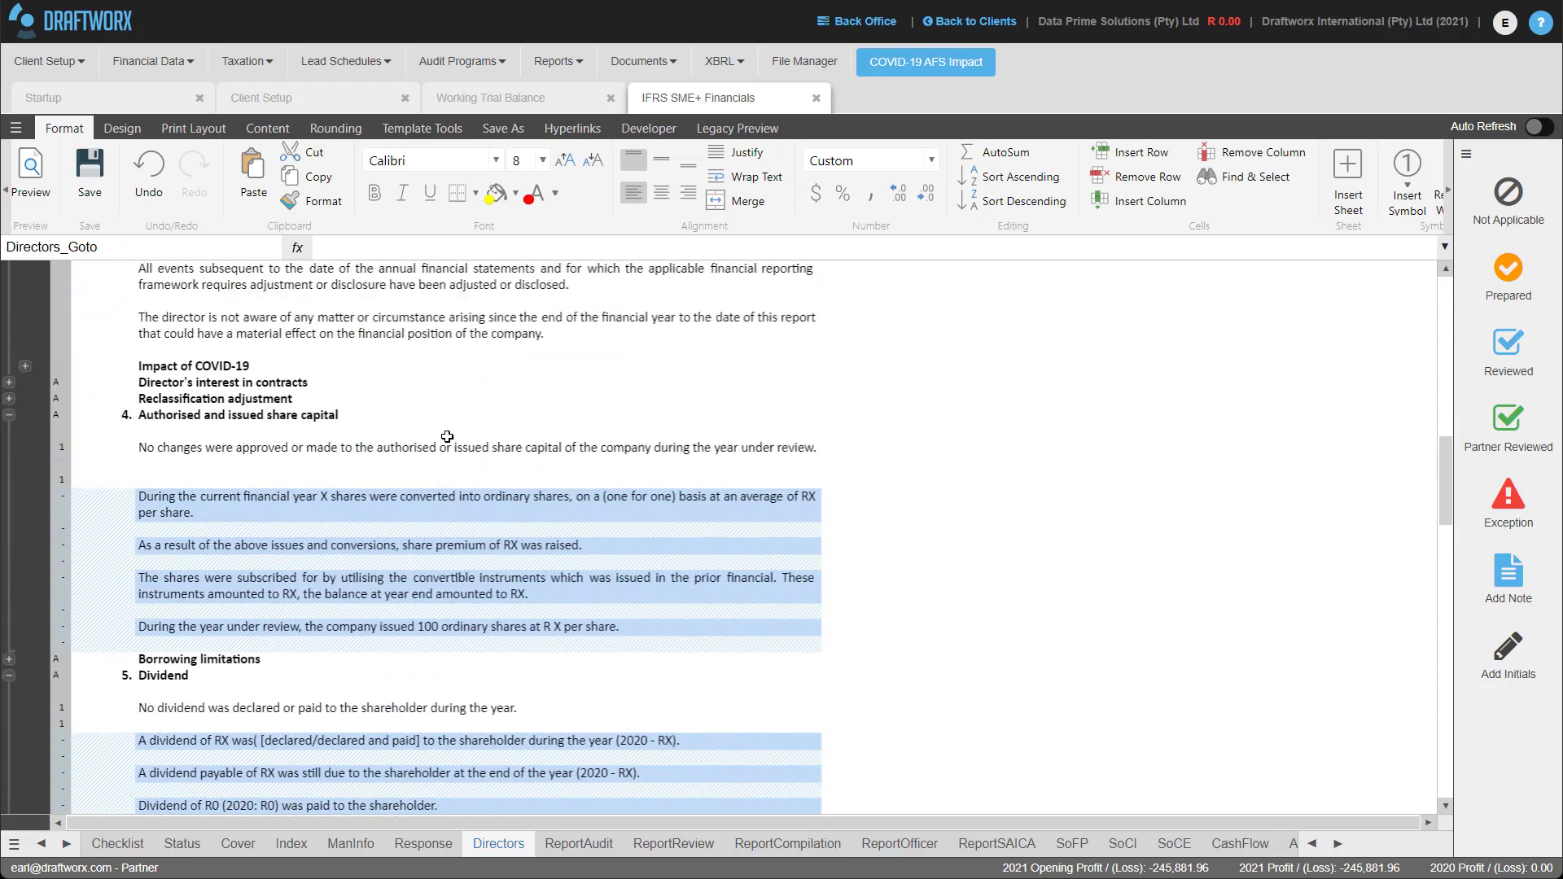
scroll(450, 436, "up", 5)
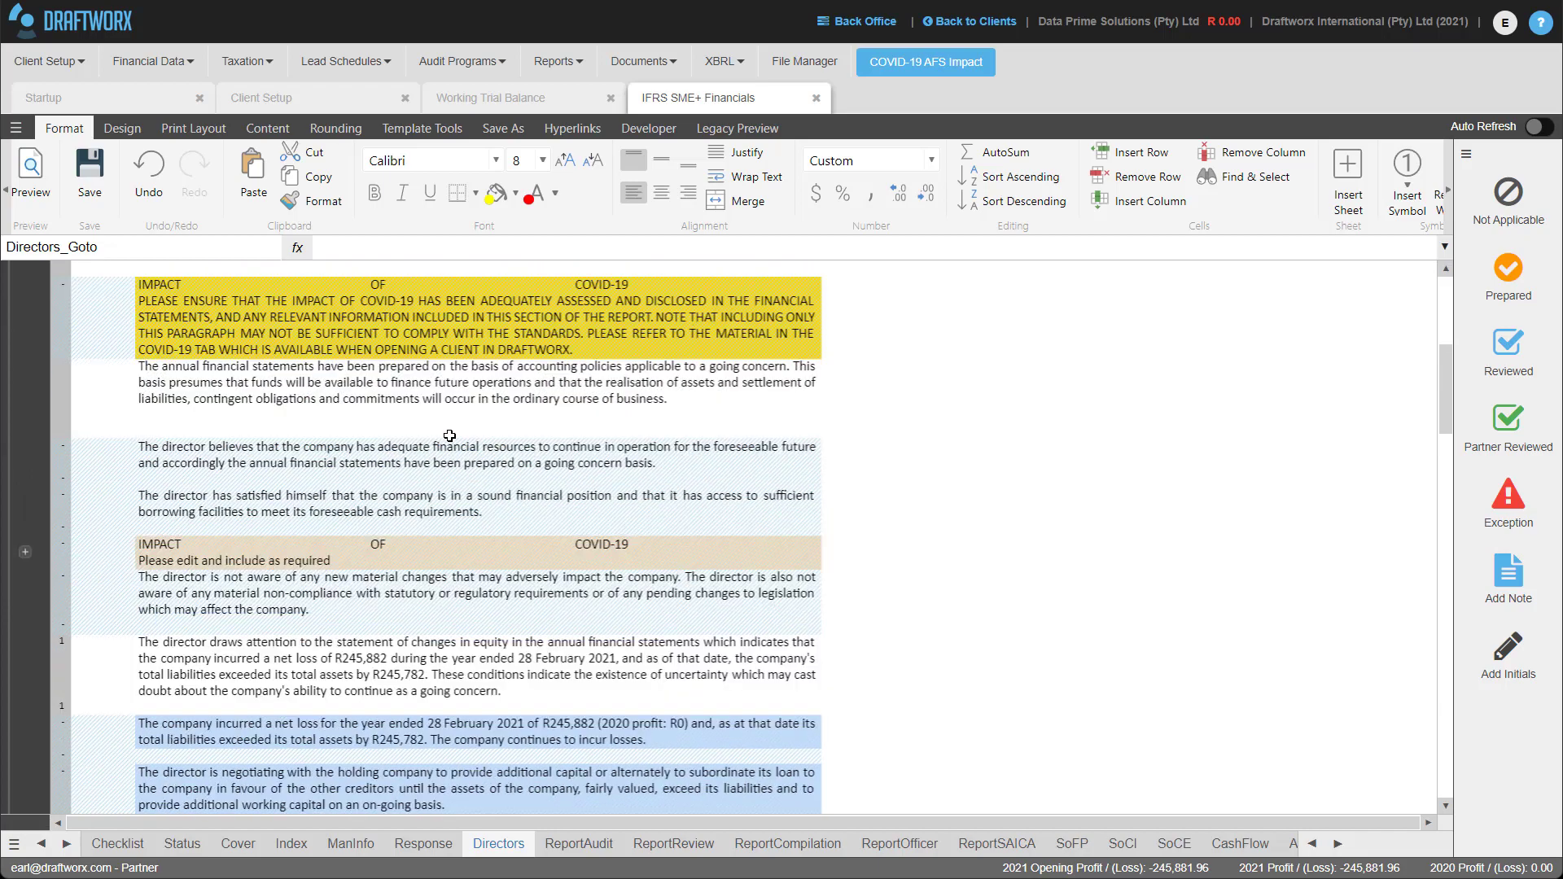
scroll(448, 564, "down", 5)
scroll(448, 565, "down", 10)
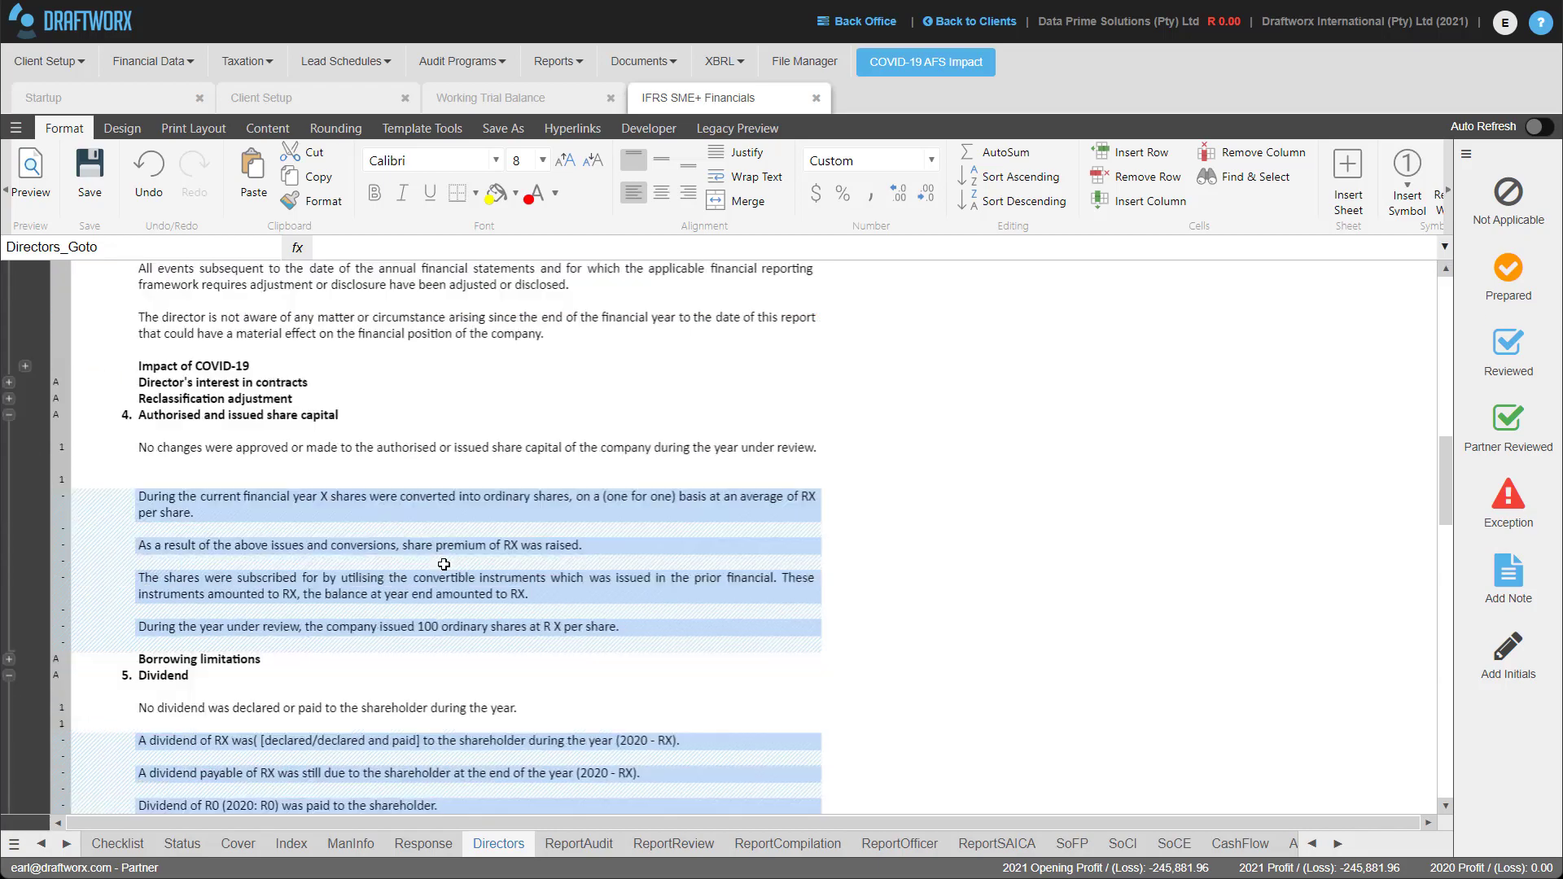
scroll(442, 556, "down", 8)
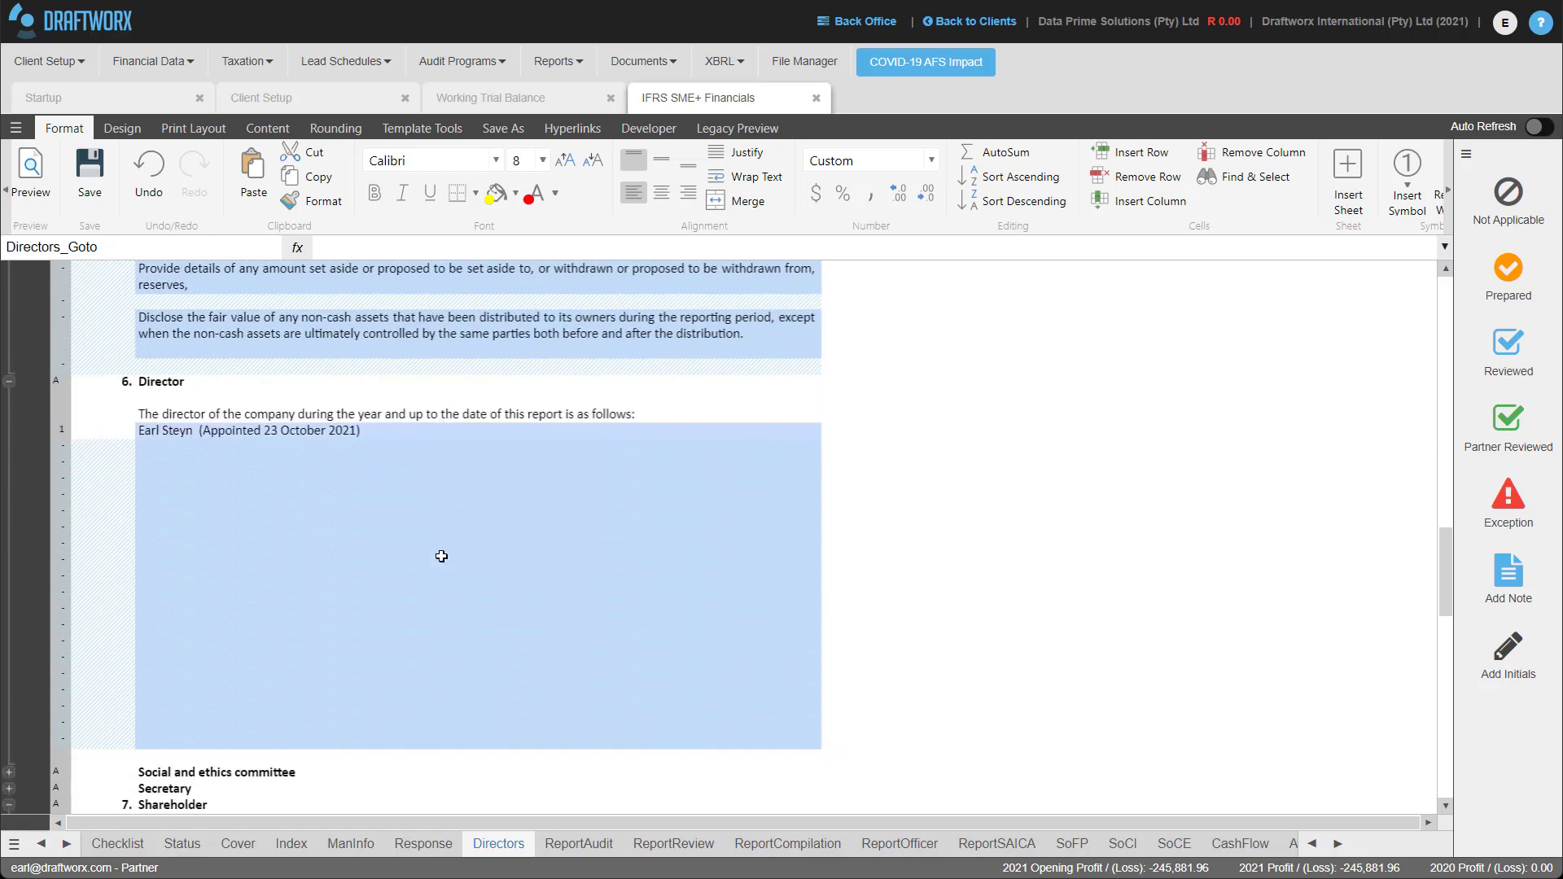
scroll(462, 609, "down", 8)
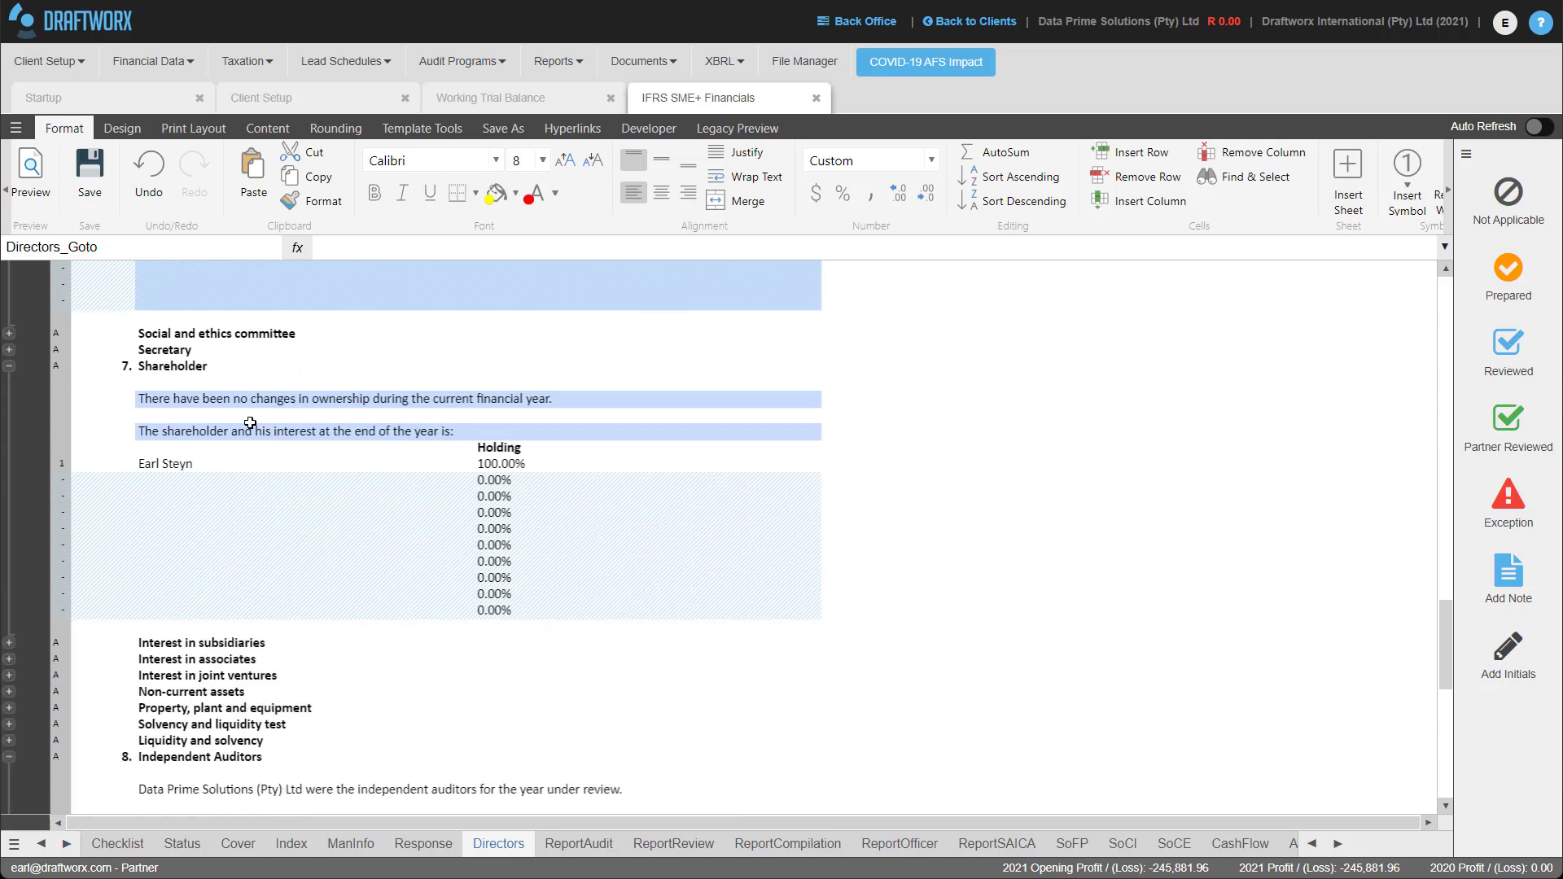
scroll(168, 489, "down", 3)
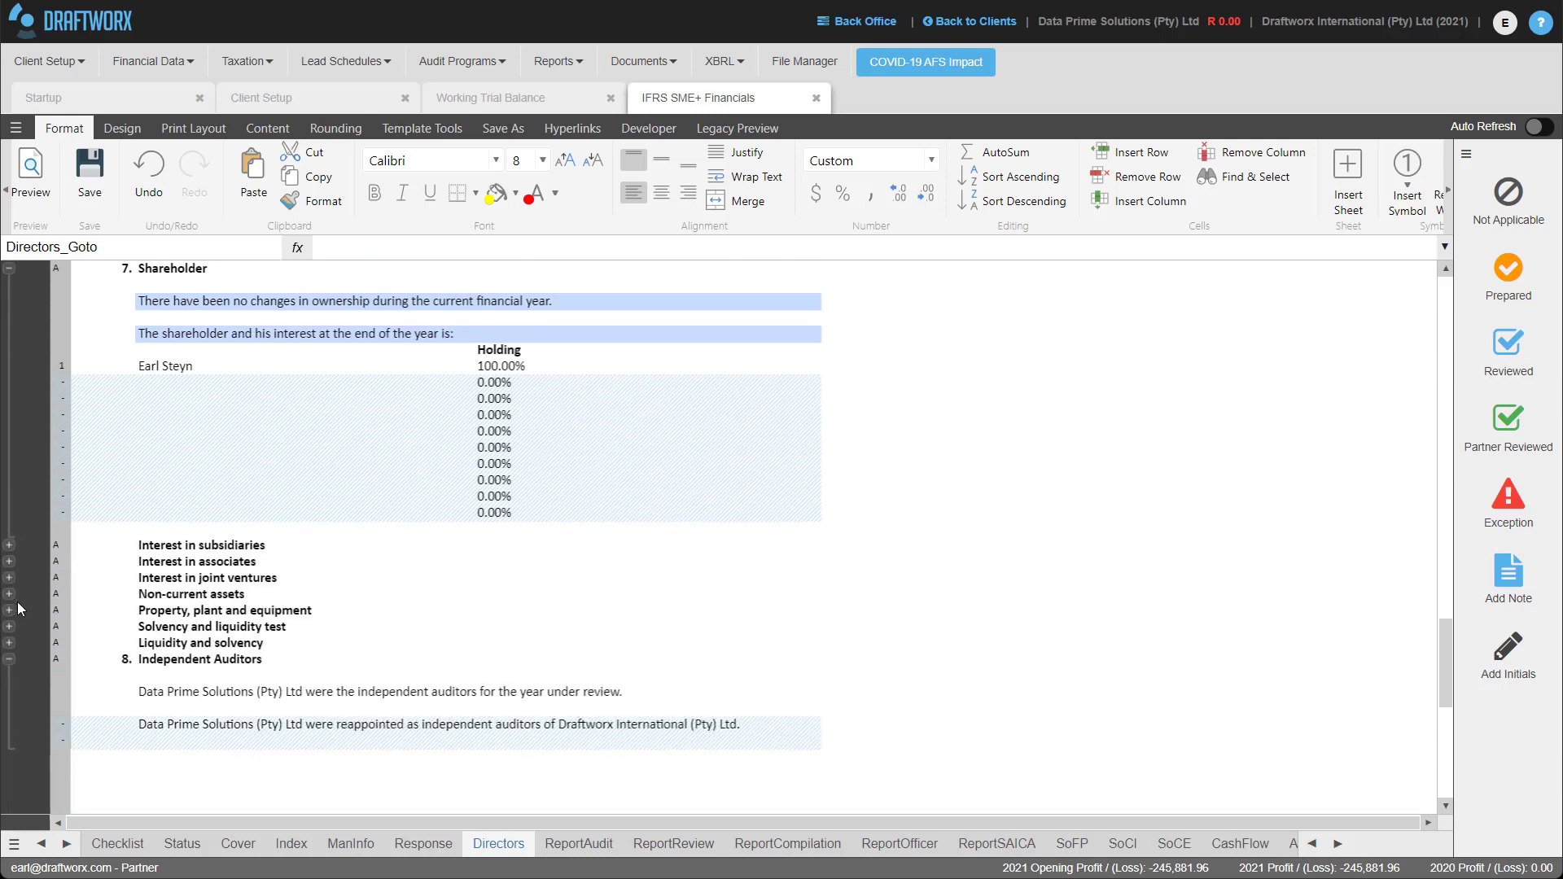
Enter placeholder text under Liquidity and solvency, then collapse that section.
left_click(9, 643)
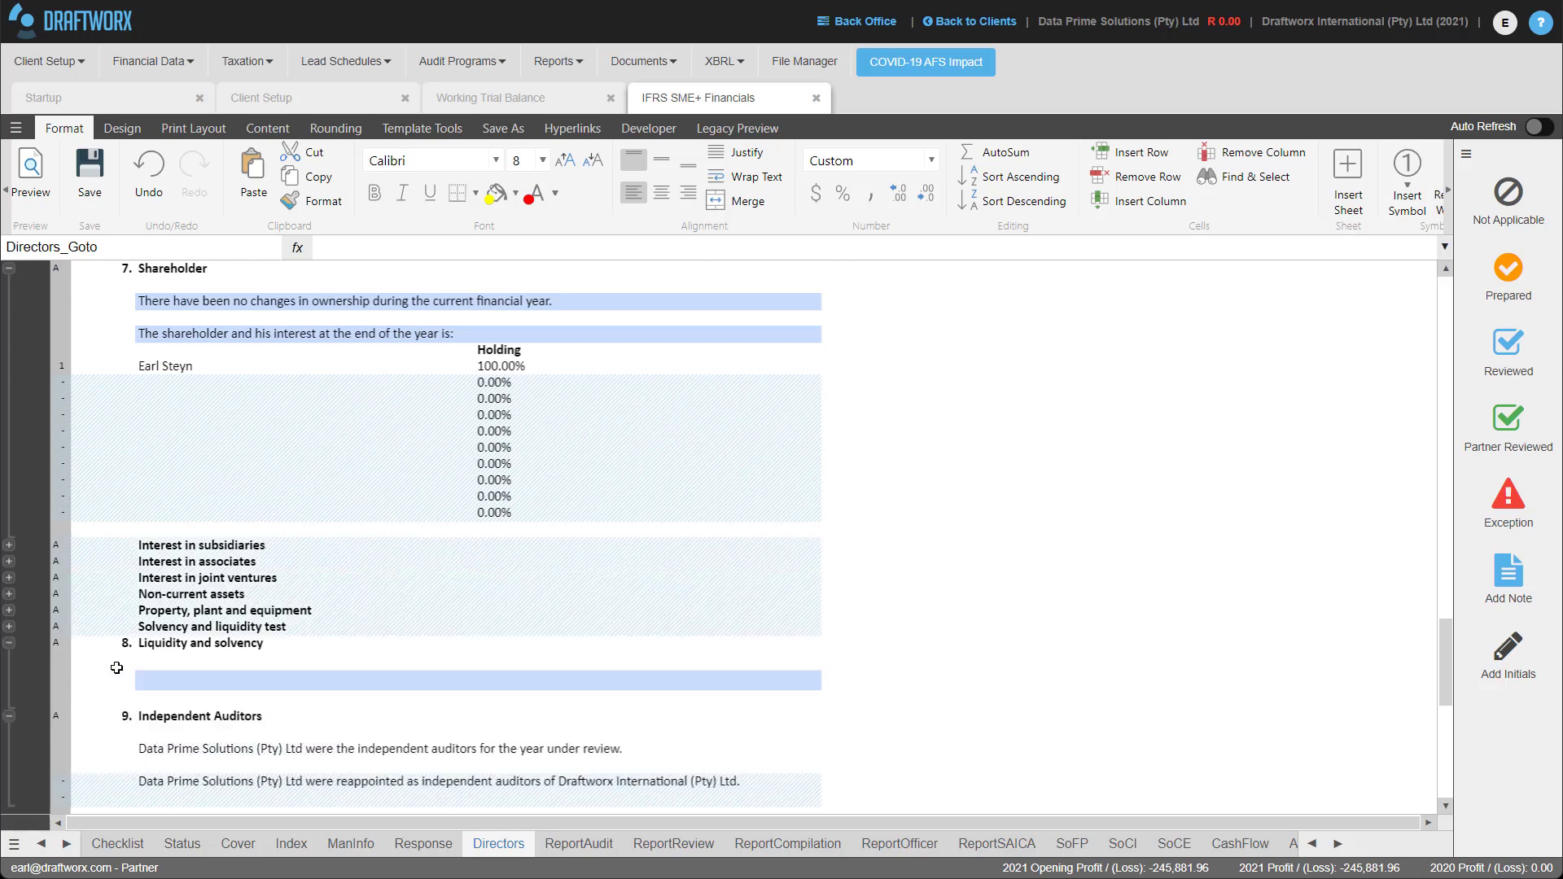
left_click(176, 687)
type("hdfghdfghfdghfghdfgh")
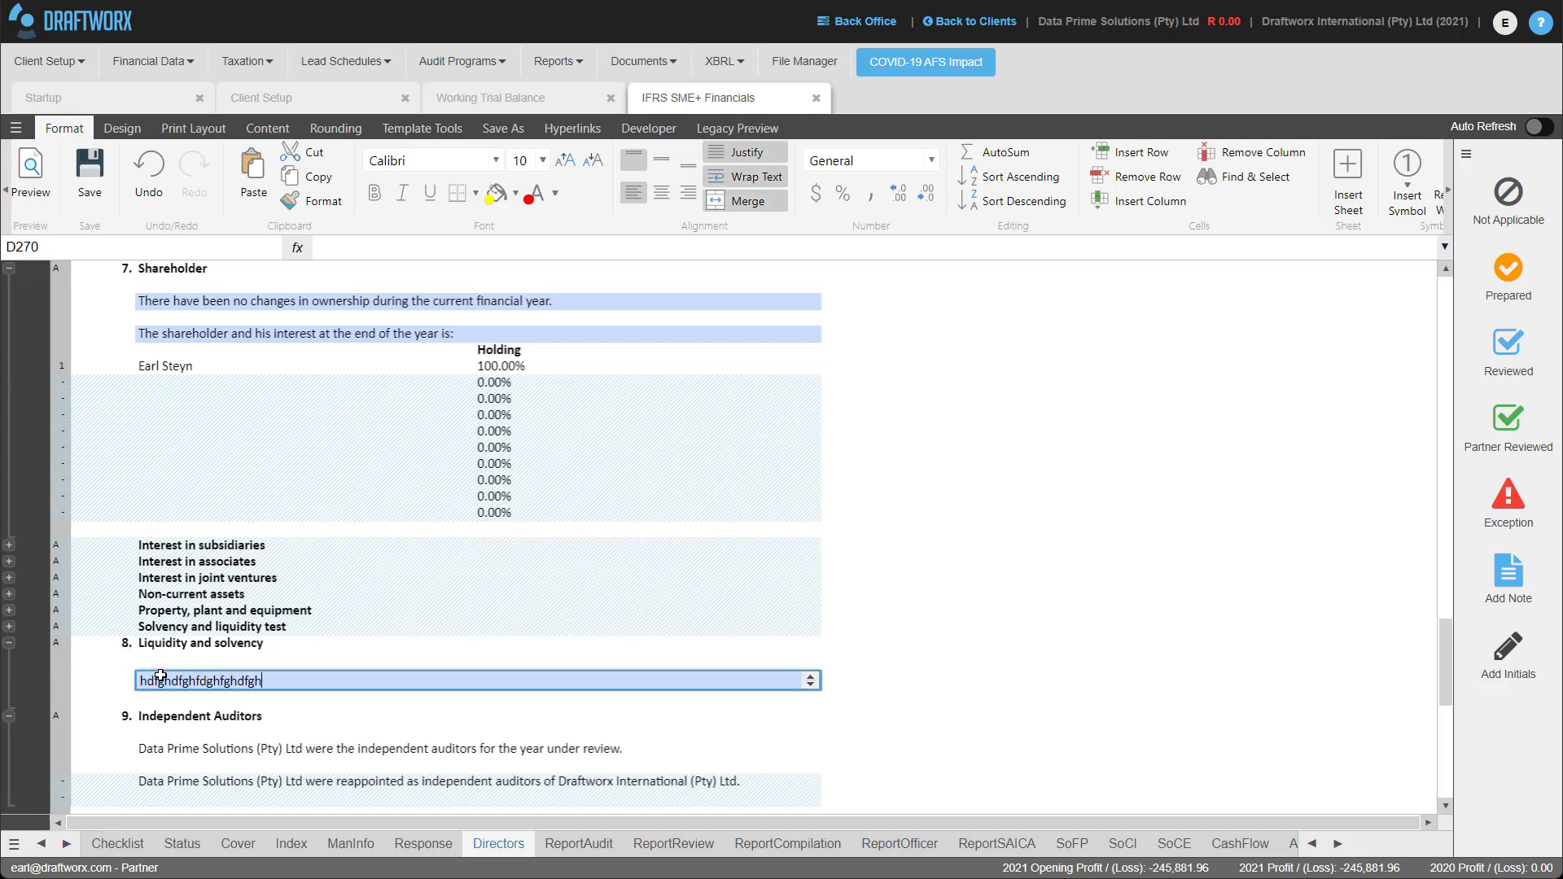
type("dfgh")
key("Return")
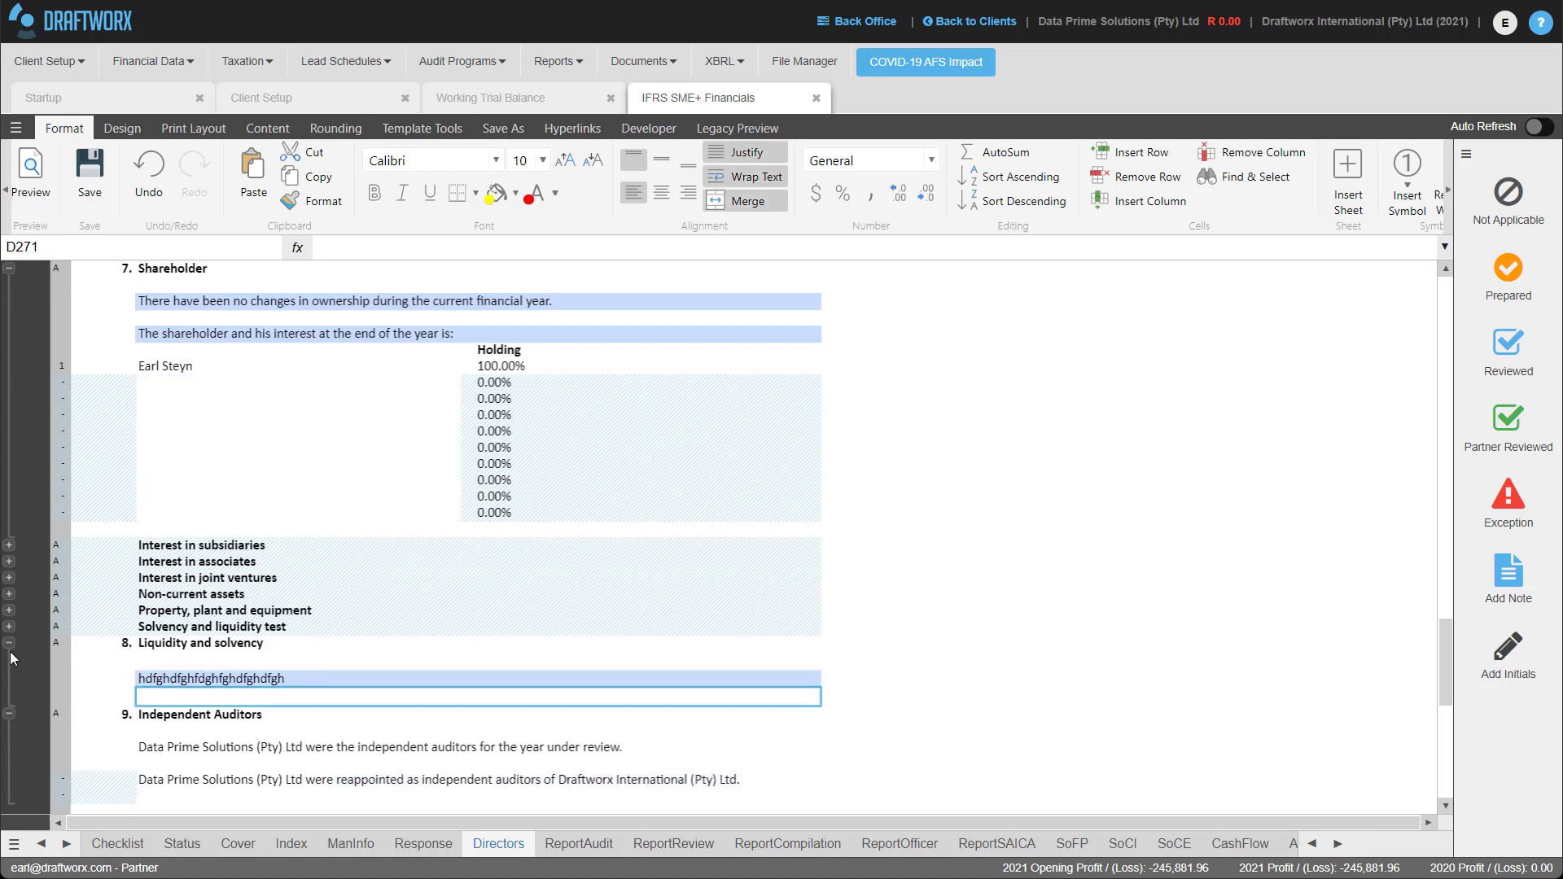
left_click(10, 644)
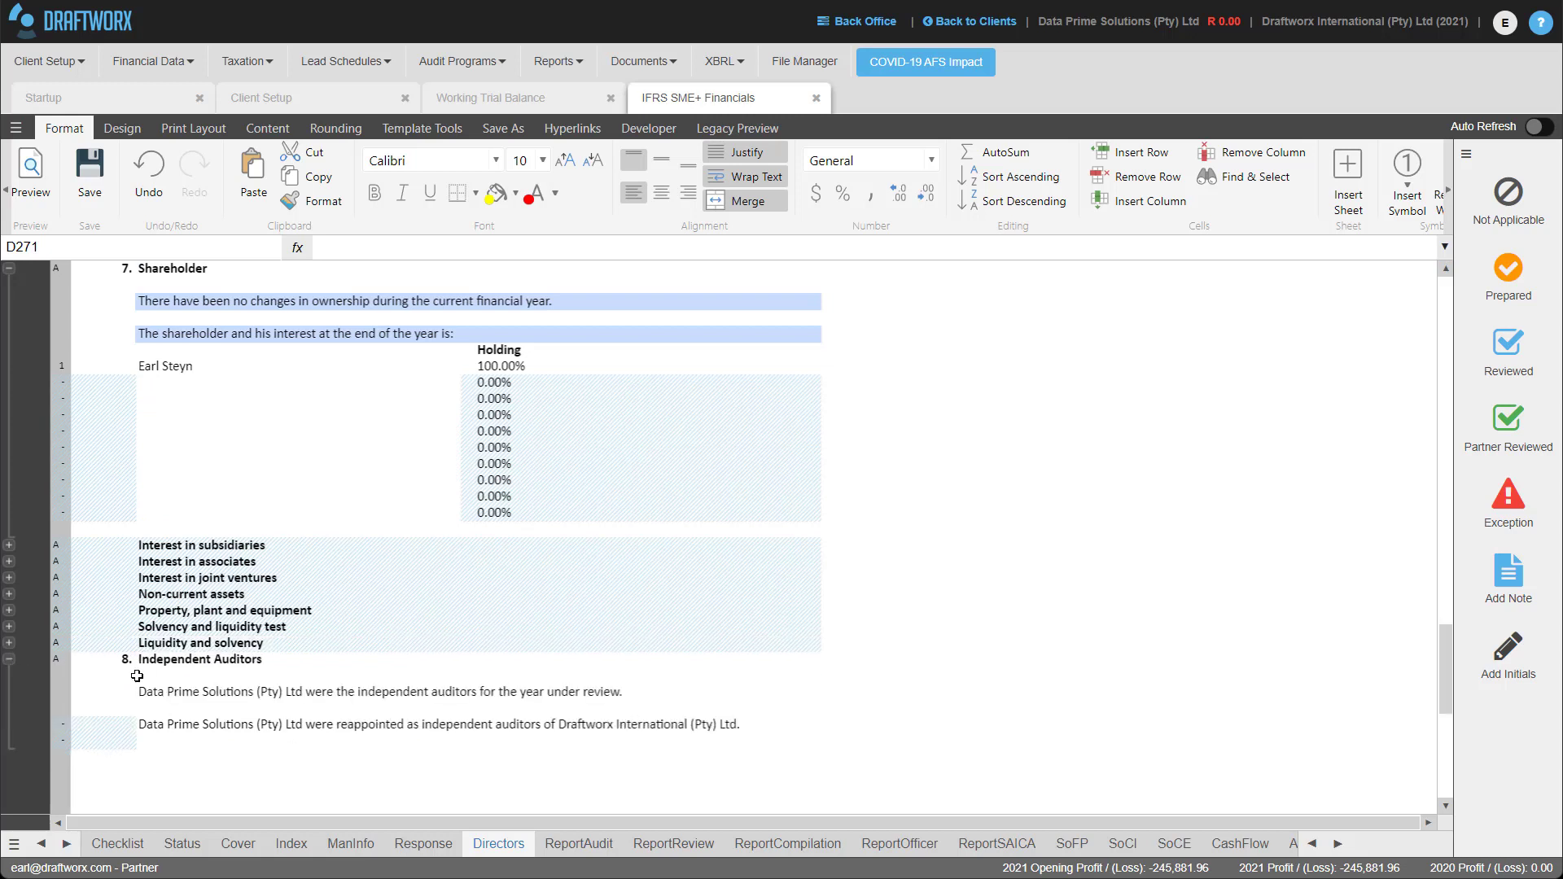
Collapse the Shareholder section so Independent Auditors becomes section 7.
scroll(105, 664, "up", 5)
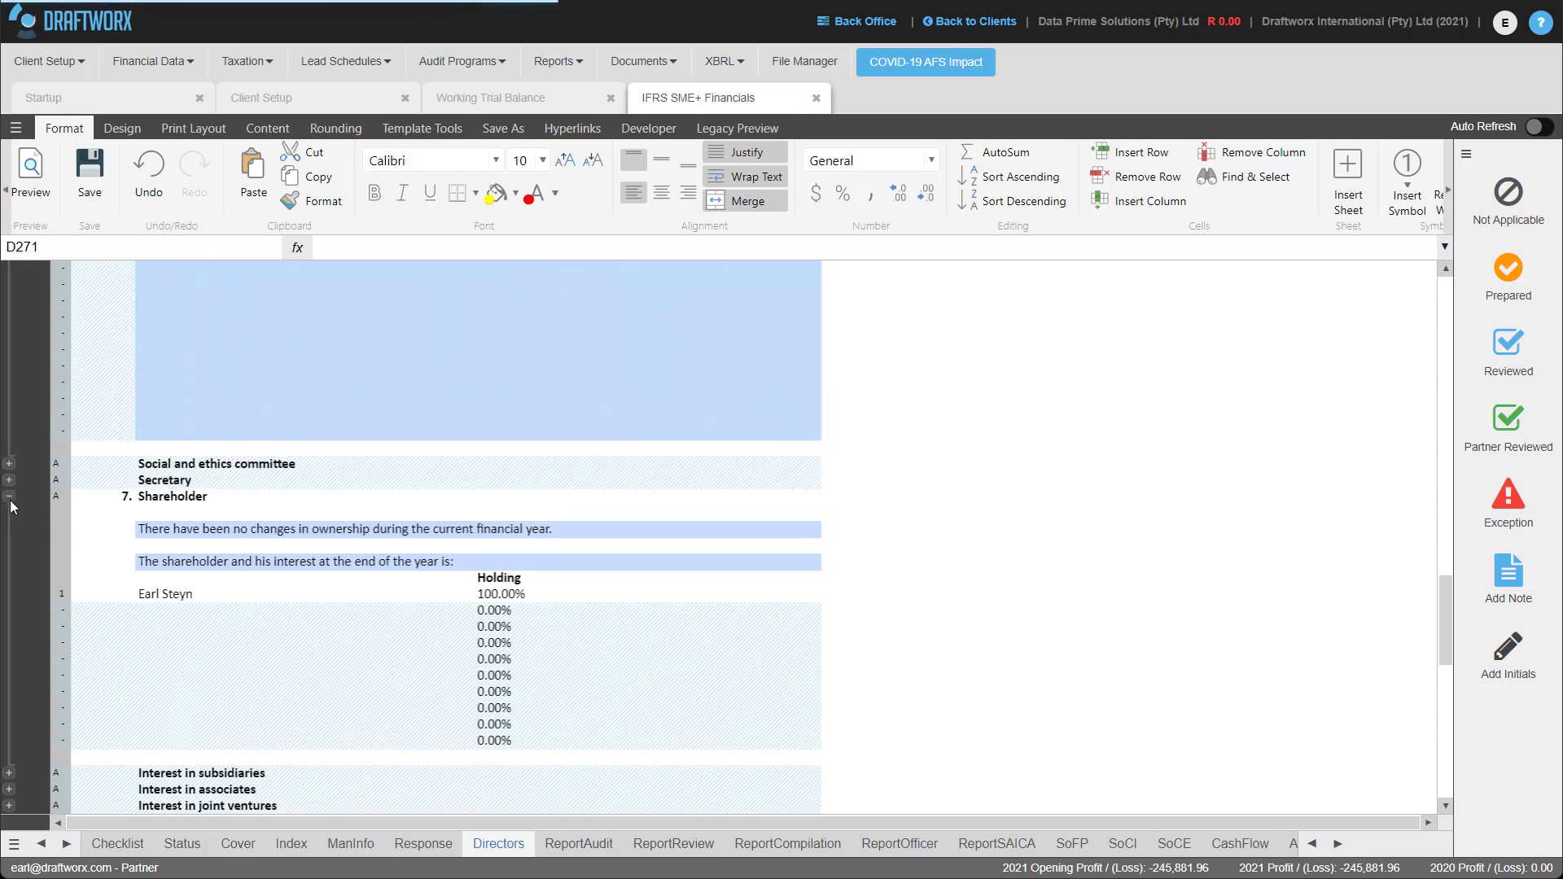
left_click(9, 496)
scroll(139, 487, "up", 10)
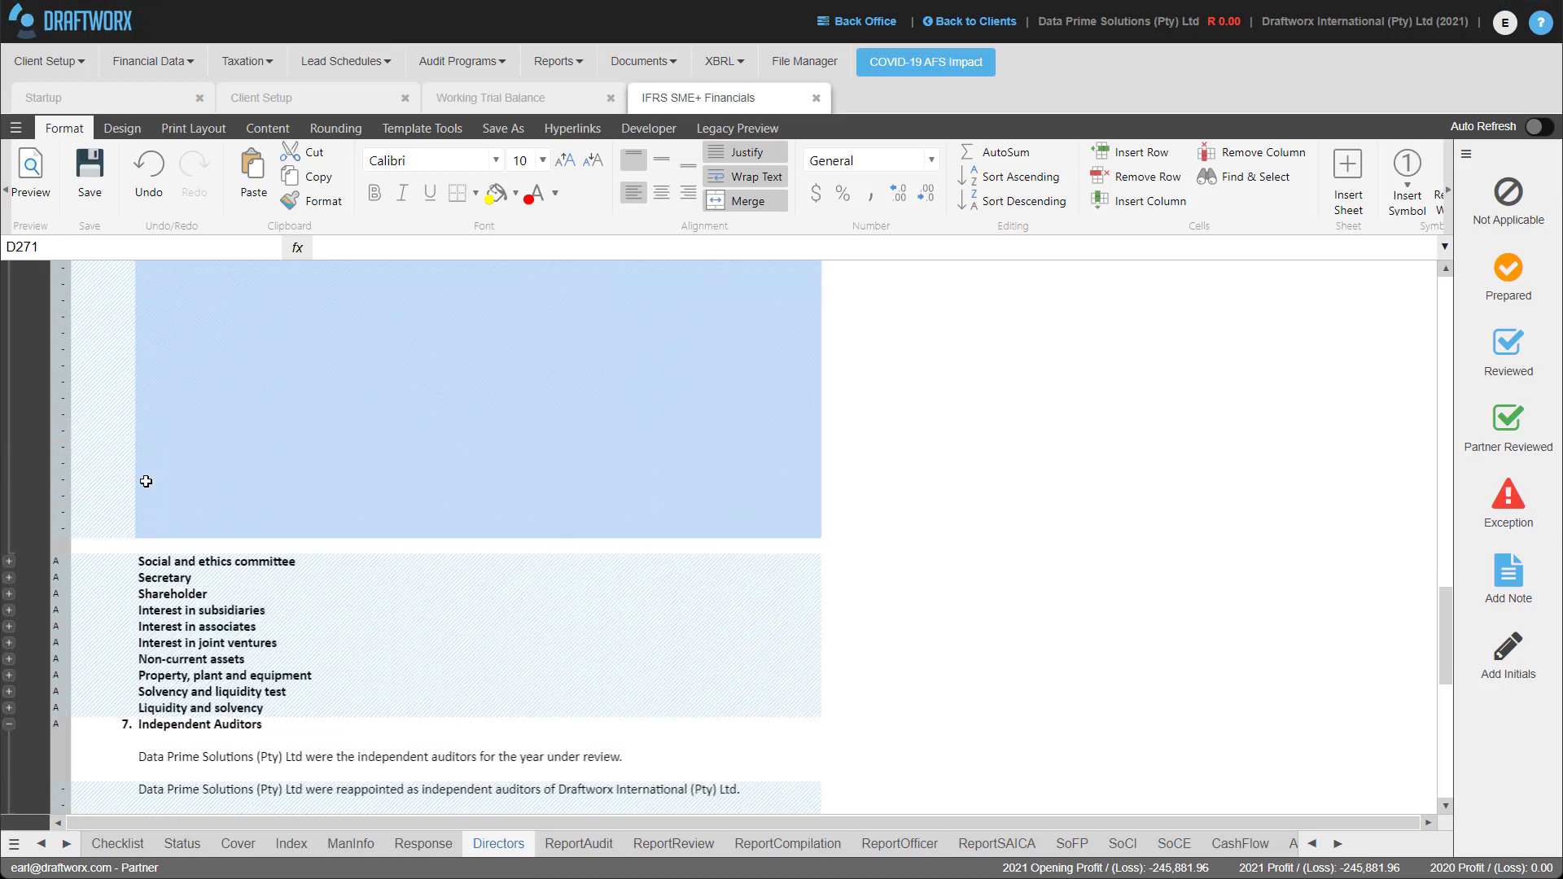
scroll(138, 474, "up", 8)
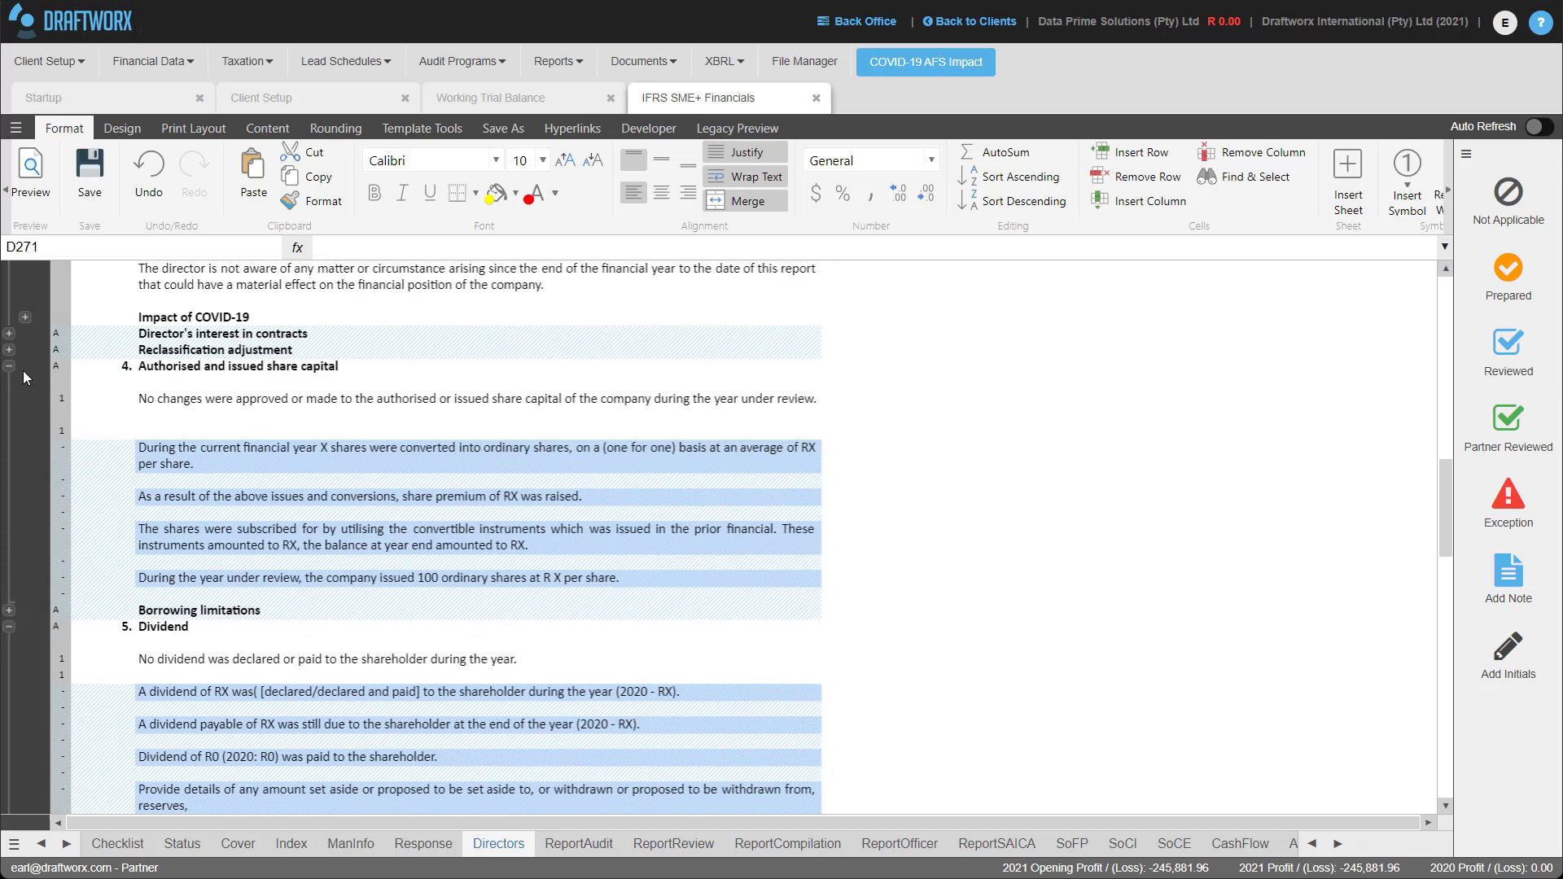
Show the share-conversion paragraph in row 128 with replacement wording, and hide the no-changes sentence in row 126.
left_click(55, 455)
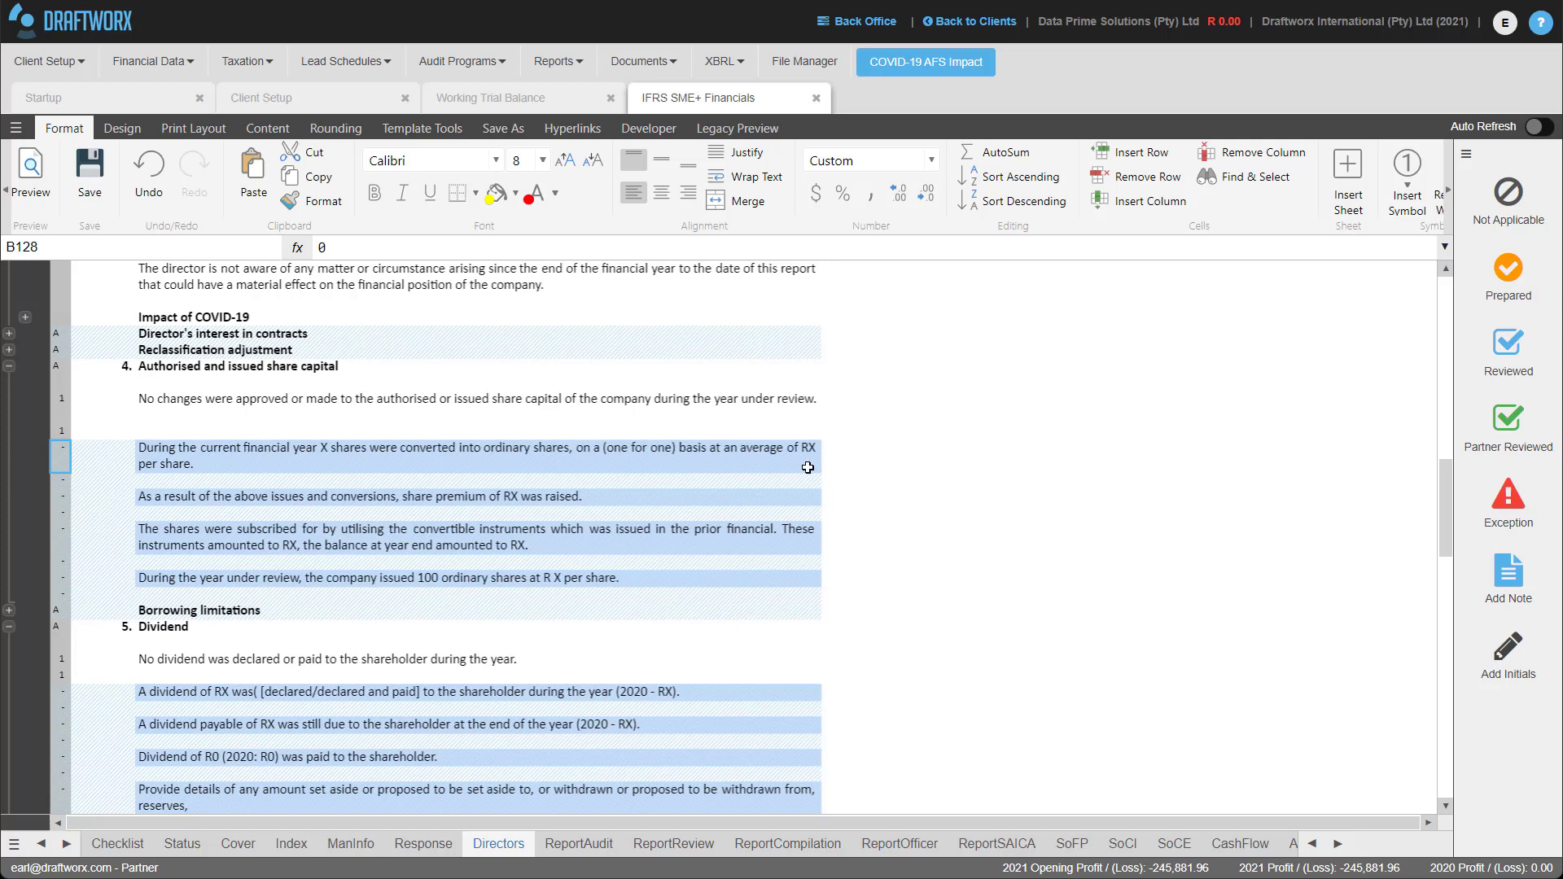
left_click(121, 129)
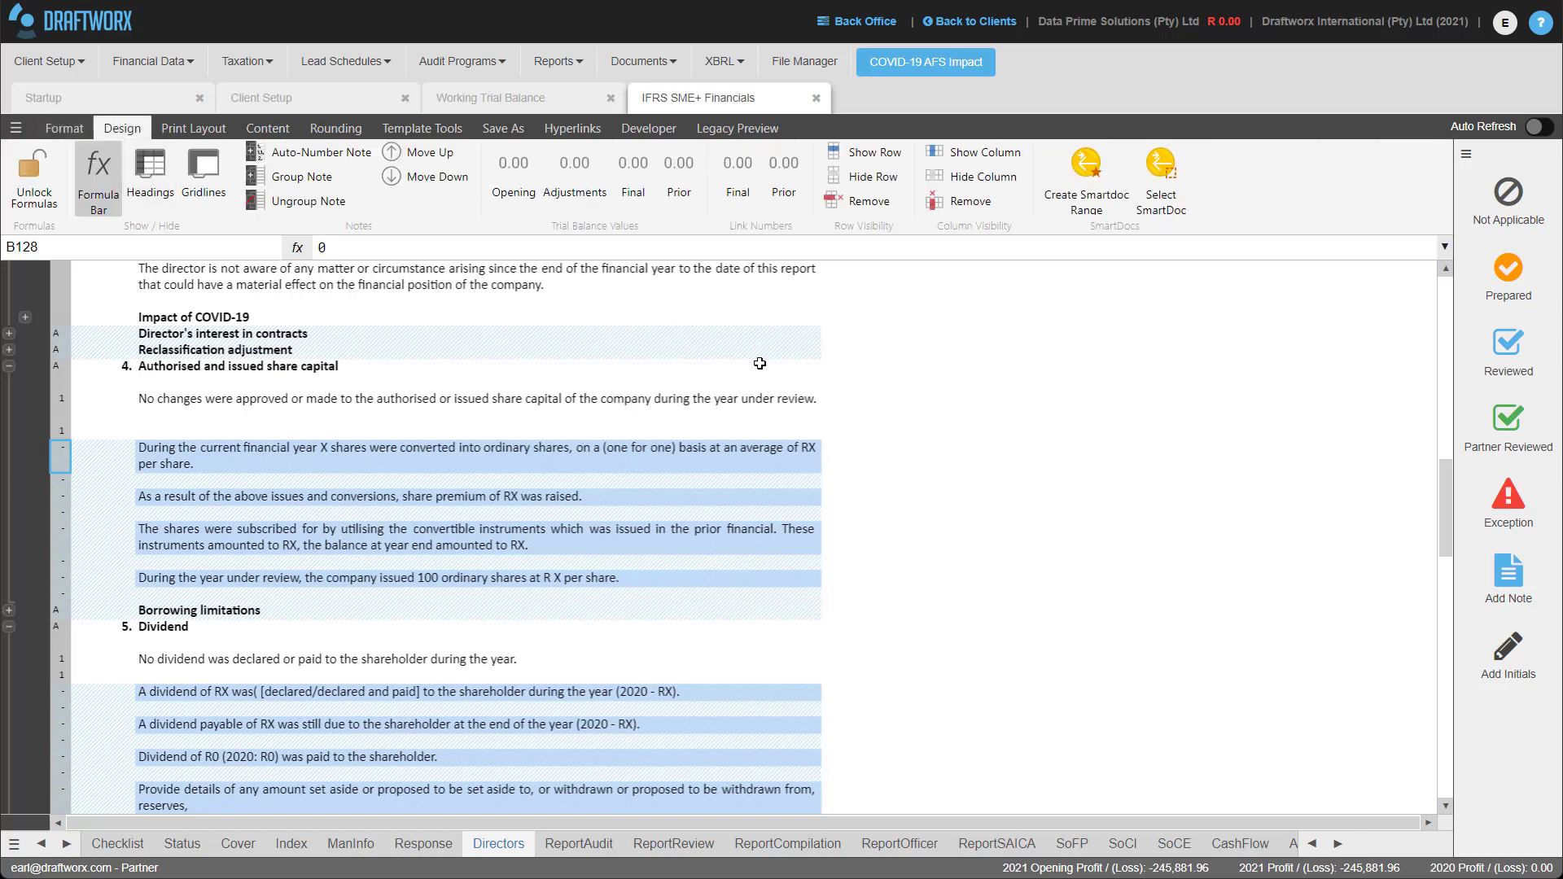
left_click(867, 158)
left_click(196, 453)
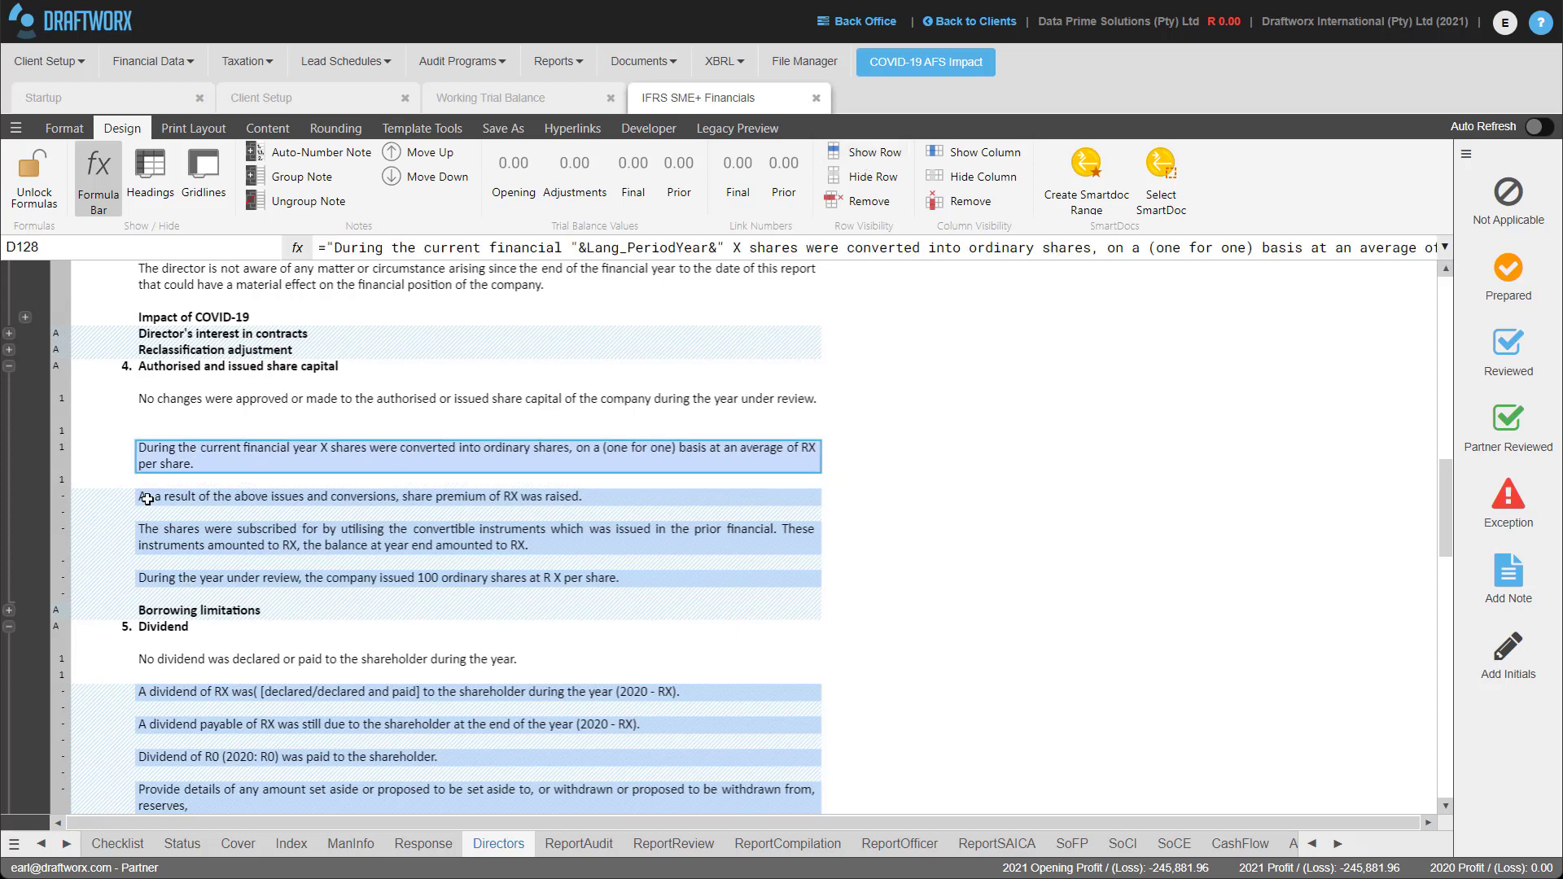
type("js;fkljsdfkl;asjdfl;sdakjfsdakl;j")
key("Return")
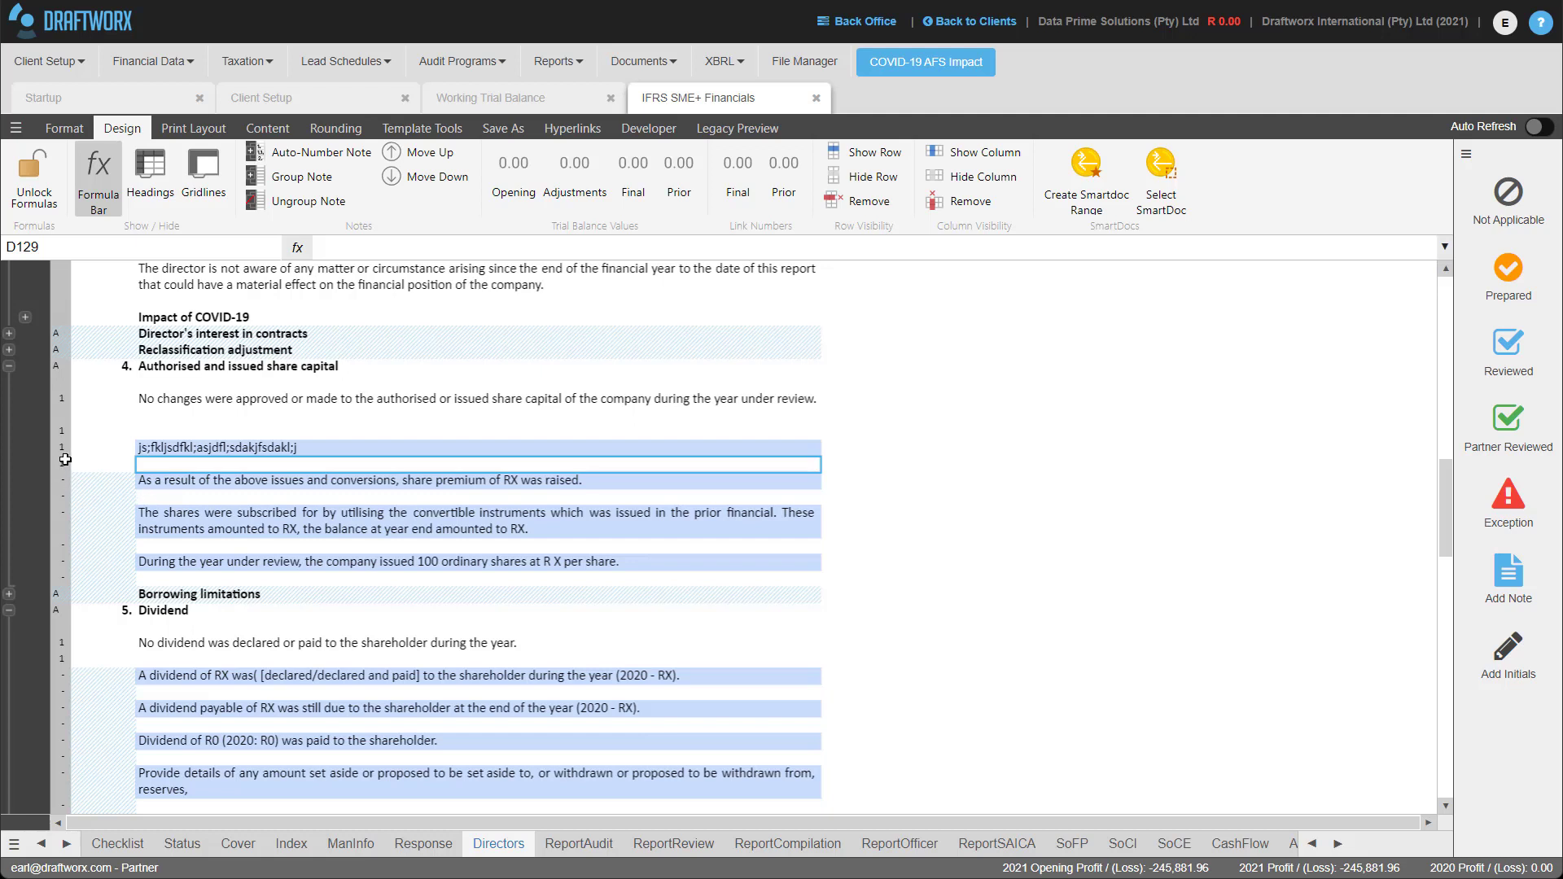
left_click(62, 394)
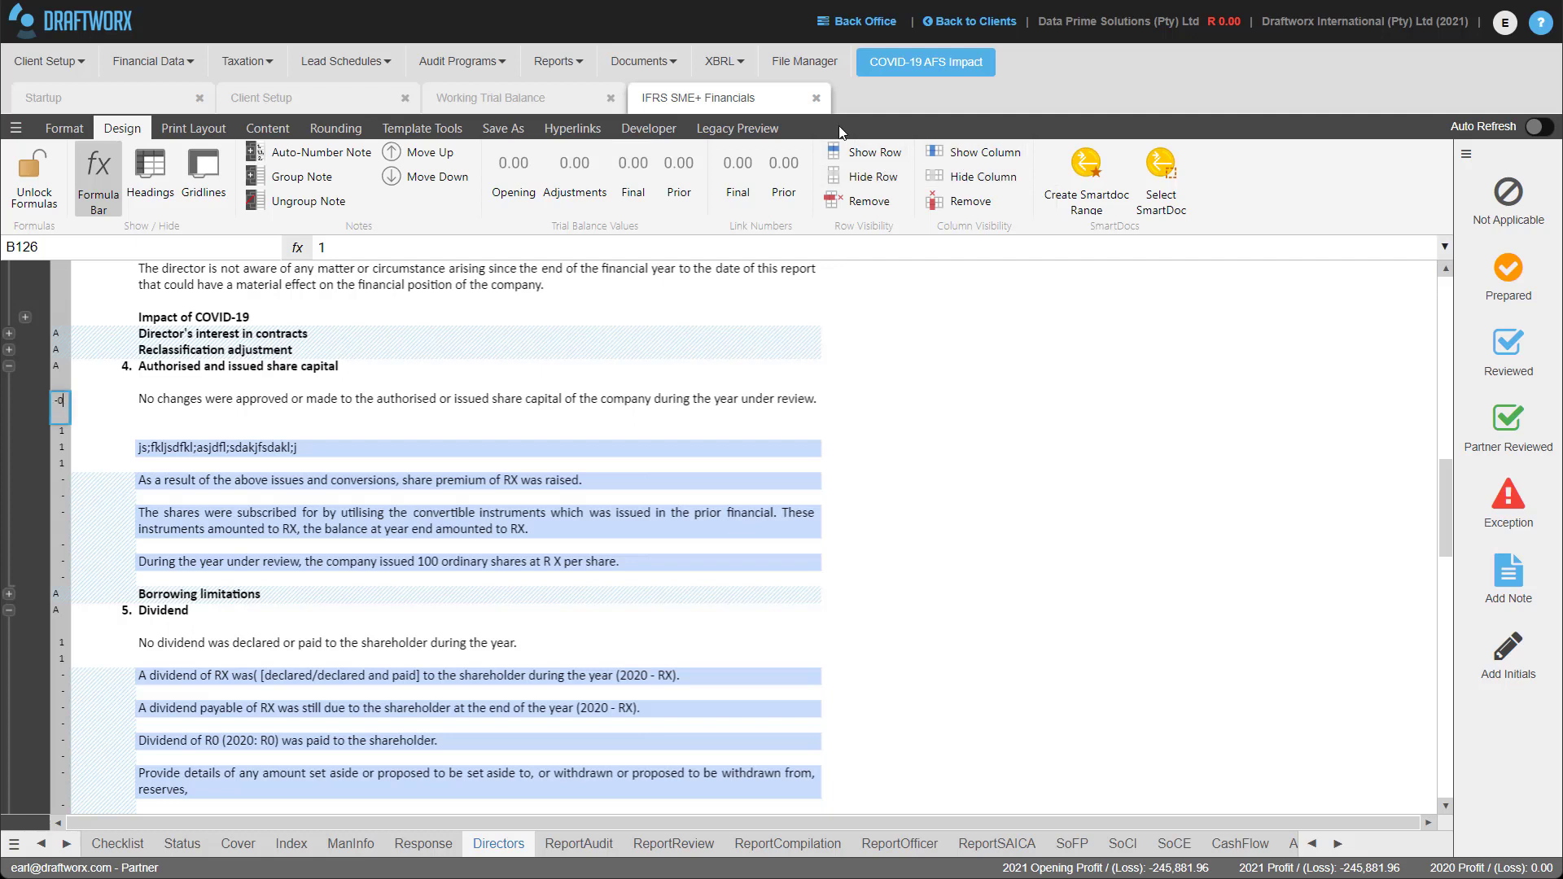
key("Return")
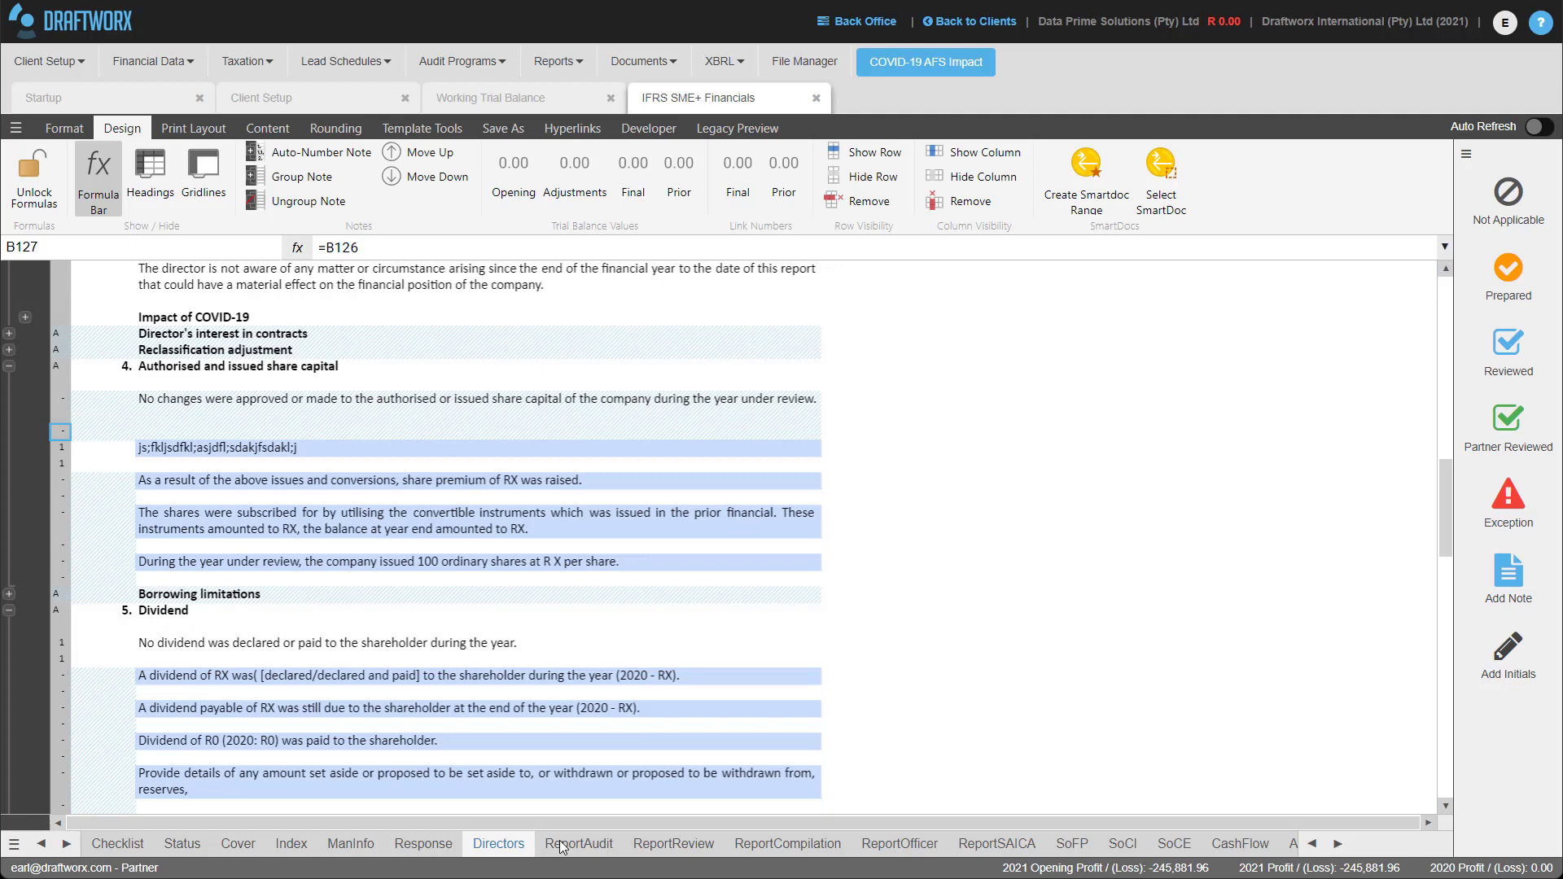
On the SoFP sheet, inspect the formulas behind the 526,740 PPE figure and its print indicator.
left_click(1072, 843)
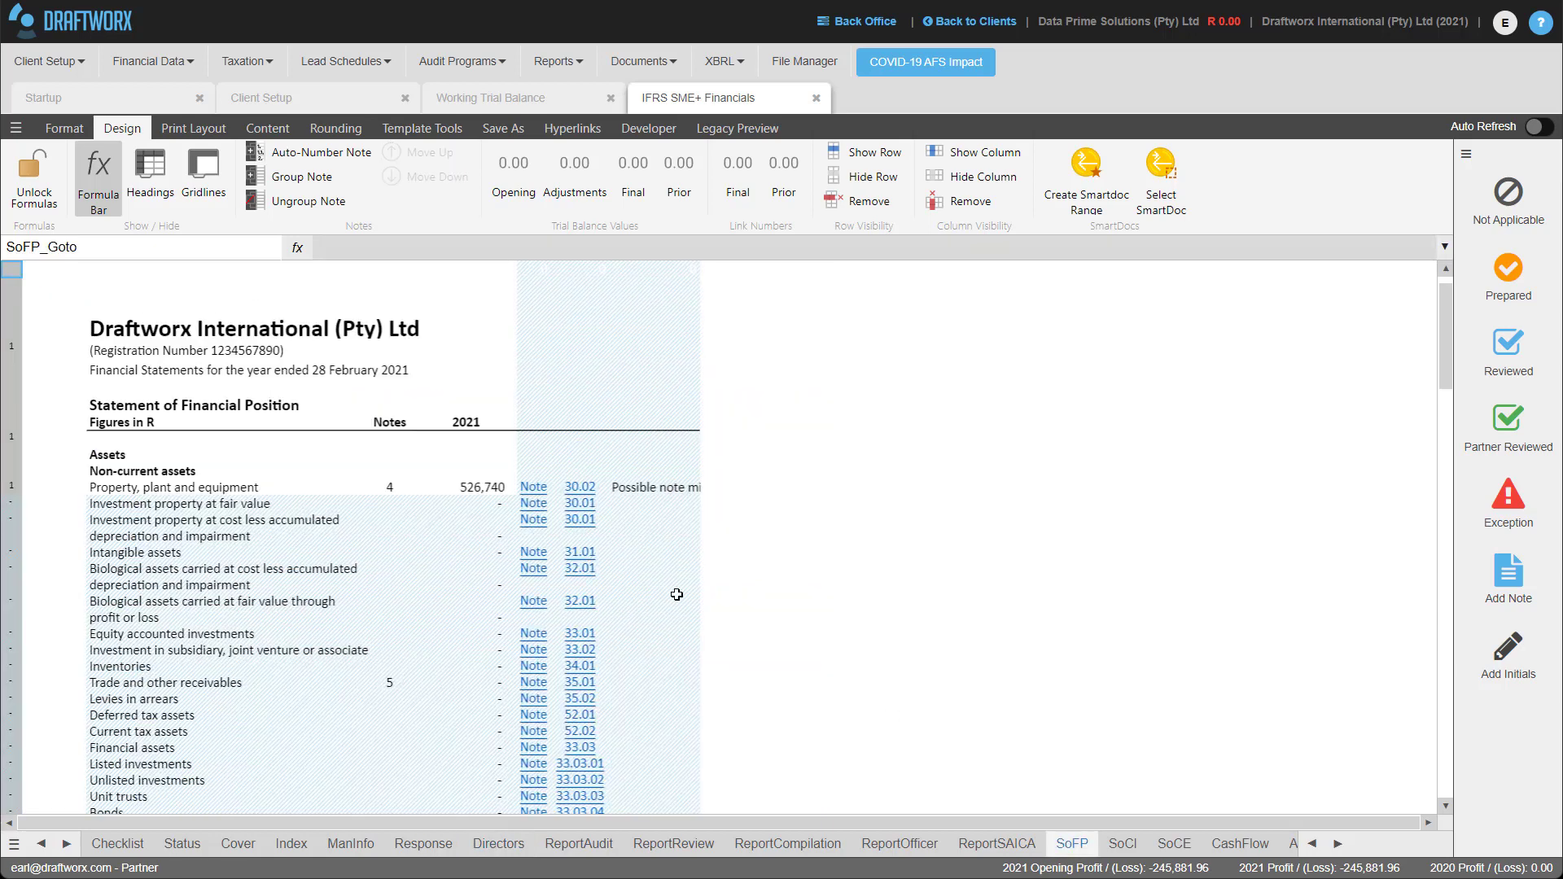
left_click(439, 489)
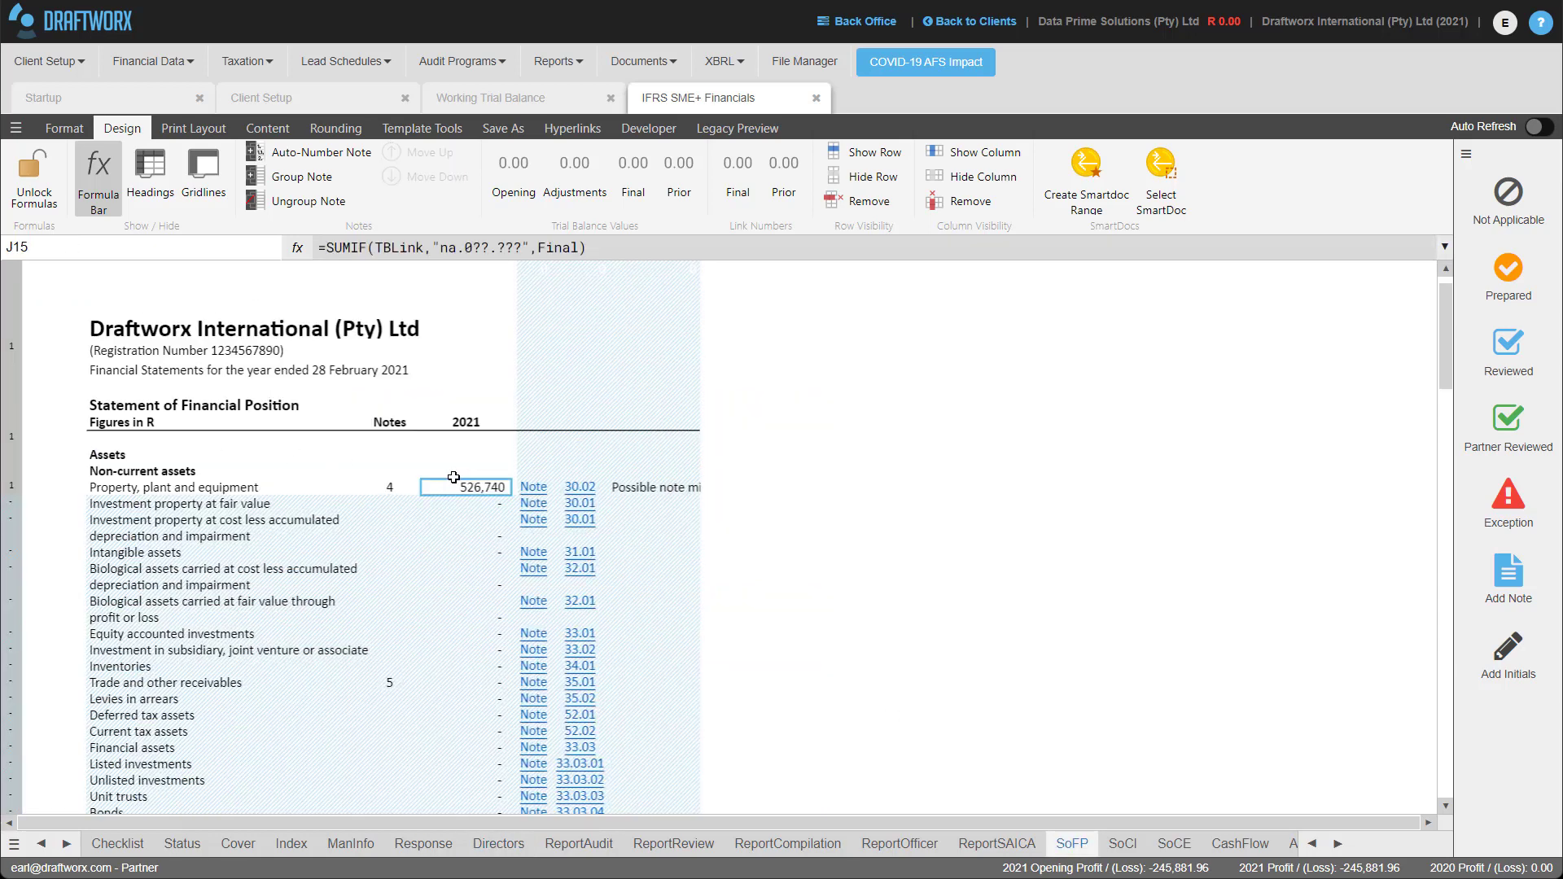
left_click(13, 485)
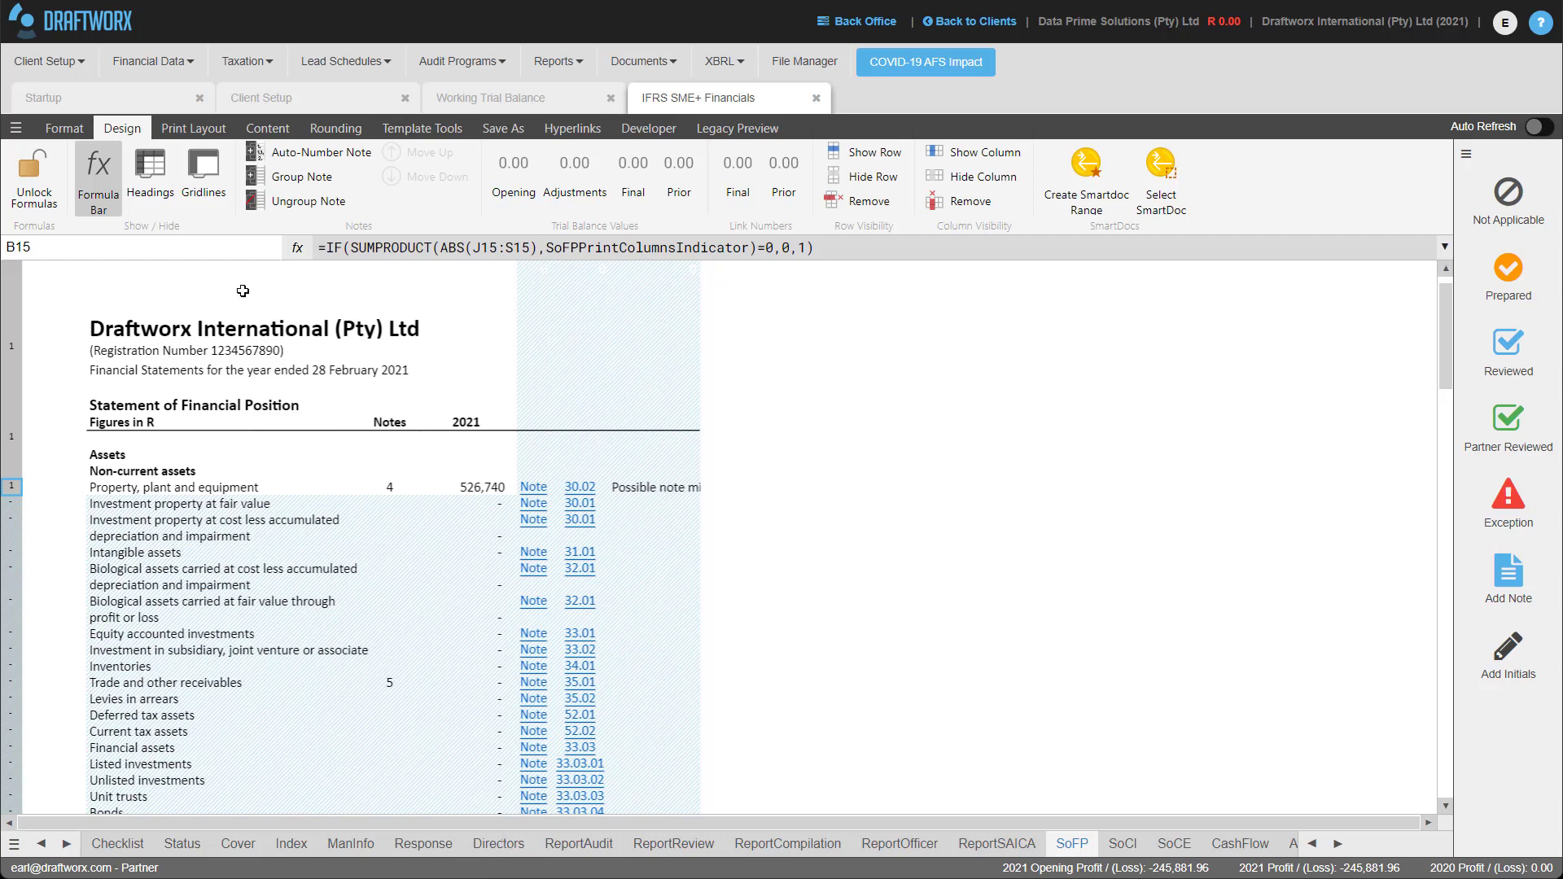
left_click(65, 133)
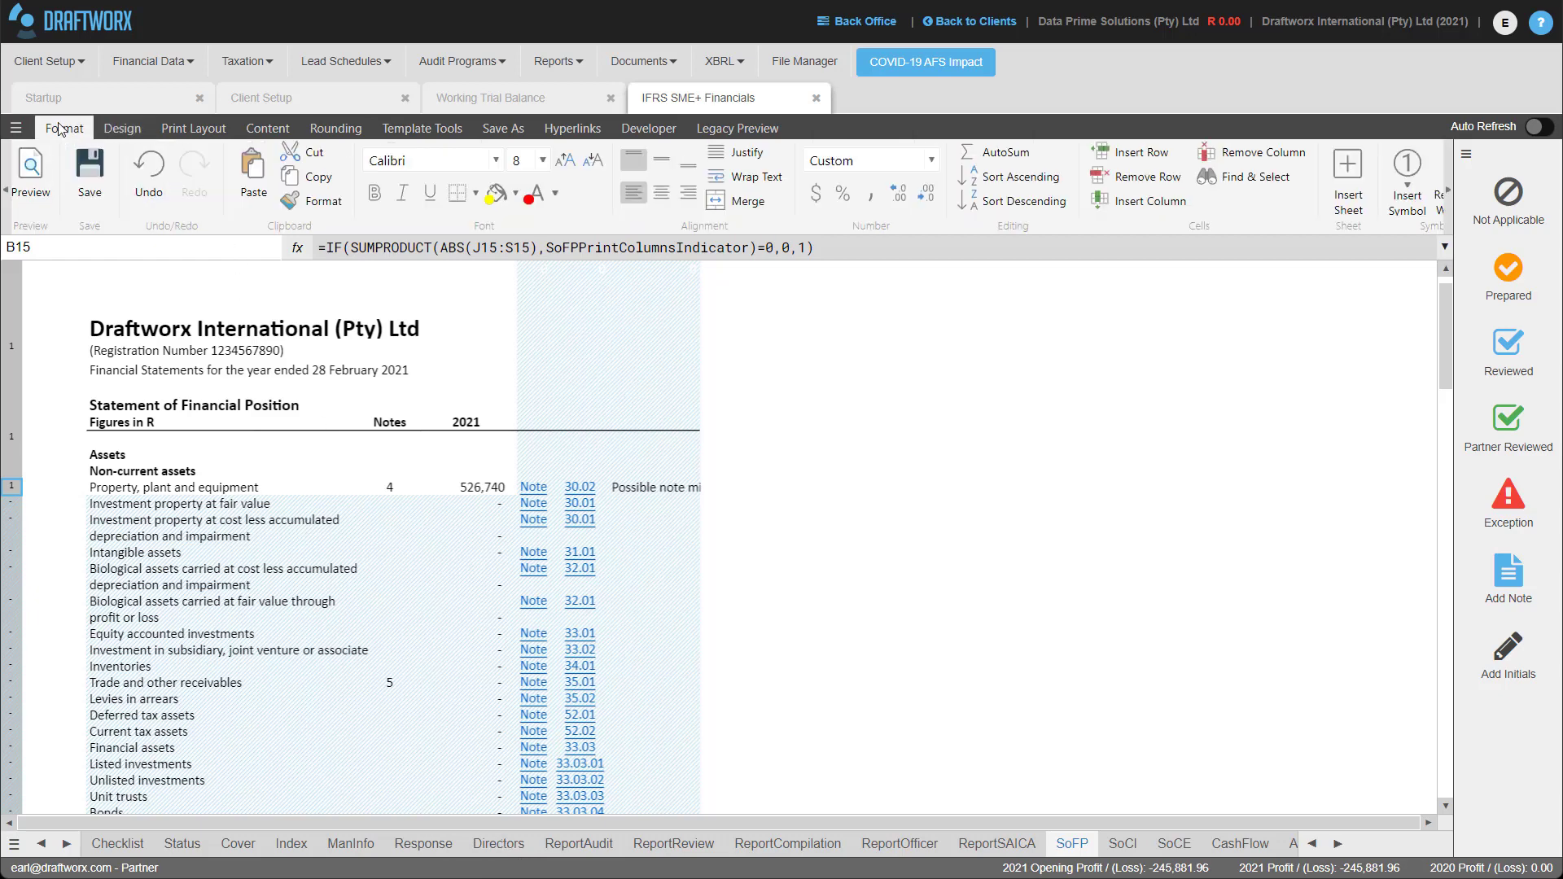
Look through the Directors, Auditor's, review, compilation and accounting officer report sheets.
left_click(493, 846)
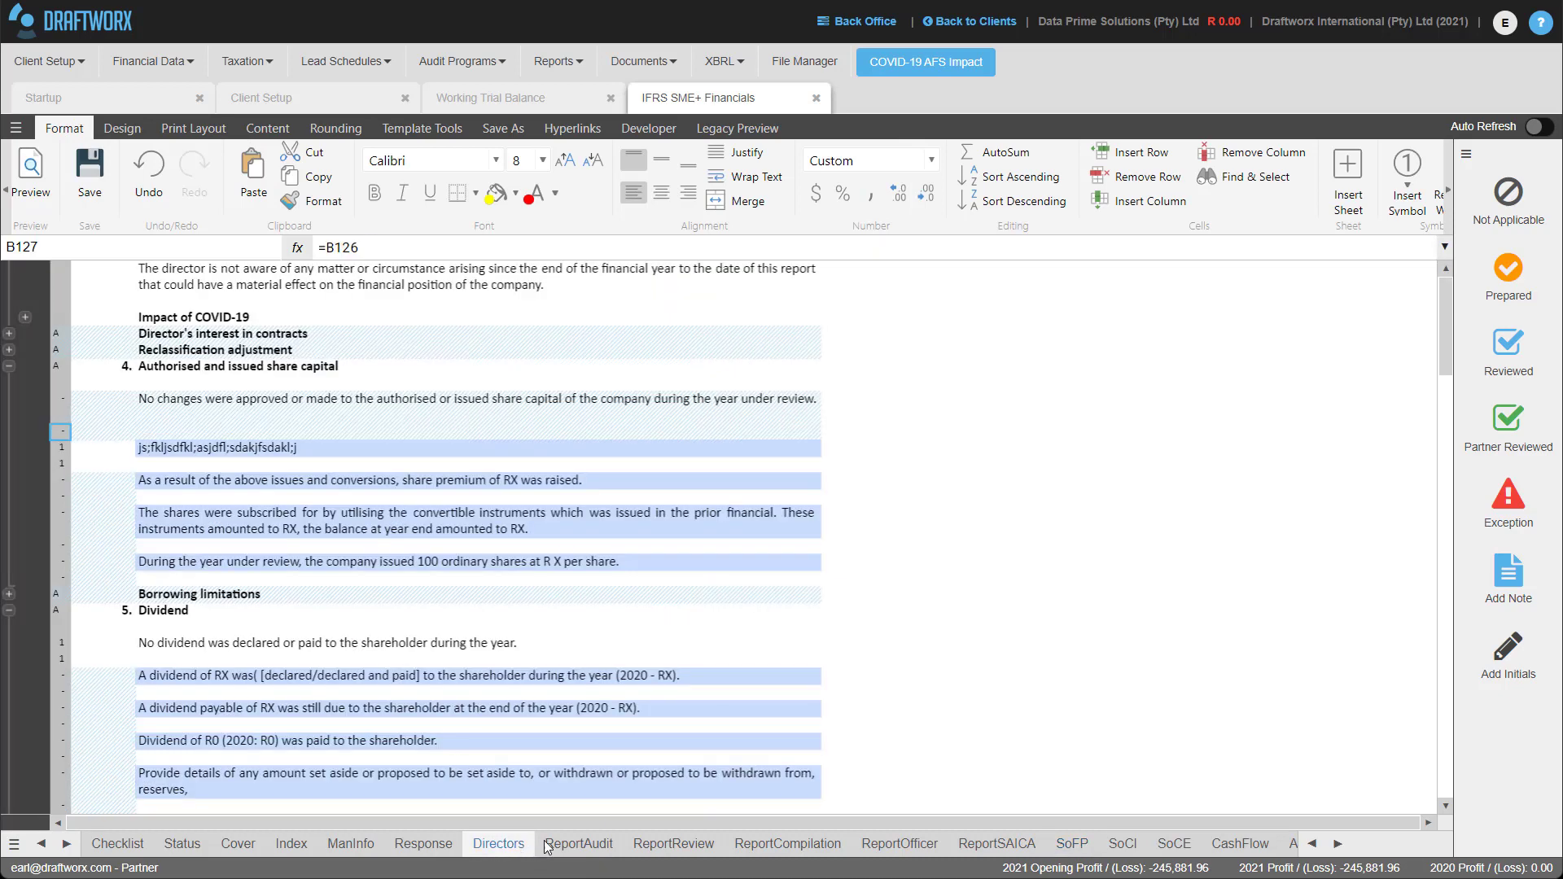
left_click(563, 847)
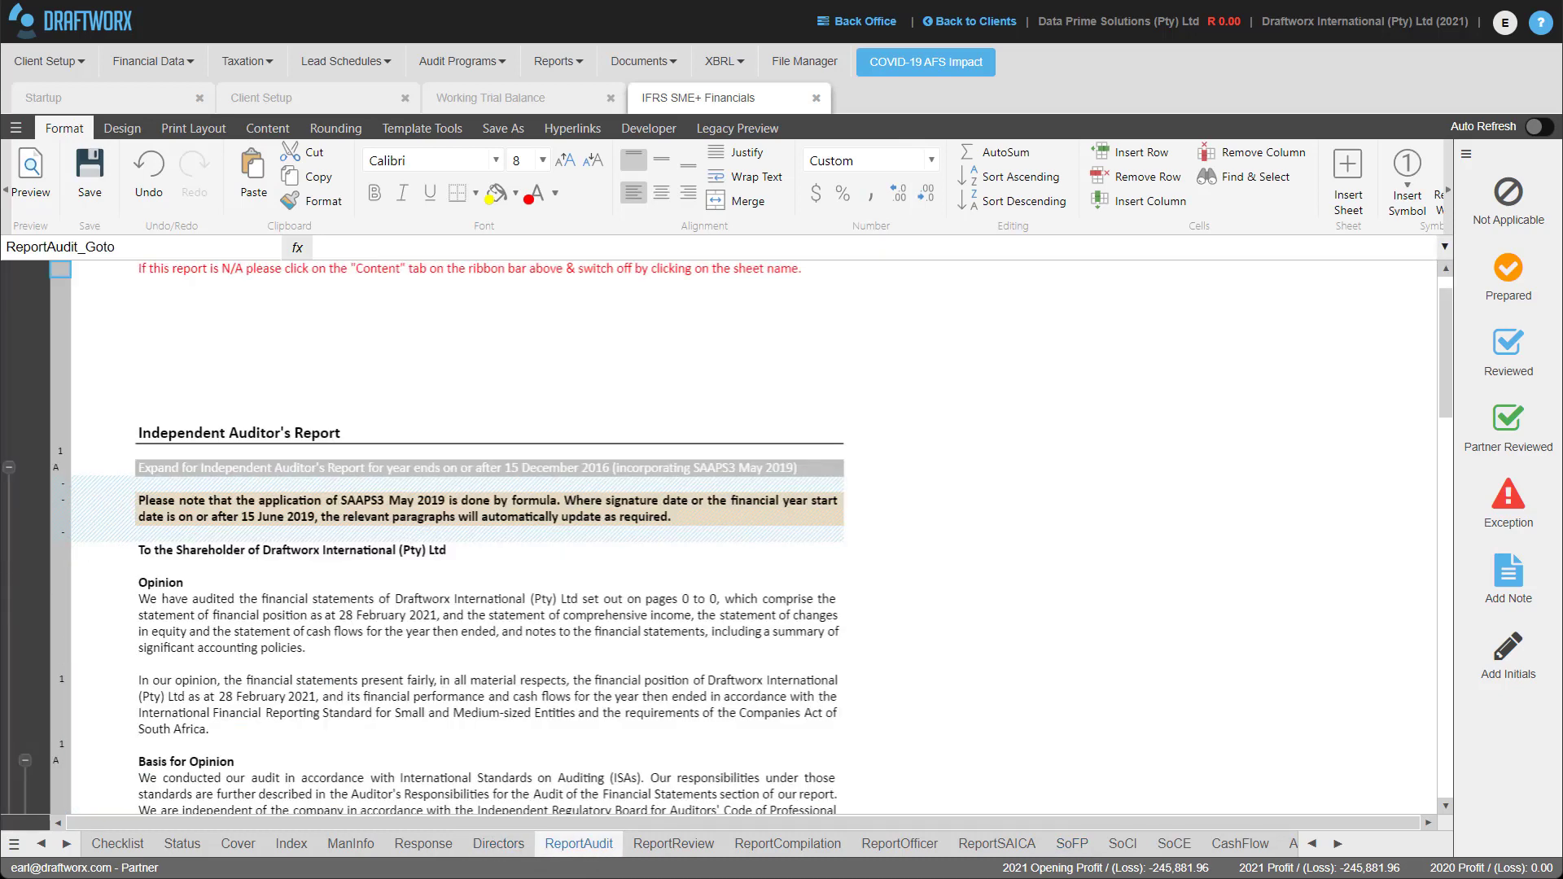
left_click(676, 846)
left_click(774, 845)
left_click(892, 844)
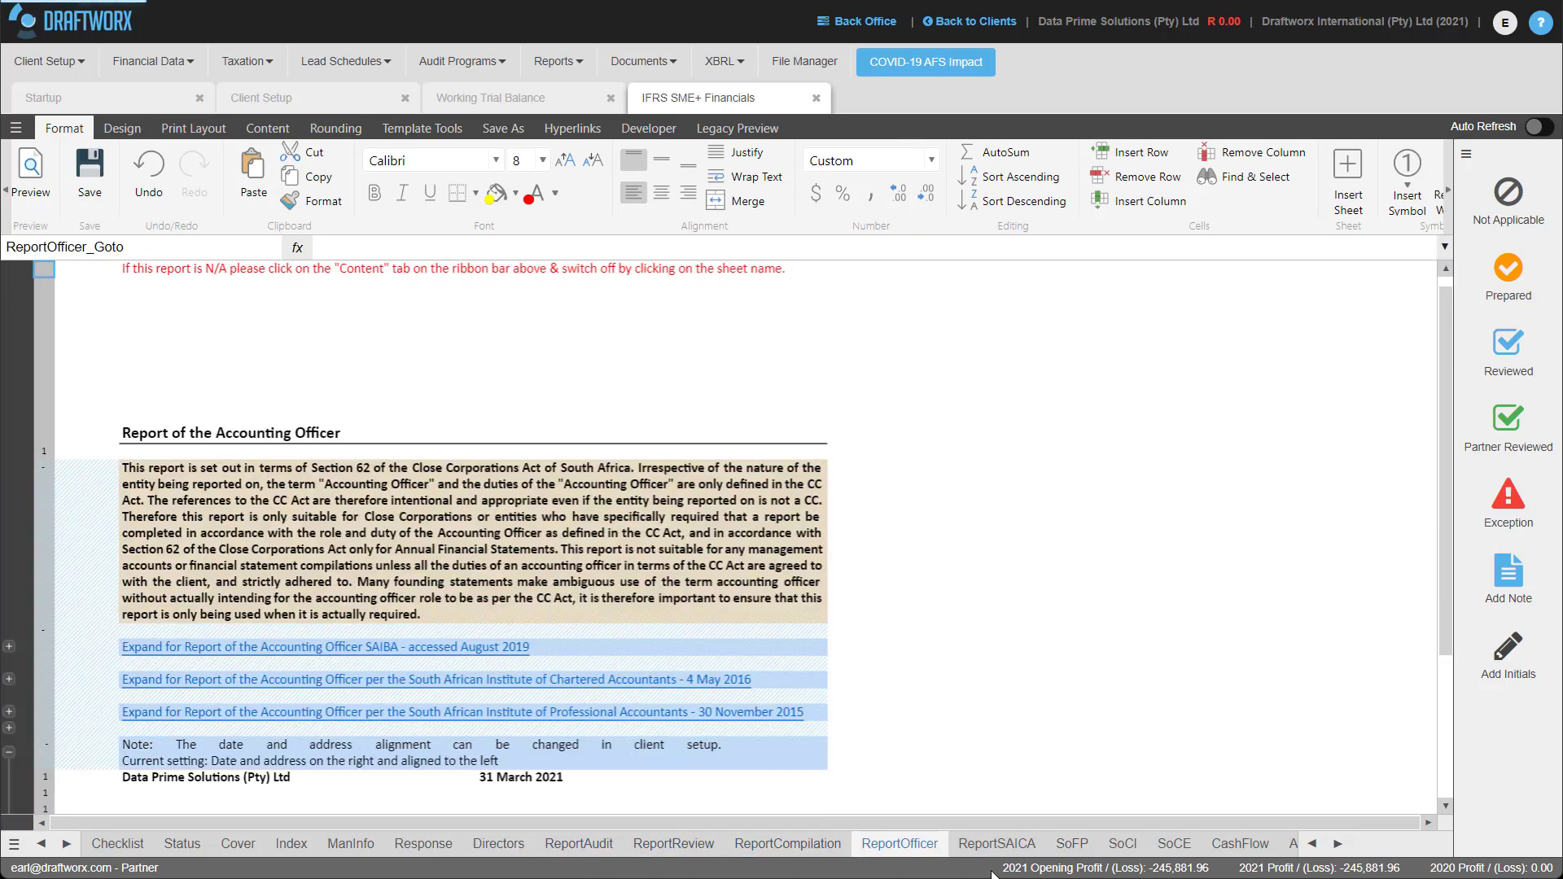
left_click(551, 850)
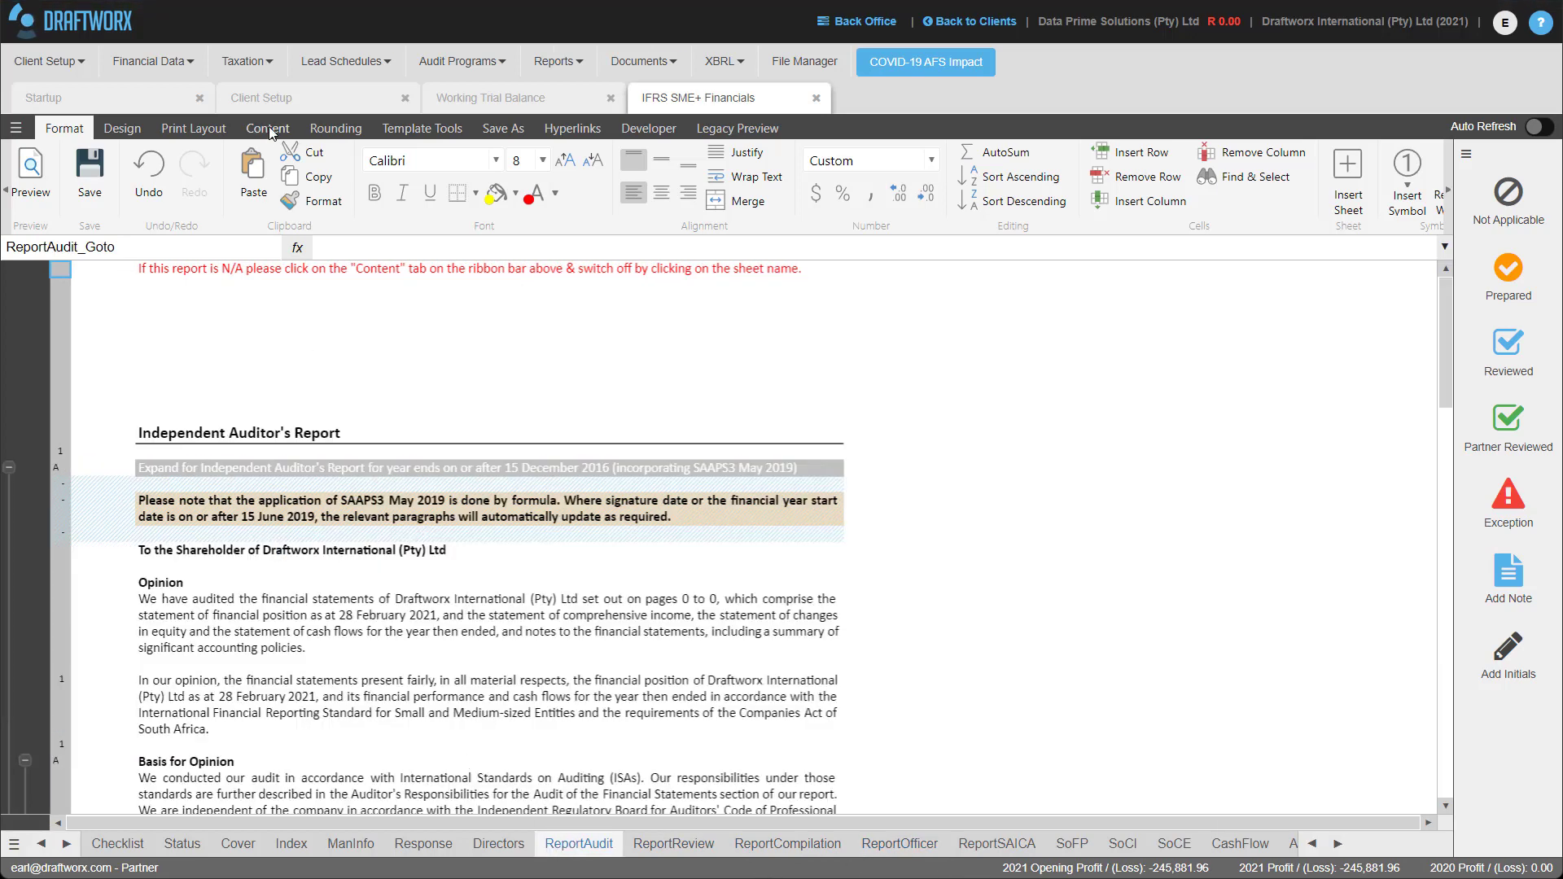
Switch off the ReportAudit, ReportReview, ReportOfficer and ReportSAICA sheets from the Content ribbon.
left_click(271, 129)
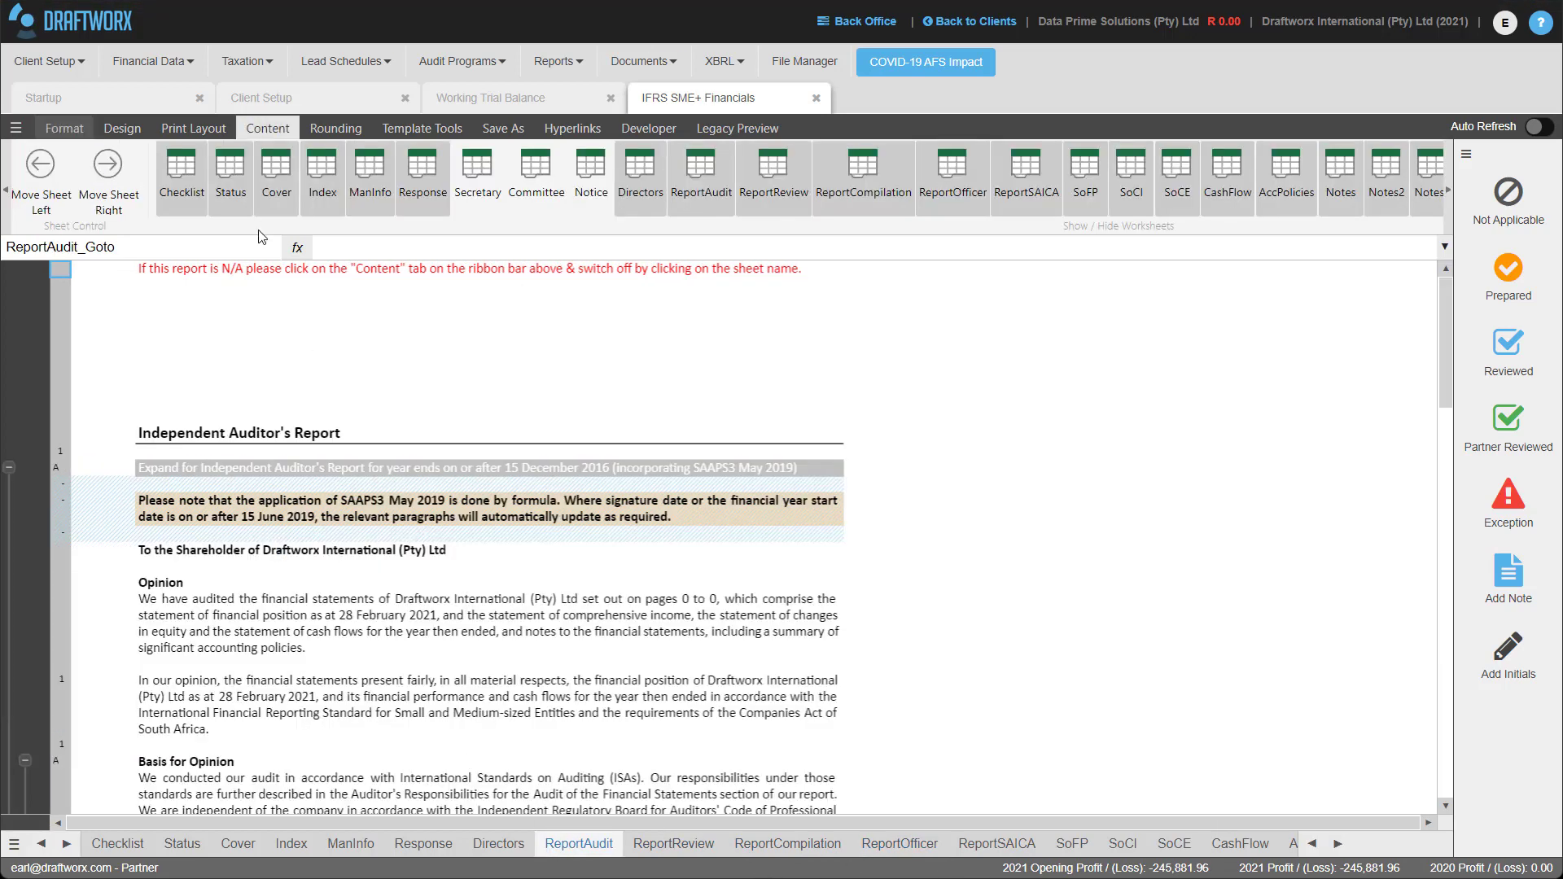
left_click(194, 272)
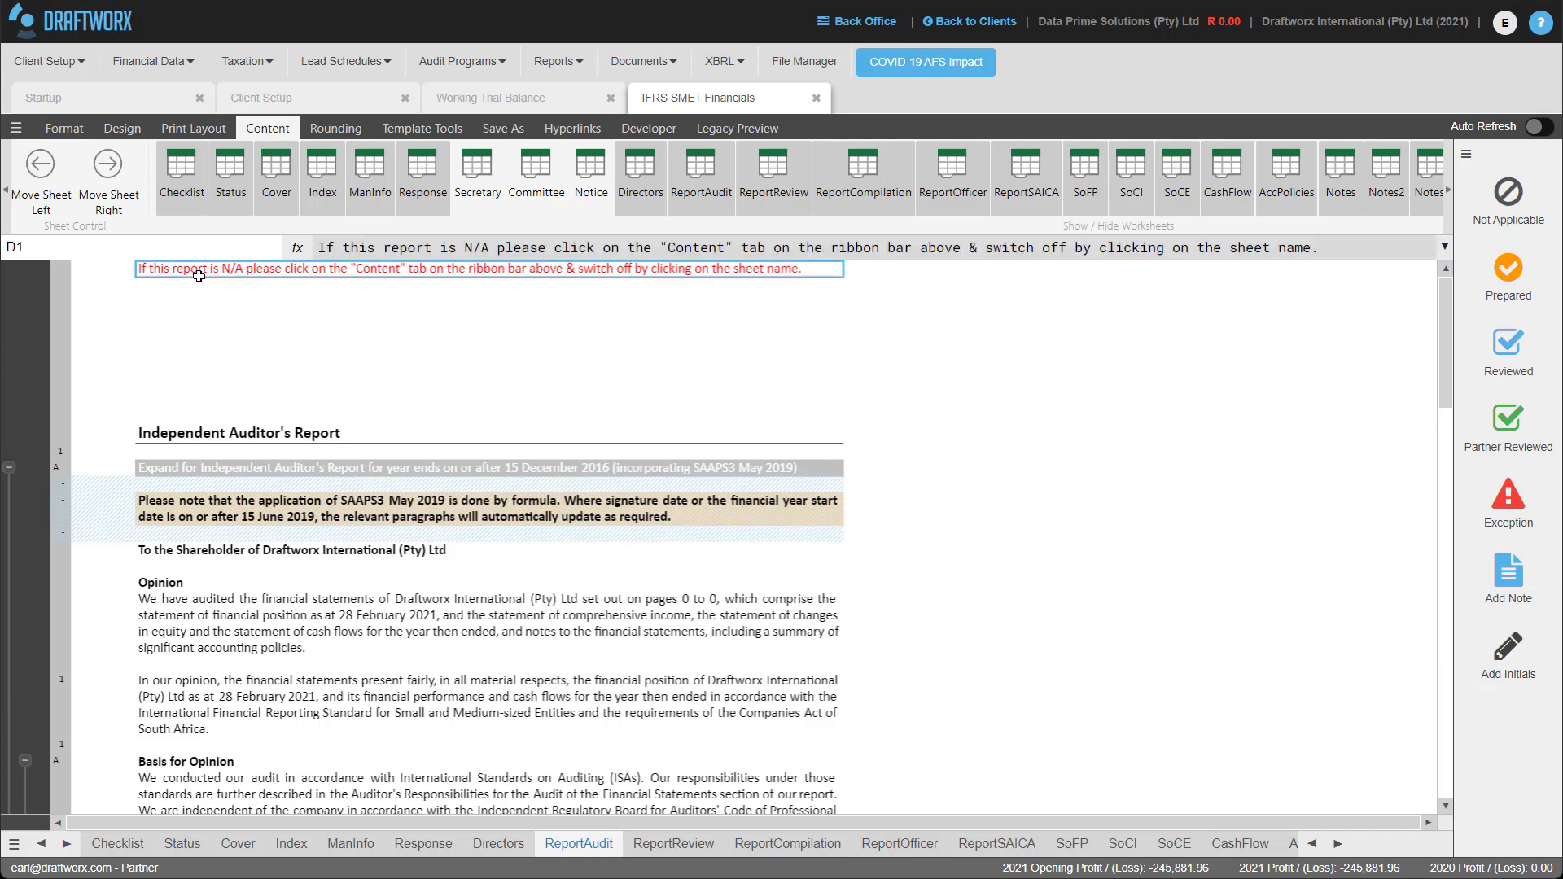
left_click(714, 196)
left_click(773, 183)
left_click(952, 183)
left_click(1027, 183)
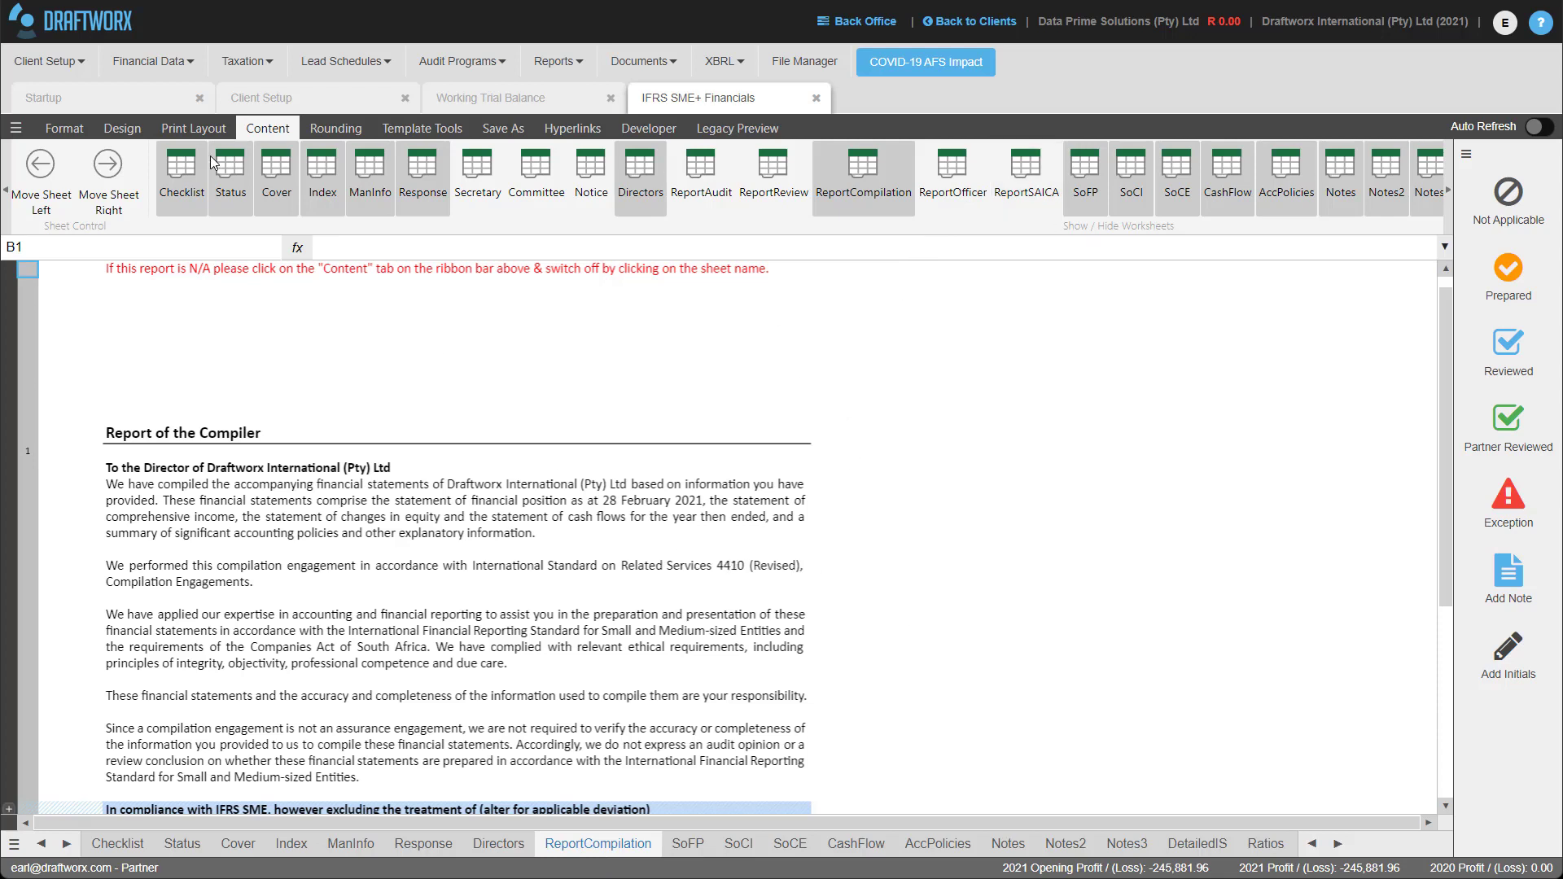
Hide the Checklist and Status sheets, then review the SoFP: total assets 840,648, equity (245,782).
left_click(181, 180)
left_click(228, 203)
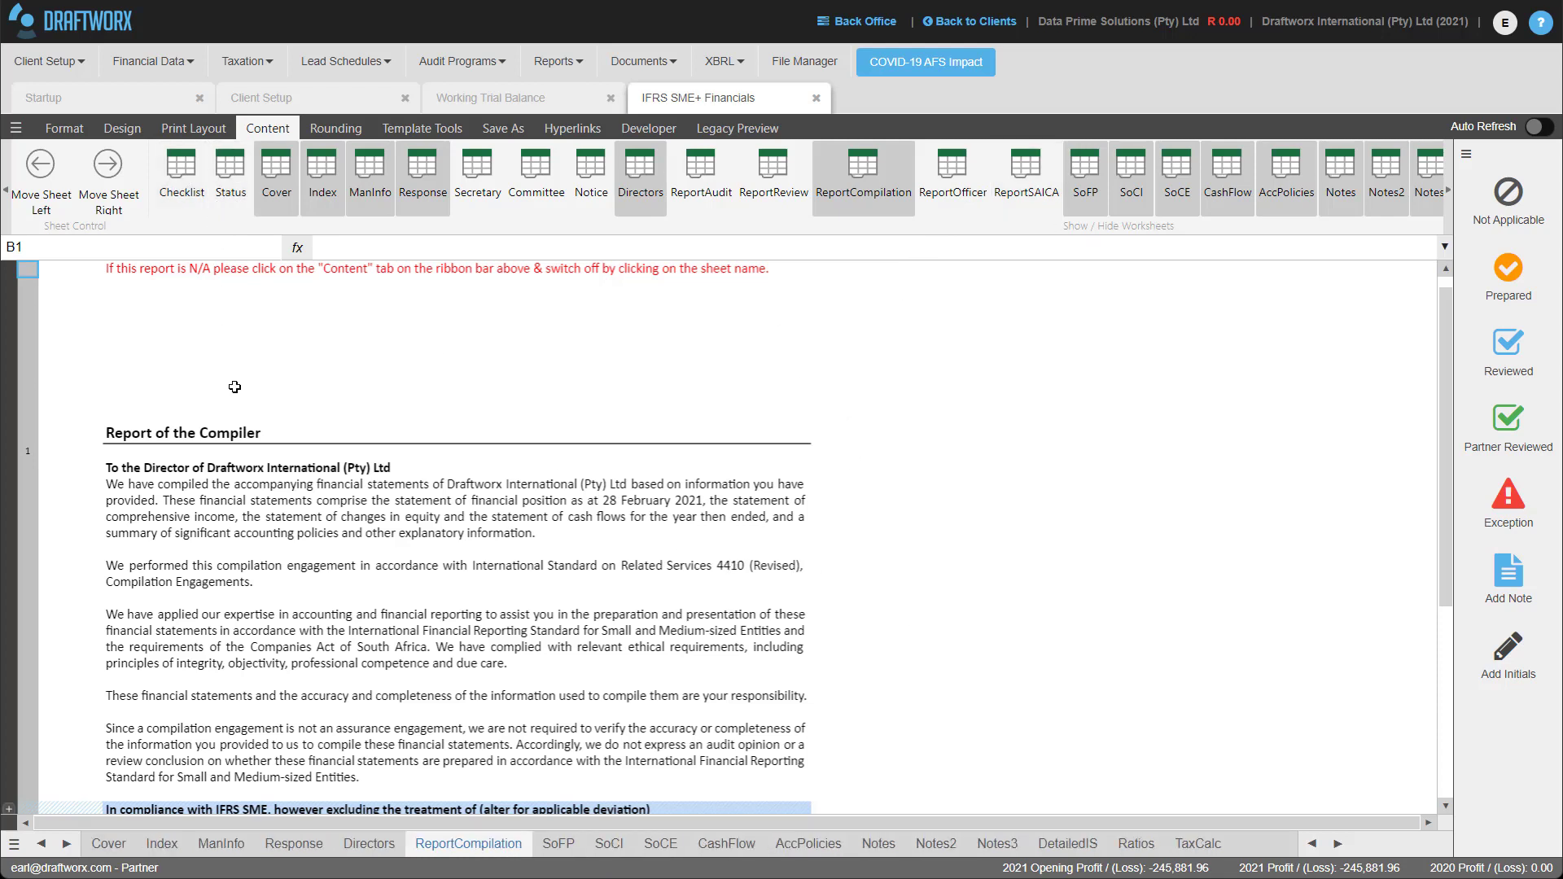
left_click(559, 845)
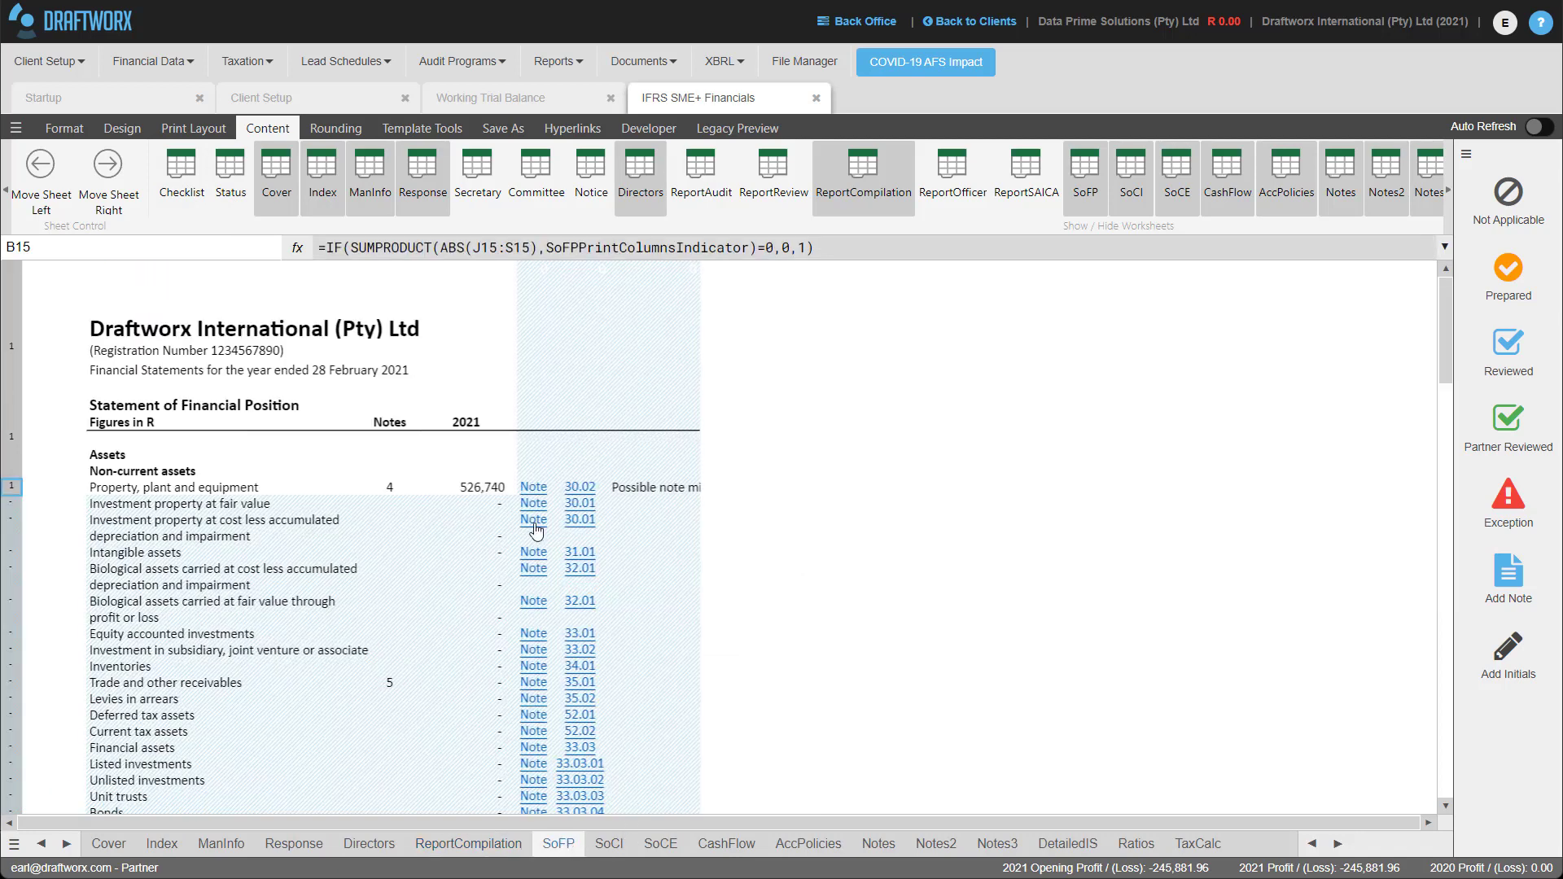
scroll(405, 432, "down", 6)
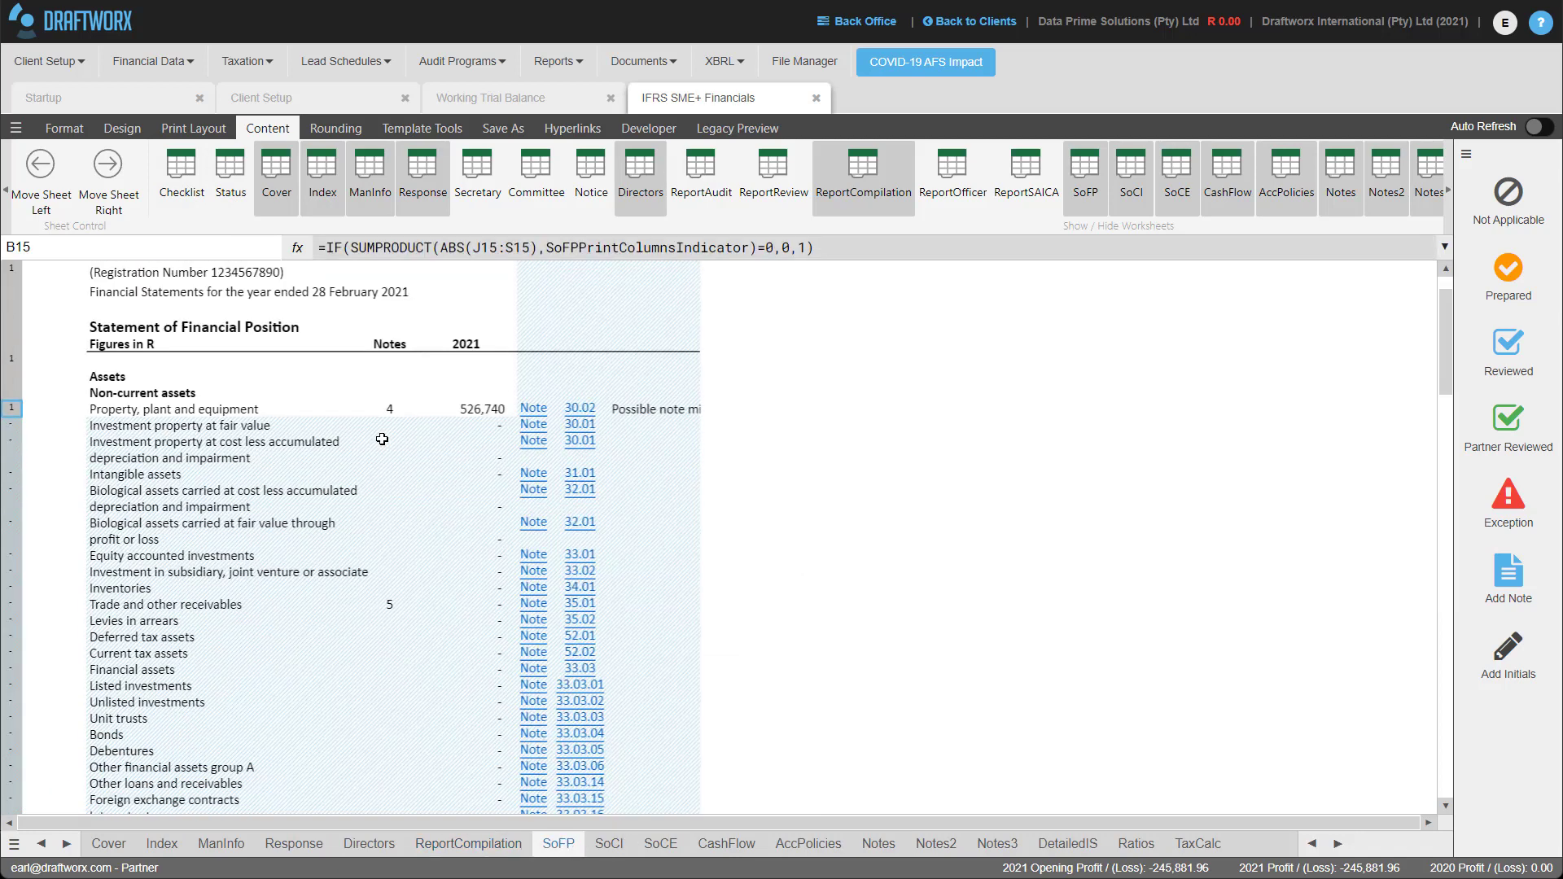
scroll(399, 458, "down", 14)
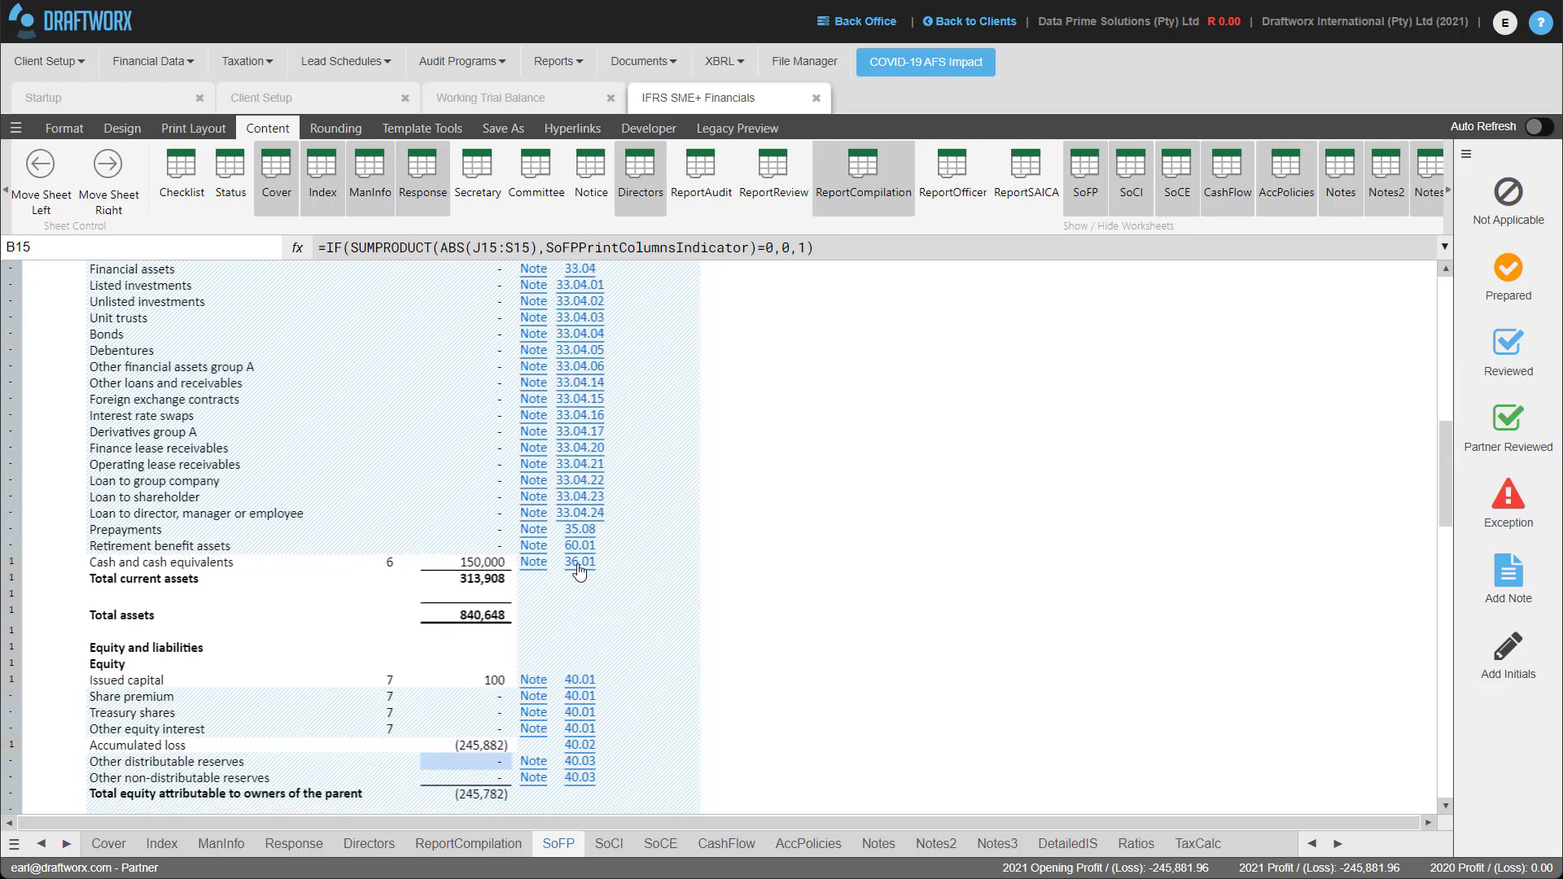
scroll(543, 567, "up", 3)
scroll(544, 568, "up", 16)
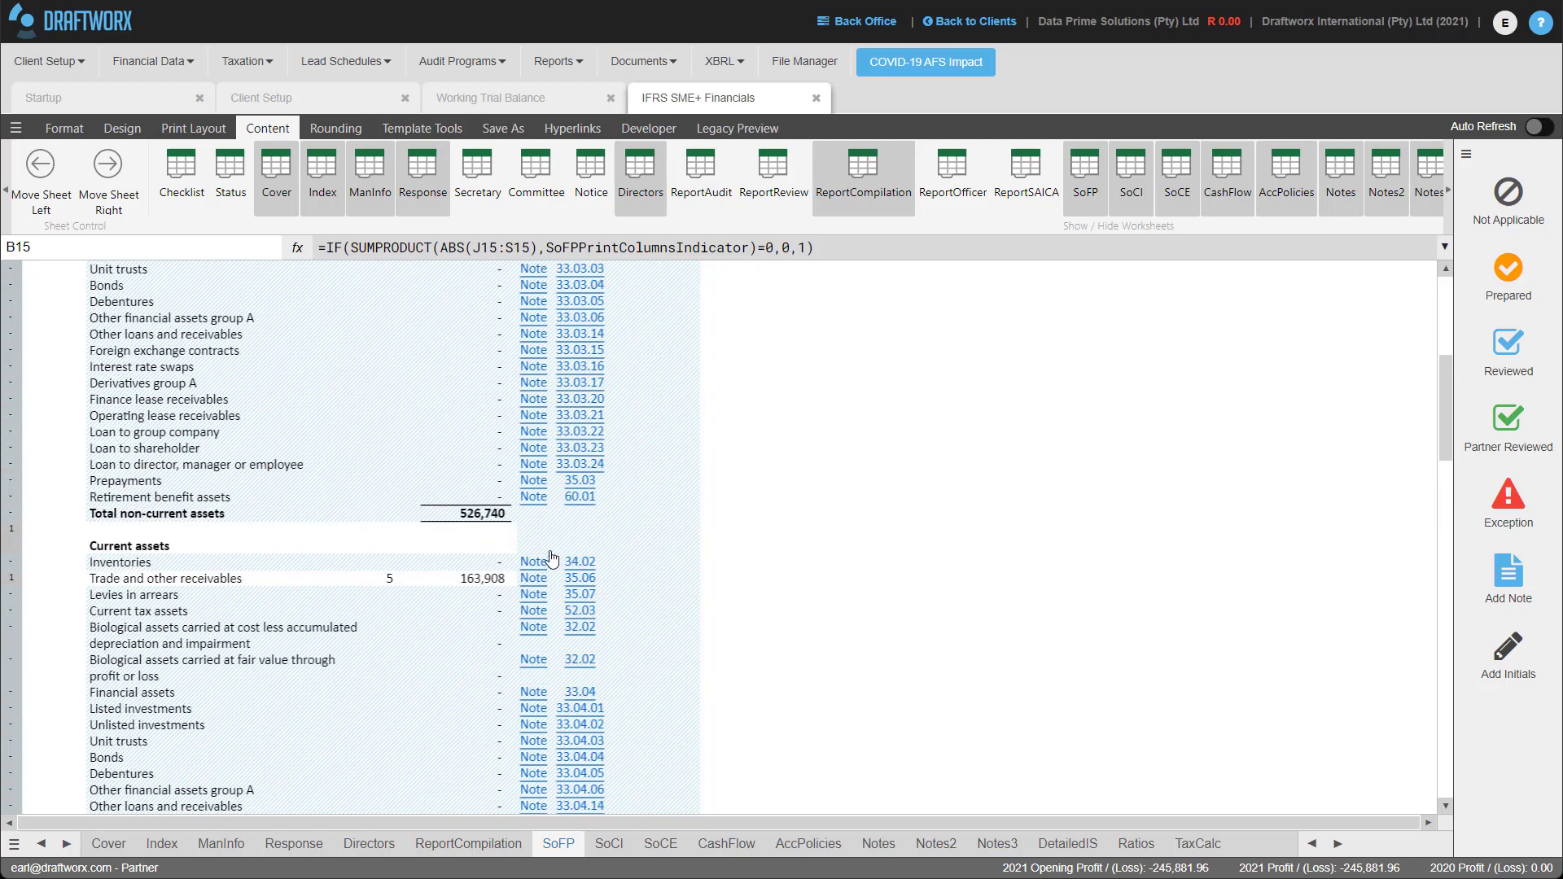
scroll(544, 543, "up", 3)
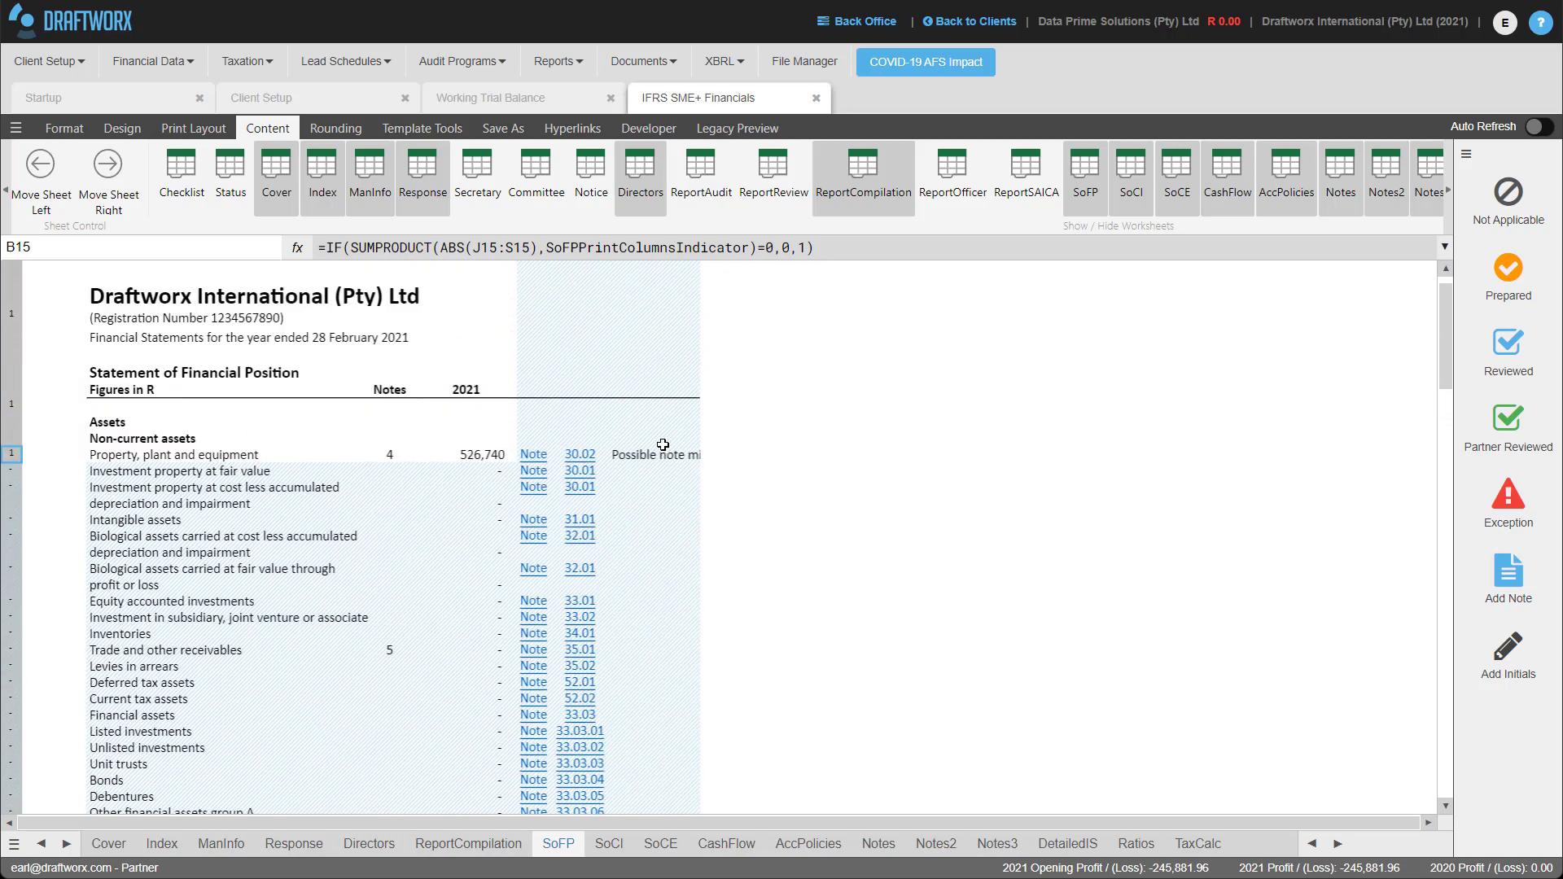
In the PPE note, enter 2021 additions of 70,000 for motor vehicles and 456,740 for office equipment.
left_click(535, 456)
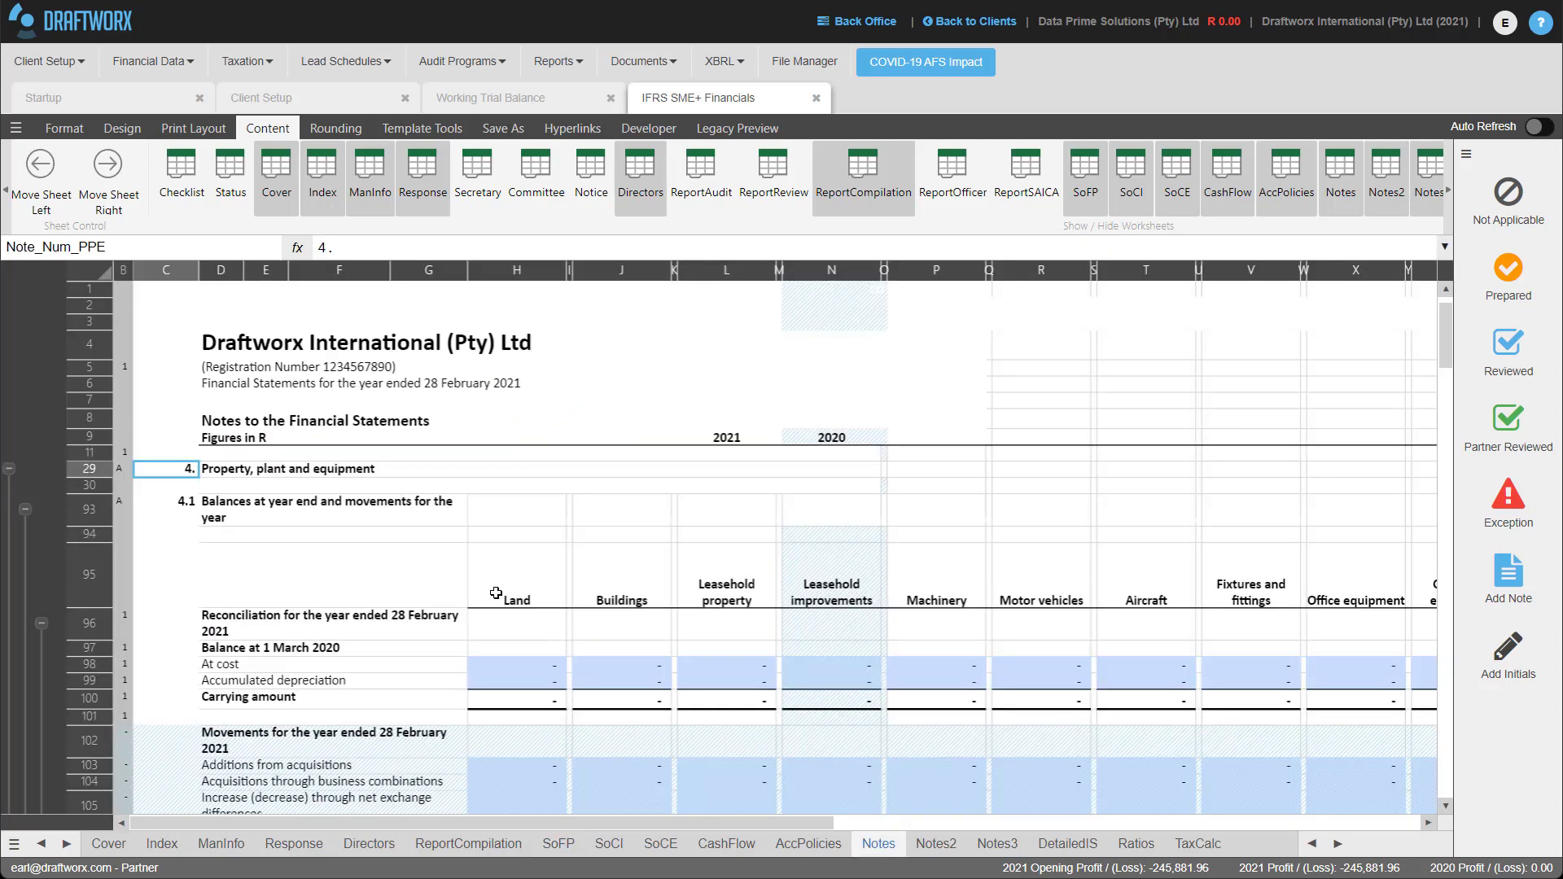
scroll(522, 586, "down", 2)
scroll(538, 582, "down", 5)
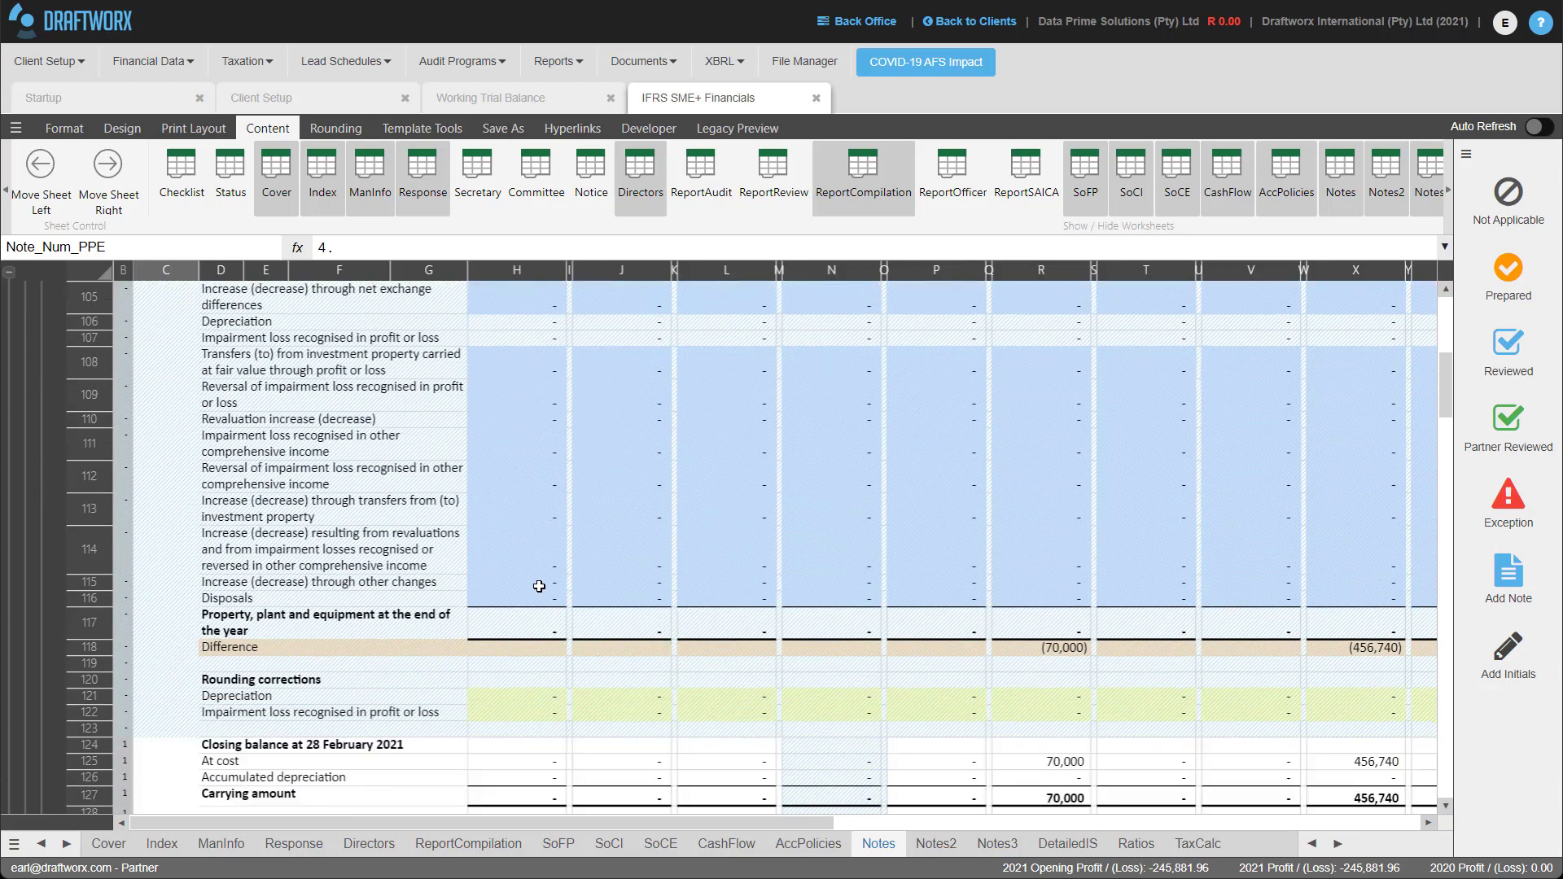
scroll(538, 582, "up", 1)
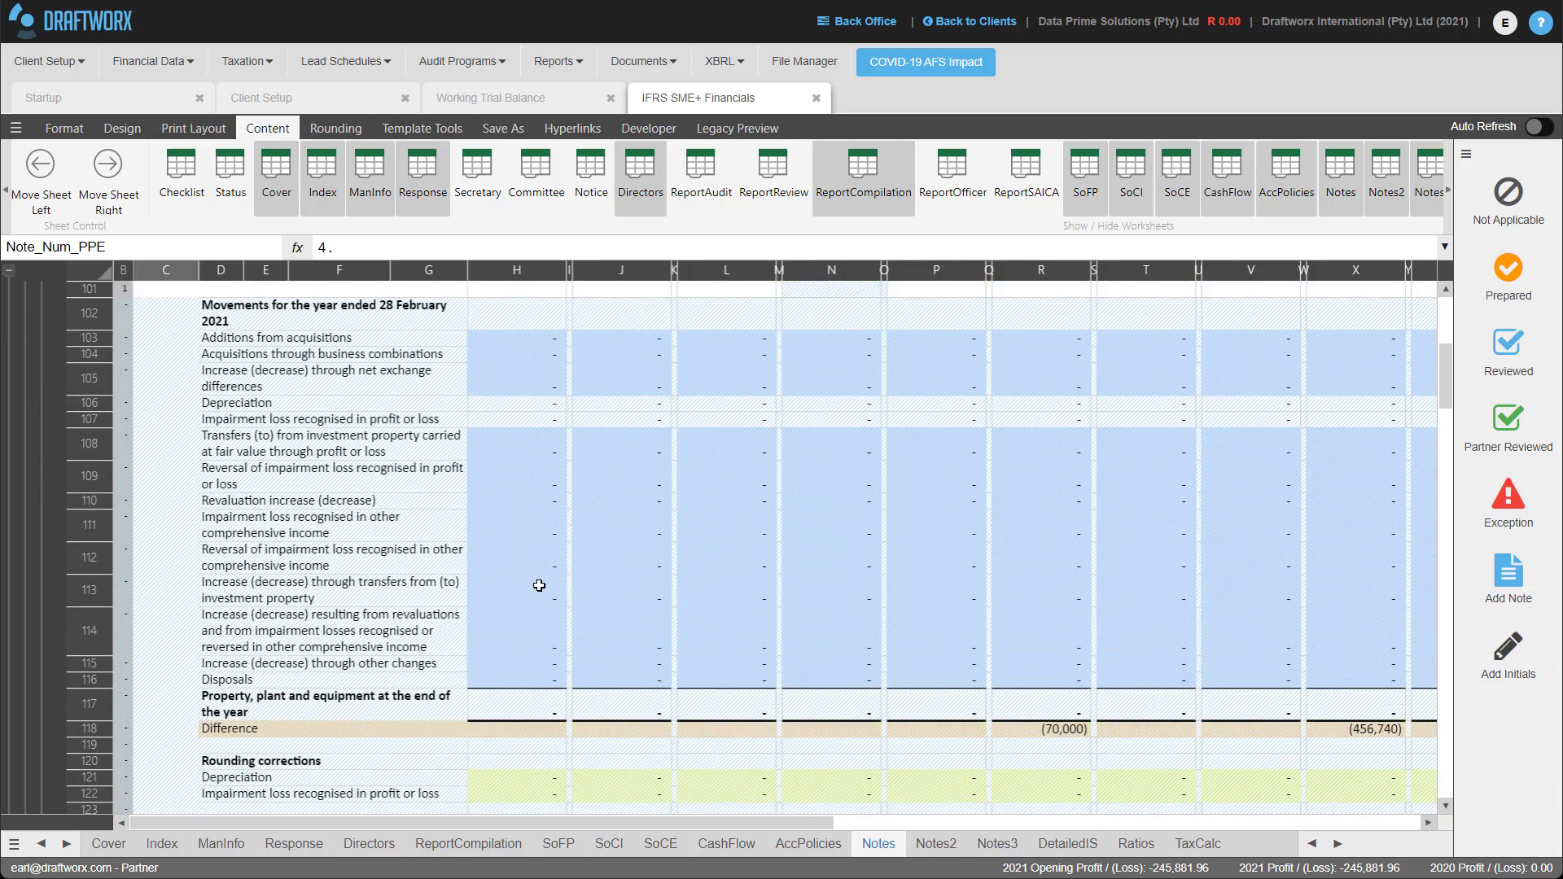
left_click(1057, 340)
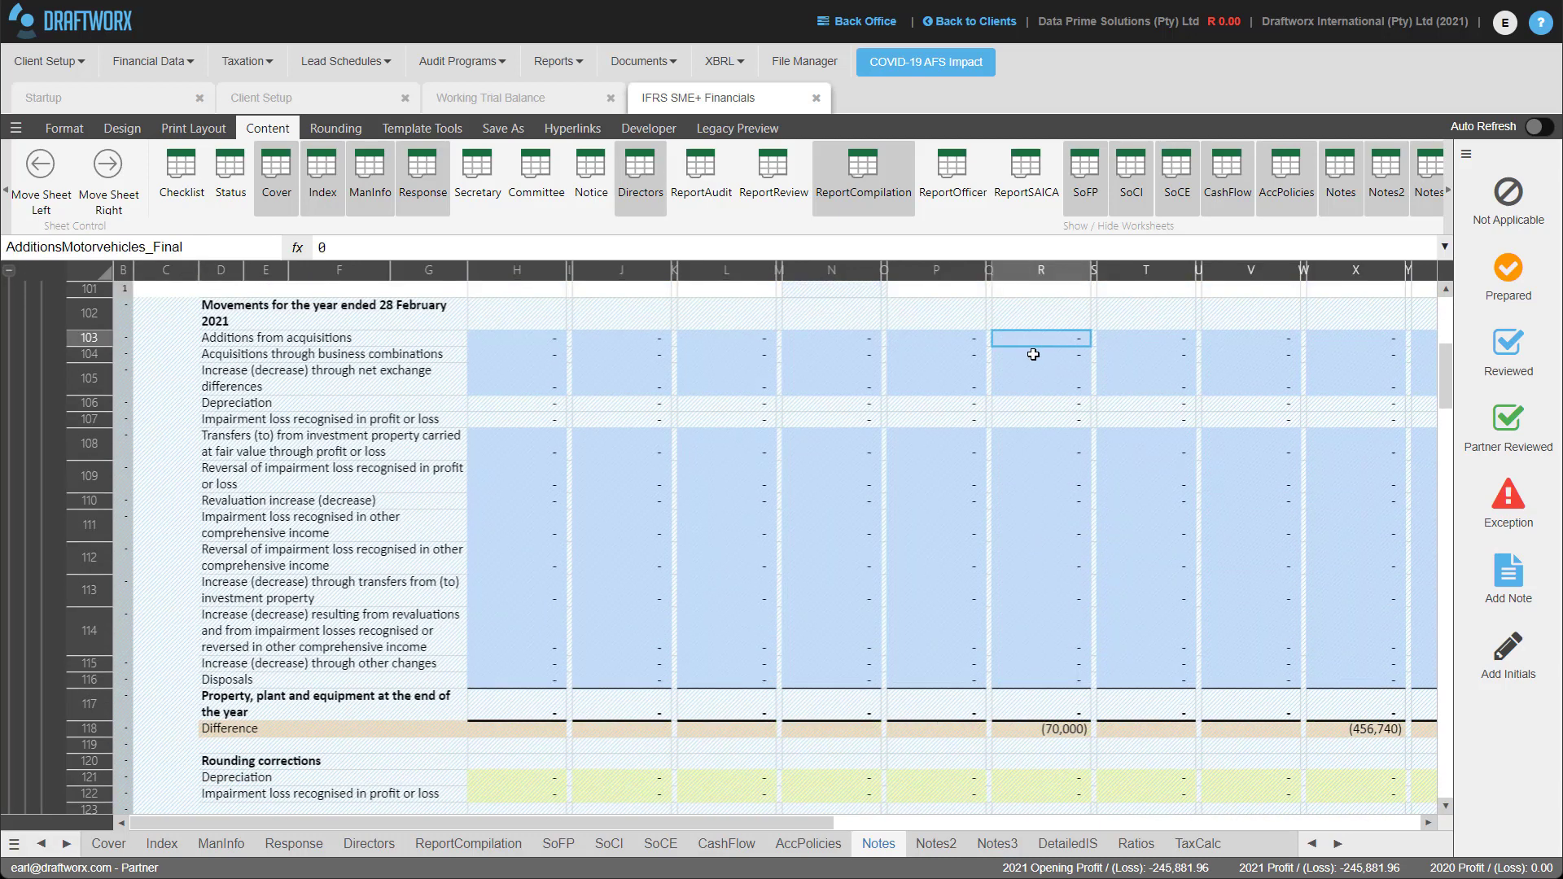
type("70,000")
key("Return")
left_click(1331, 337)
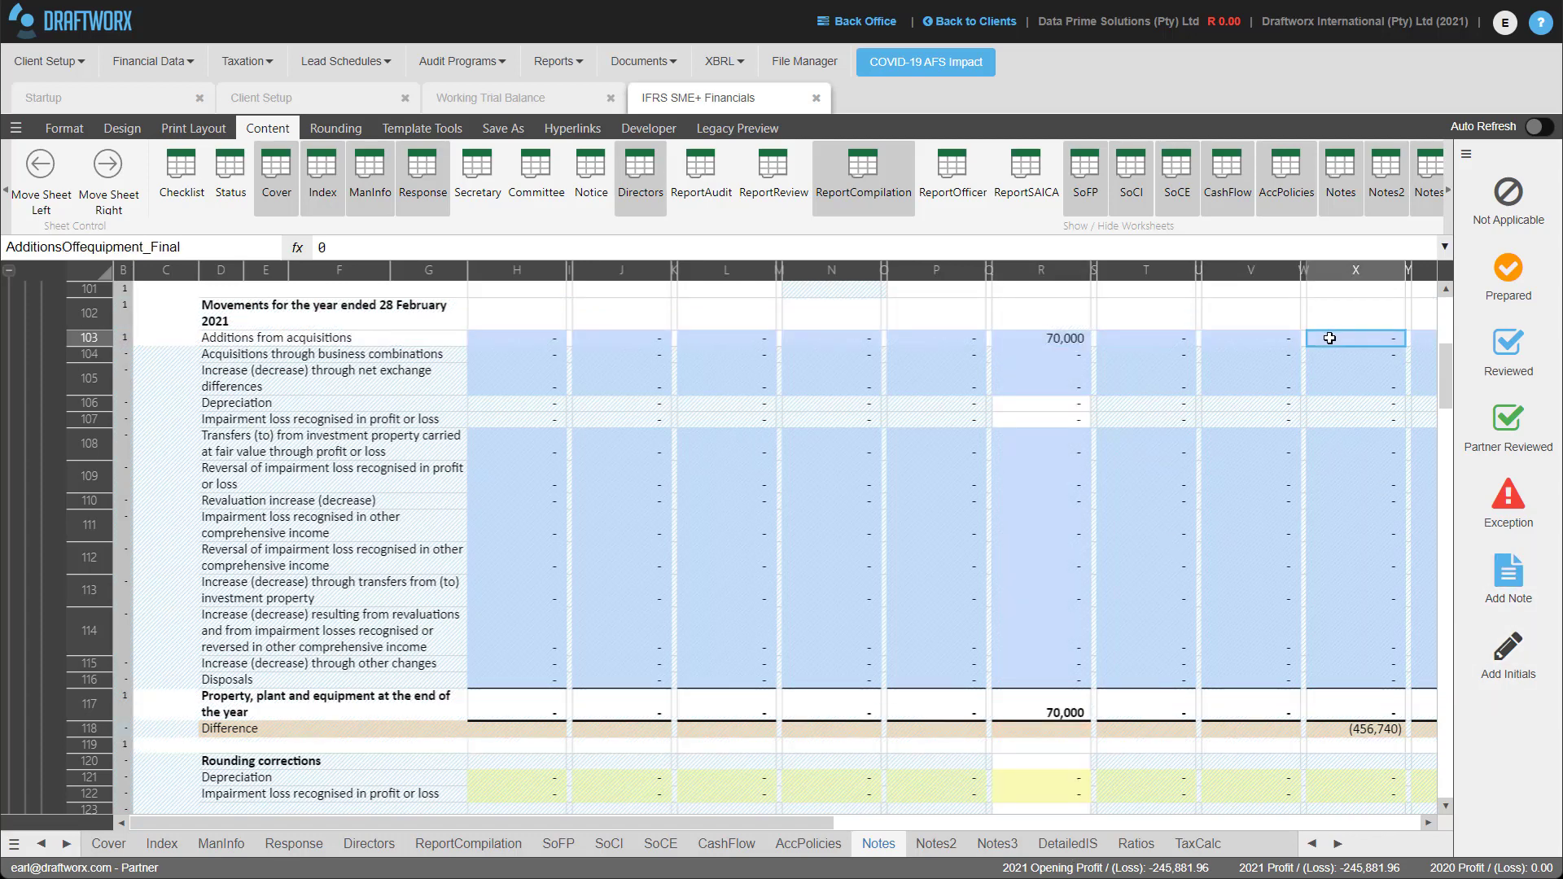
type("5")
type("6,740")
key("Return")
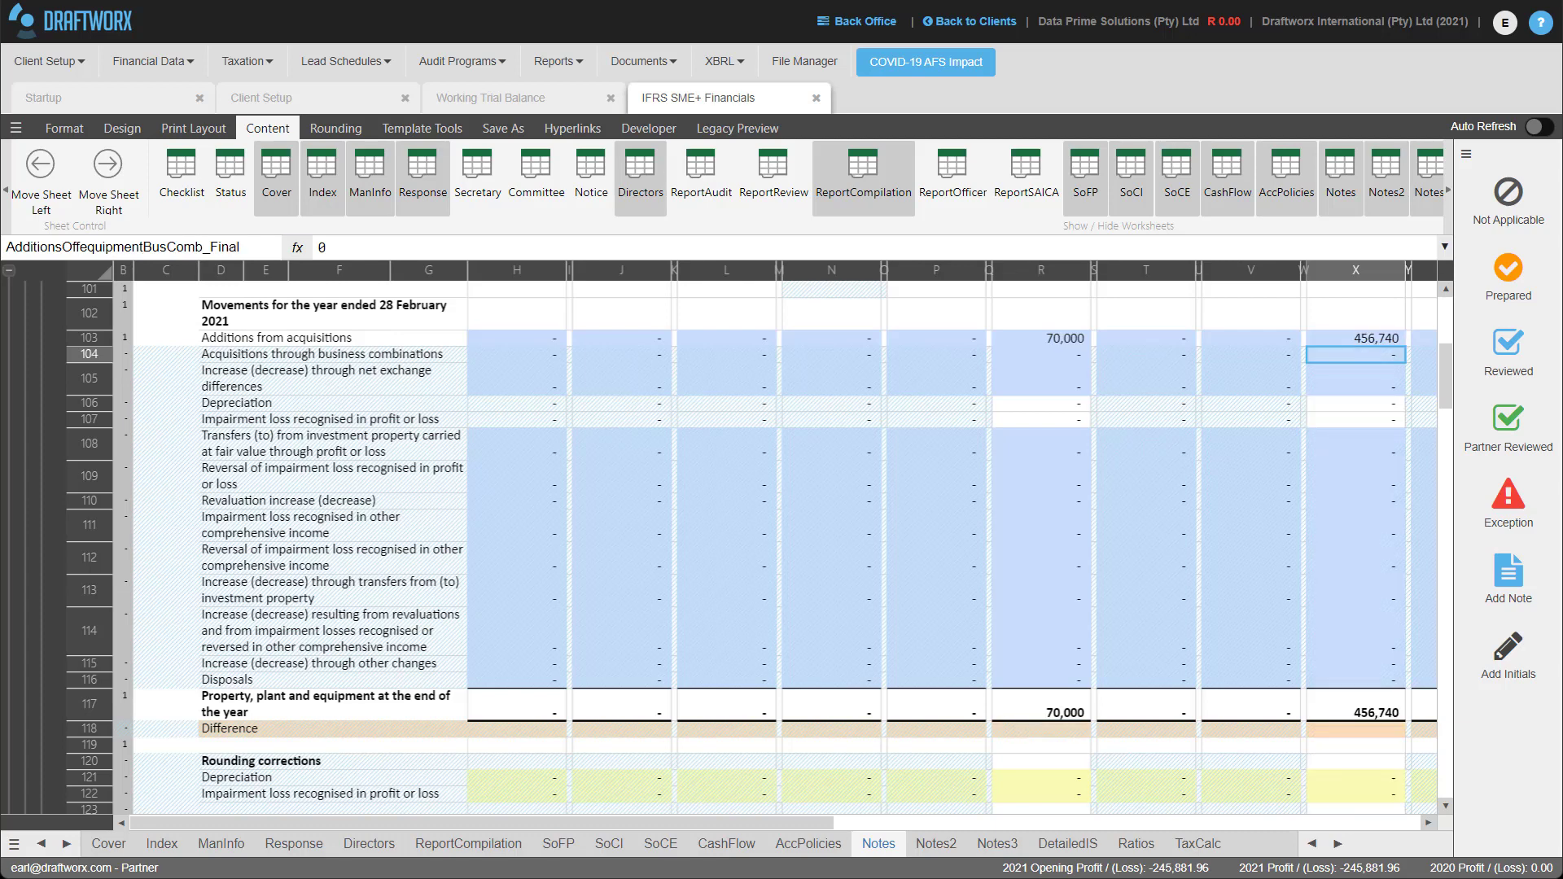
Check the cash flow statement's Purchase of PPE formula in H91 through to closing cash of 150,000.
left_click(721, 845)
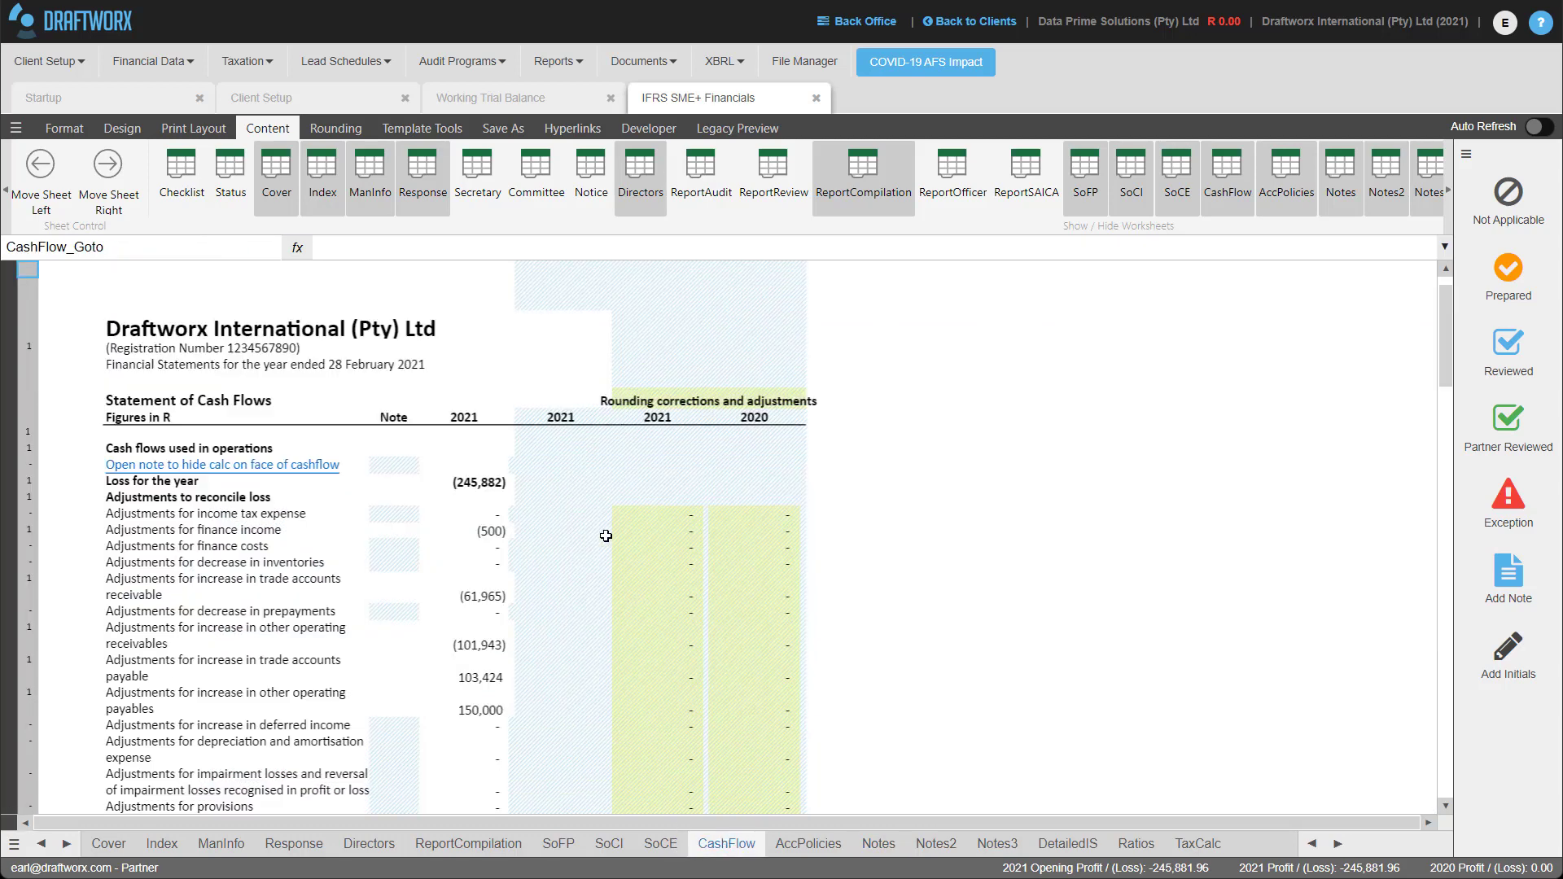
scroll(601, 534, "down", 10)
scroll(603, 547, "down", 8)
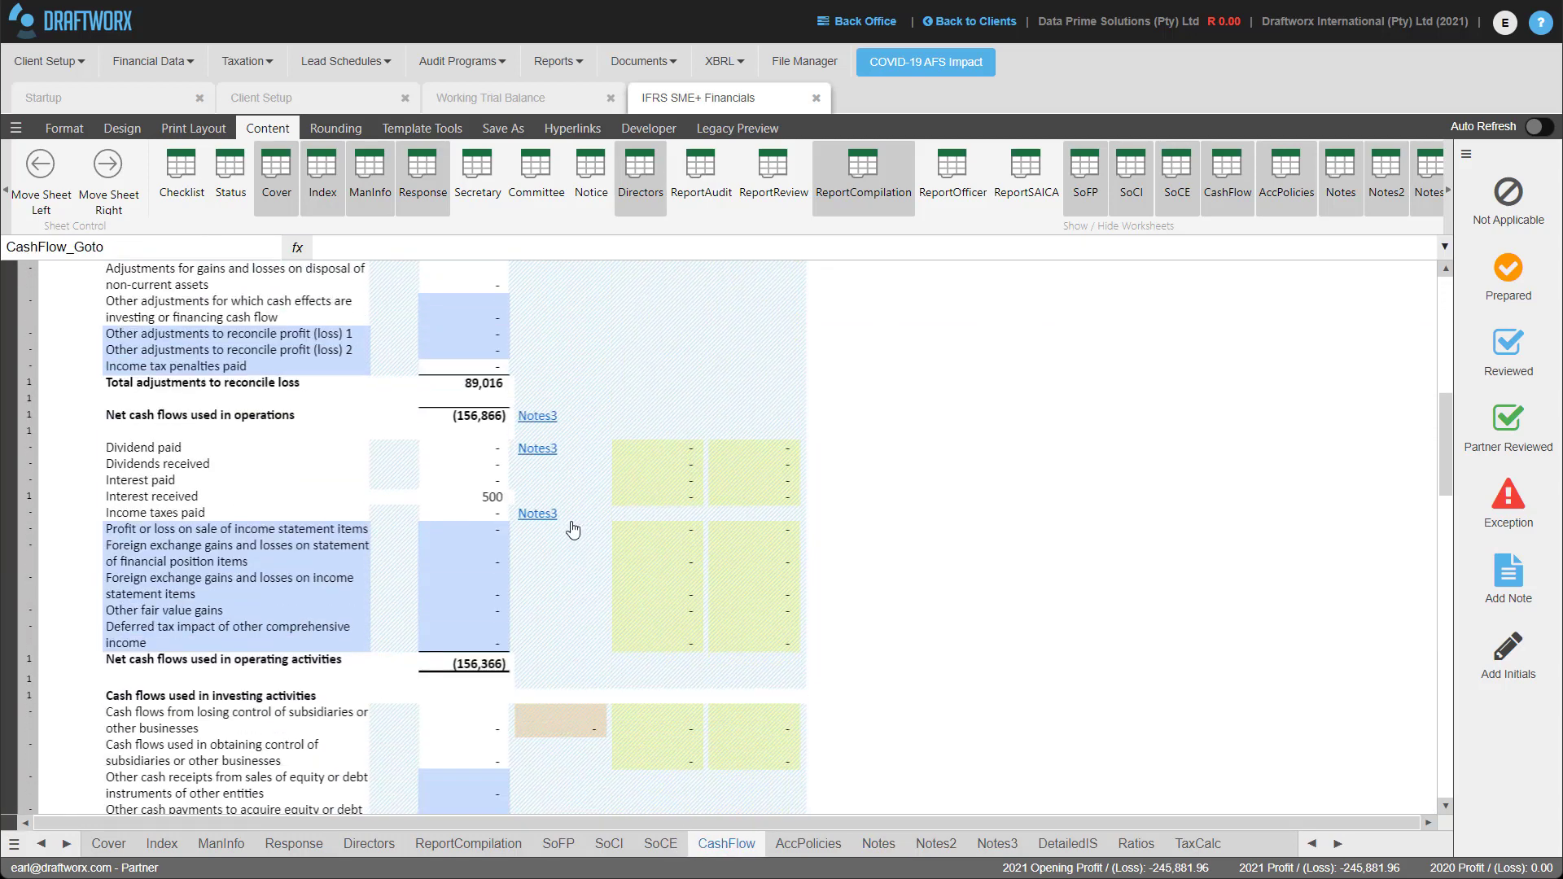
left_click(485, 562)
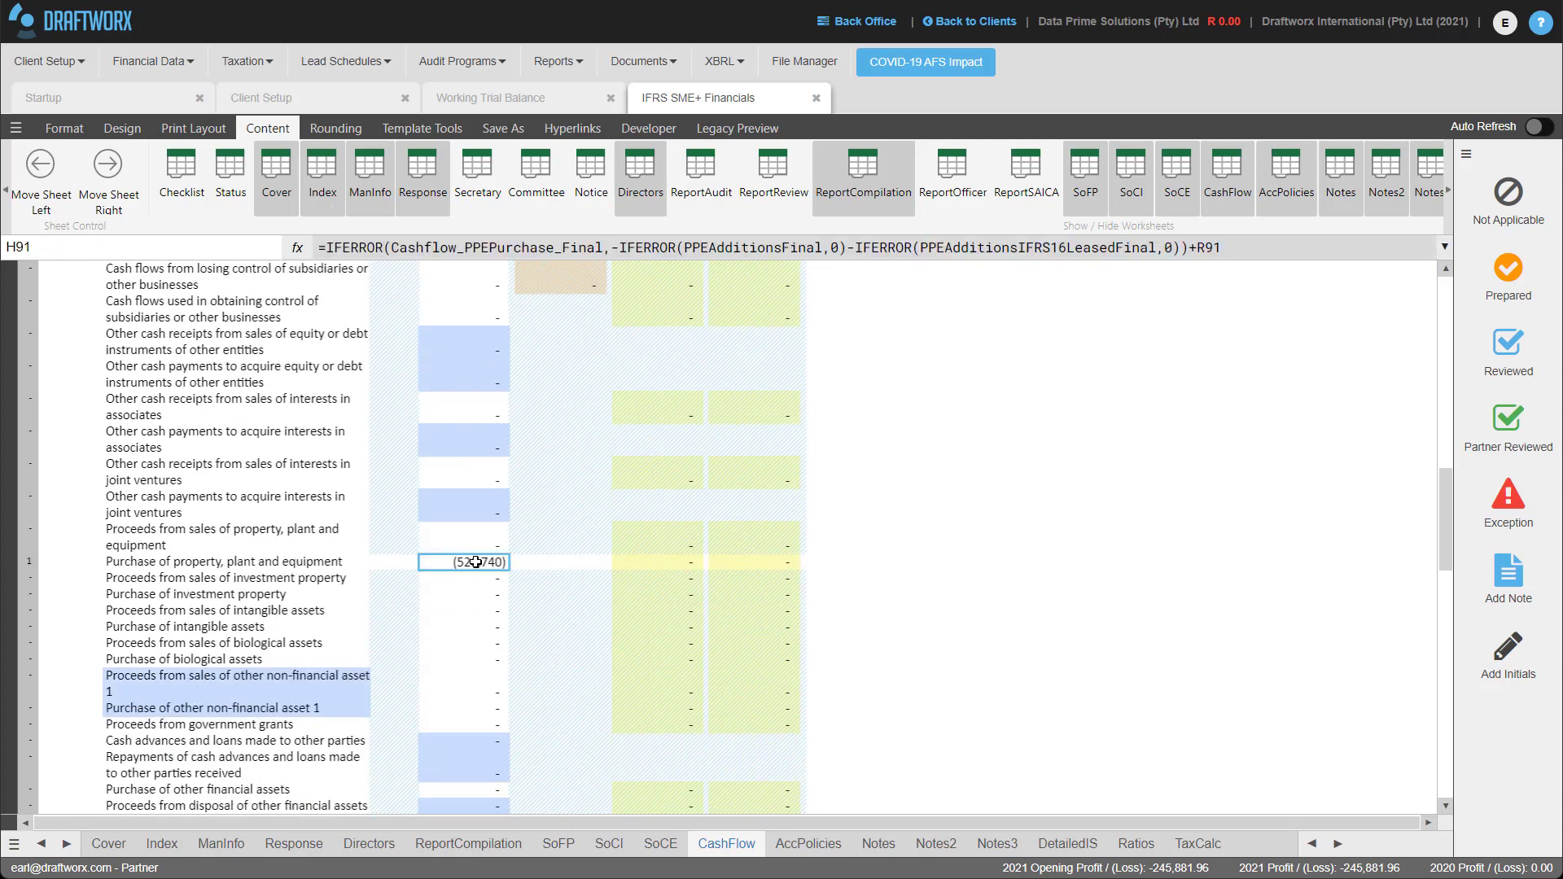
scroll(498, 622, "down", 8)
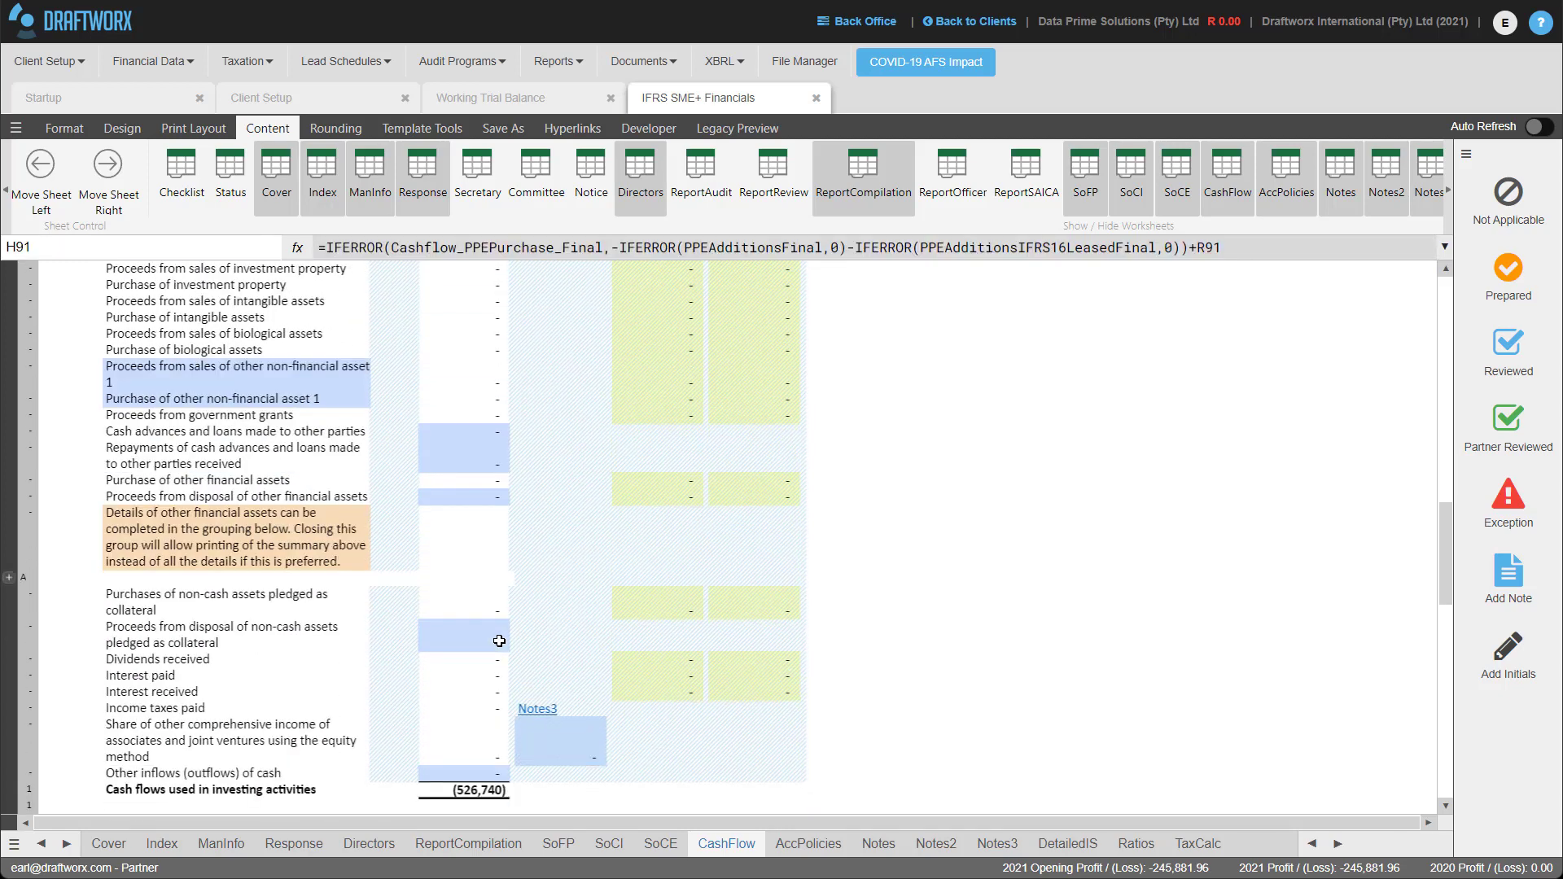
scroll(501, 644, "down", 10)
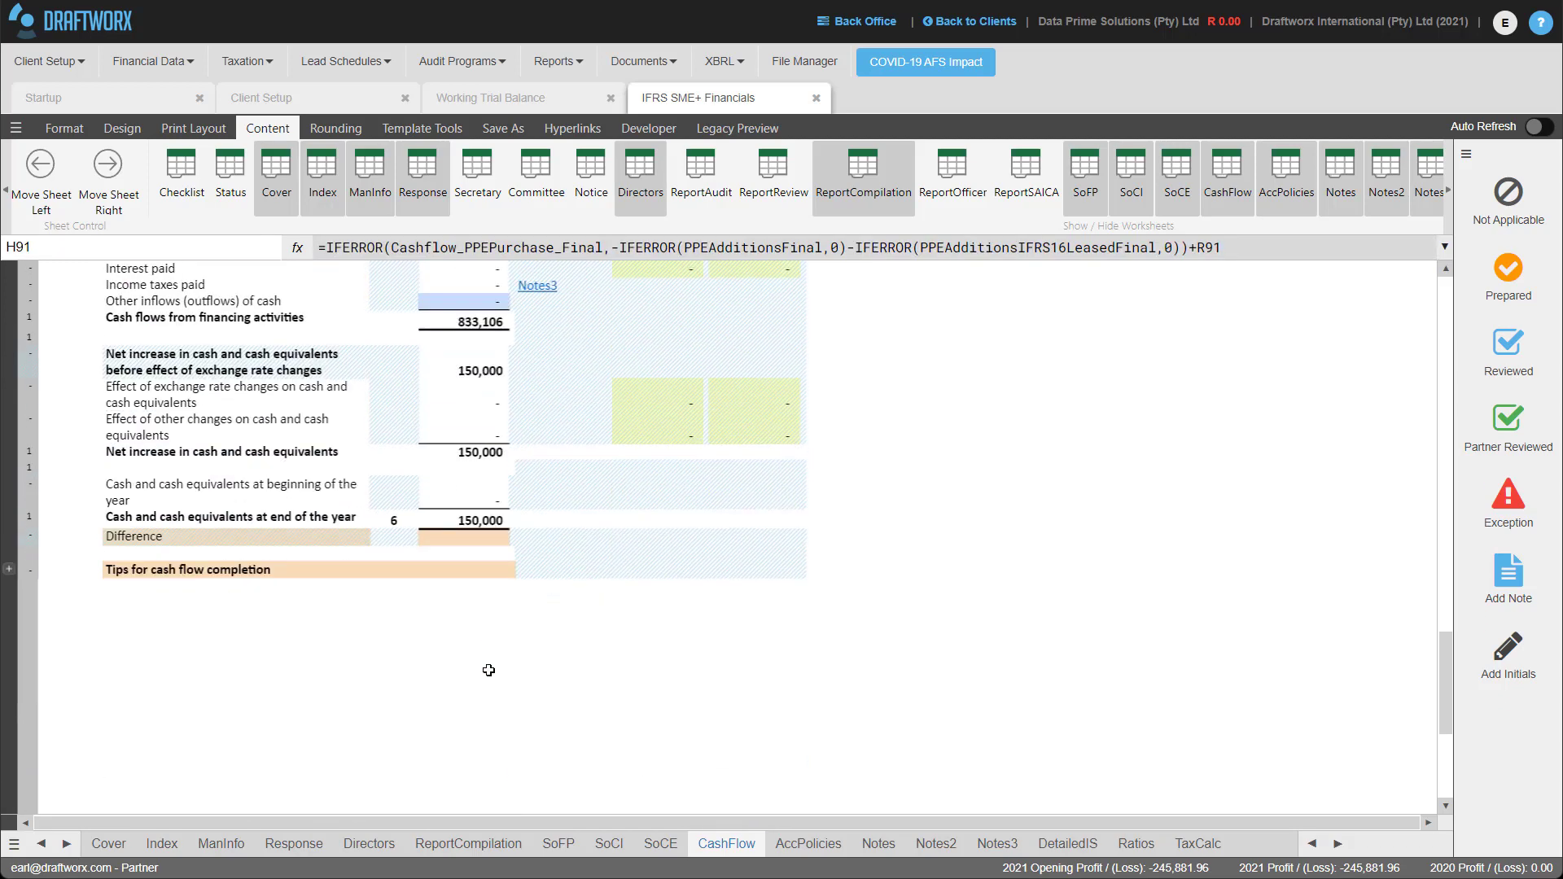
left_click(805, 841)
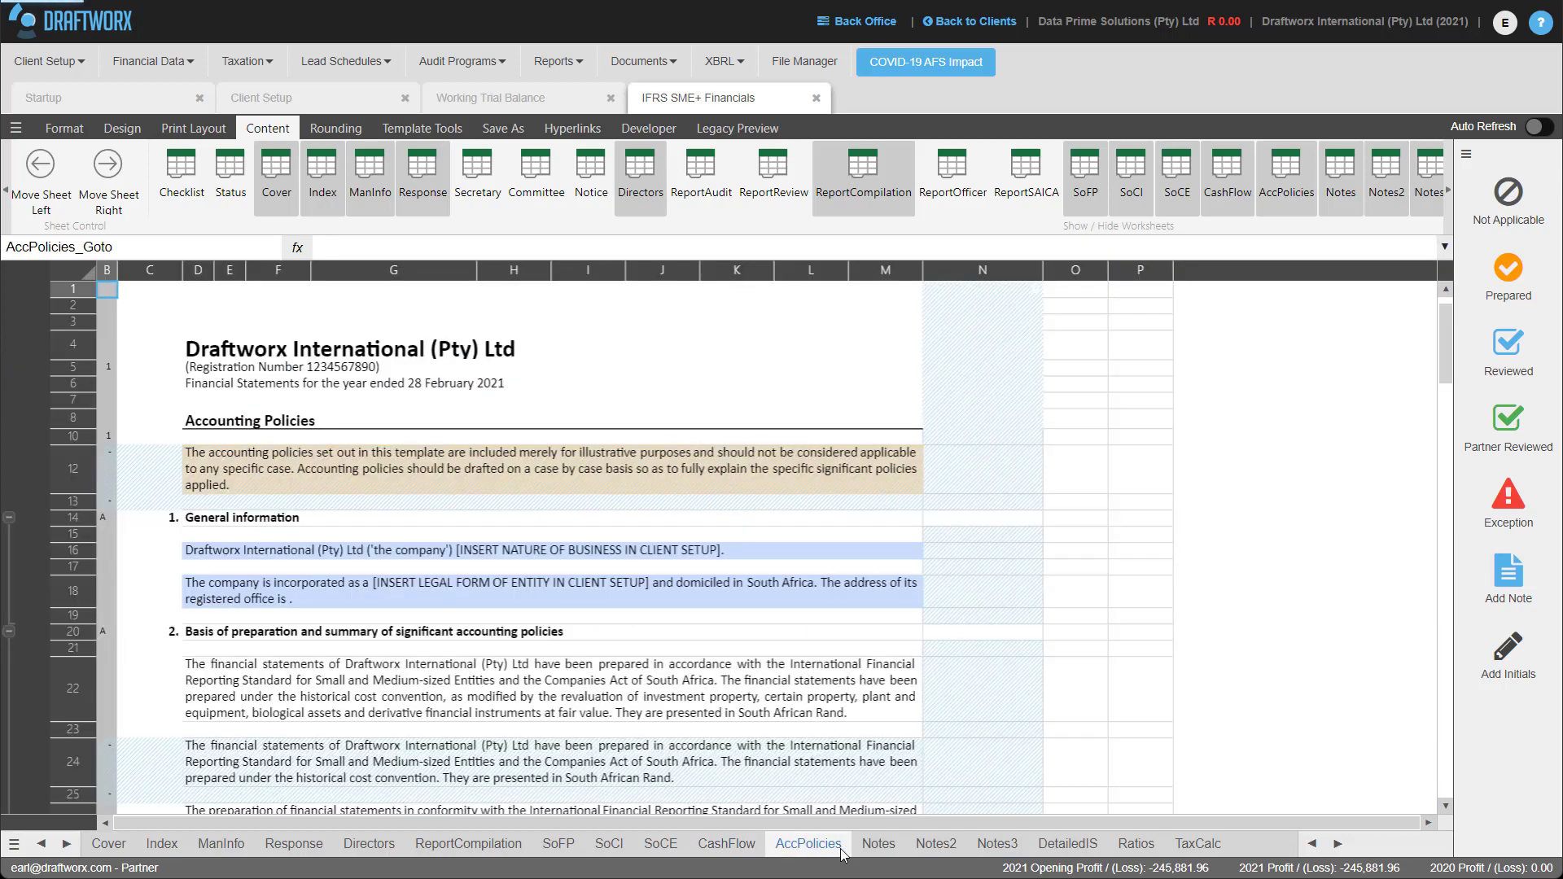
On the Notes sheet, collapse the 2020 PPE reconciliation rows and briefly expand the Revaluation disclosure.
left_click(877, 844)
scroll(612, 457, "down", 10)
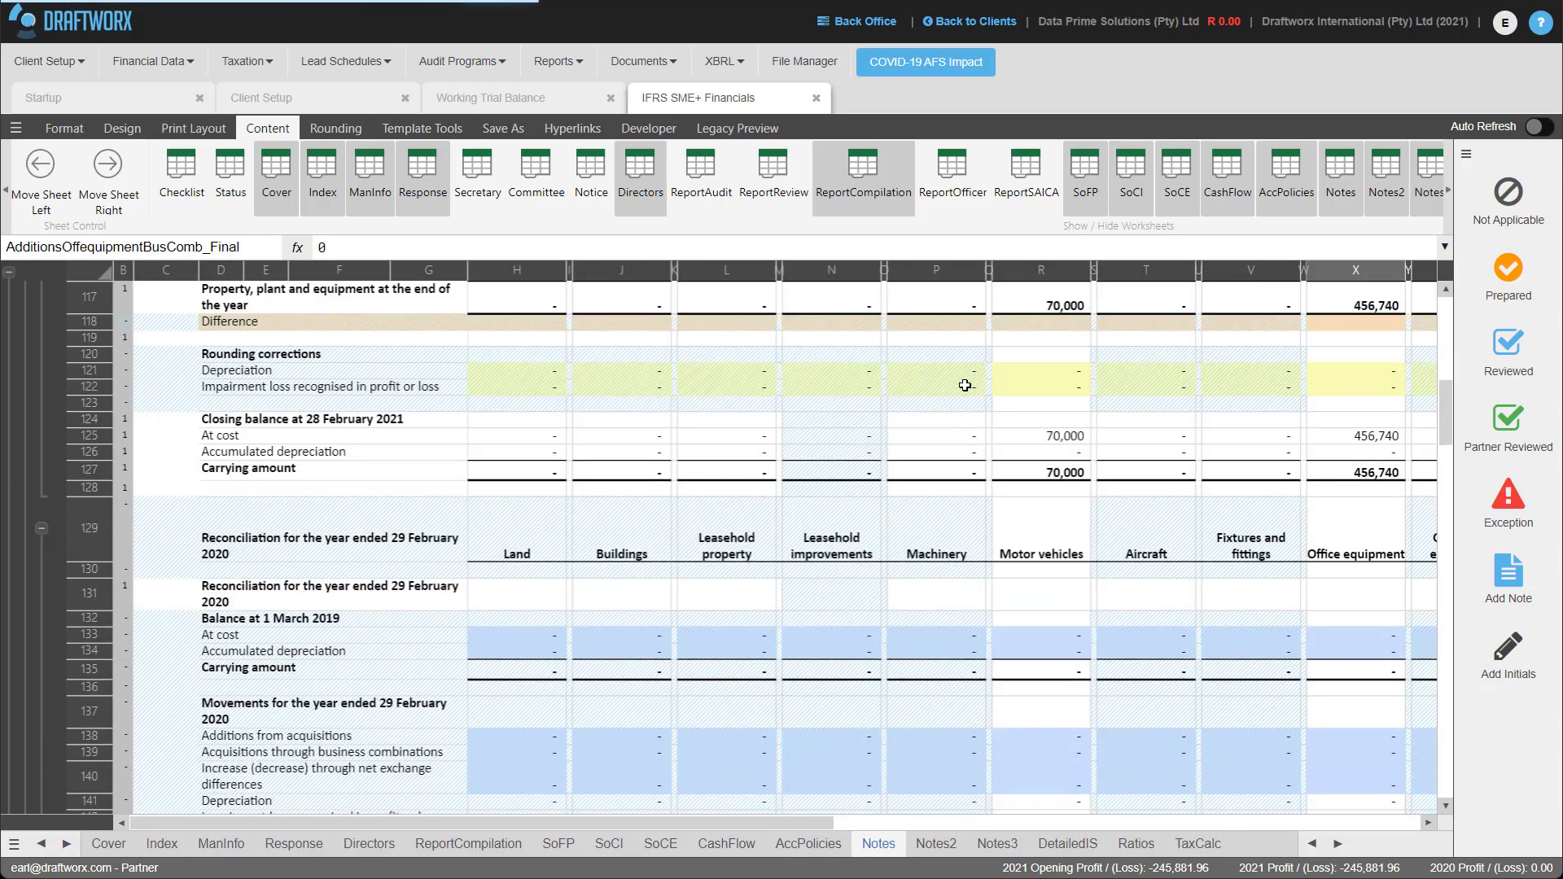
scroll(926, 501, "down", 3)
scroll(914, 510, "up", 8)
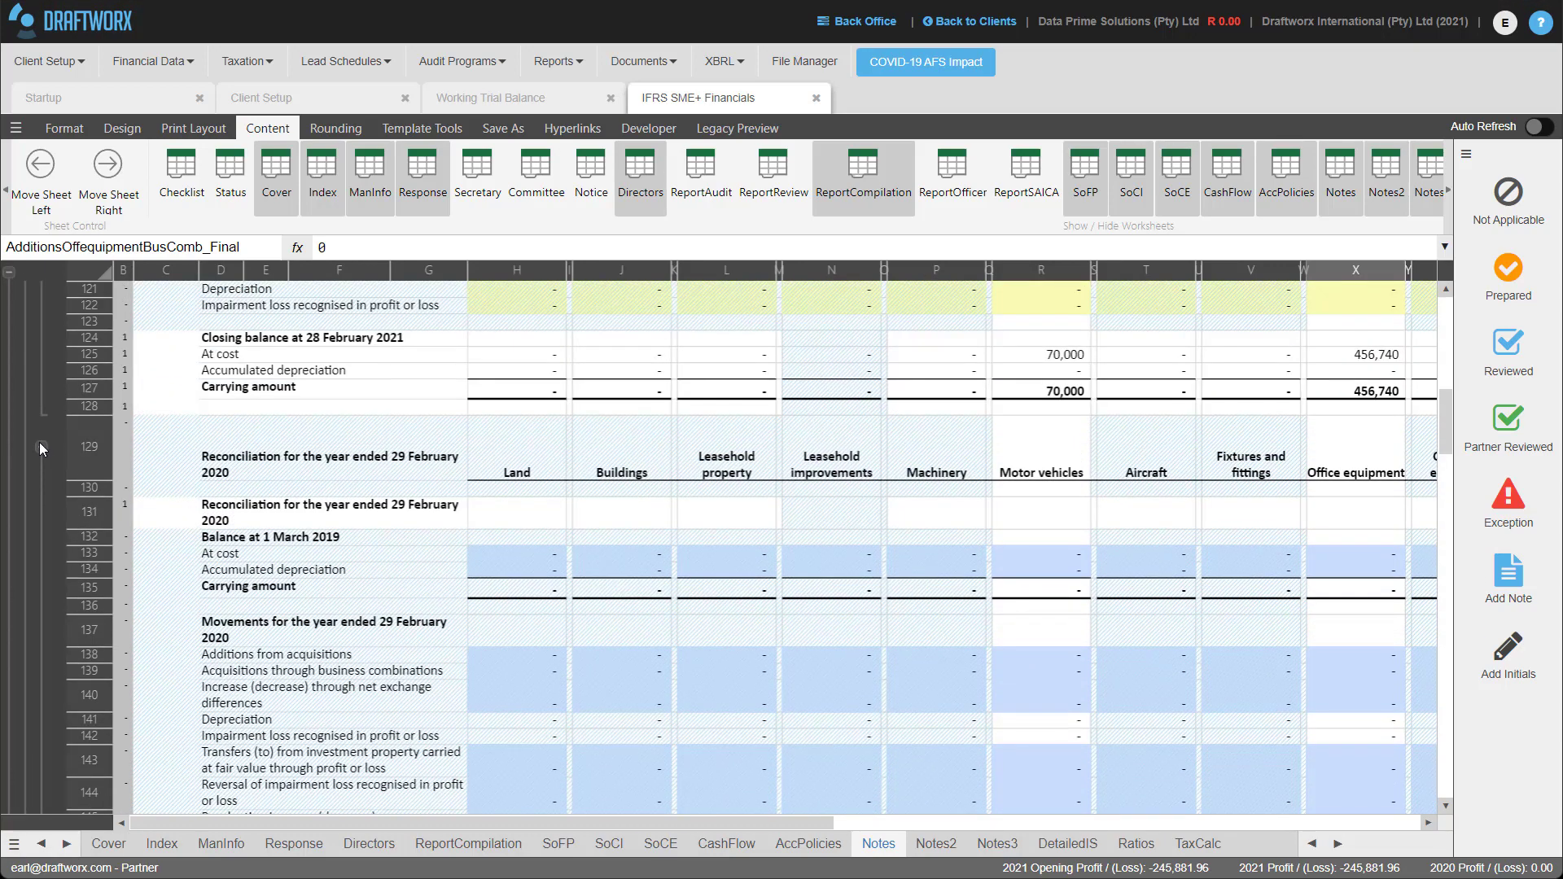
left_click(40, 444)
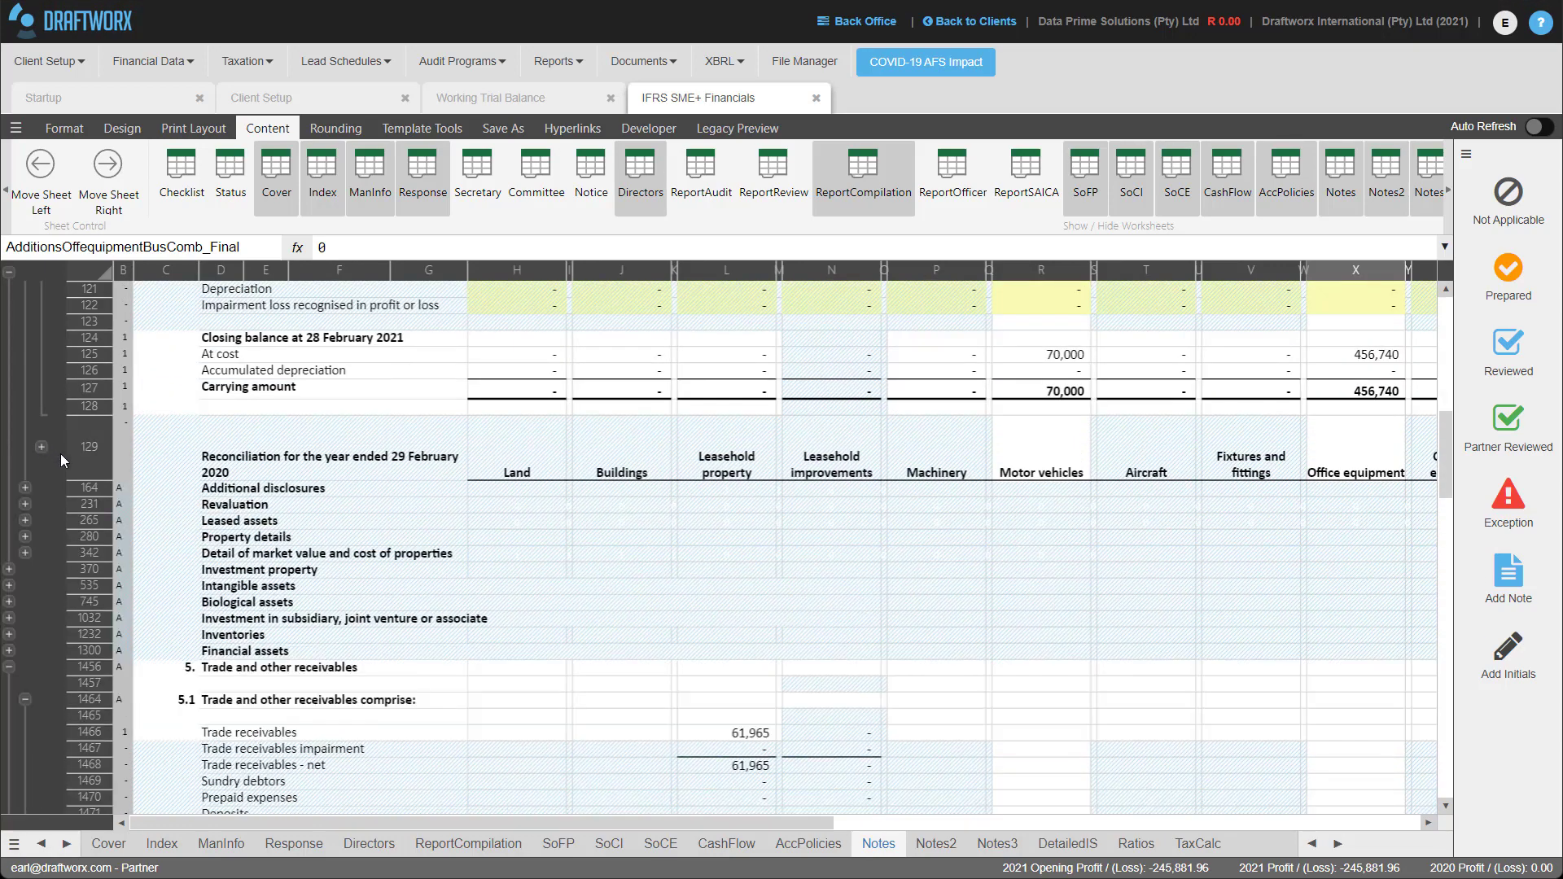
left_click(26, 504)
left_click(25, 504)
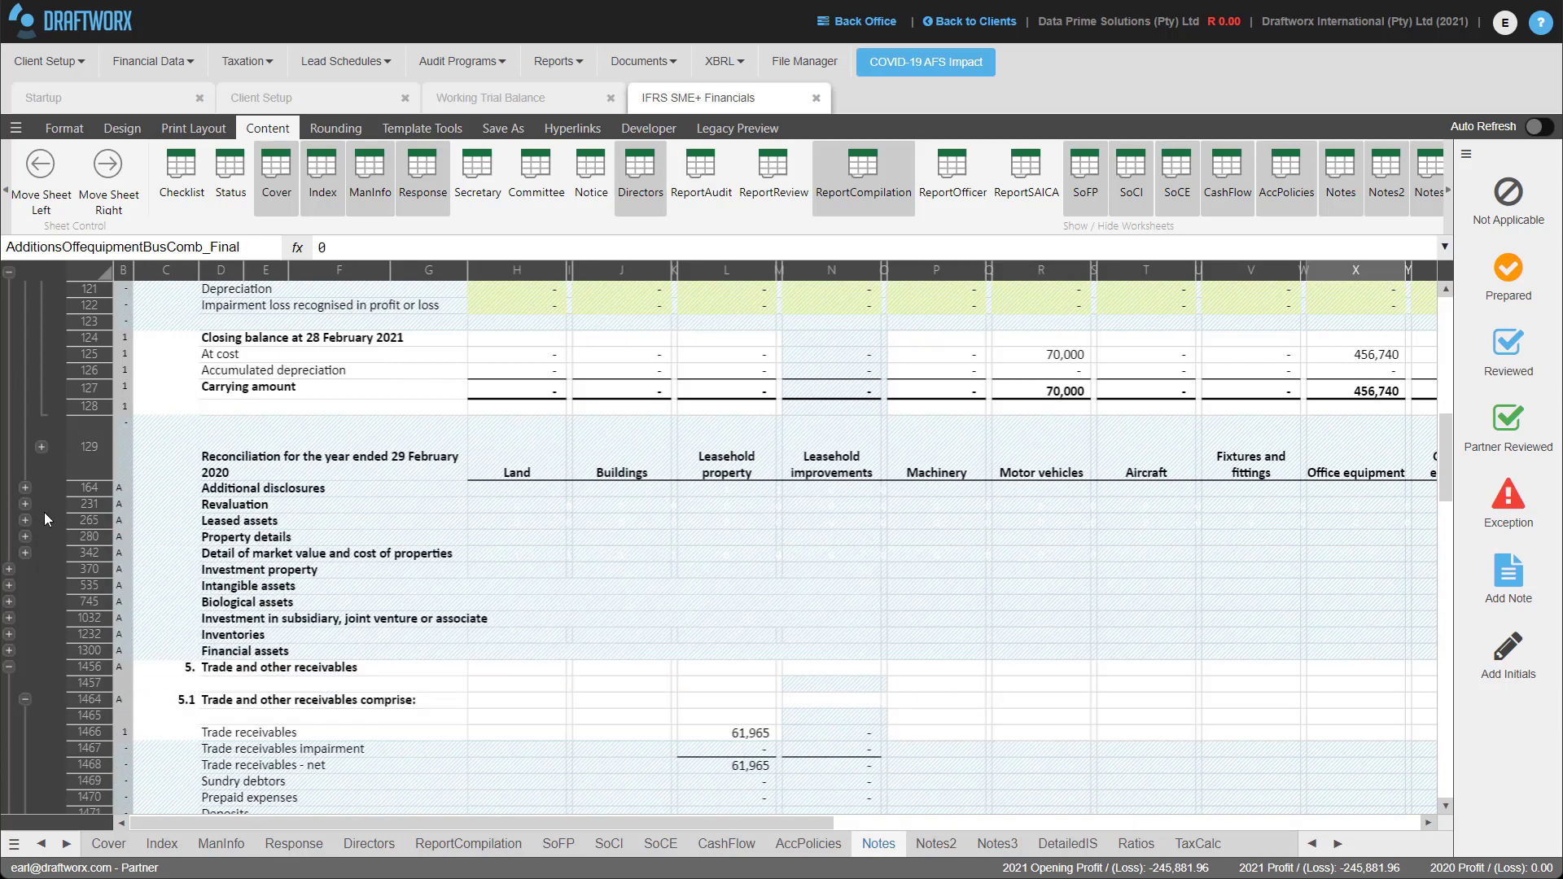
Expand the receivables impairment movements, check the 2021 impairment raised entry, then collapse the section.
scroll(173, 545, "down", 6)
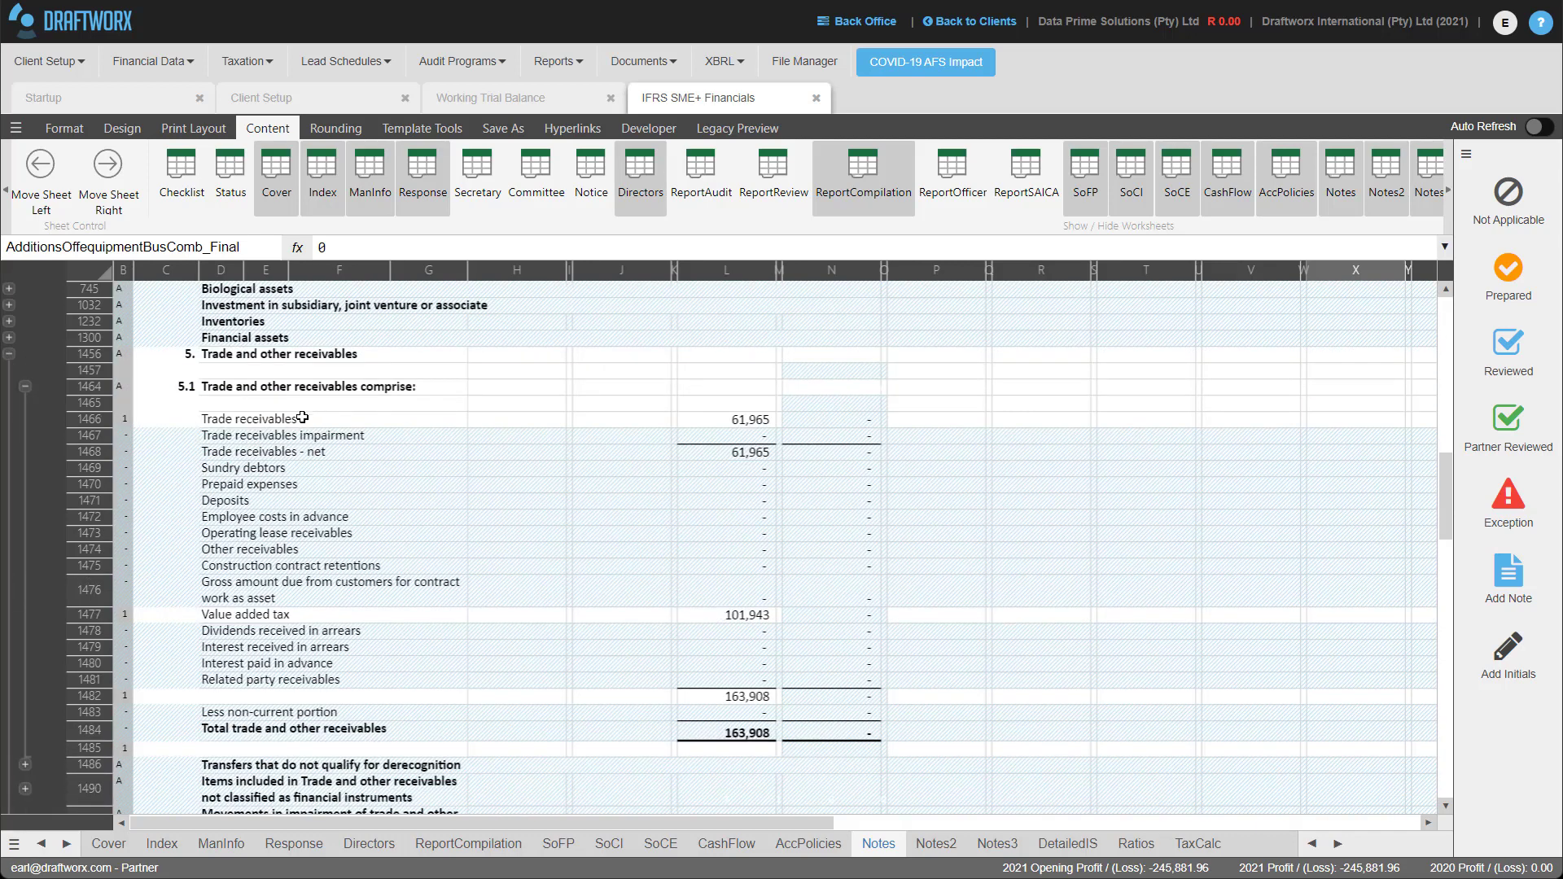
scroll(309, 516, "down", 2)
scroll(310, 516, "down", 2)
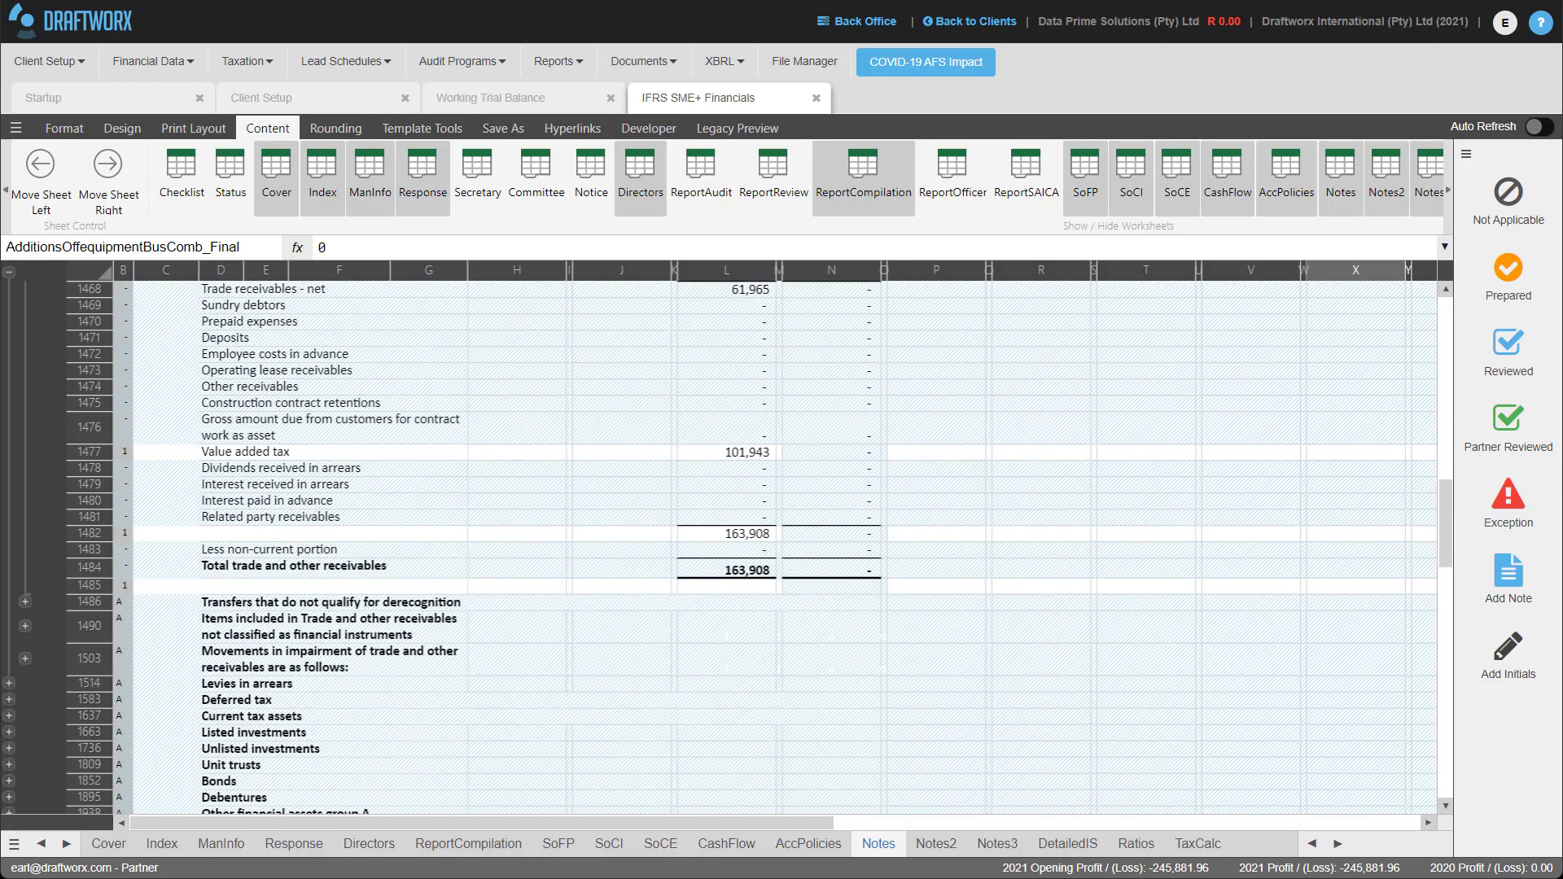
left_click(25, 659)
scroll(521, 631, "down", 3)
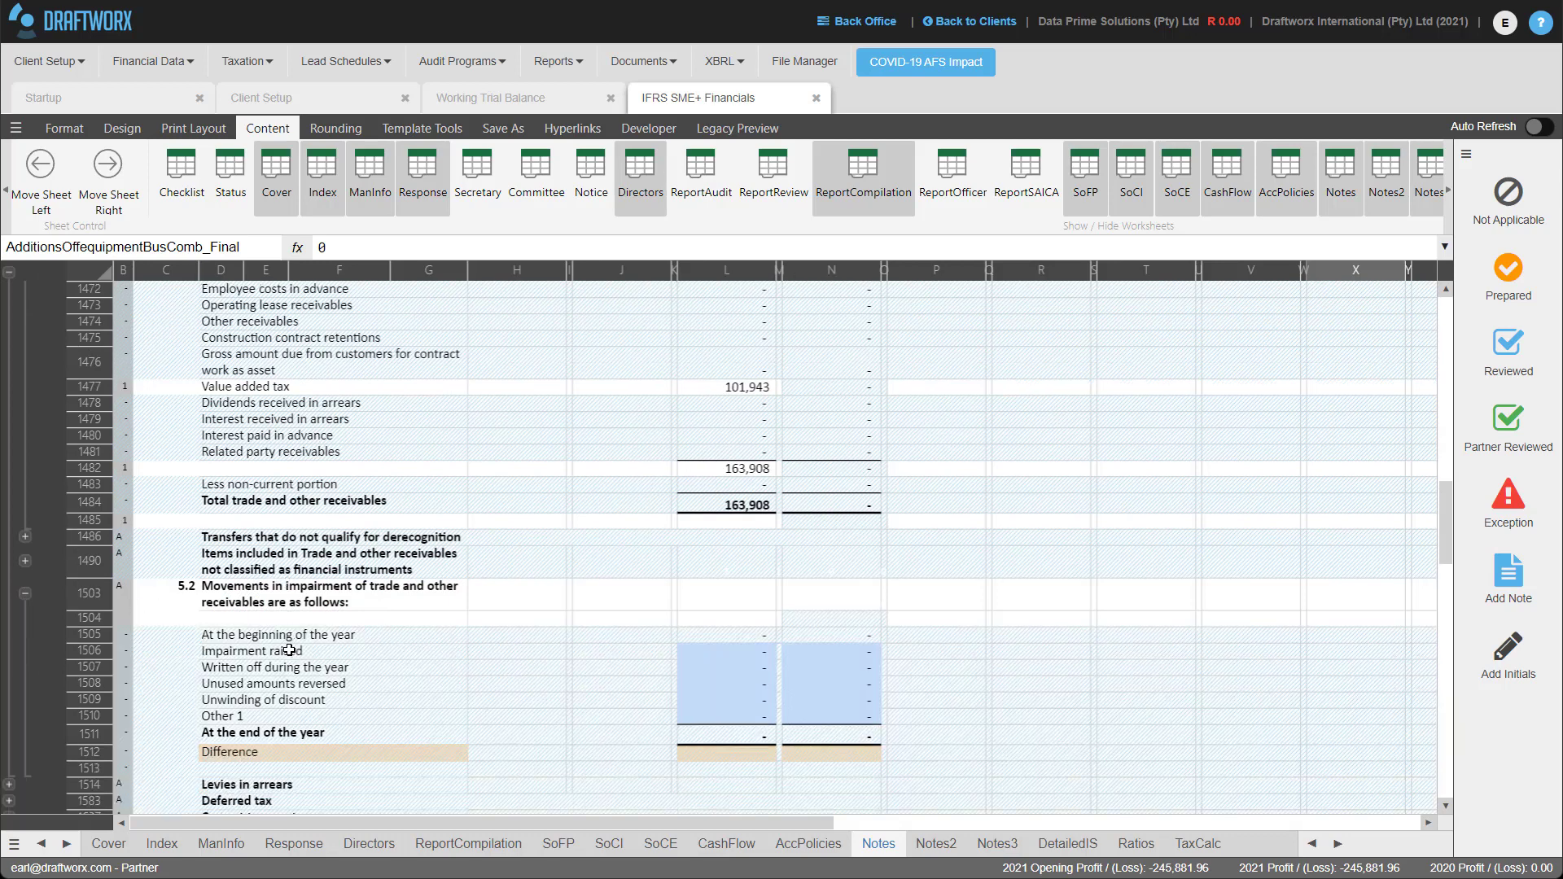
left_click(725, 621)
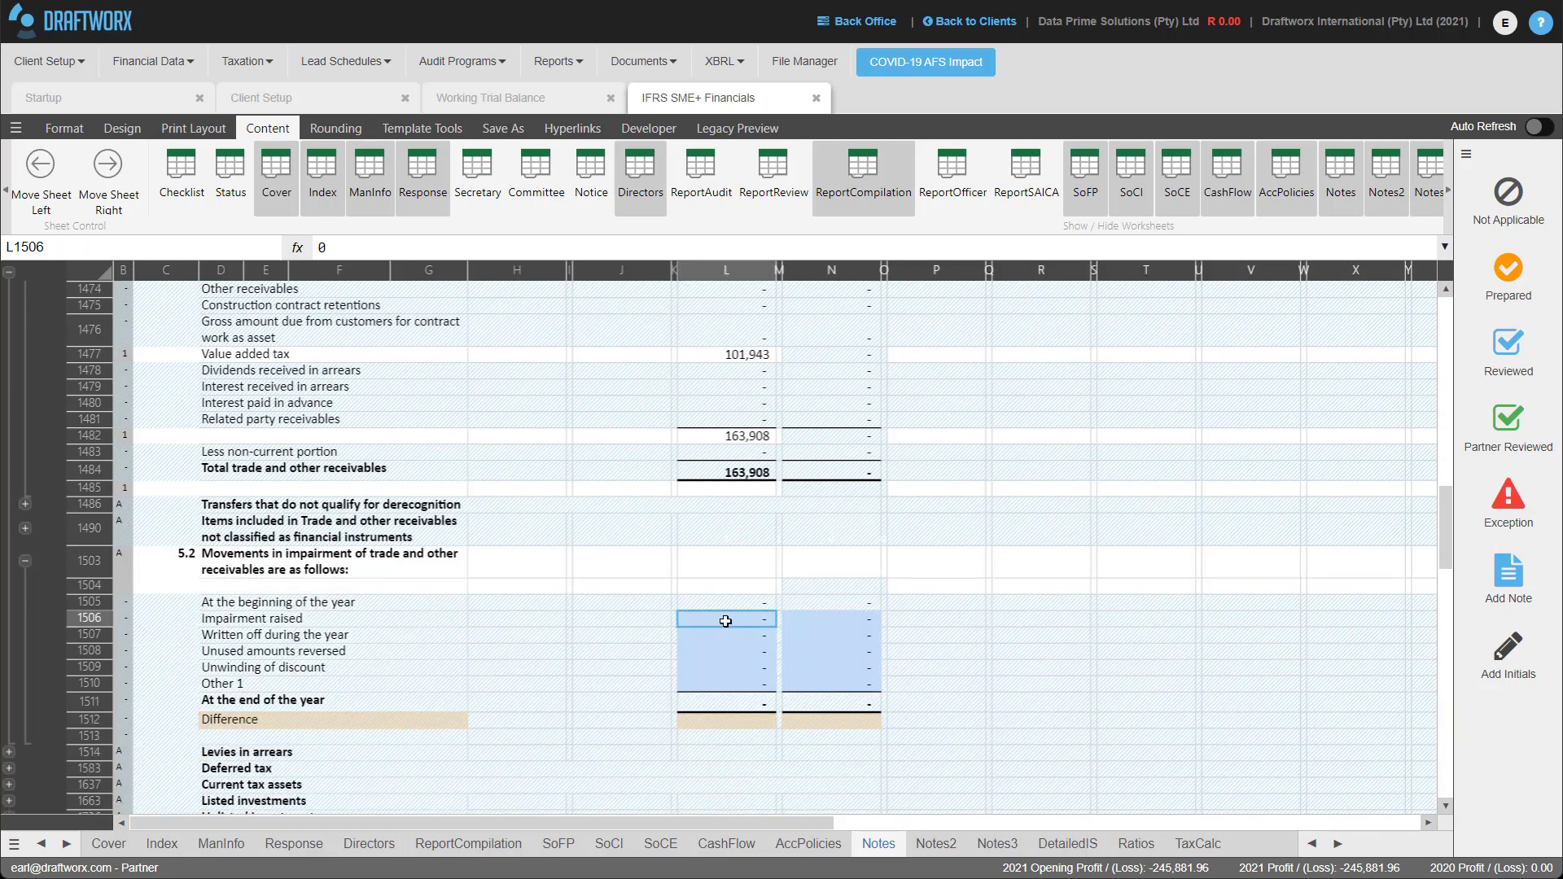
scroll(802, 448, "up", 12)
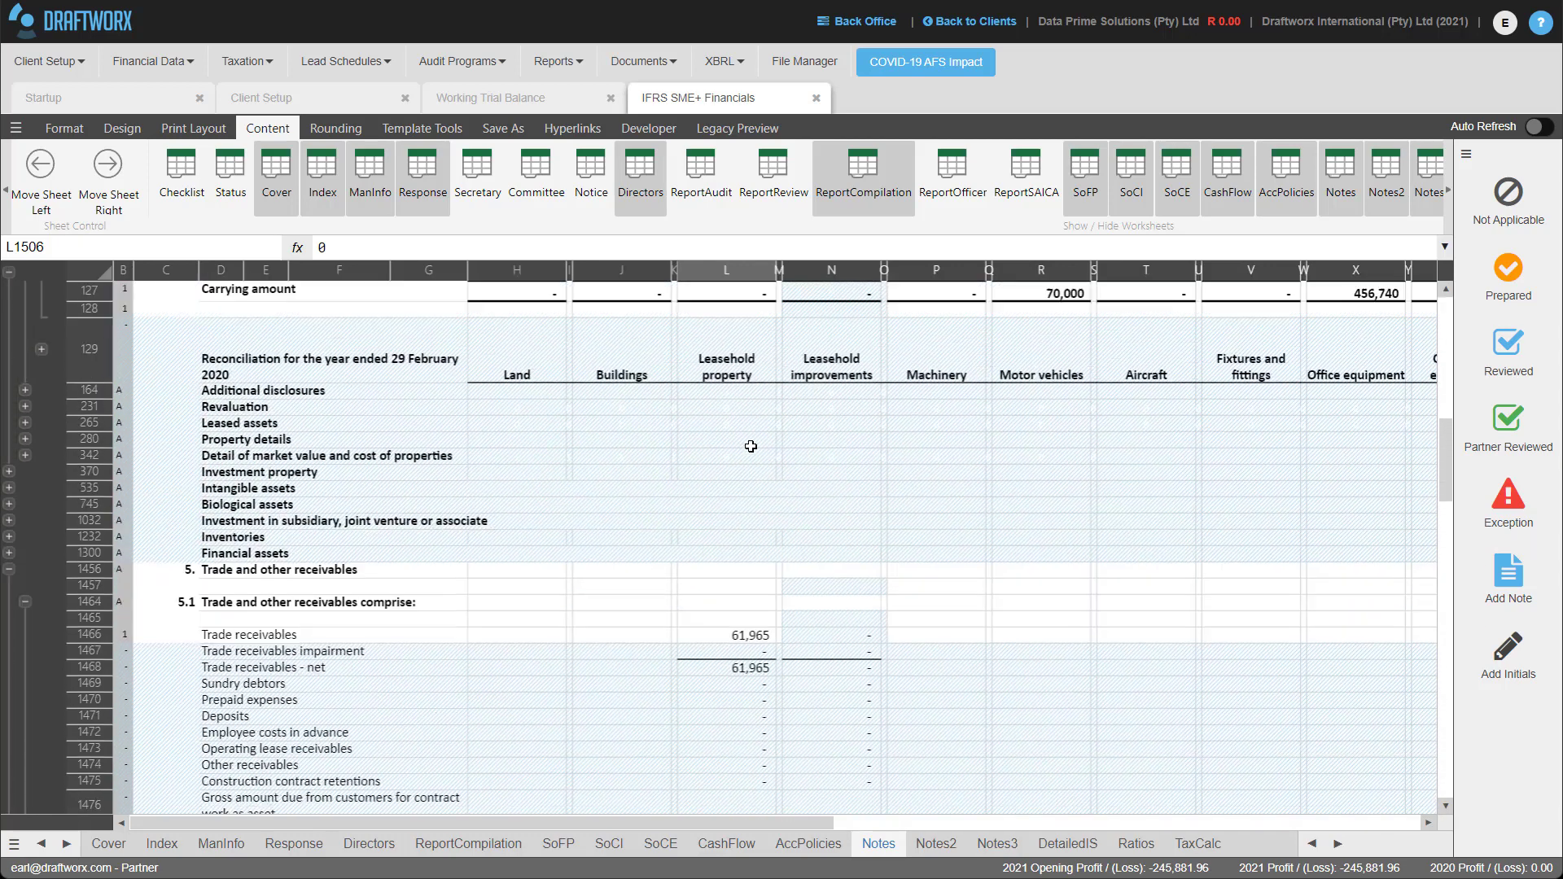
scroll(803, 448, "up", 5)
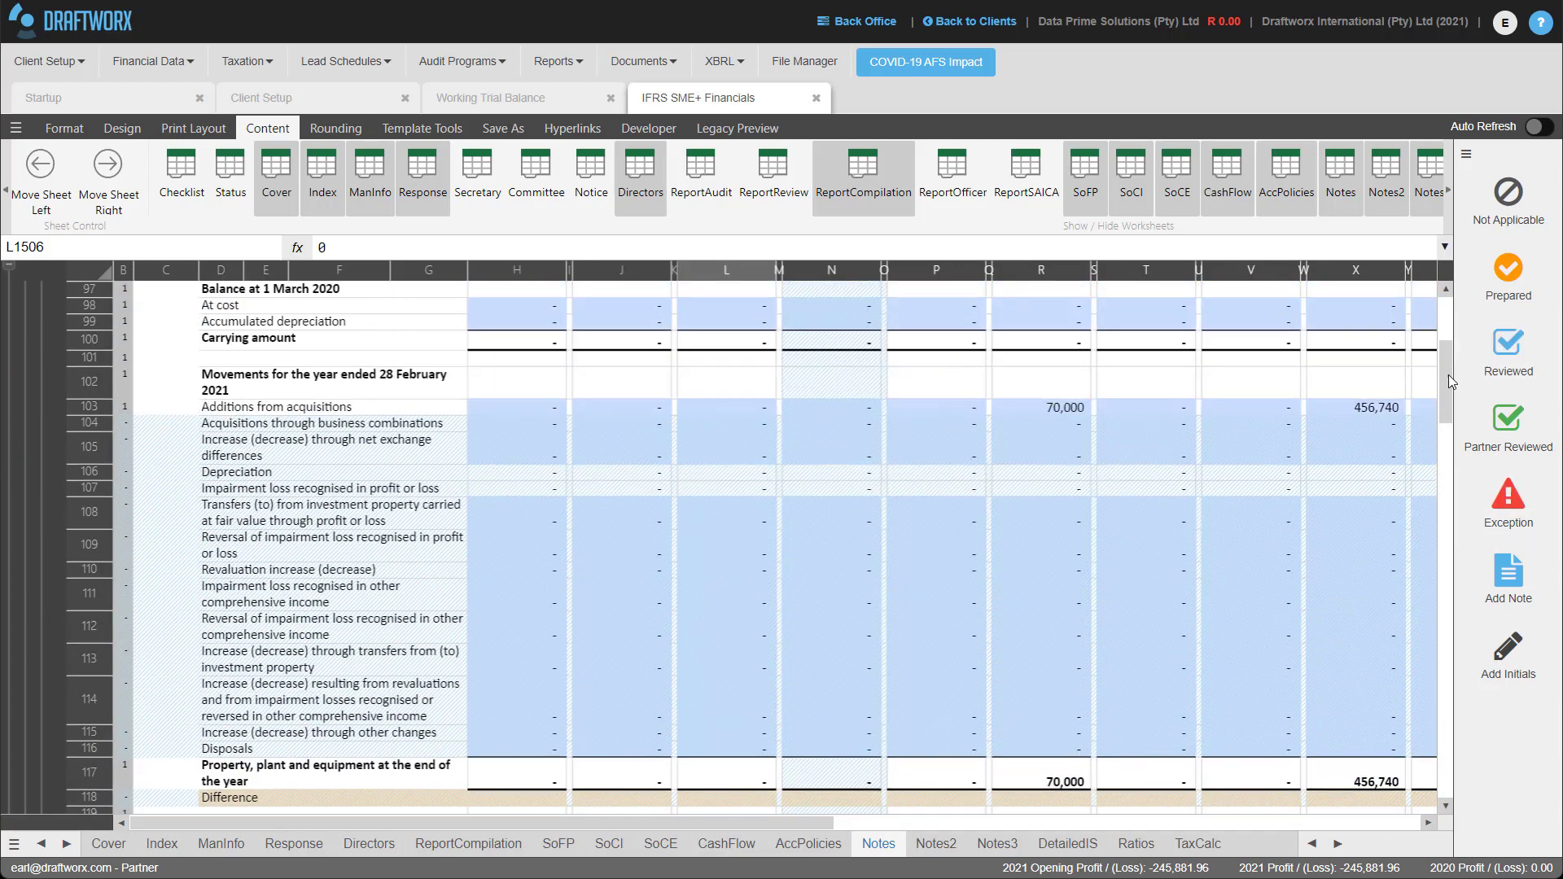
left_click_drag(1448, 375, 1449, 544)
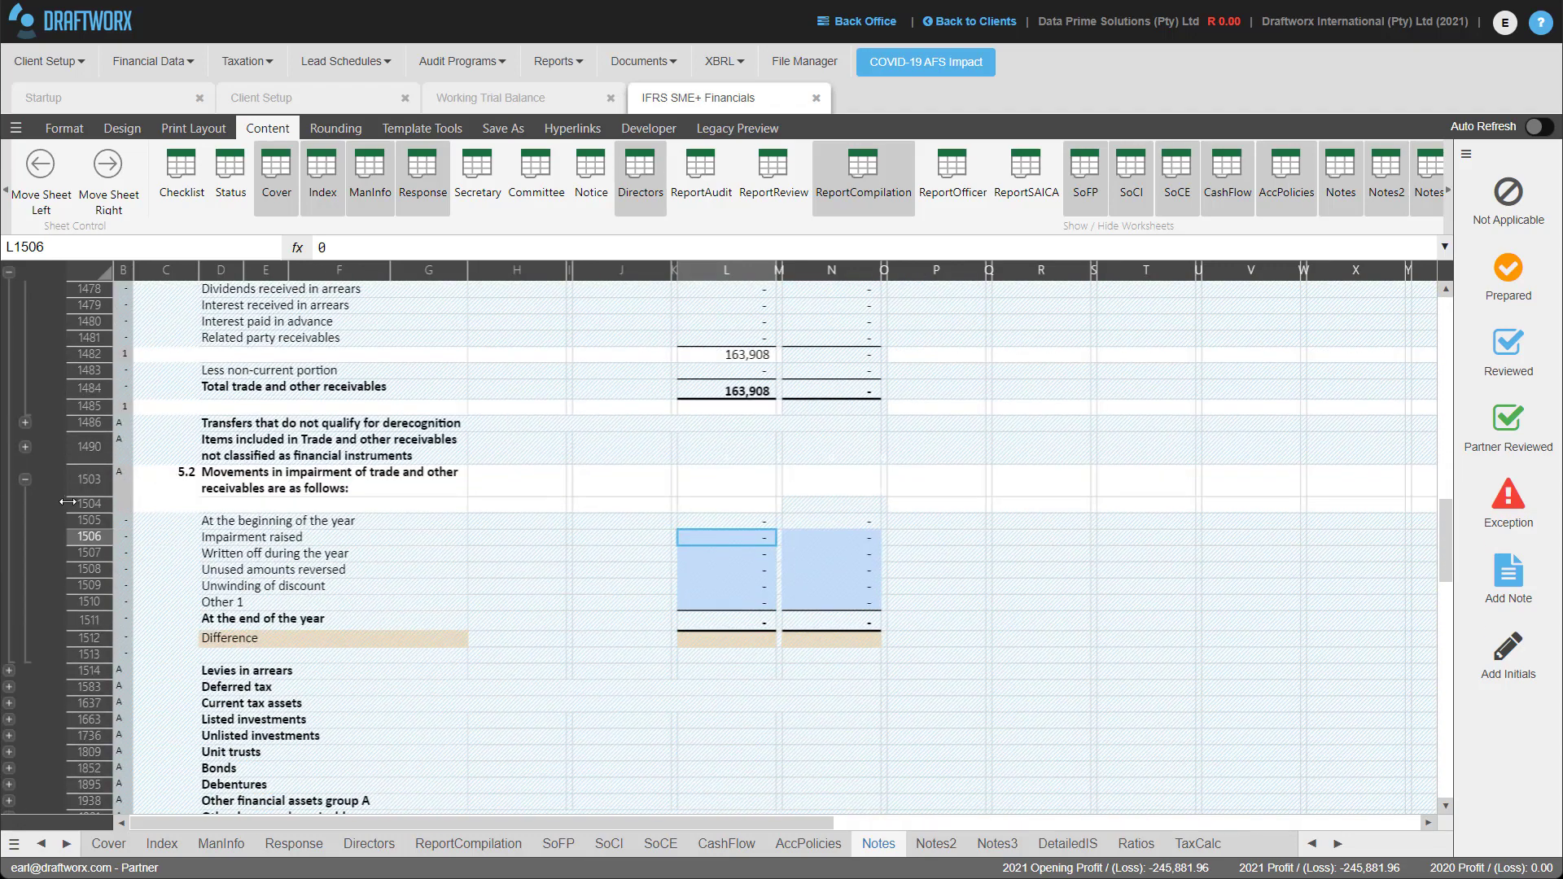
left_click(25, 480)
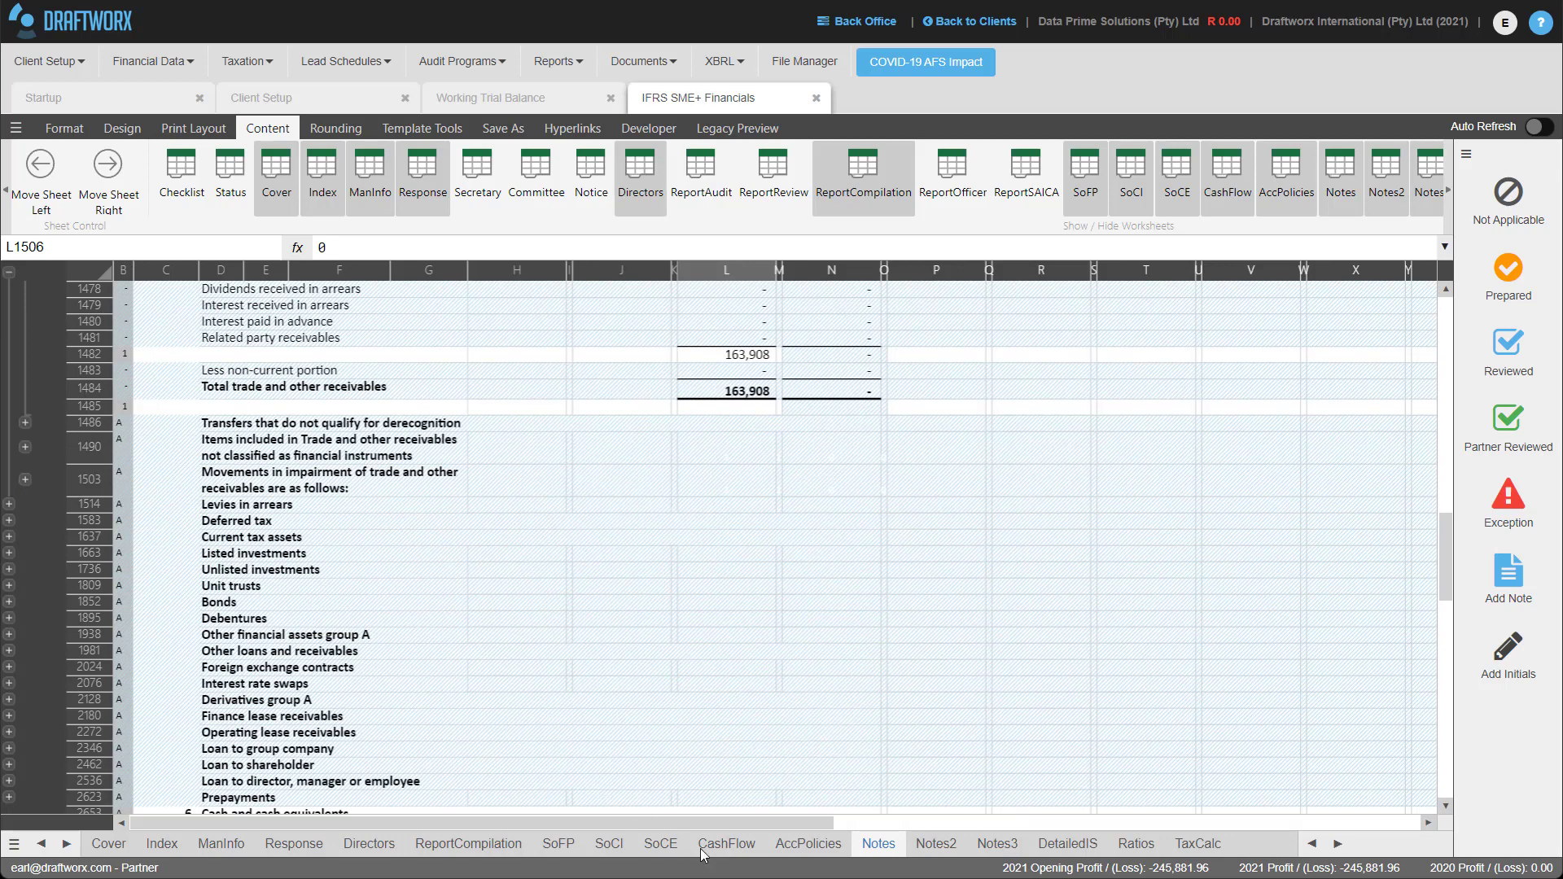
Scroll to note 6, expand and re-collapse Securities provided, then switch to the Notes2 sheet.
scroll(364, 550, "down", 7)
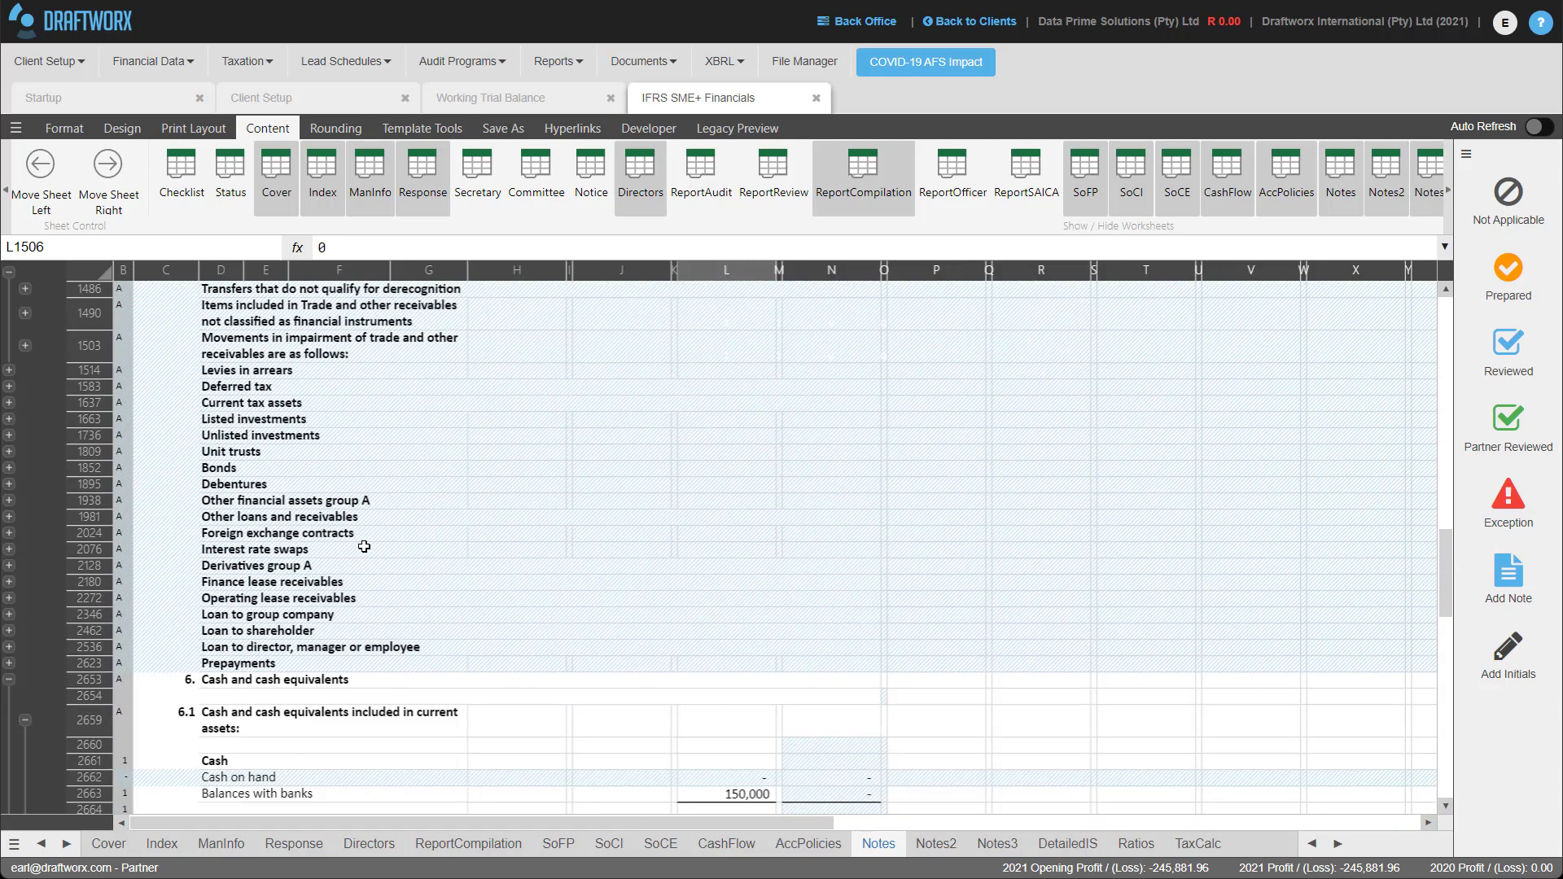
scroll(364, 551, "down", 1)
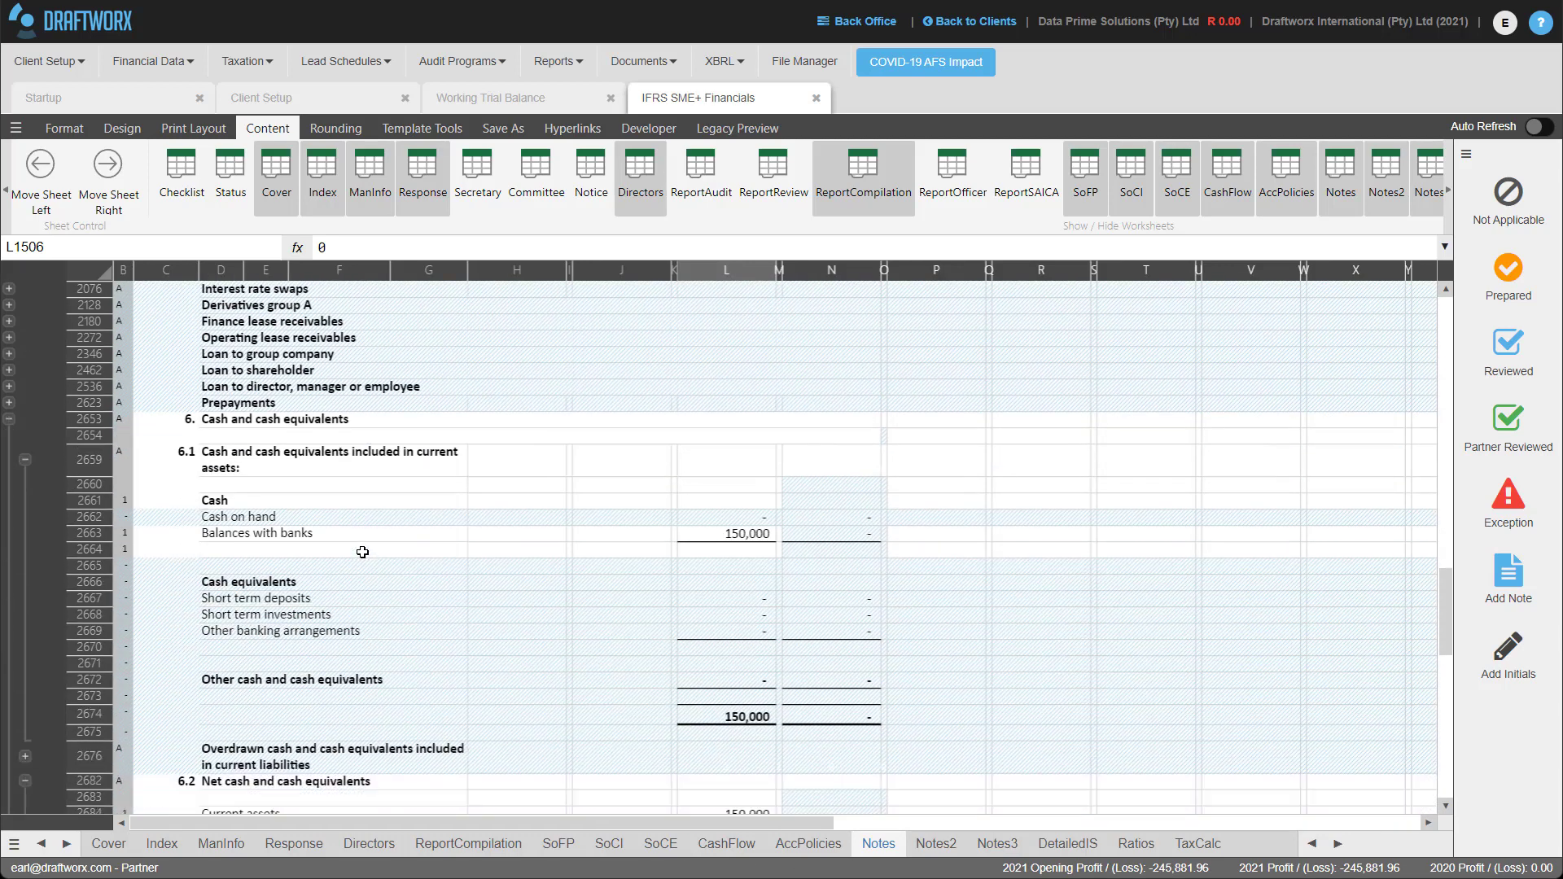
scroll(362, 553, "down", 2)
scroll(358, 555, "down", 2)
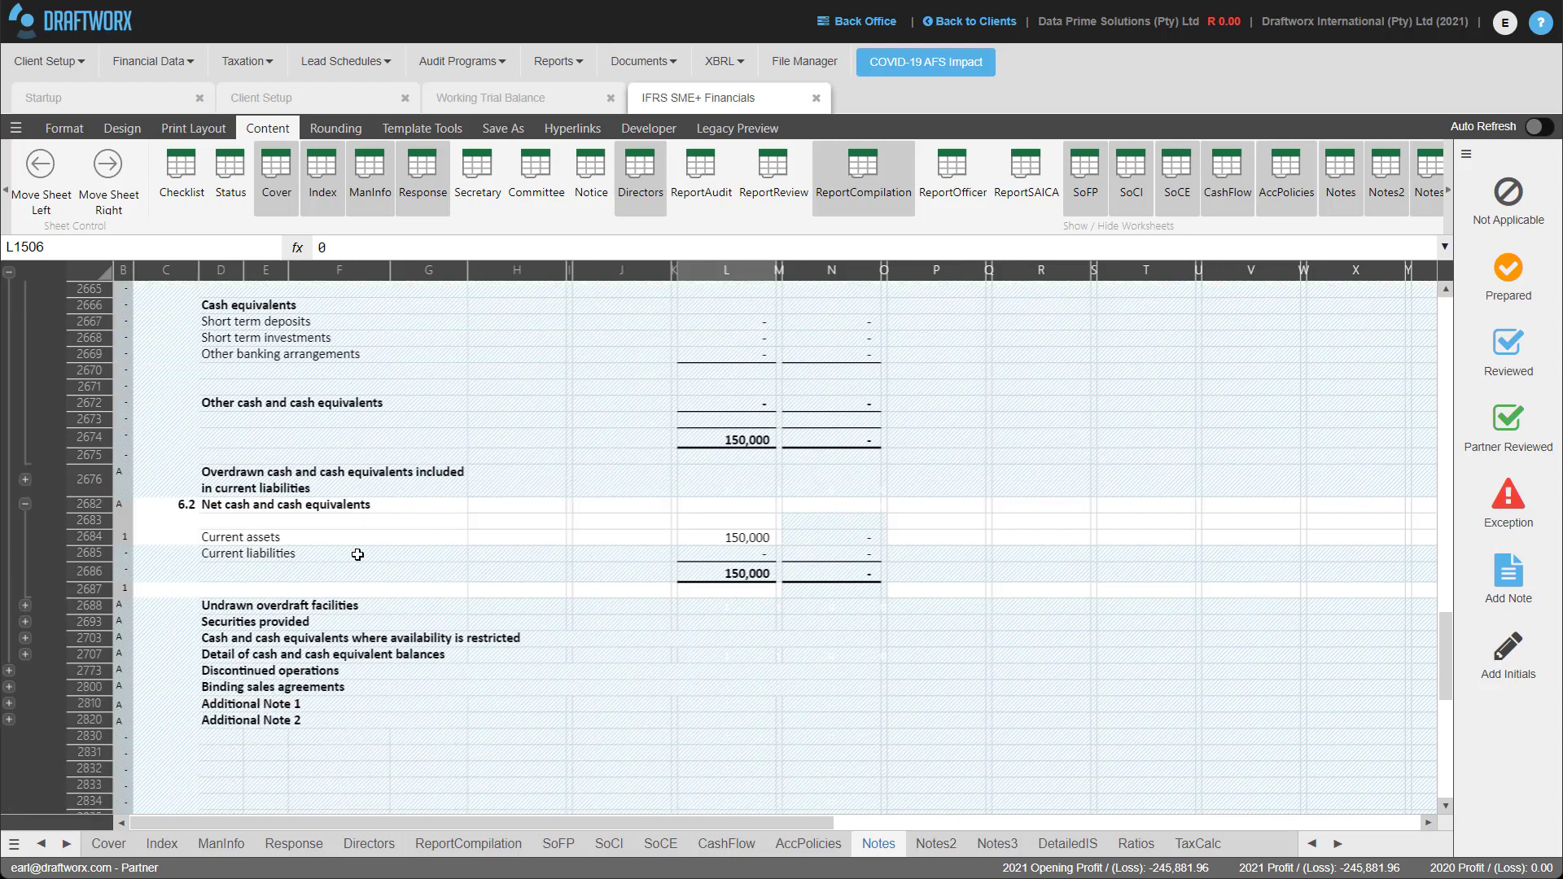
scroll(36, 631, "up", 3)
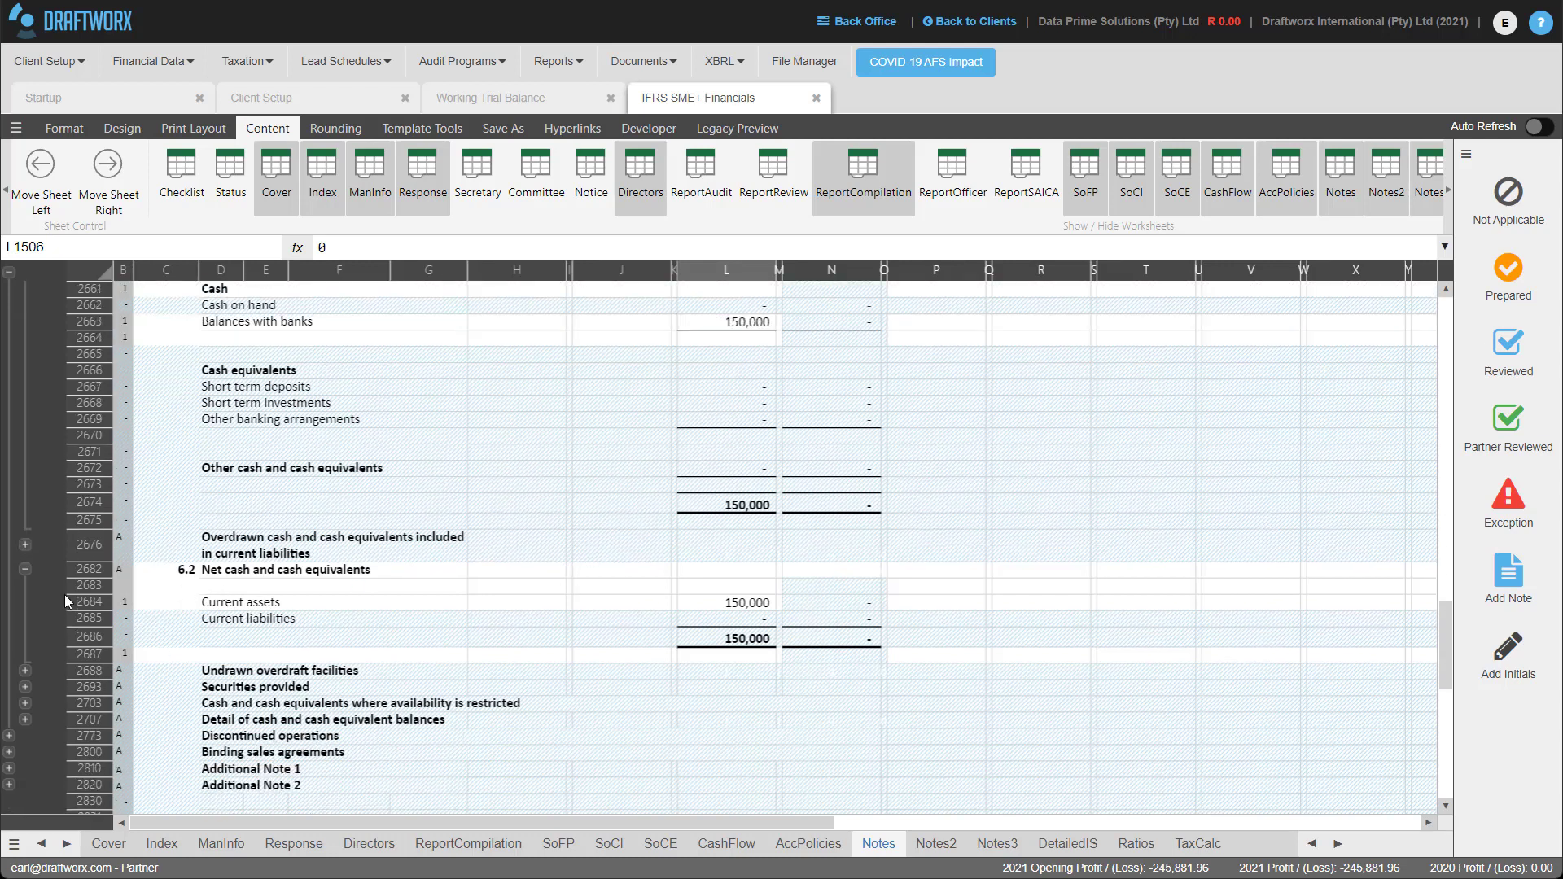
scroll(243, 443, "down", 2)
scroll(242, 442, "down", 2)
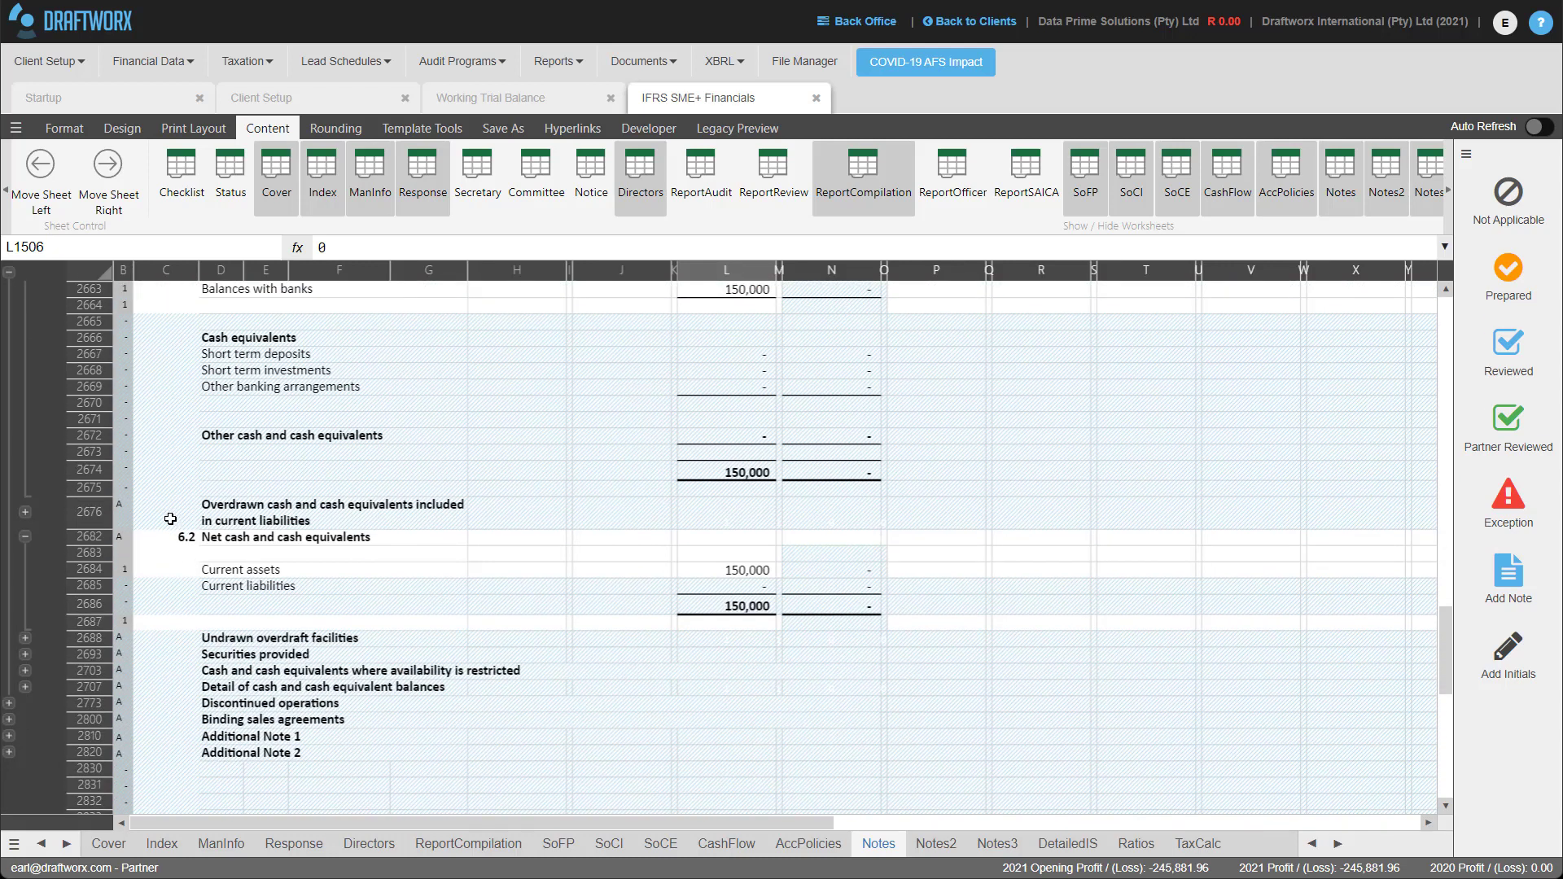
left_click(25, 654)
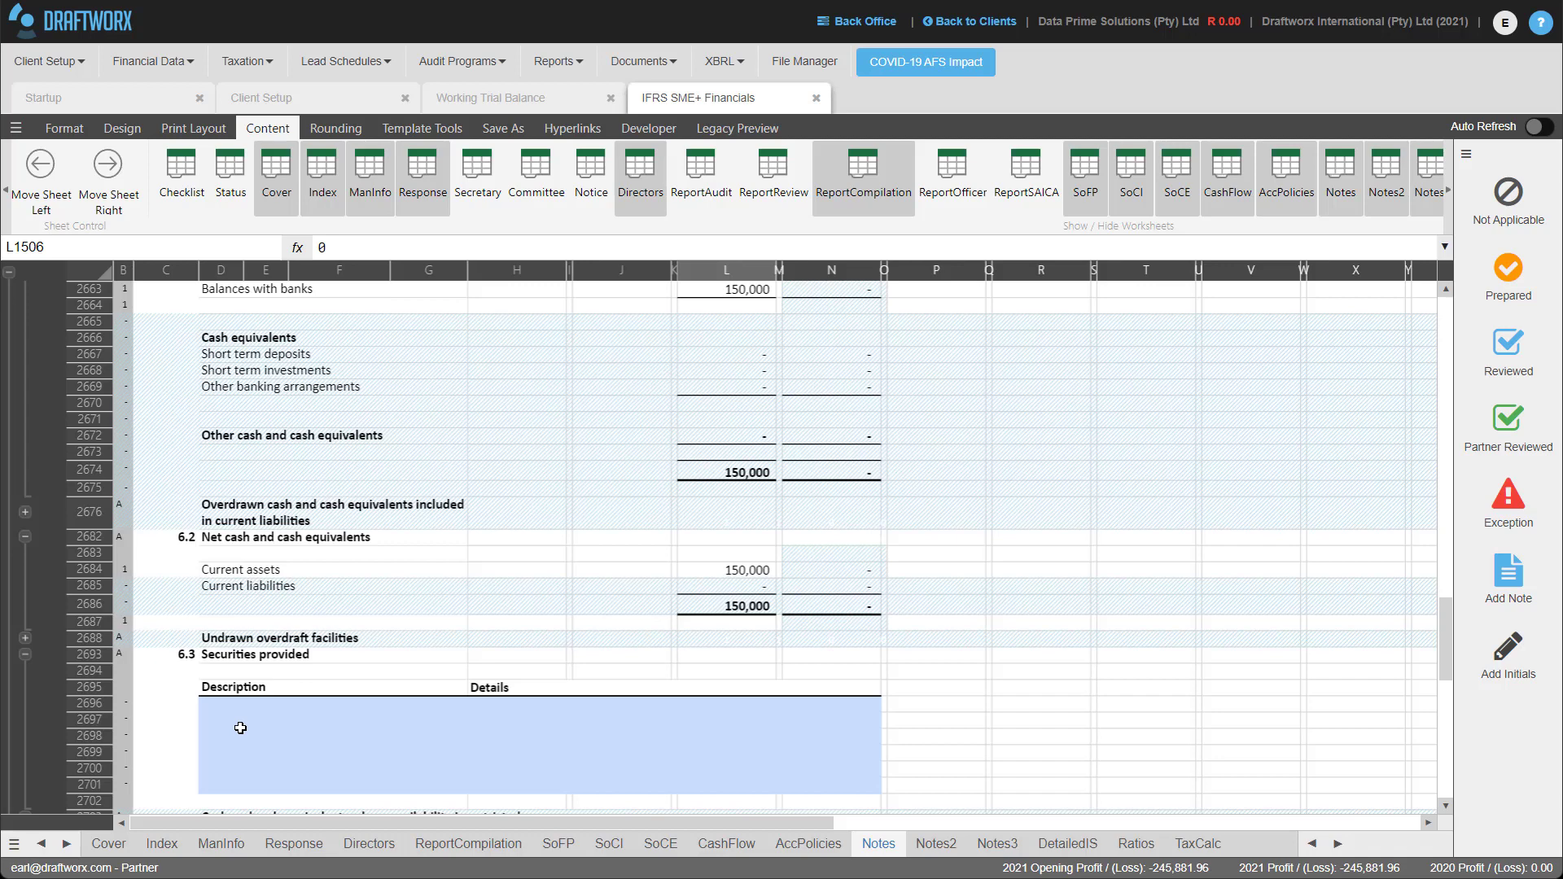
left_click(25, 654)
left_click(936, 845)
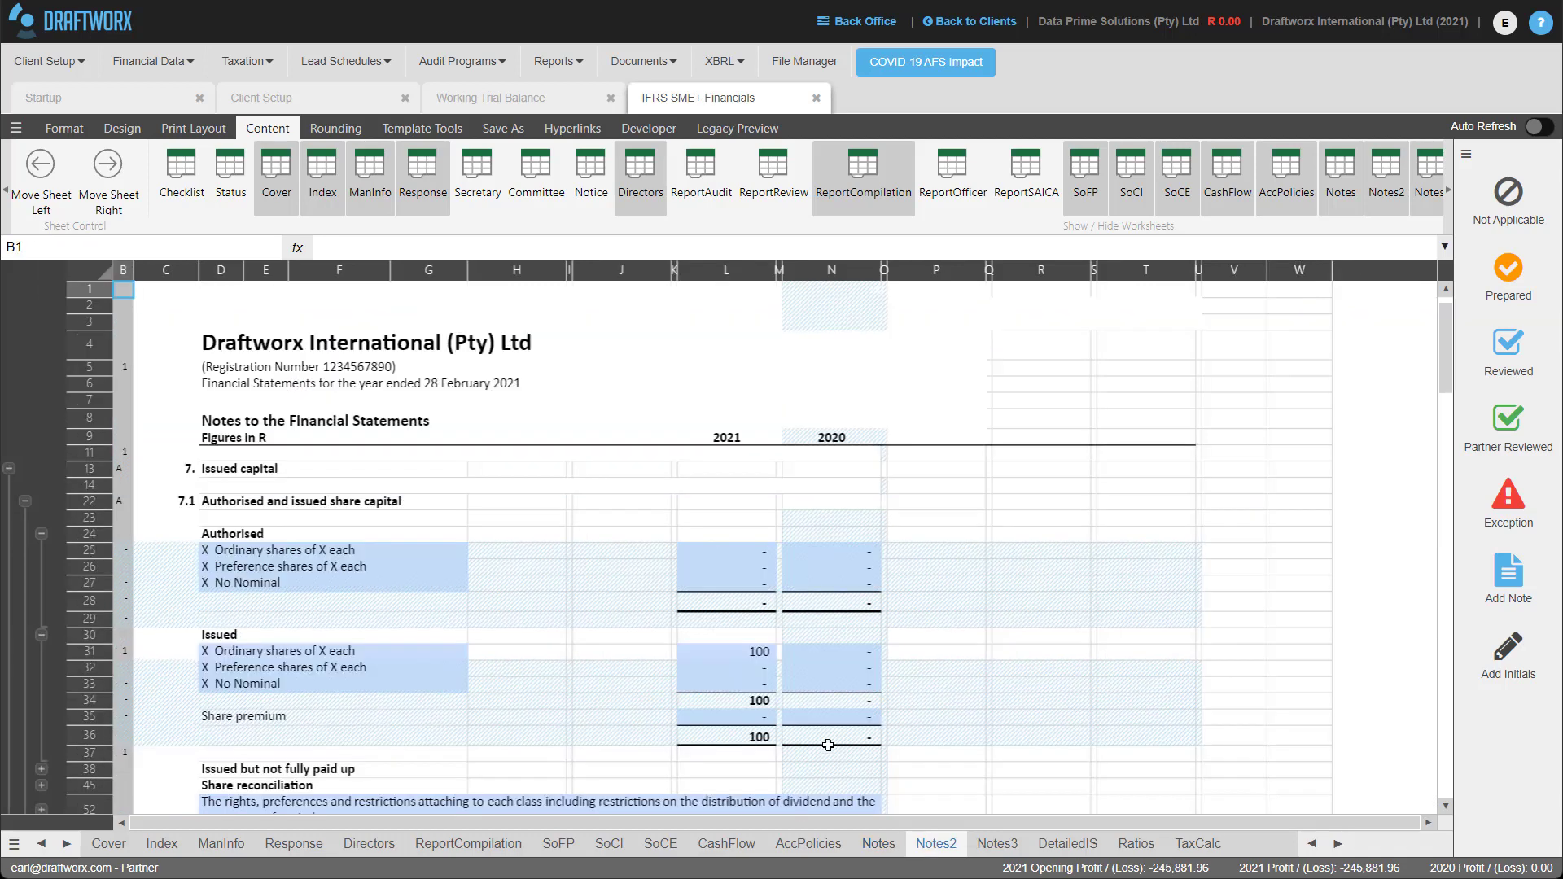
Change the authorised shares description to '1000 Ordinary shares of R1 each'.
left_click(237, 549)
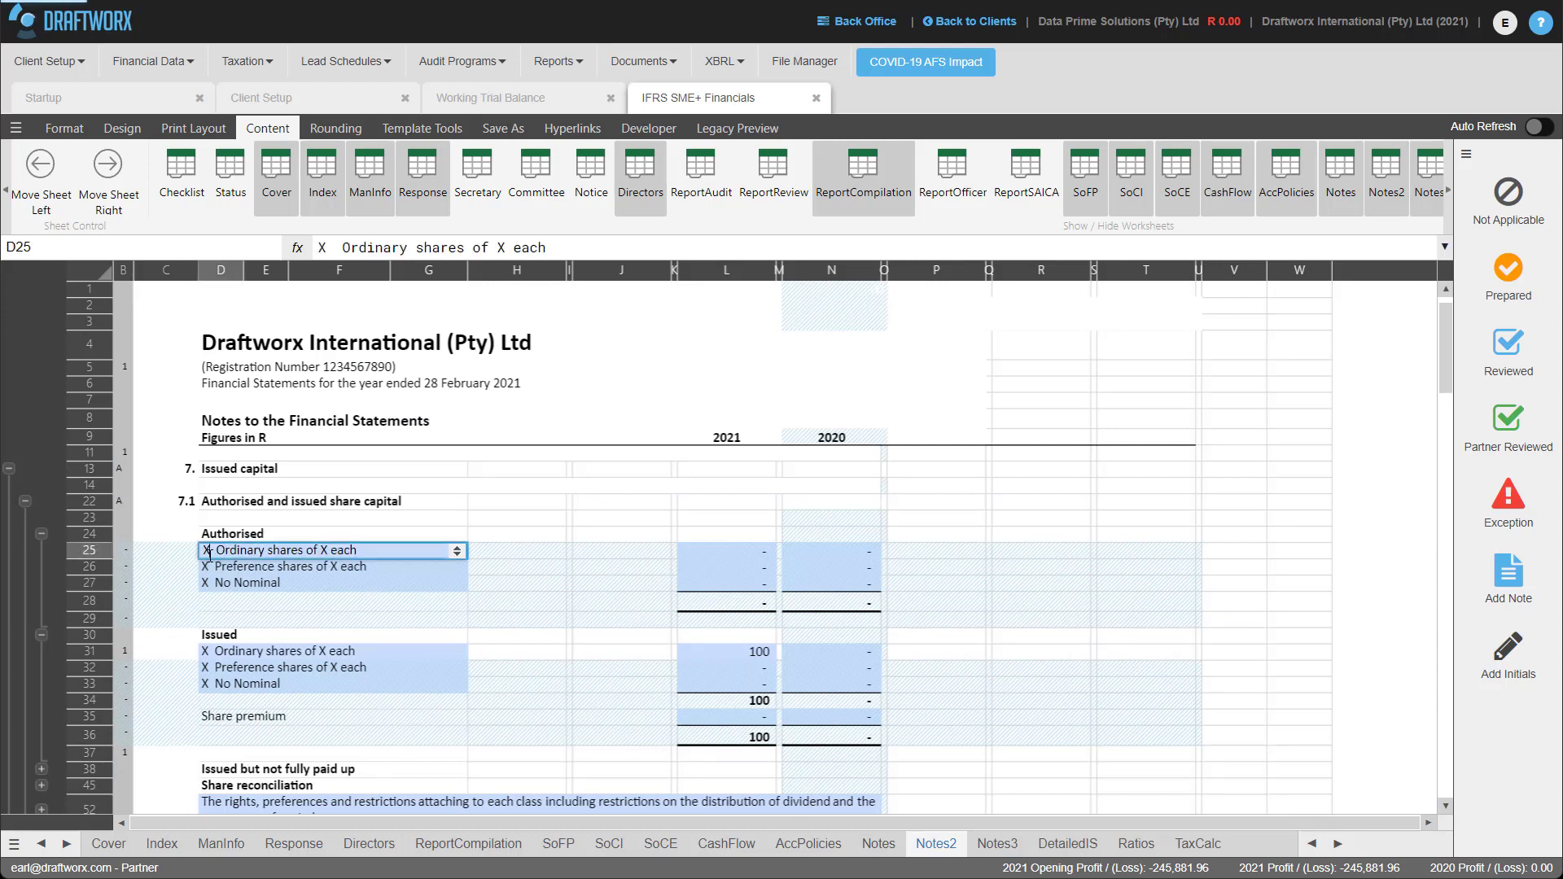
type("1000")
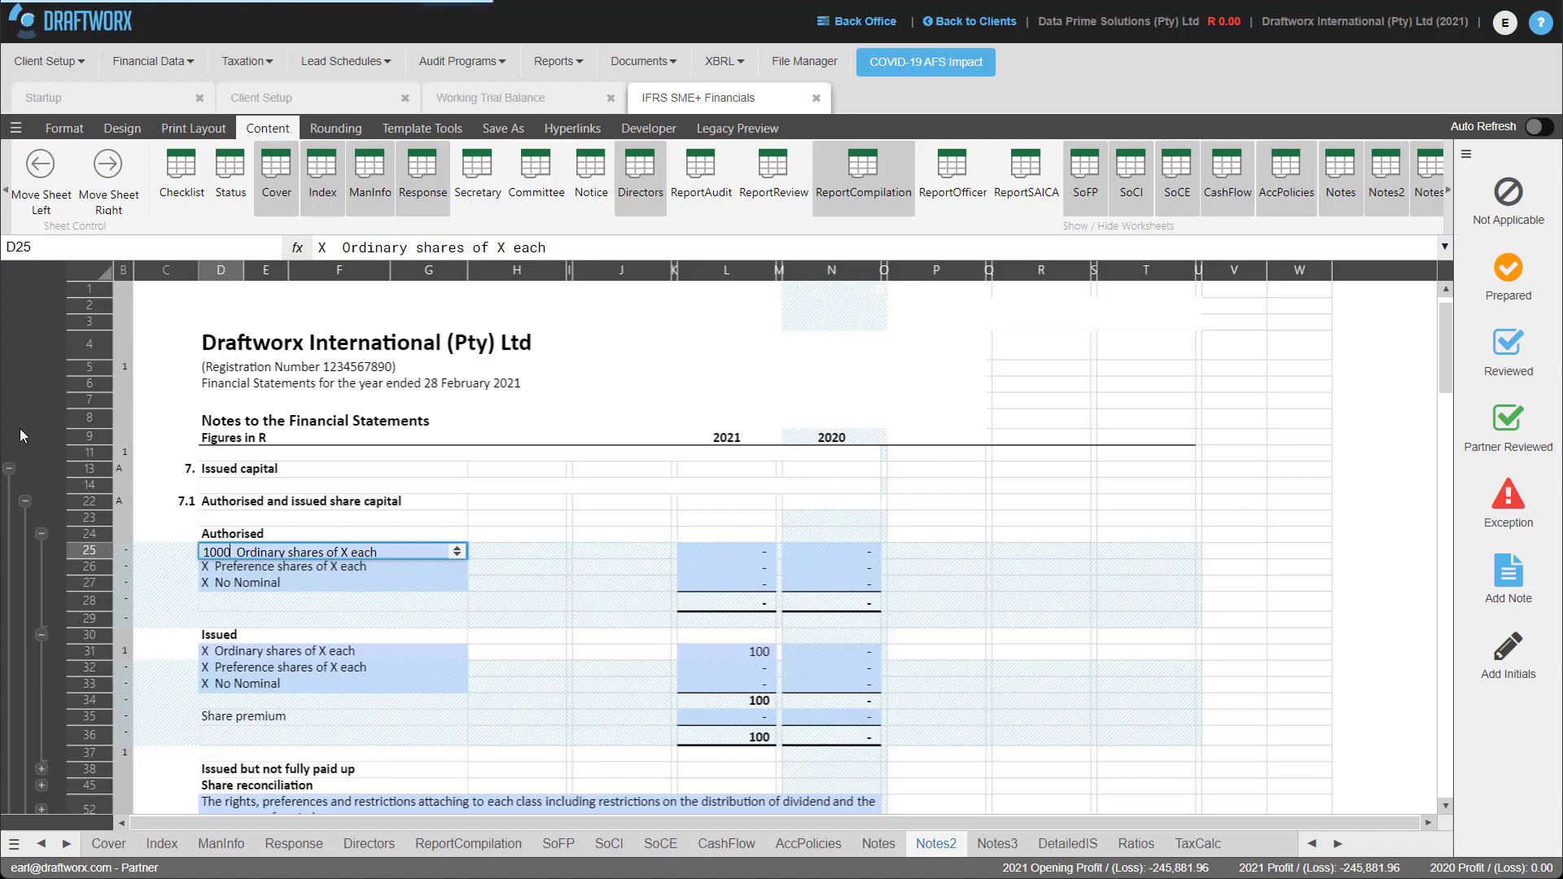
key("Return")
left_click(348, 548)
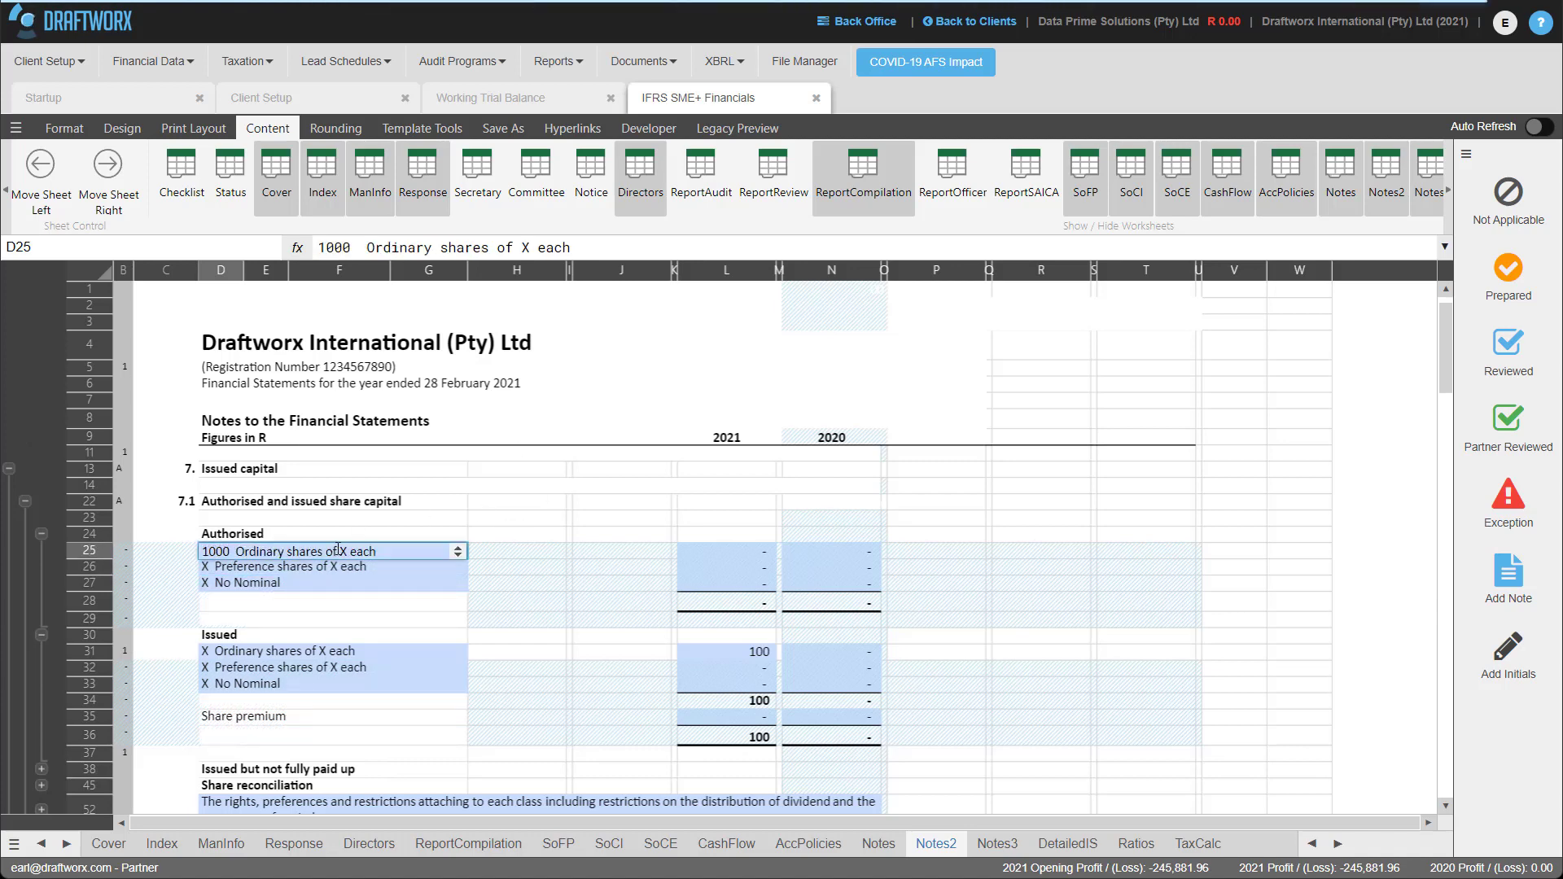
key("BackSpace")
type("R1")
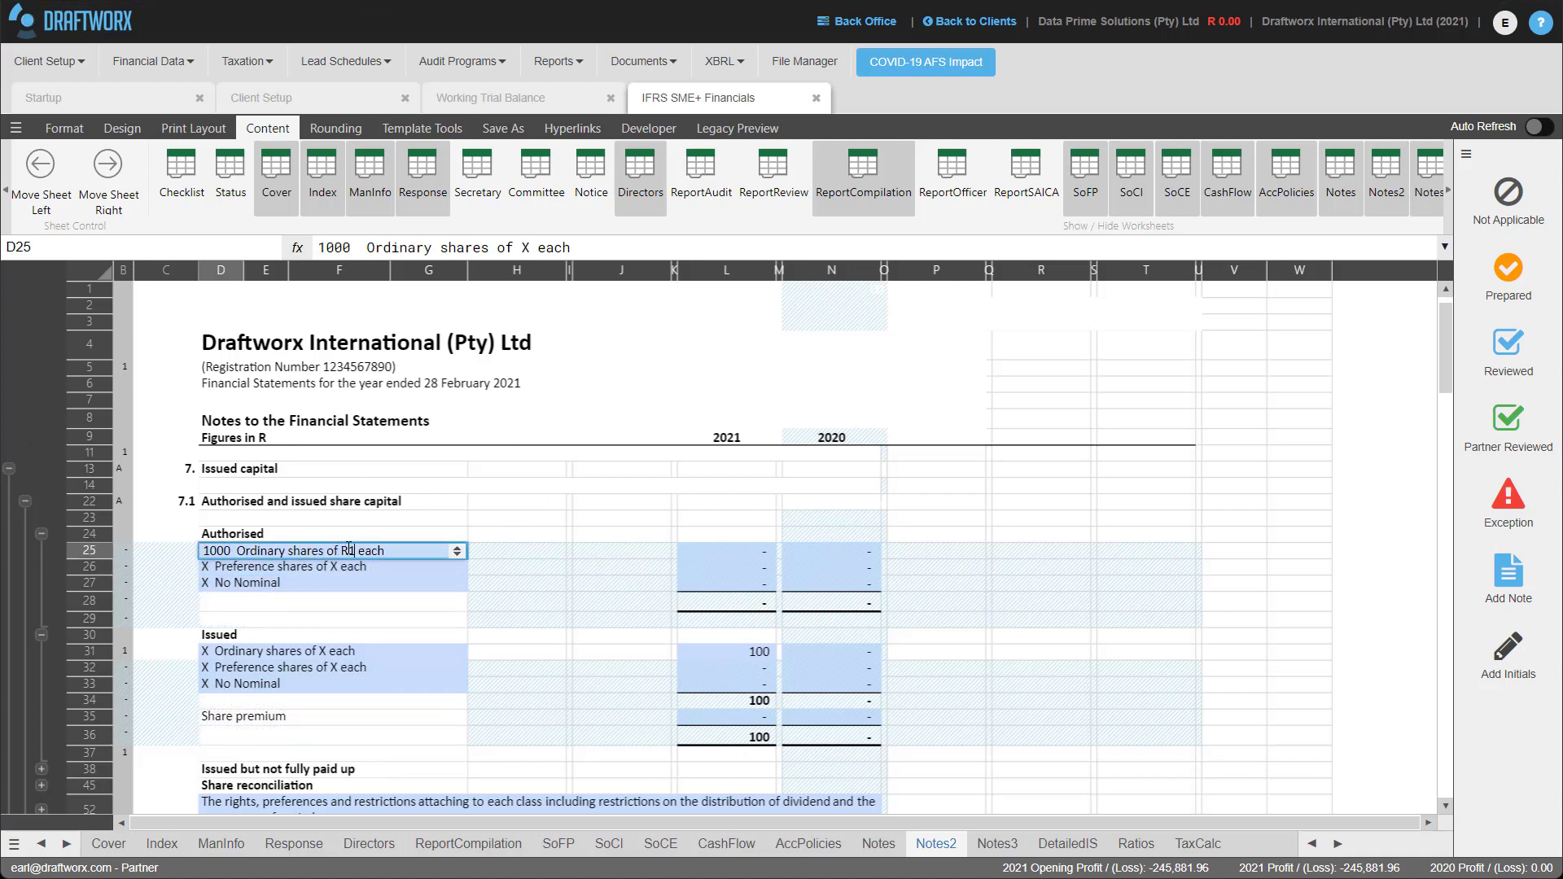
key("Return")
Enter authorised ordinary share amounts of 1,000 for 2021 and 1 for 2020.
left_click(757, 547)
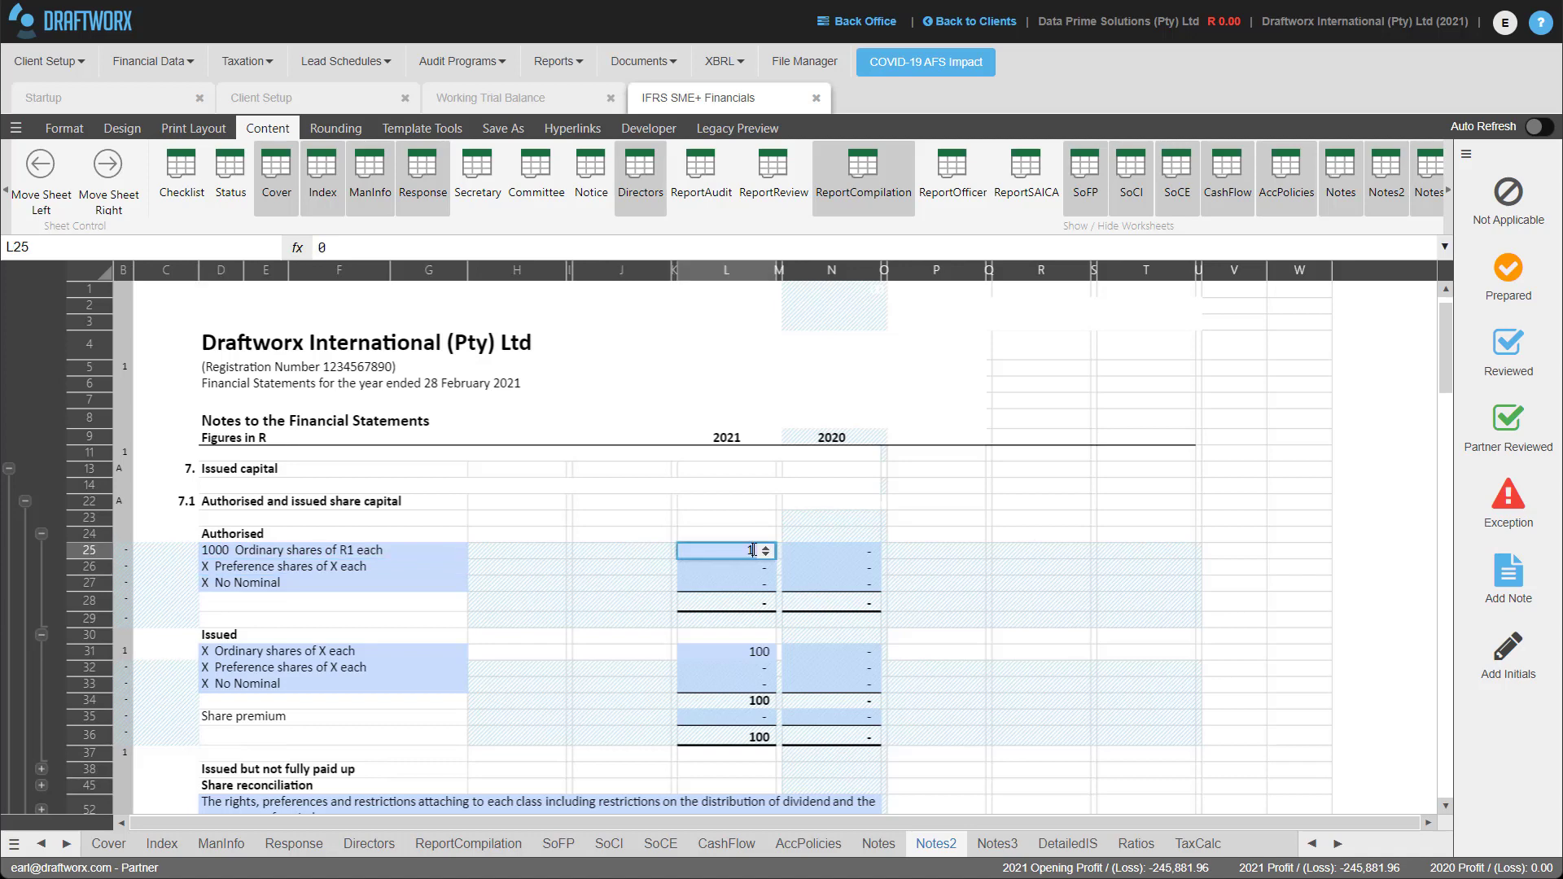
type("1000")
key("Return")
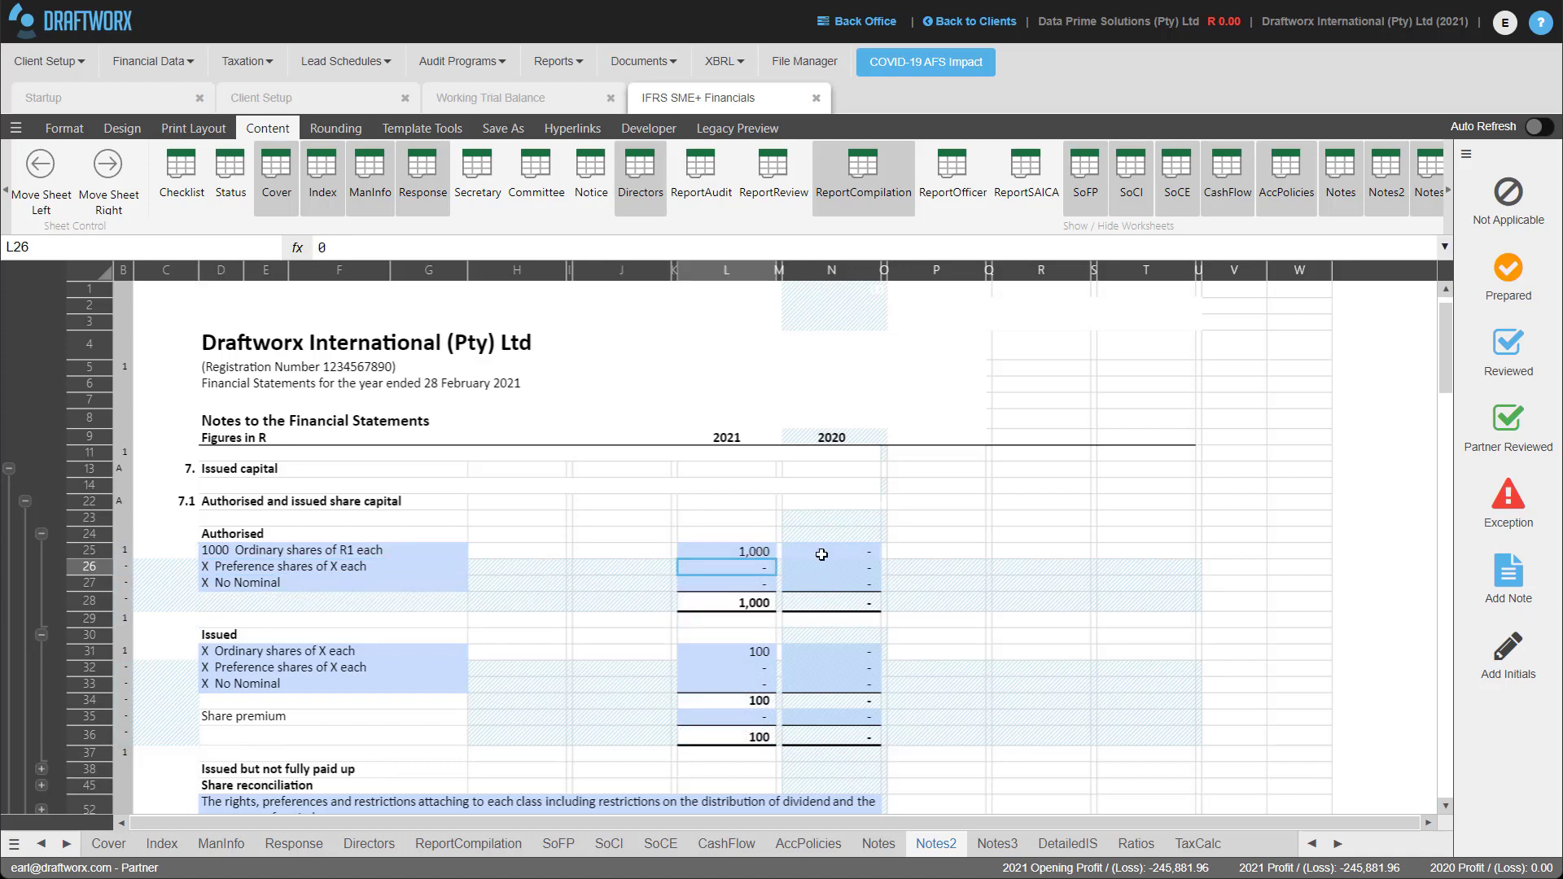
left_click(822, 552)
type("1")
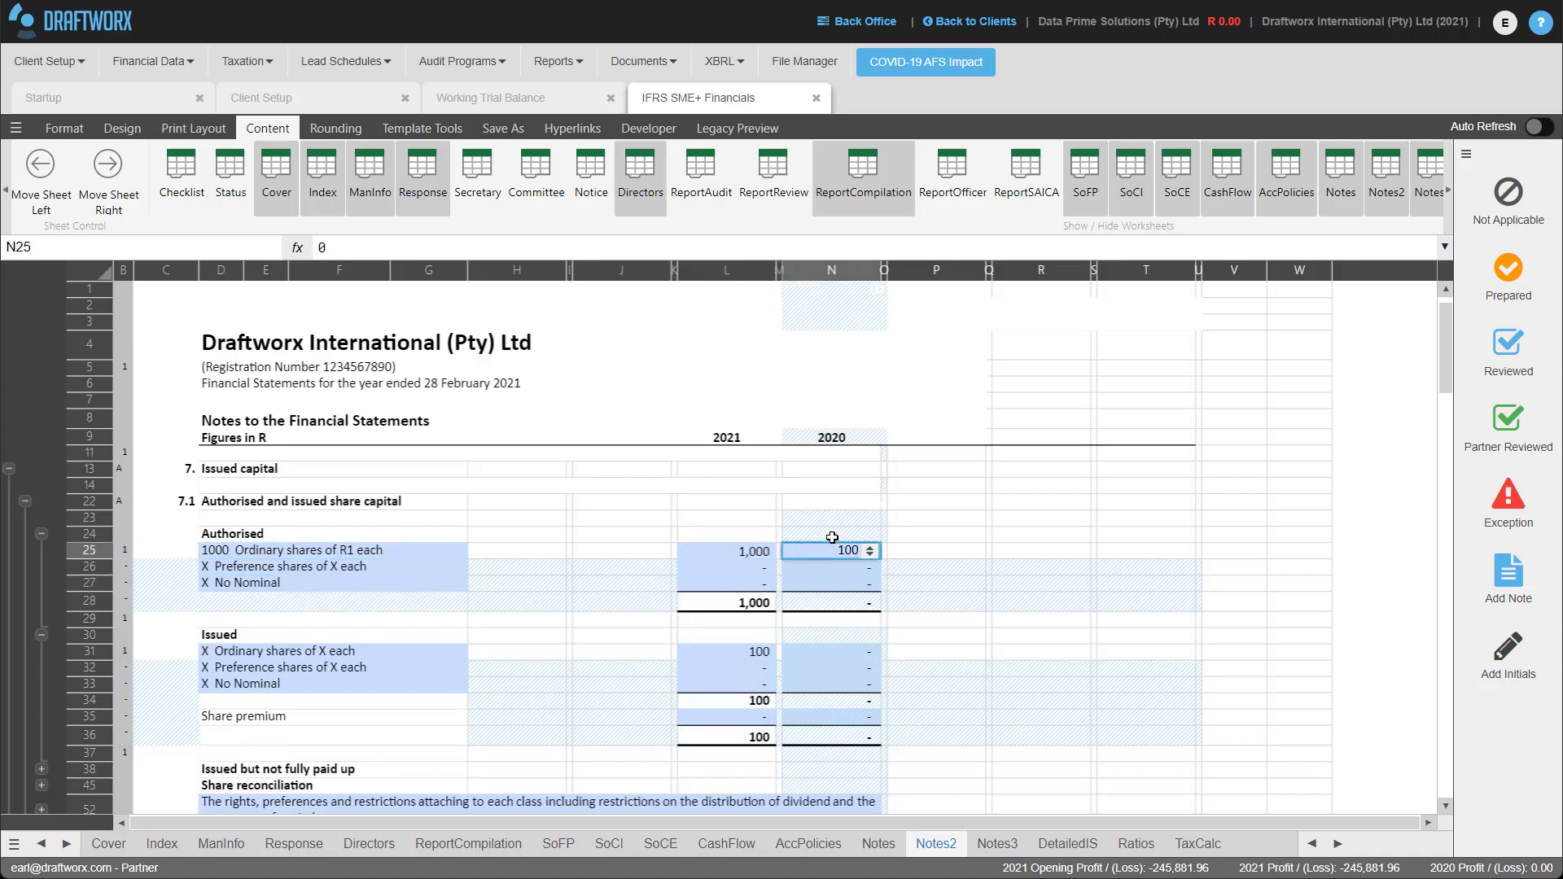
left_click(949, 502)
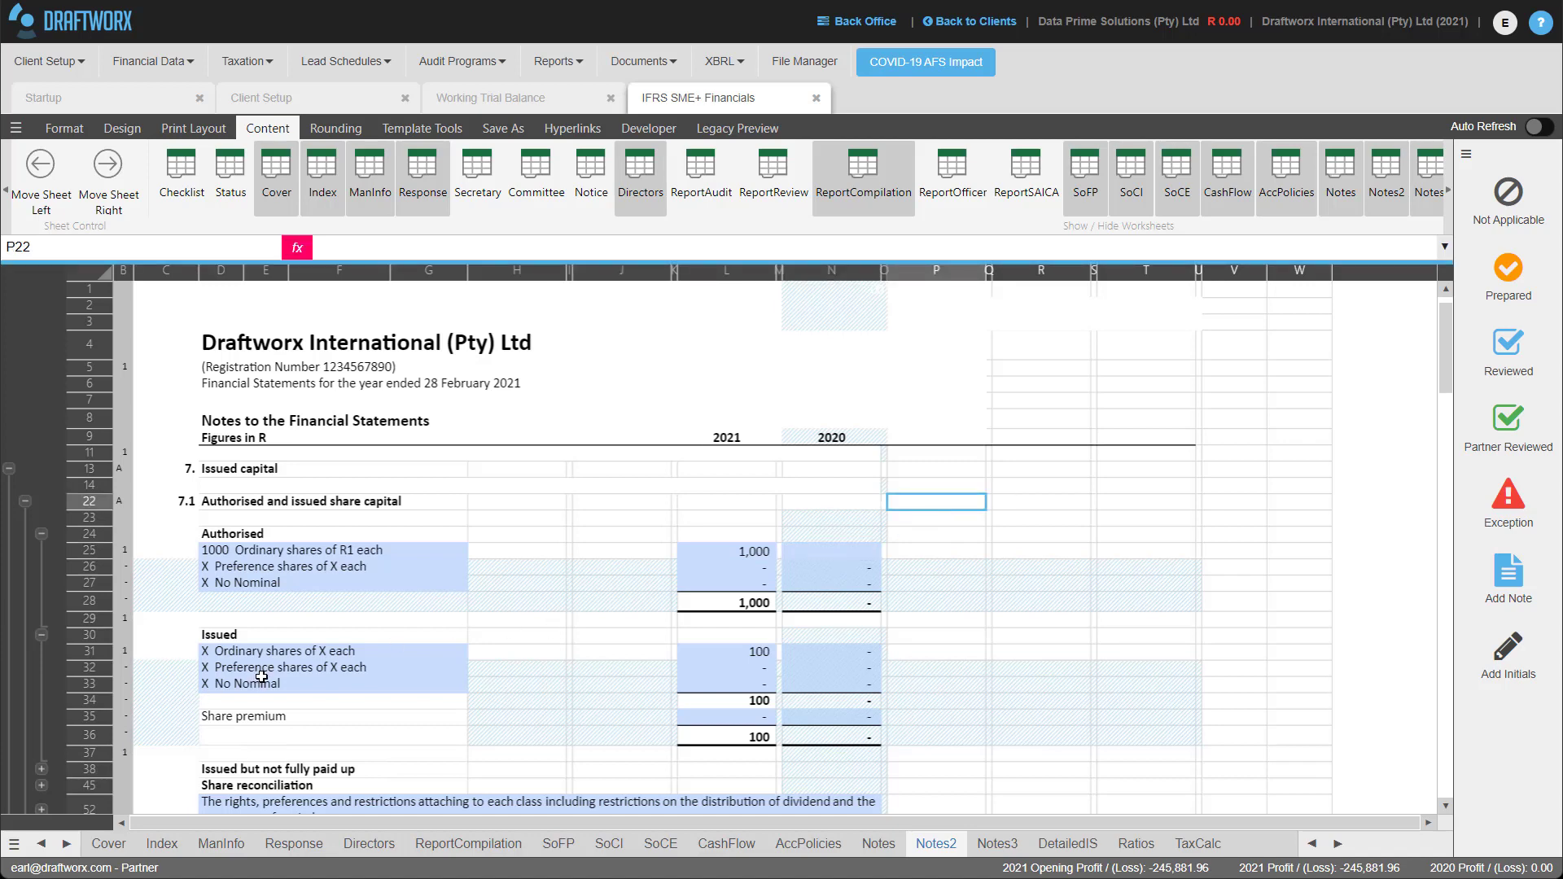
Scroll down to note 9 Loan from shareholder and open a print preview of the financial statements.
scroll(269, 672, "down", 4)
scroll(271, 669, "down", 10)
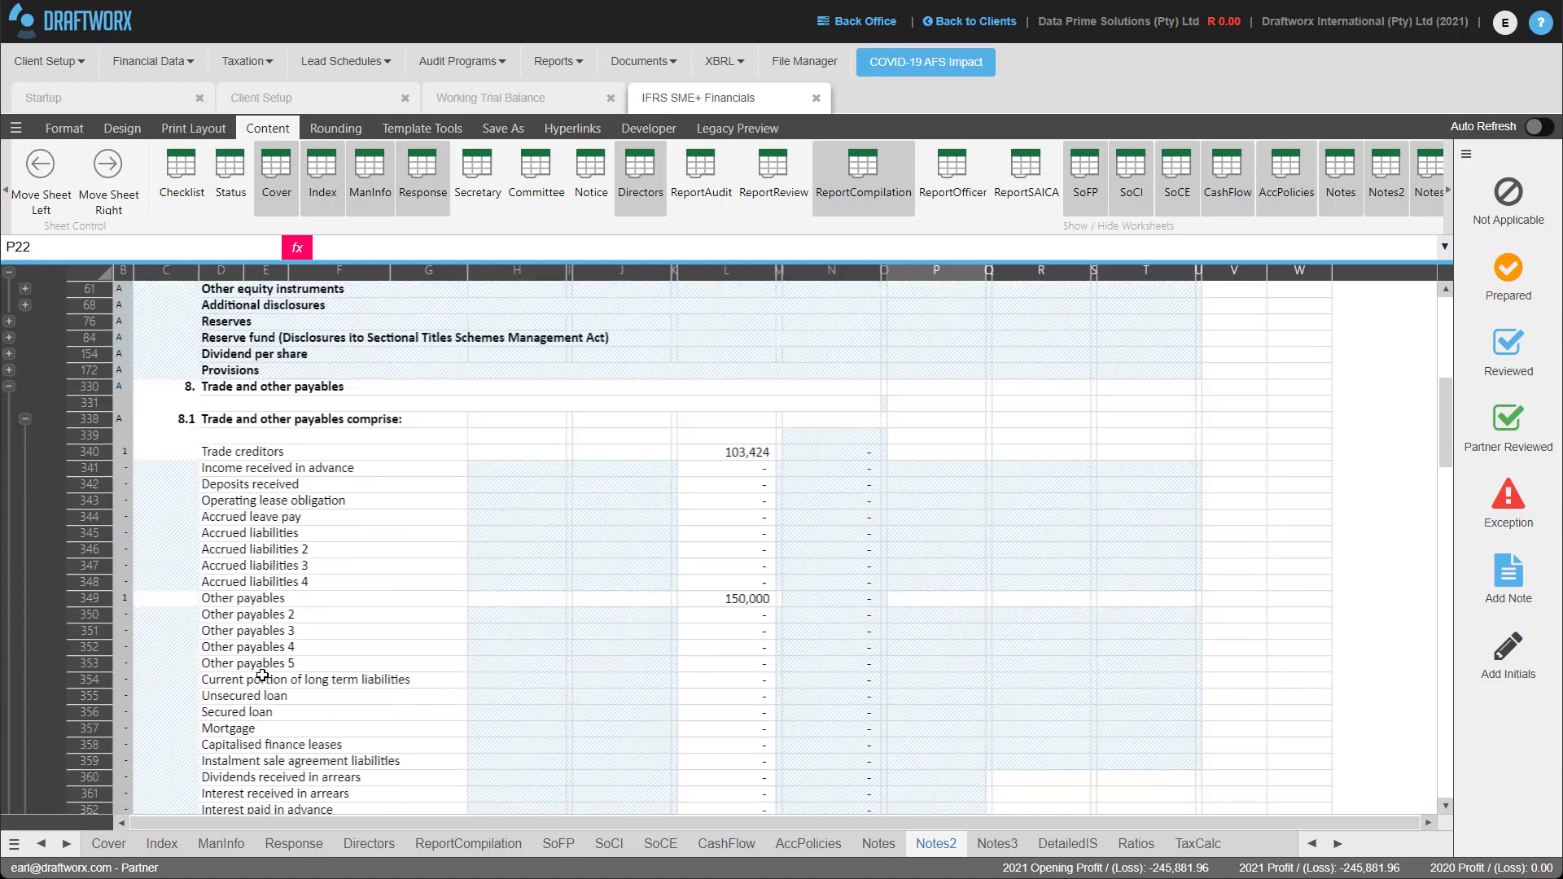
scroll(254, 679, "down", 10)
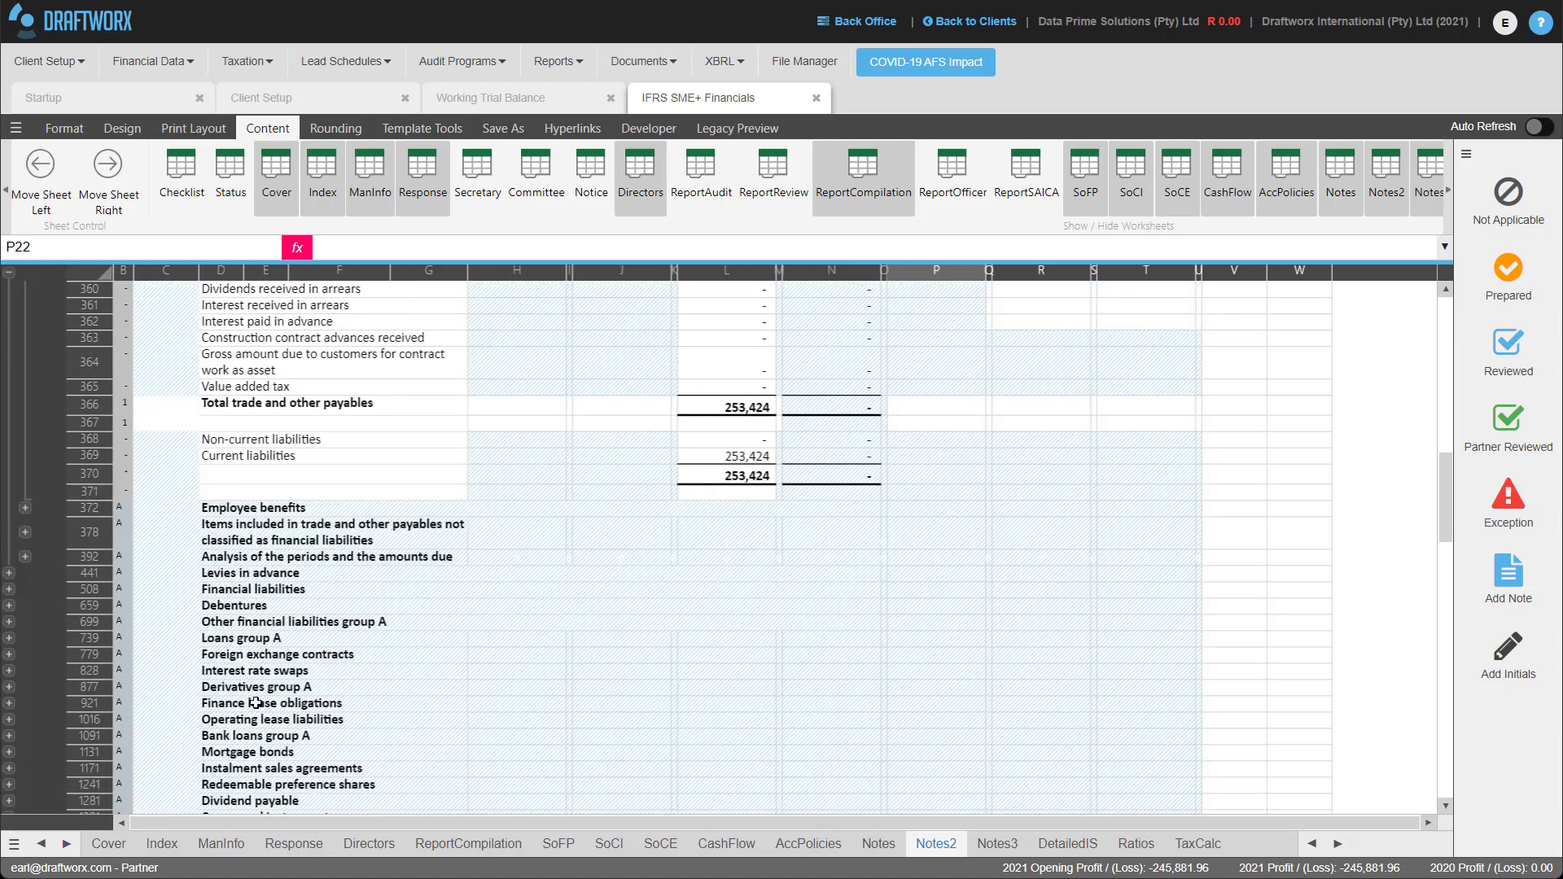
scroll(297, 737, "down", 10)
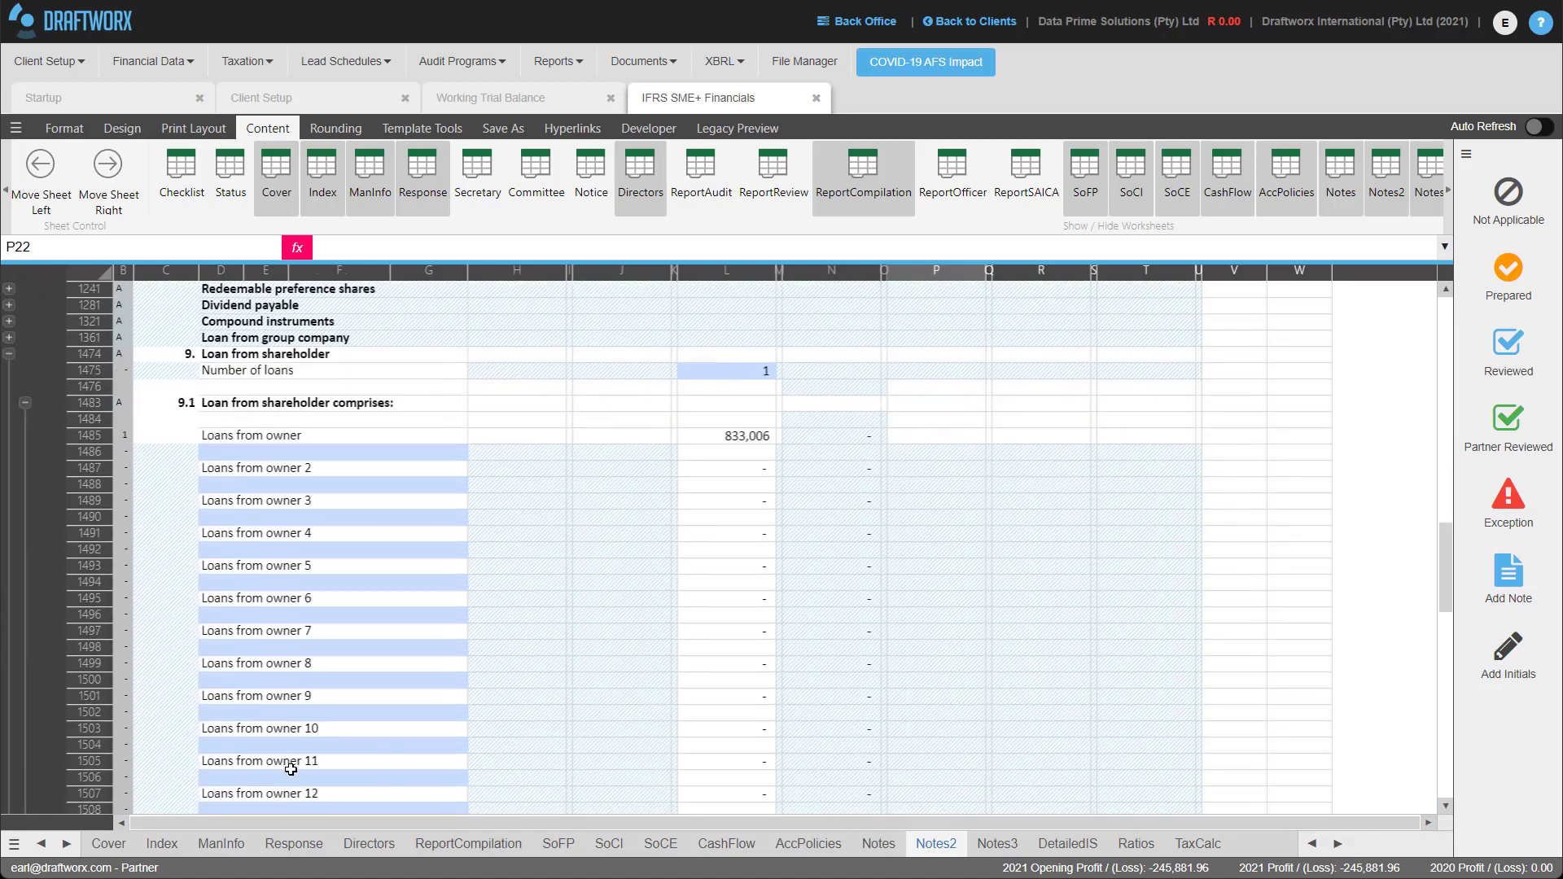
scroll(320, 771, "down", 5)
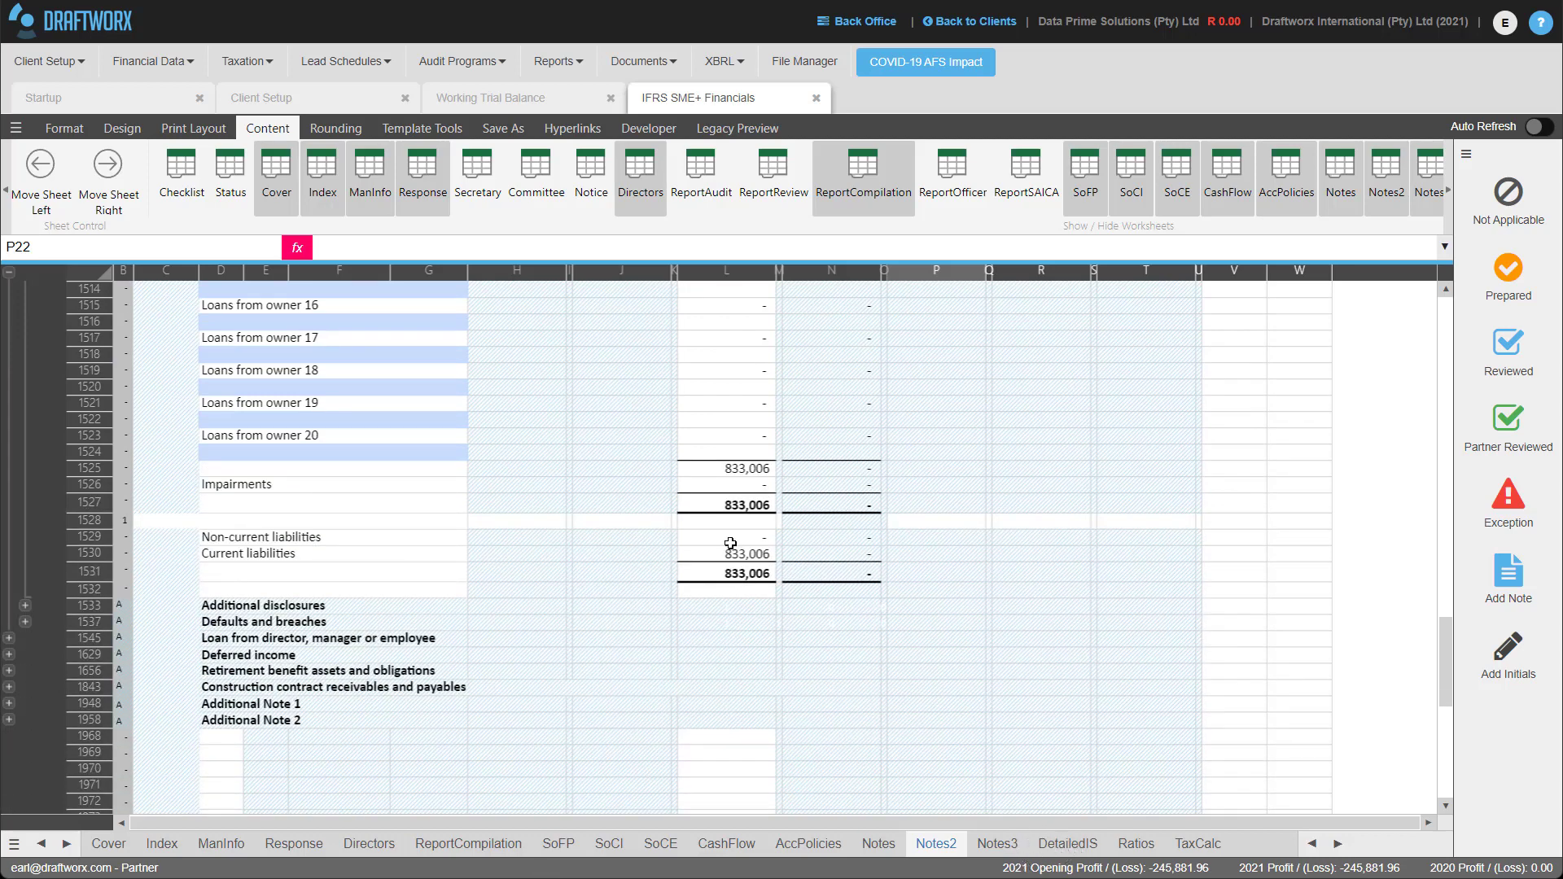
left_click(65, 129)
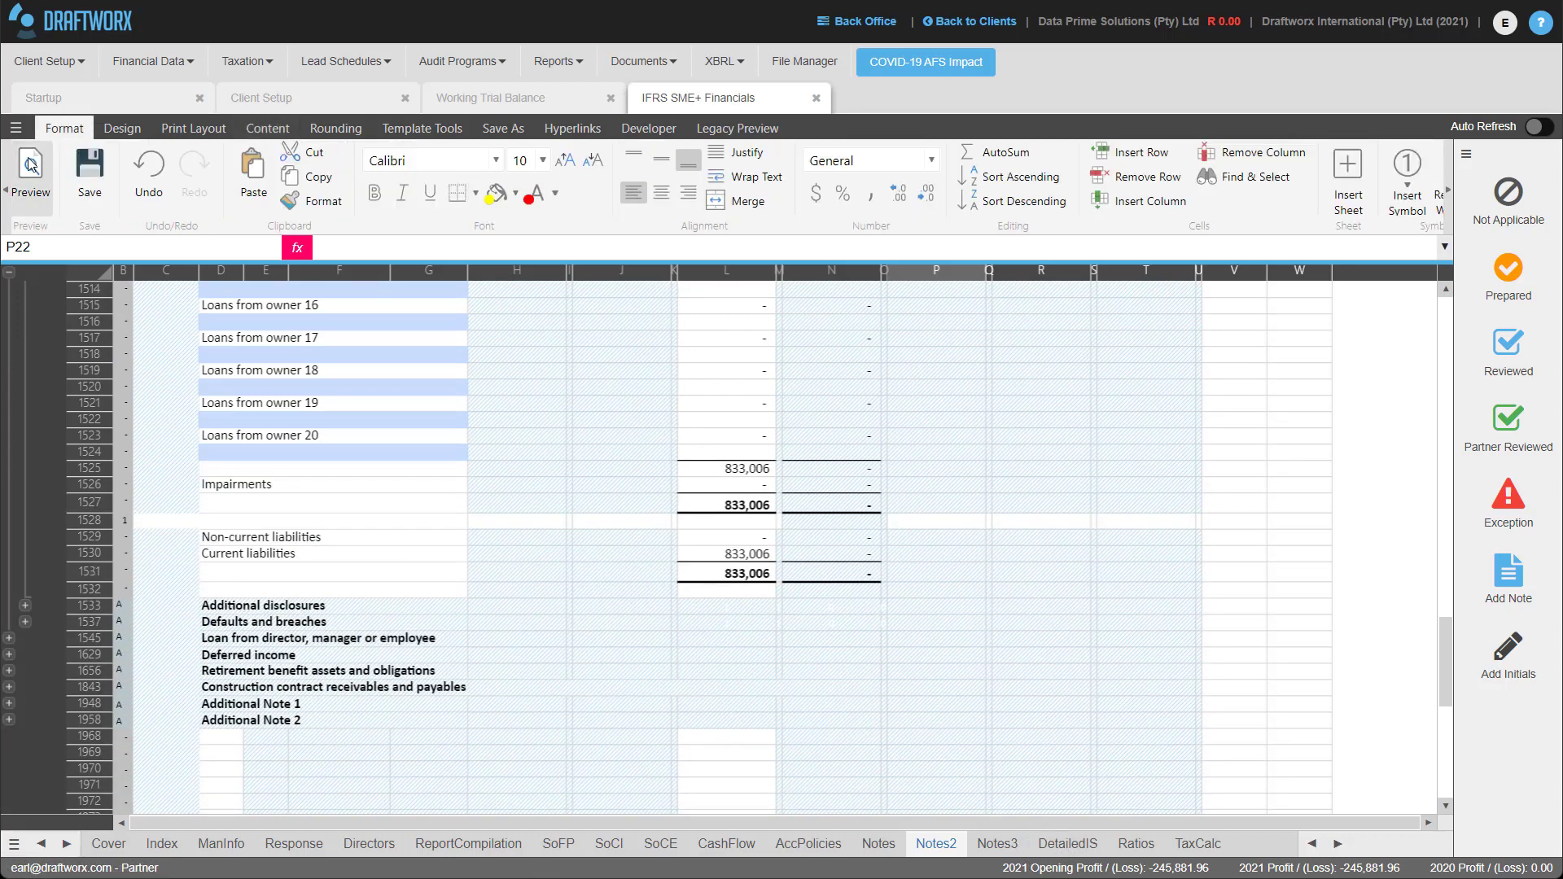
left_click(29, 163)
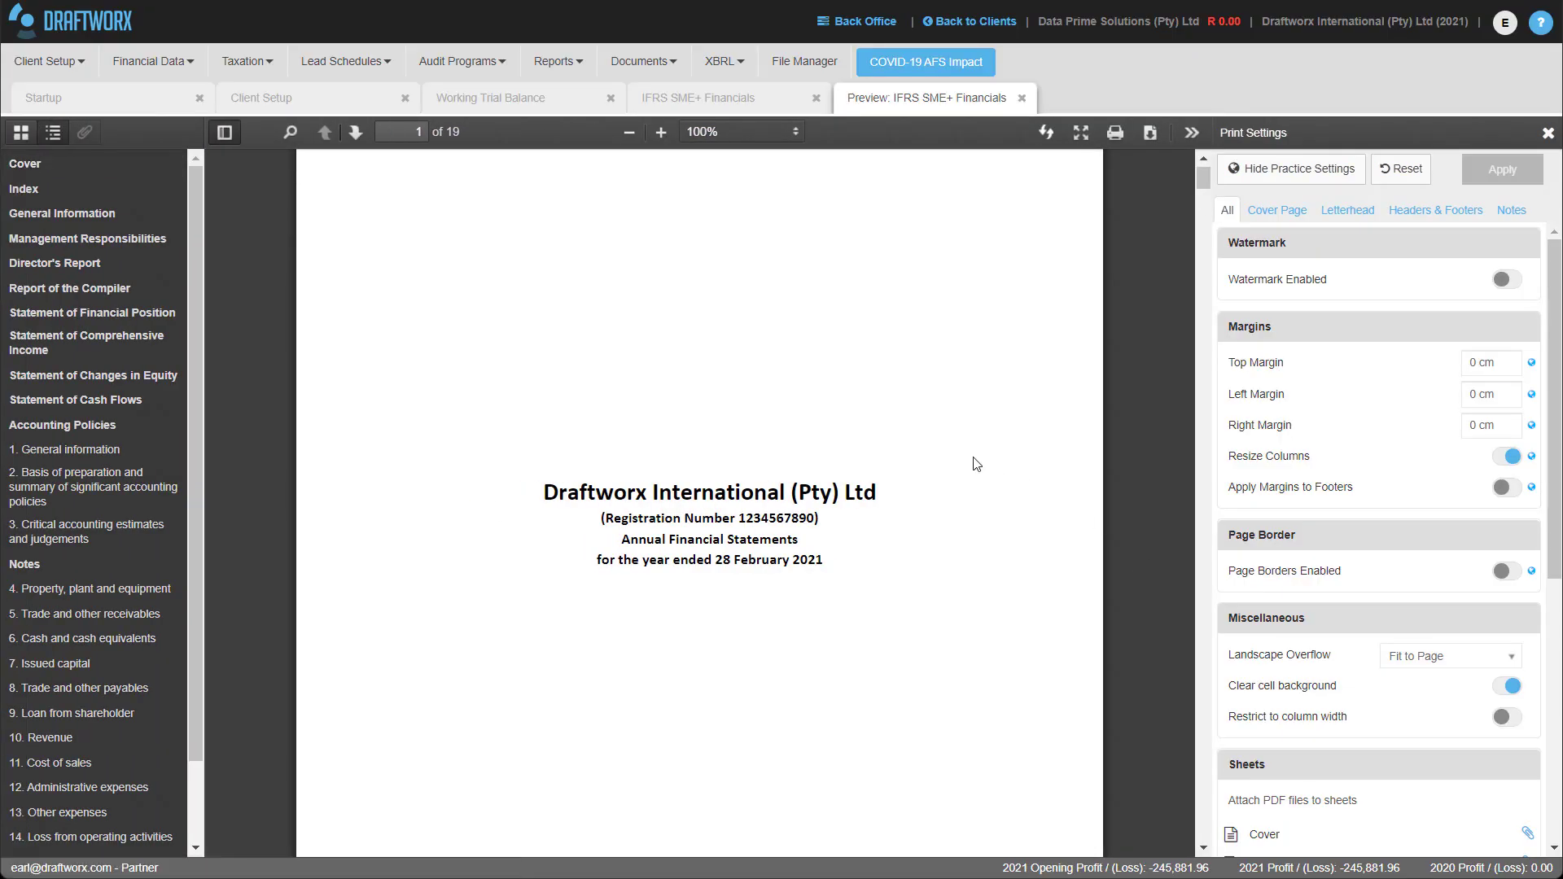
Scroll the preview from page 11 to 15, covering accounting policies and the receivables-to-revenue notes.
scroll(739, 449, "down", 2)
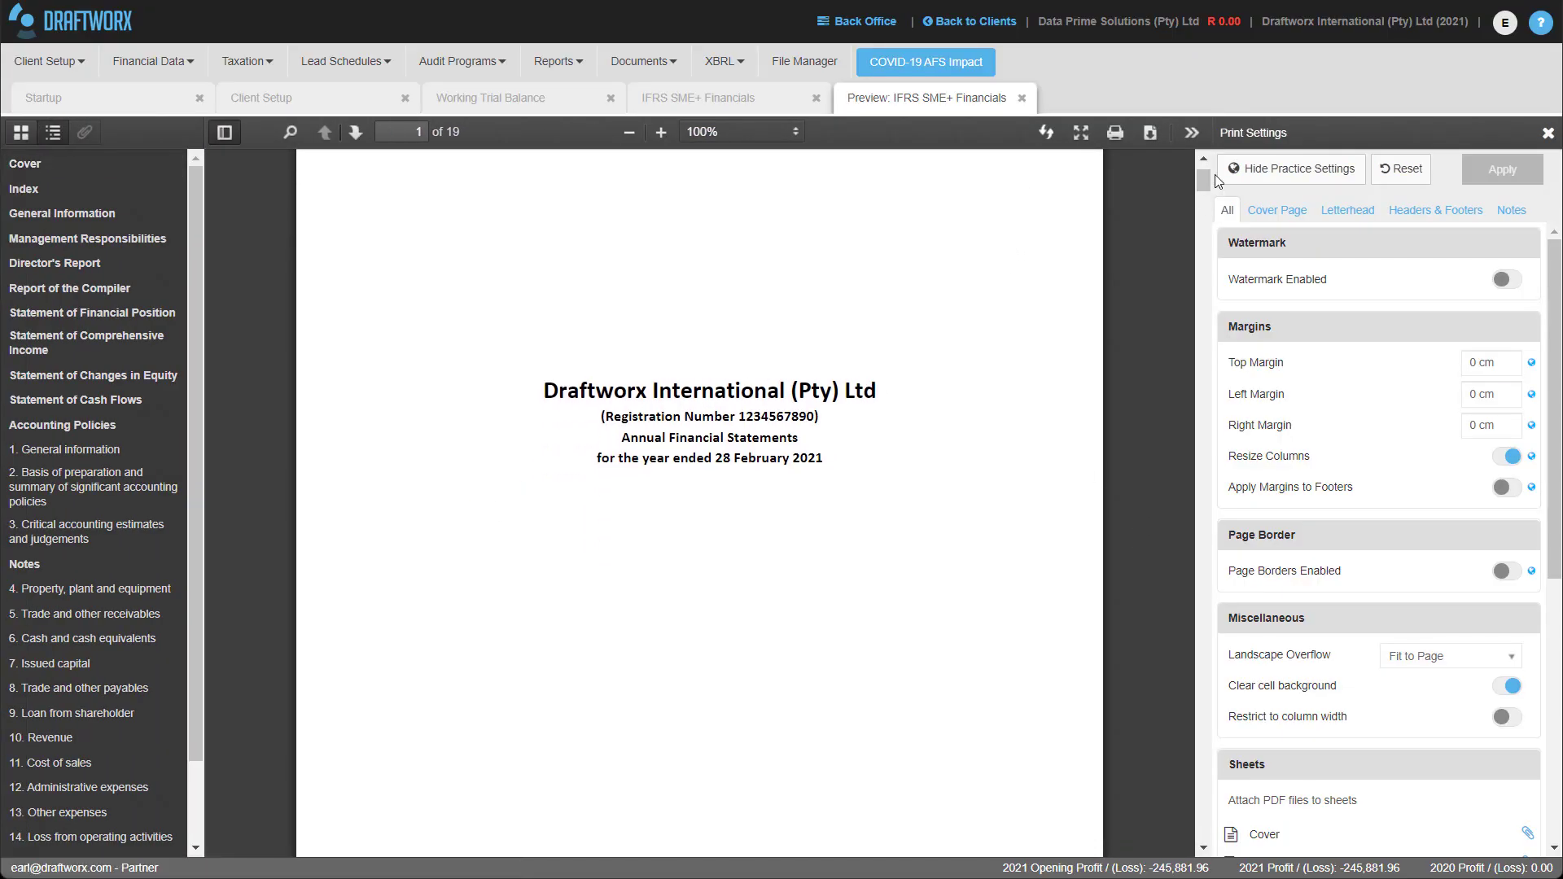
left_click_drag(1204, 178, 1175, 388)
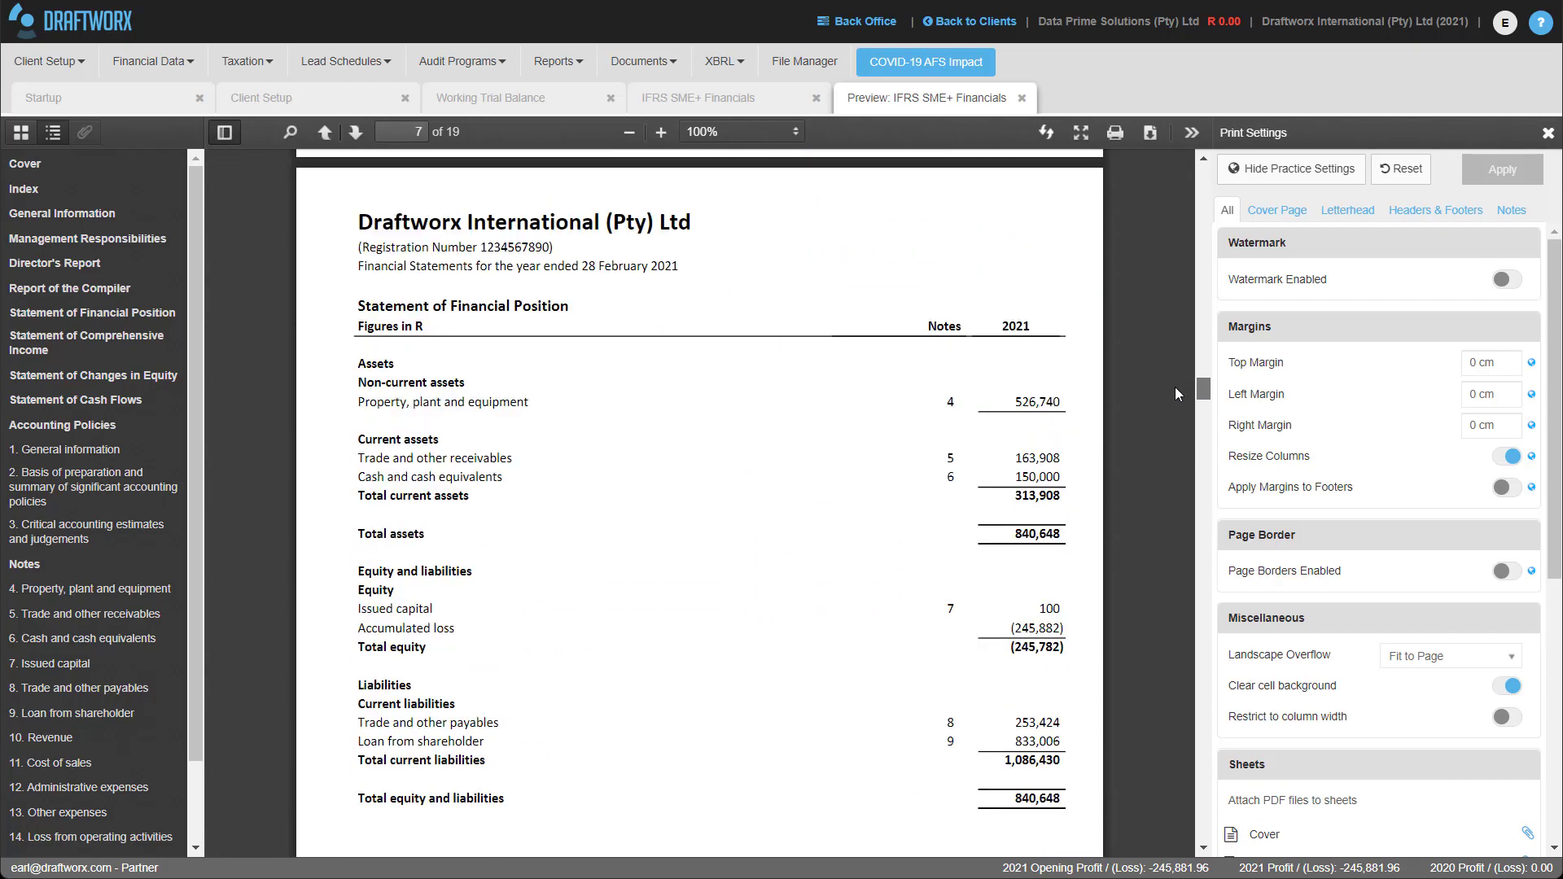
scroll(1175, 388, "up", 3)
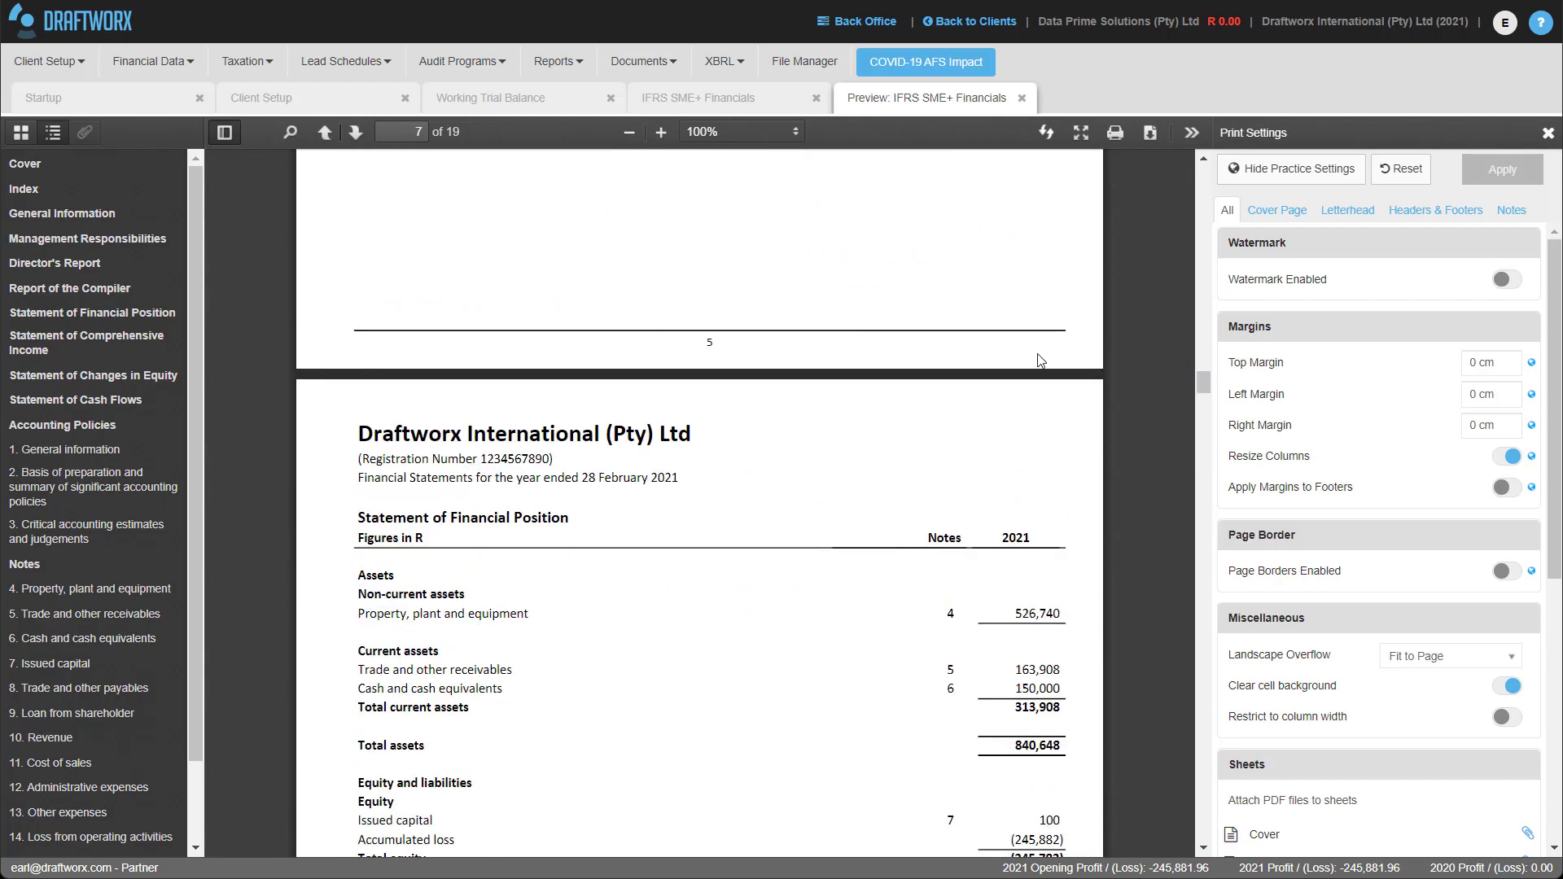
scroll(924, 443, "down", 4)
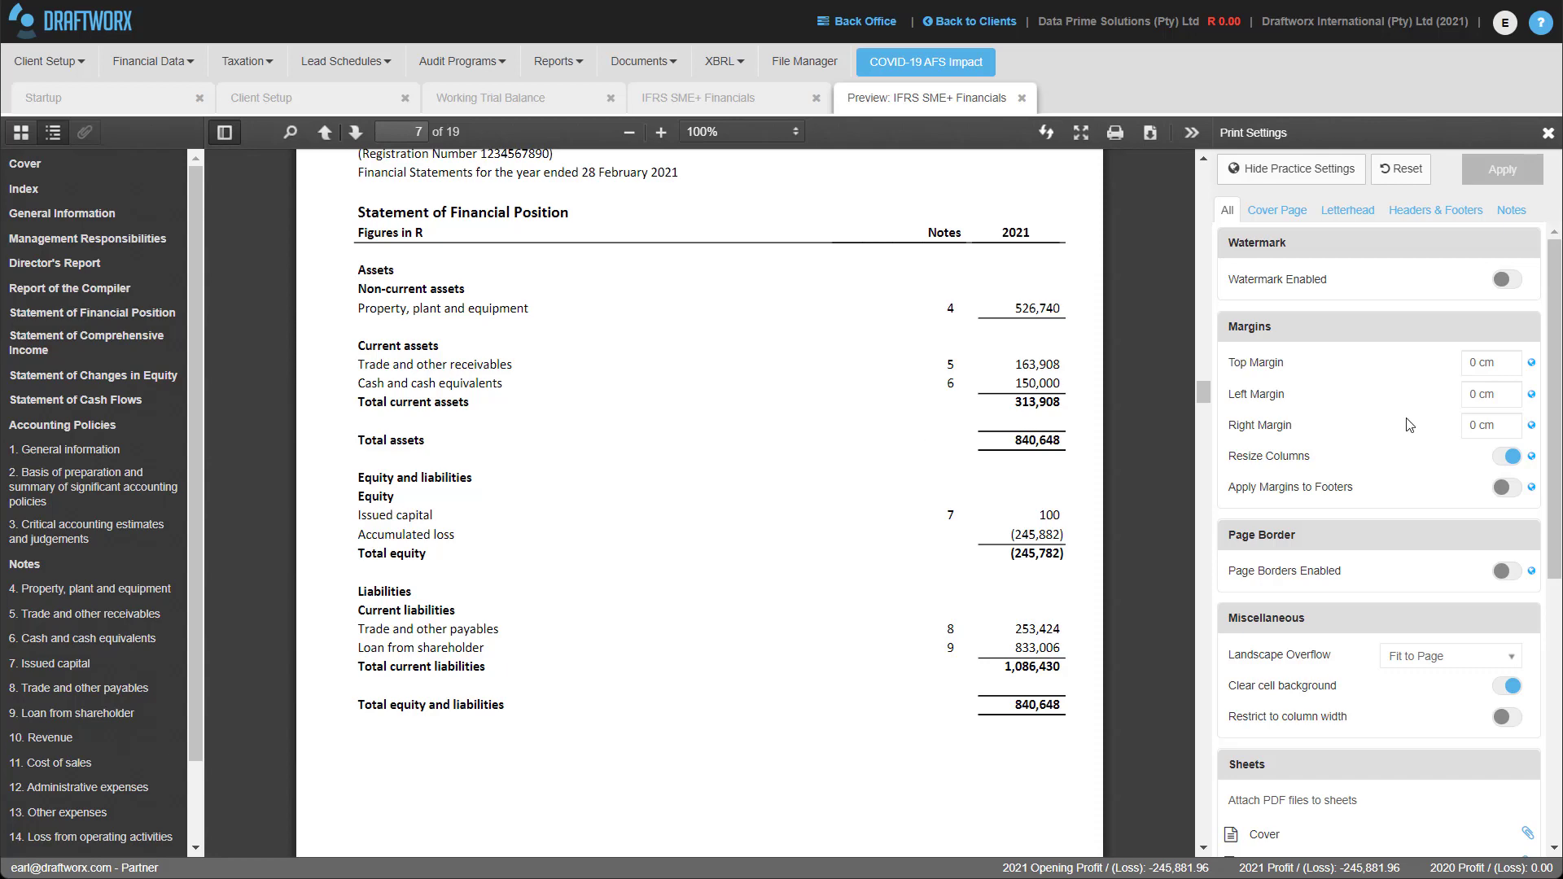
scroll(886, 453, "down", 10)
scroll(843, 444, "down", 20)
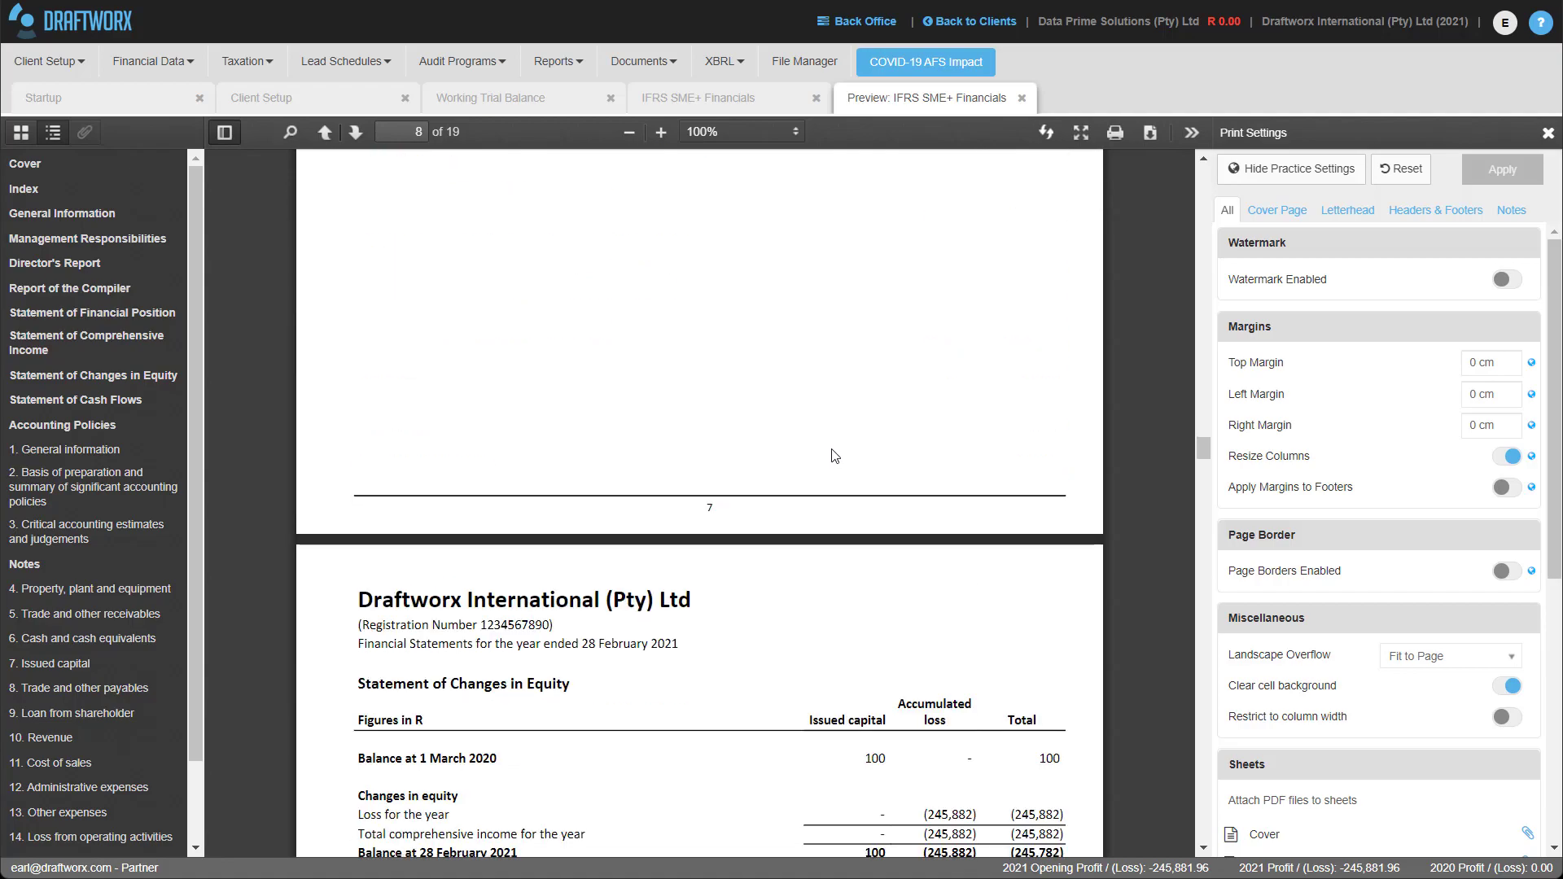
scroll(846, 457, "up", 3)
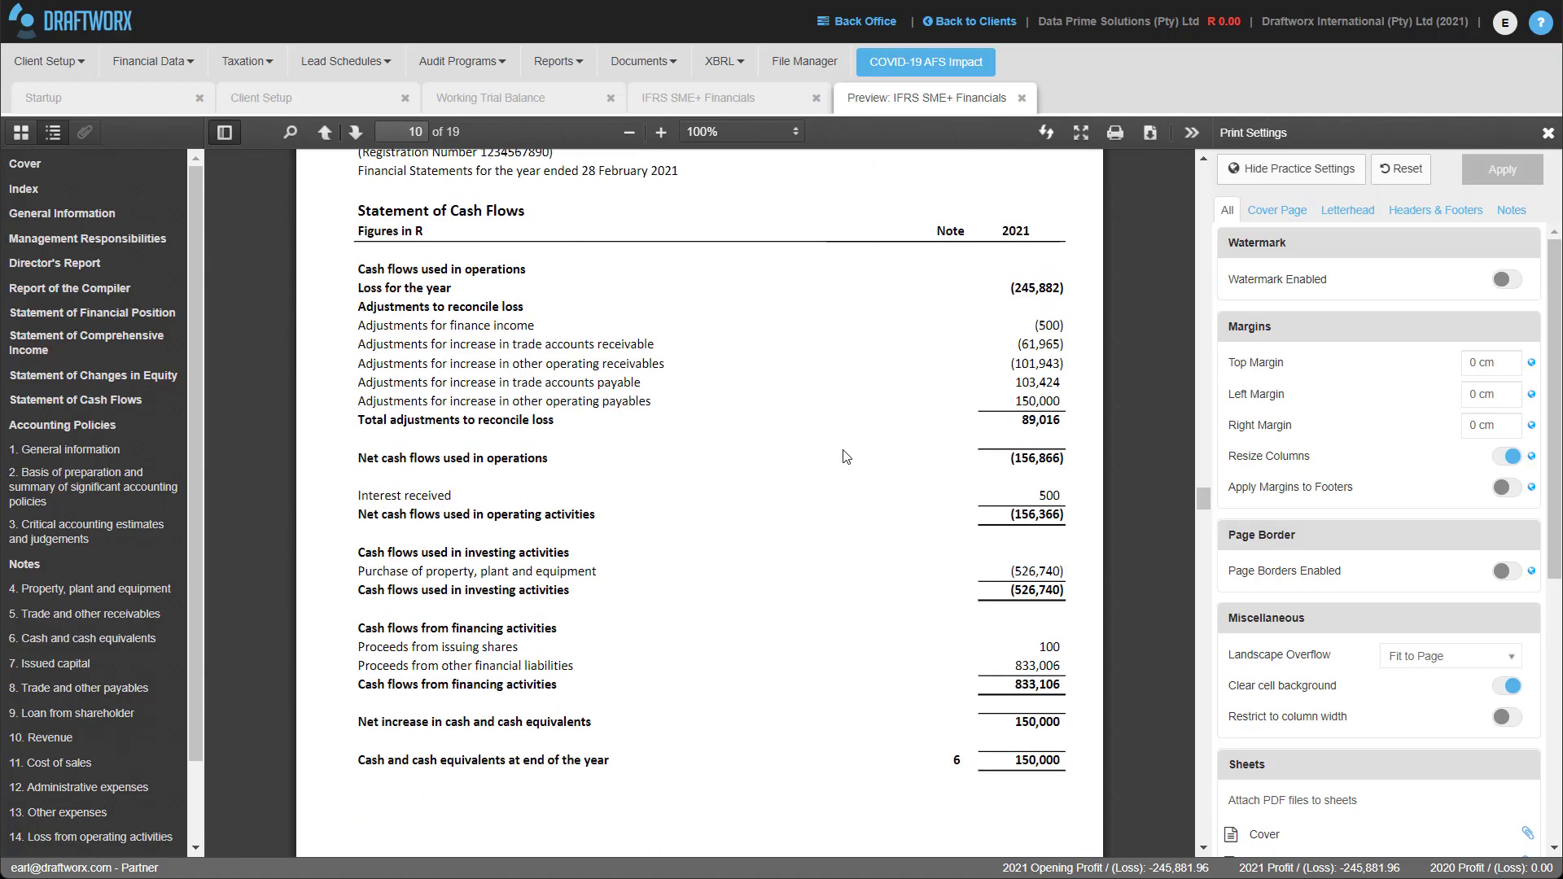
scroll(843, 452, "down", 12)
scroll(839, 448, "down", 20)
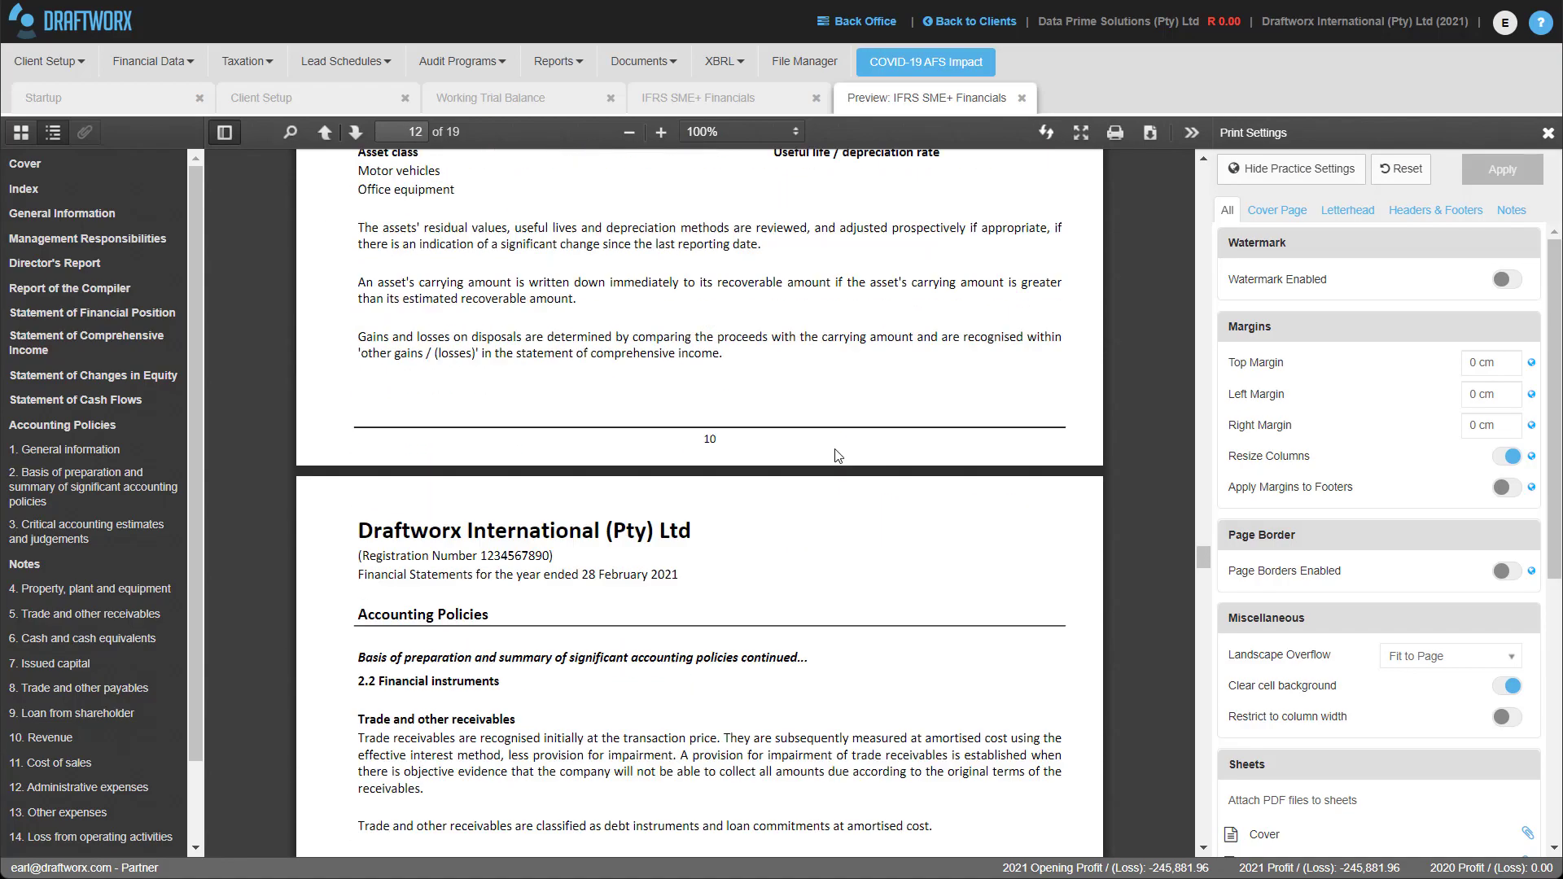
scroll(832, 442, "down", 15)
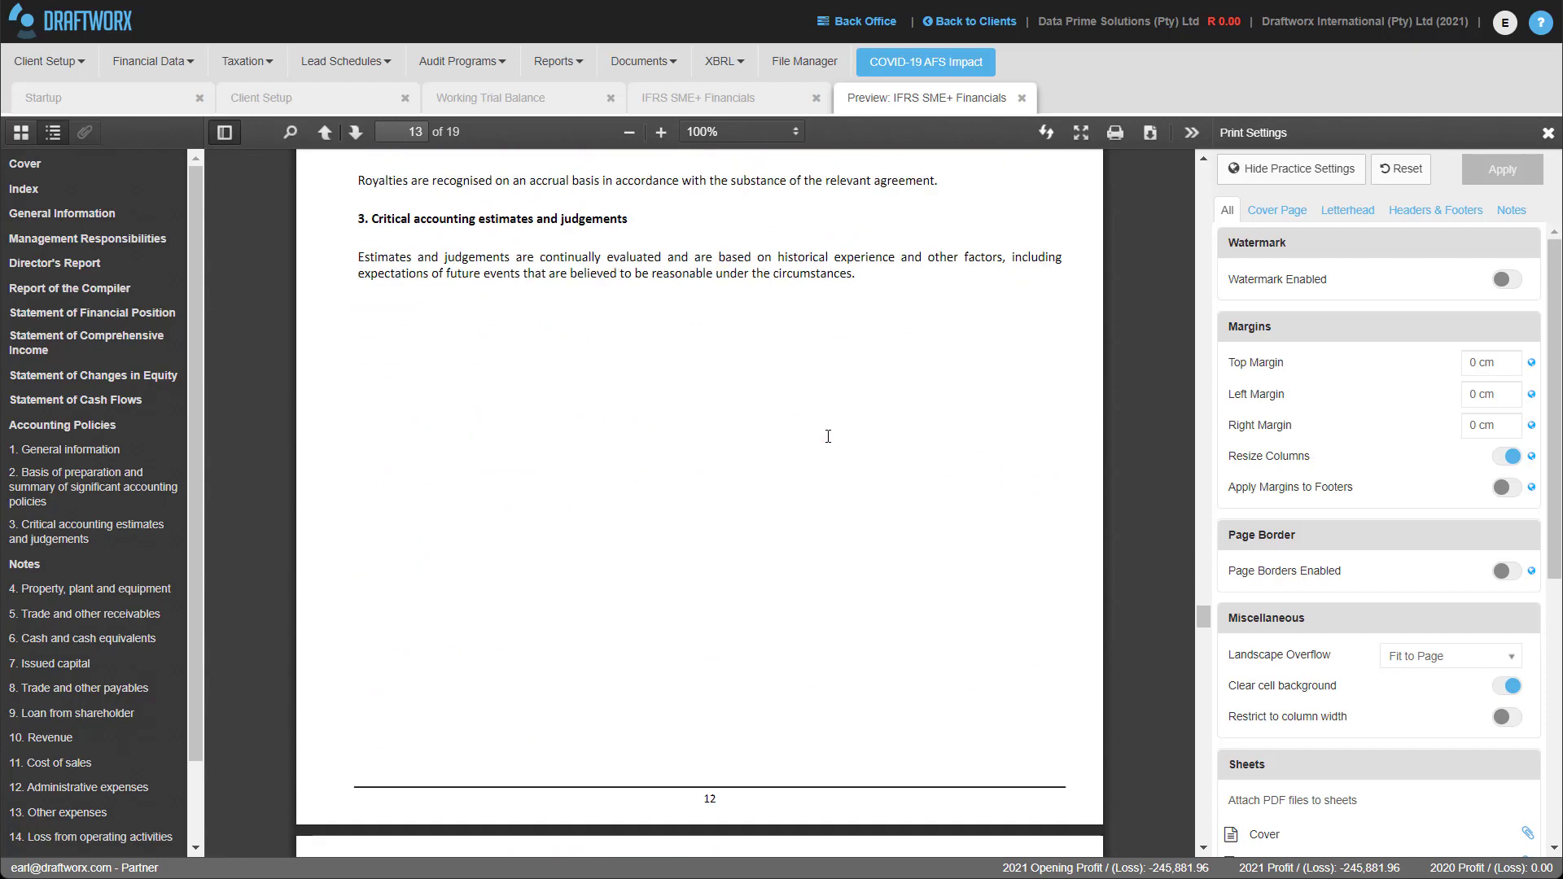
scroll(828, 435, "down", 3)
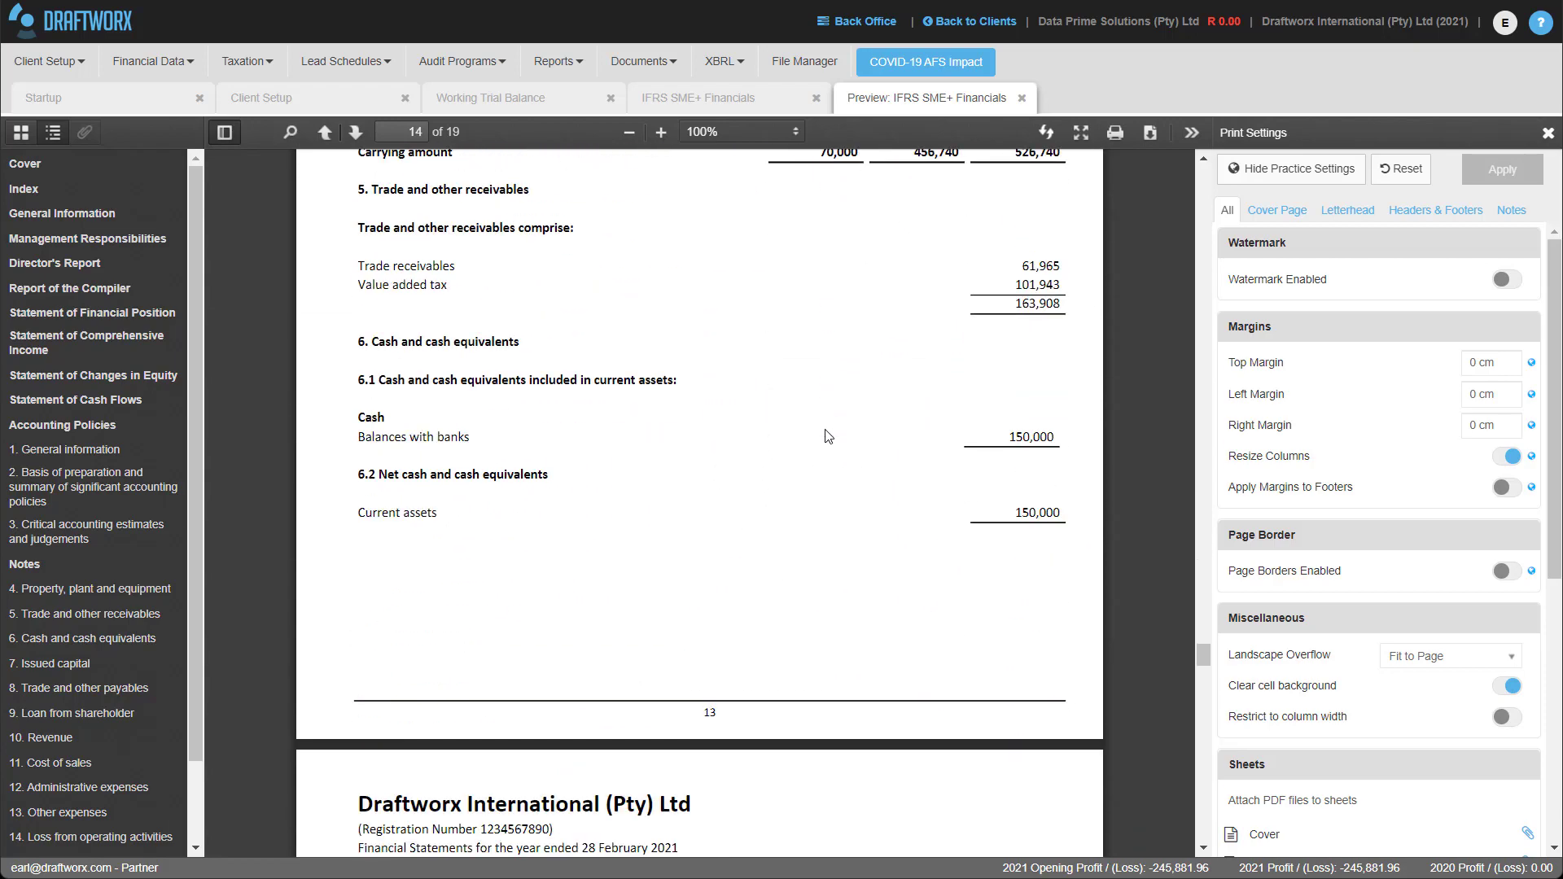
scroll(828, 435, "down", 7)
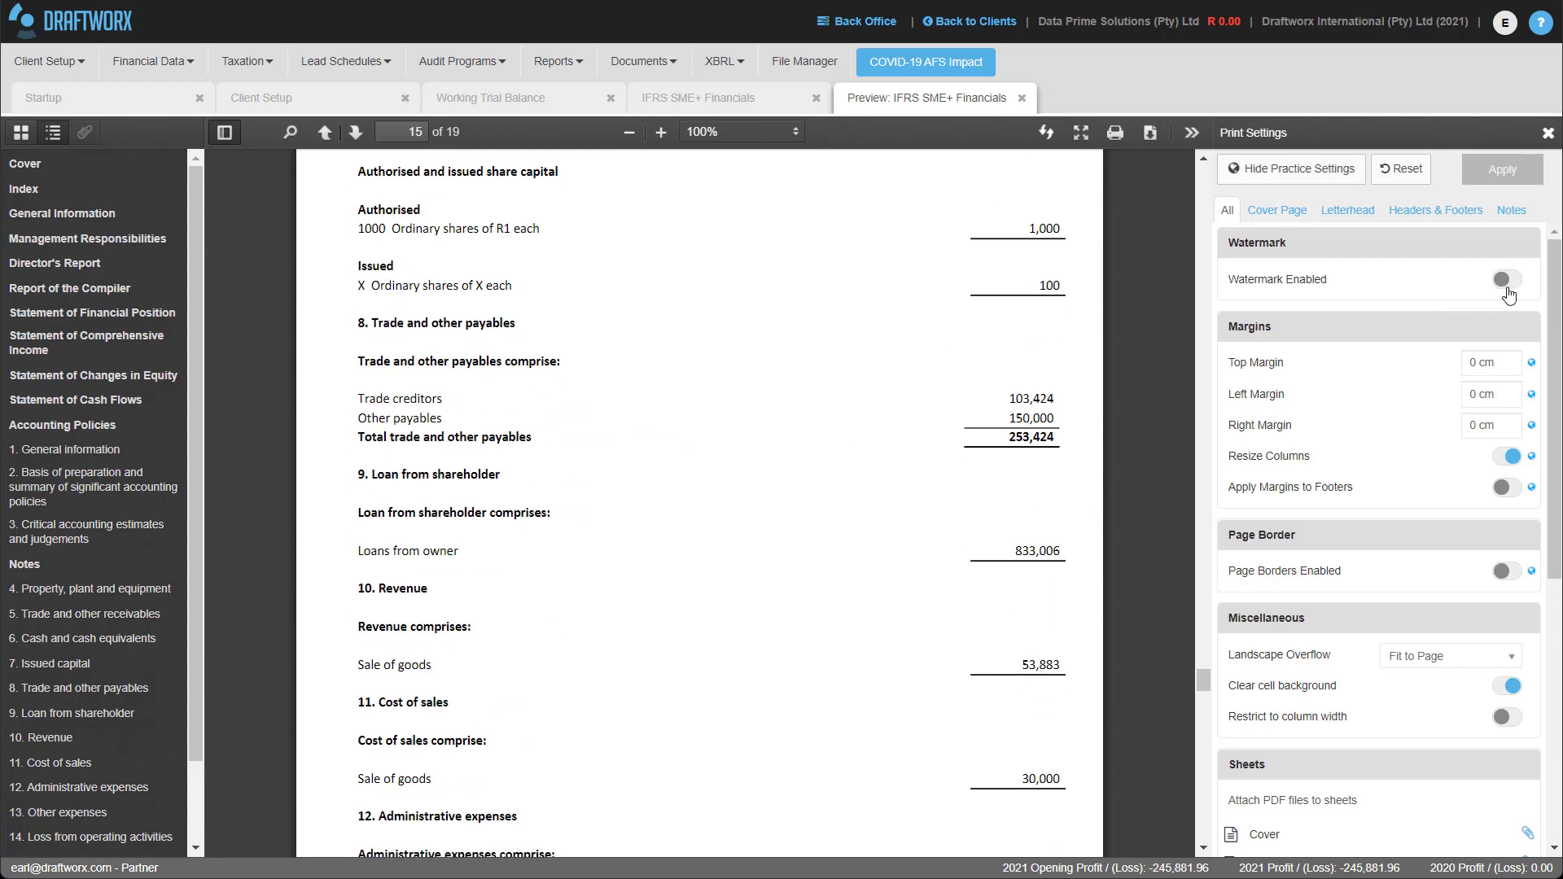
Assign letterhead 2 to the ReportCompilation sheet in Print Settings and apply it to the preview.
left_click(1300, 213)
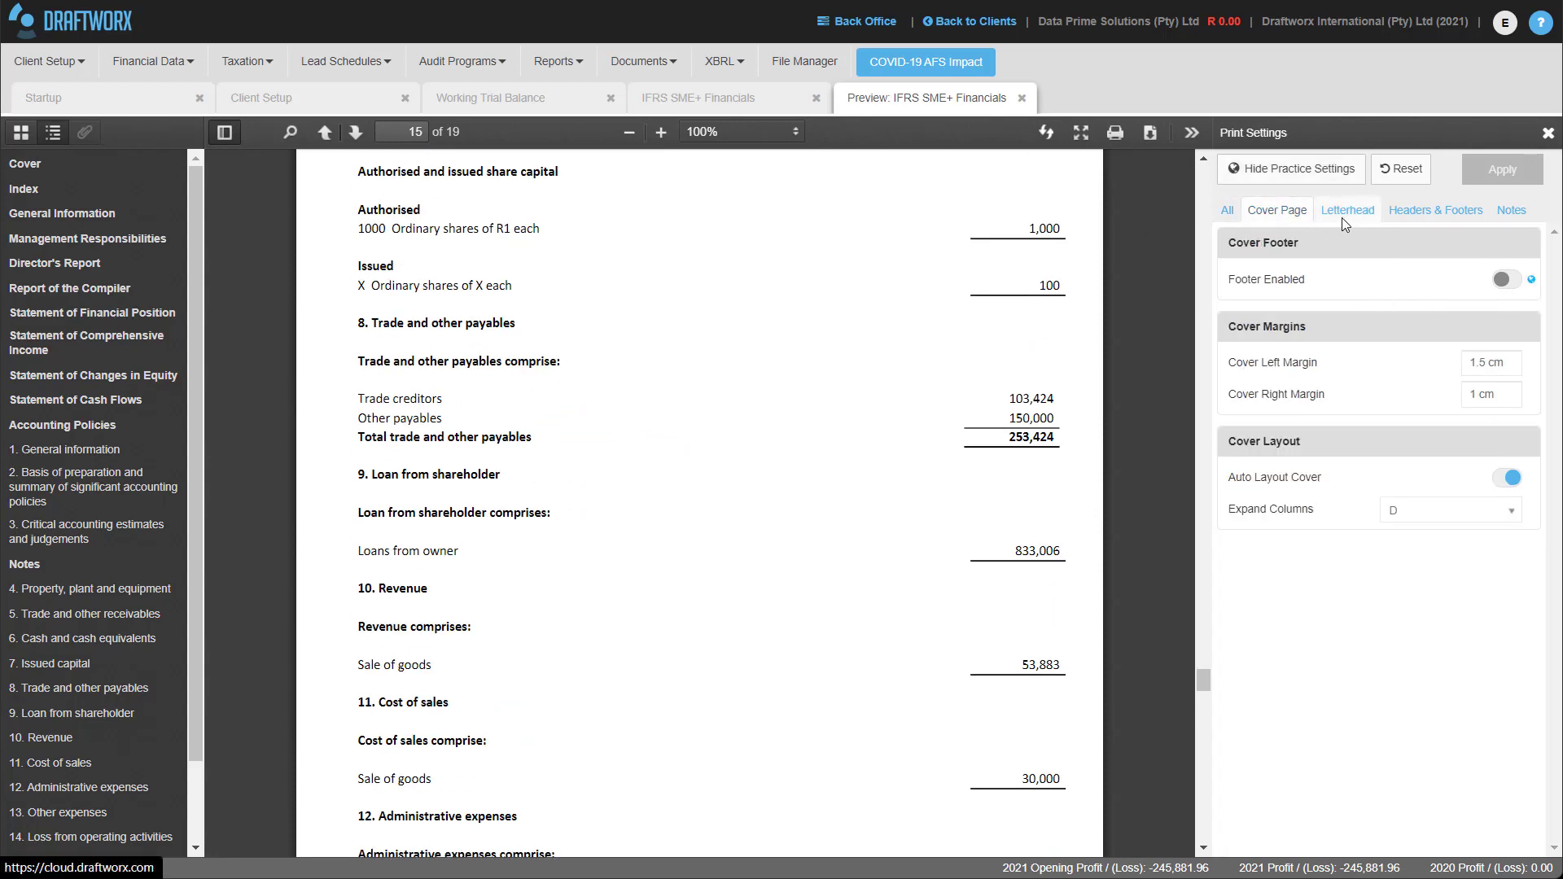
left_click(1344, 215)
scroll(1388, 676, "down", 7)
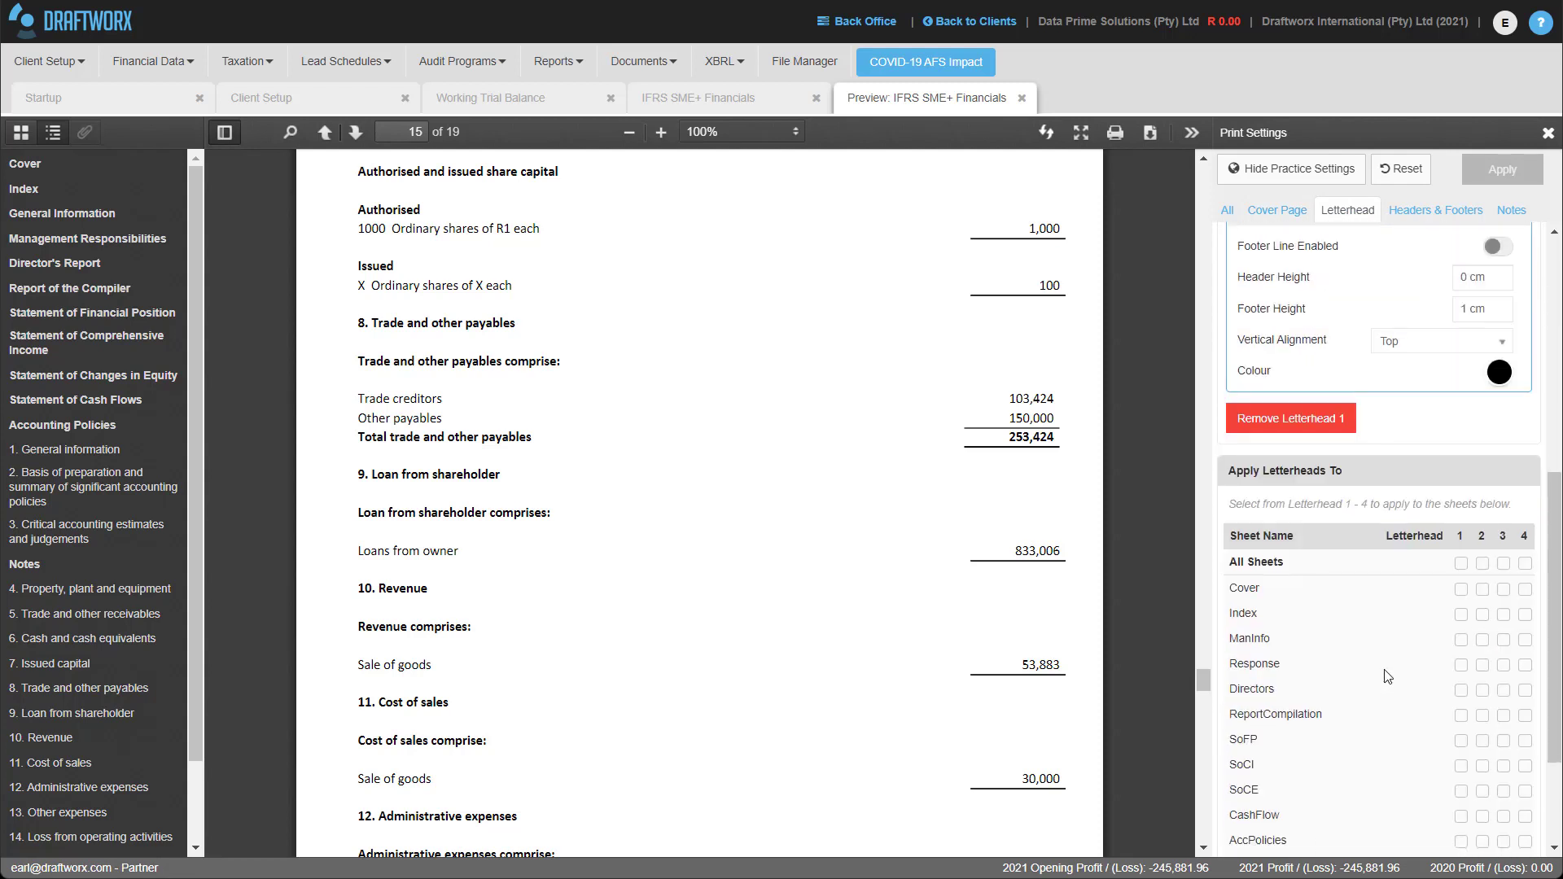
scroll(1387, 676, "down", 1)
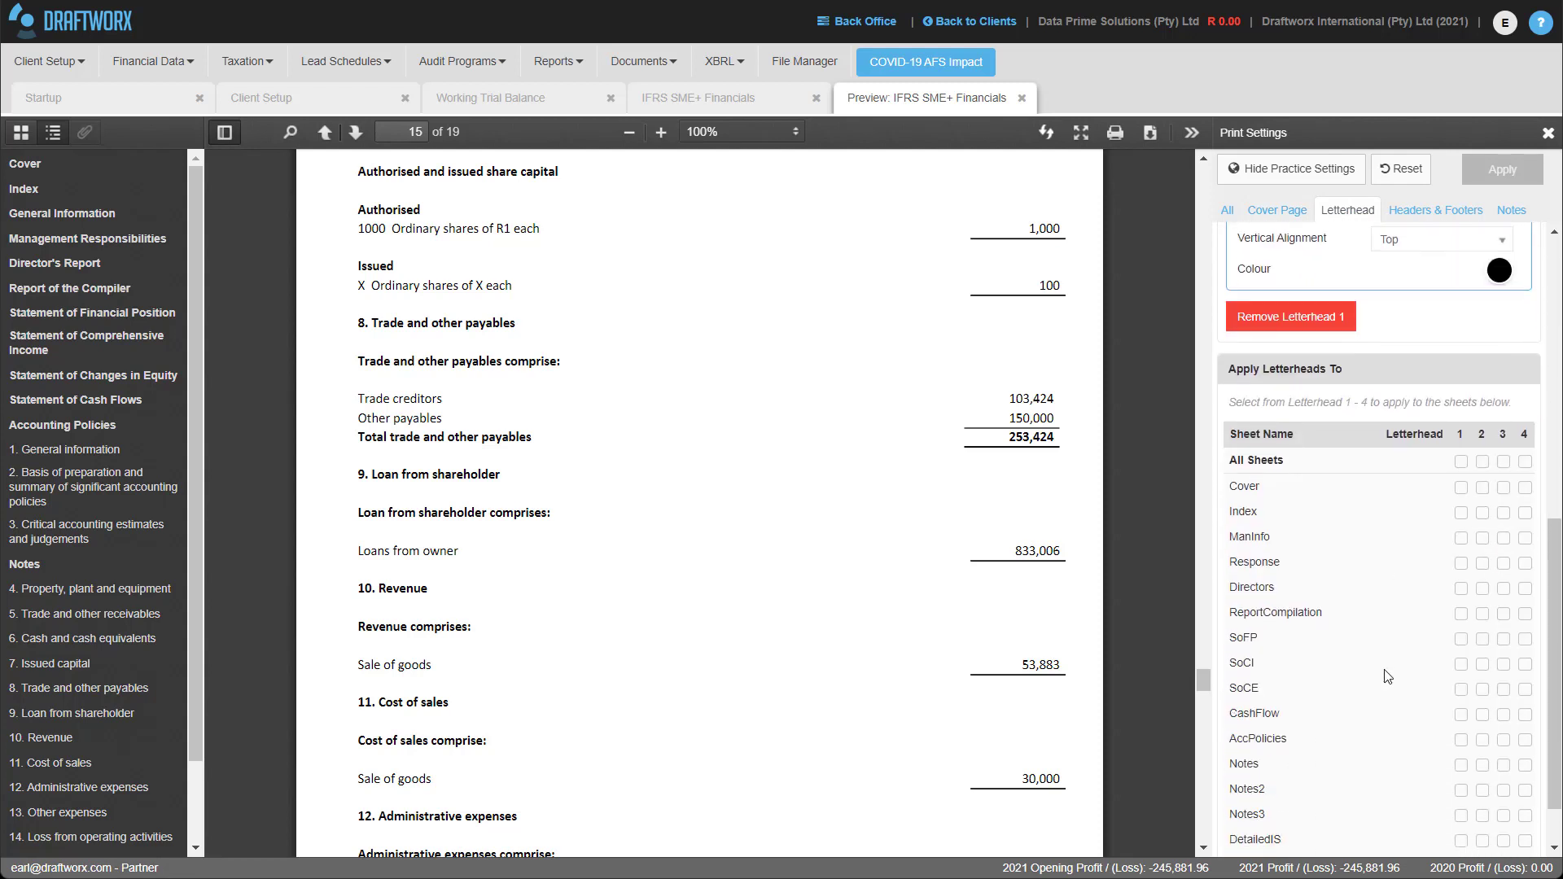
left_click(1483, 615)
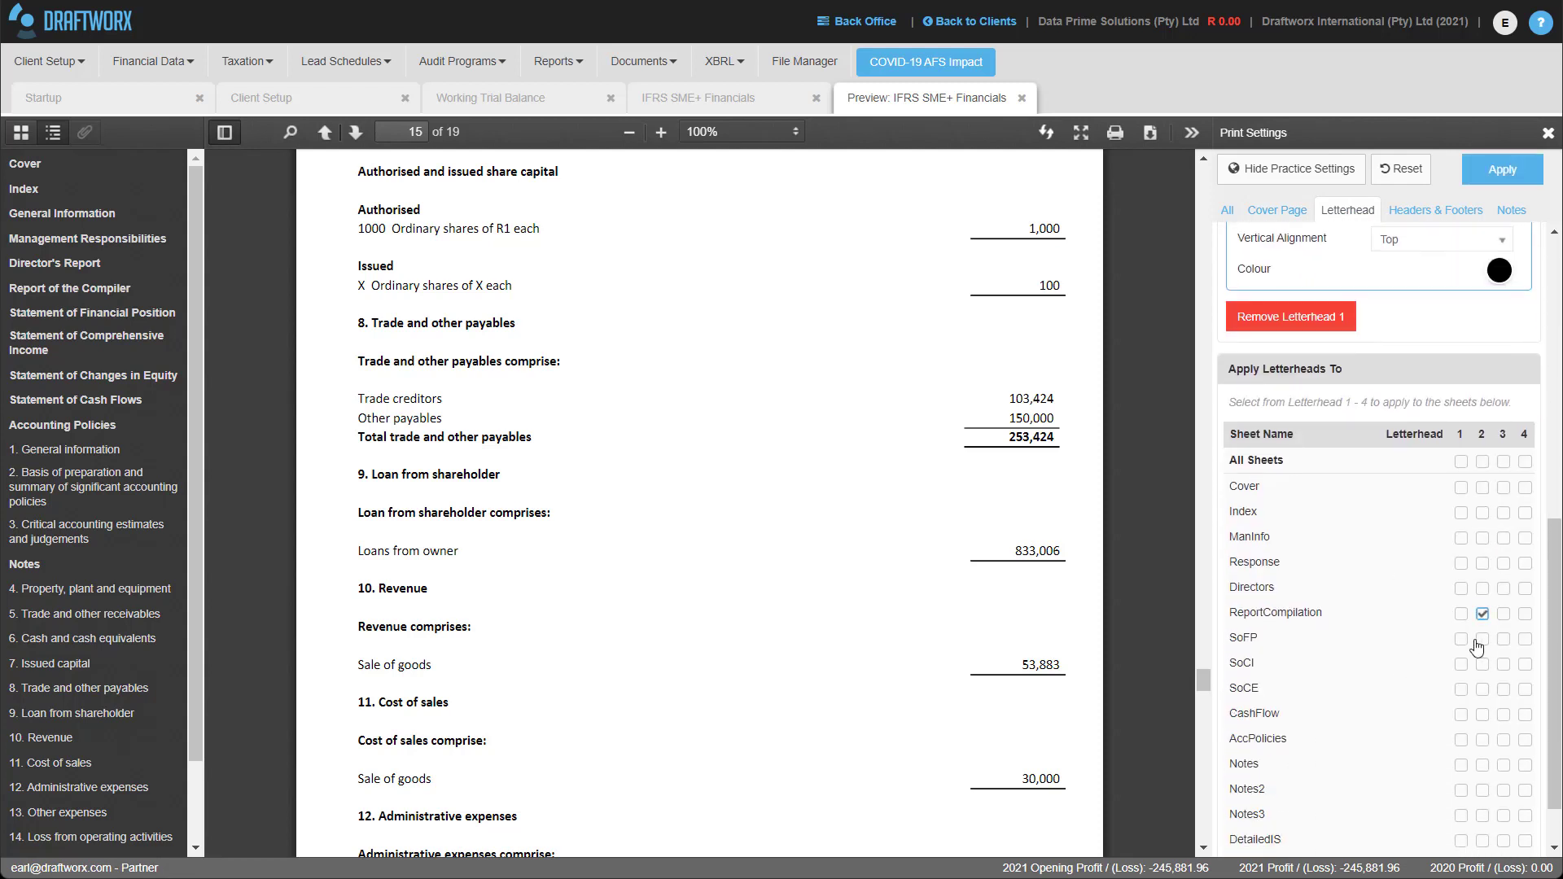
left_click(1515, 176)
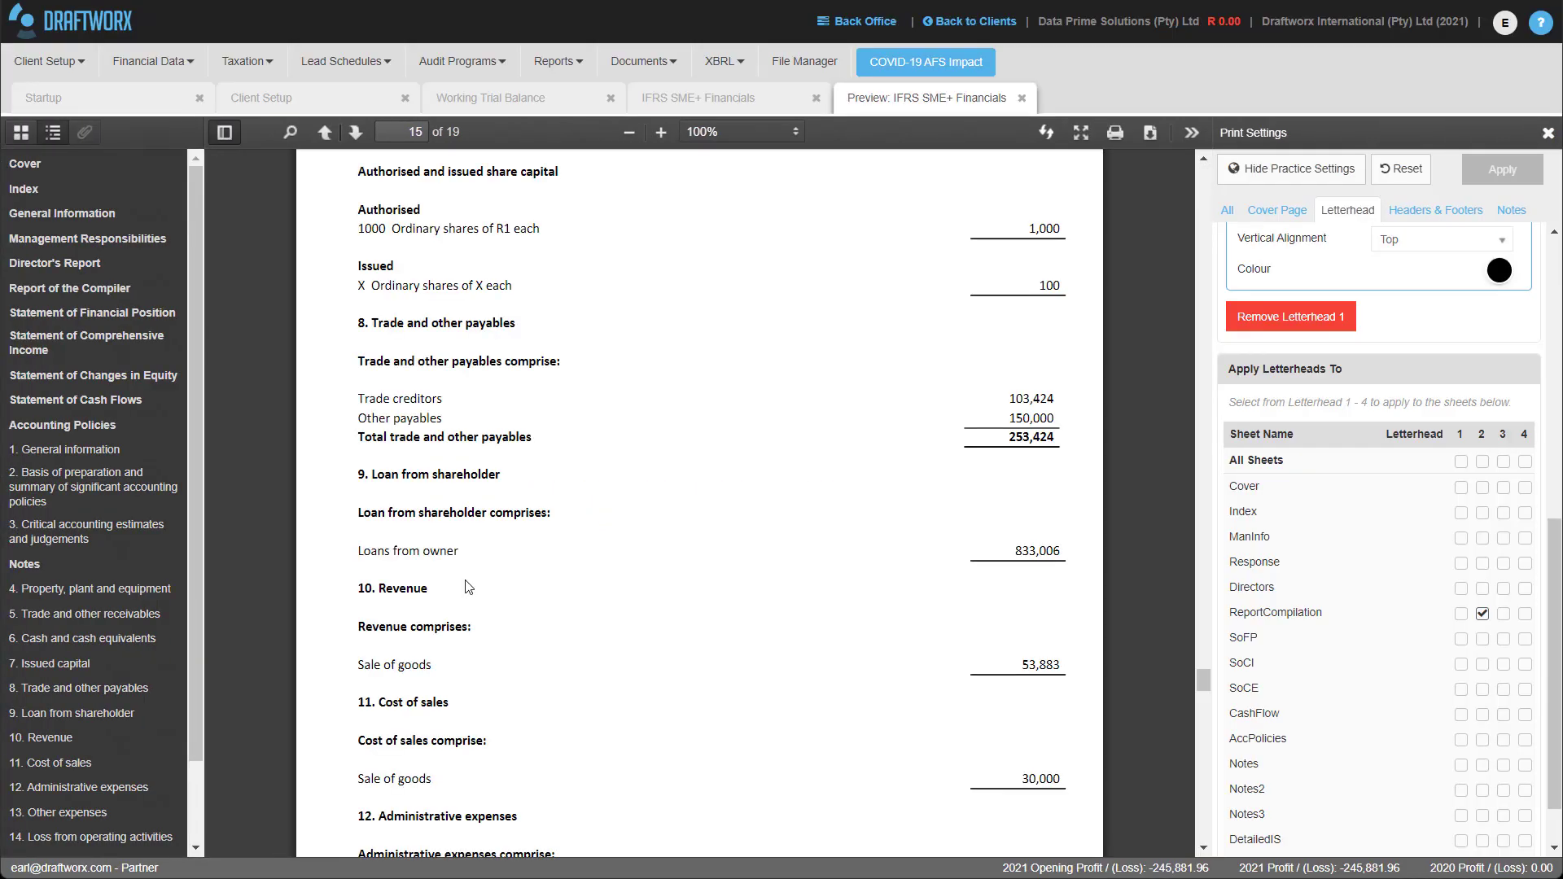
Review the Report of the Compiler page in the preview, then return to all print settings.
left_click(80, 290)
scroll(583, 244, "down", 6)
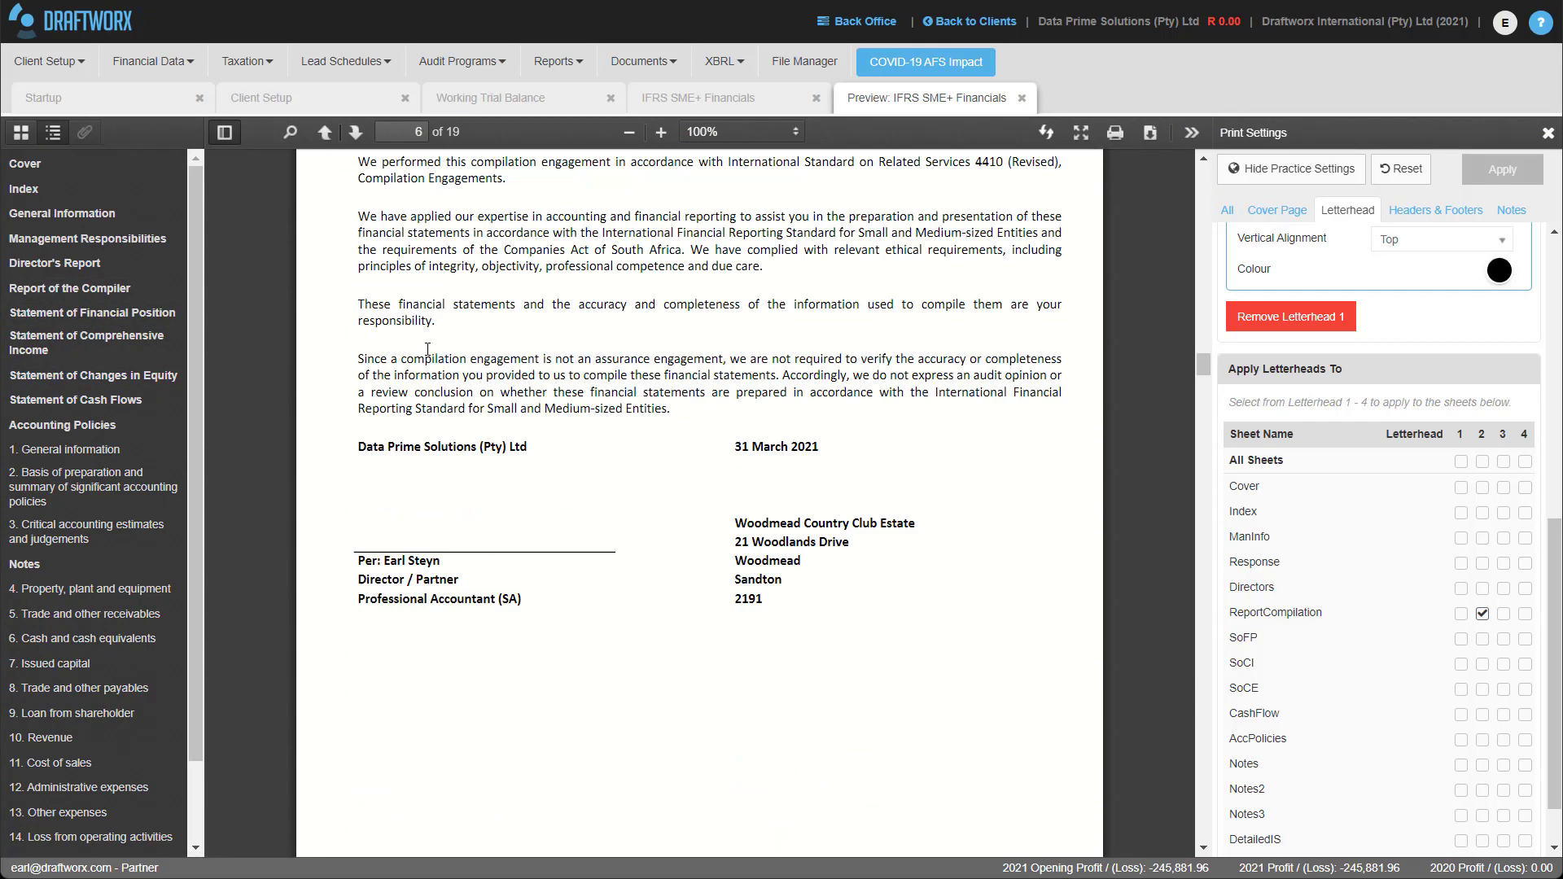
scroll(828, 641, "up", 4)
scroll(827, 641, "up", 1)
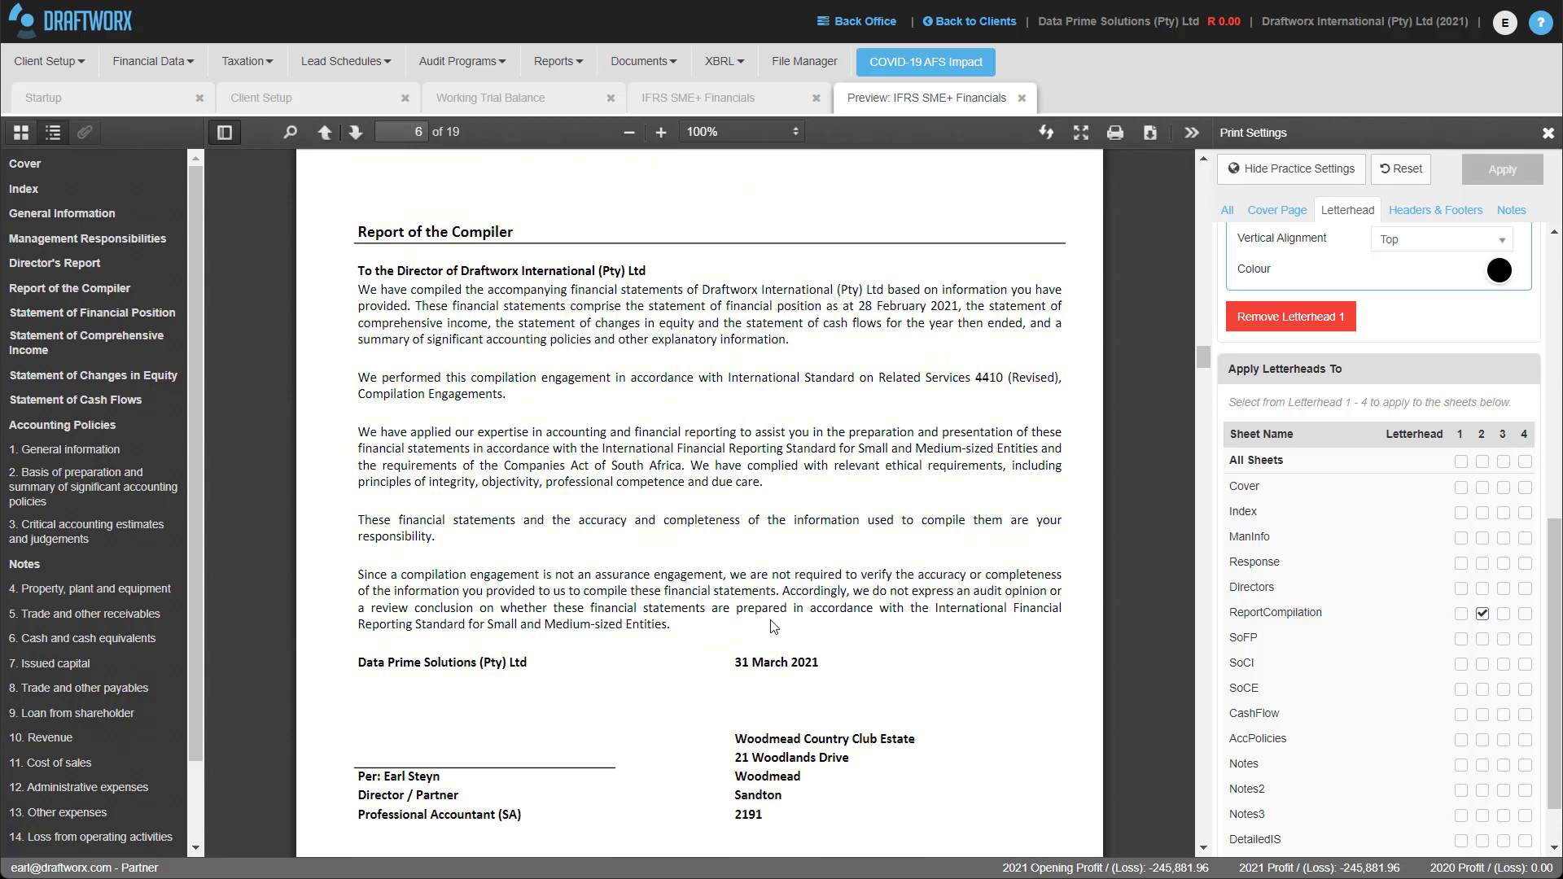
scroll(1521, 355, "up", 8)
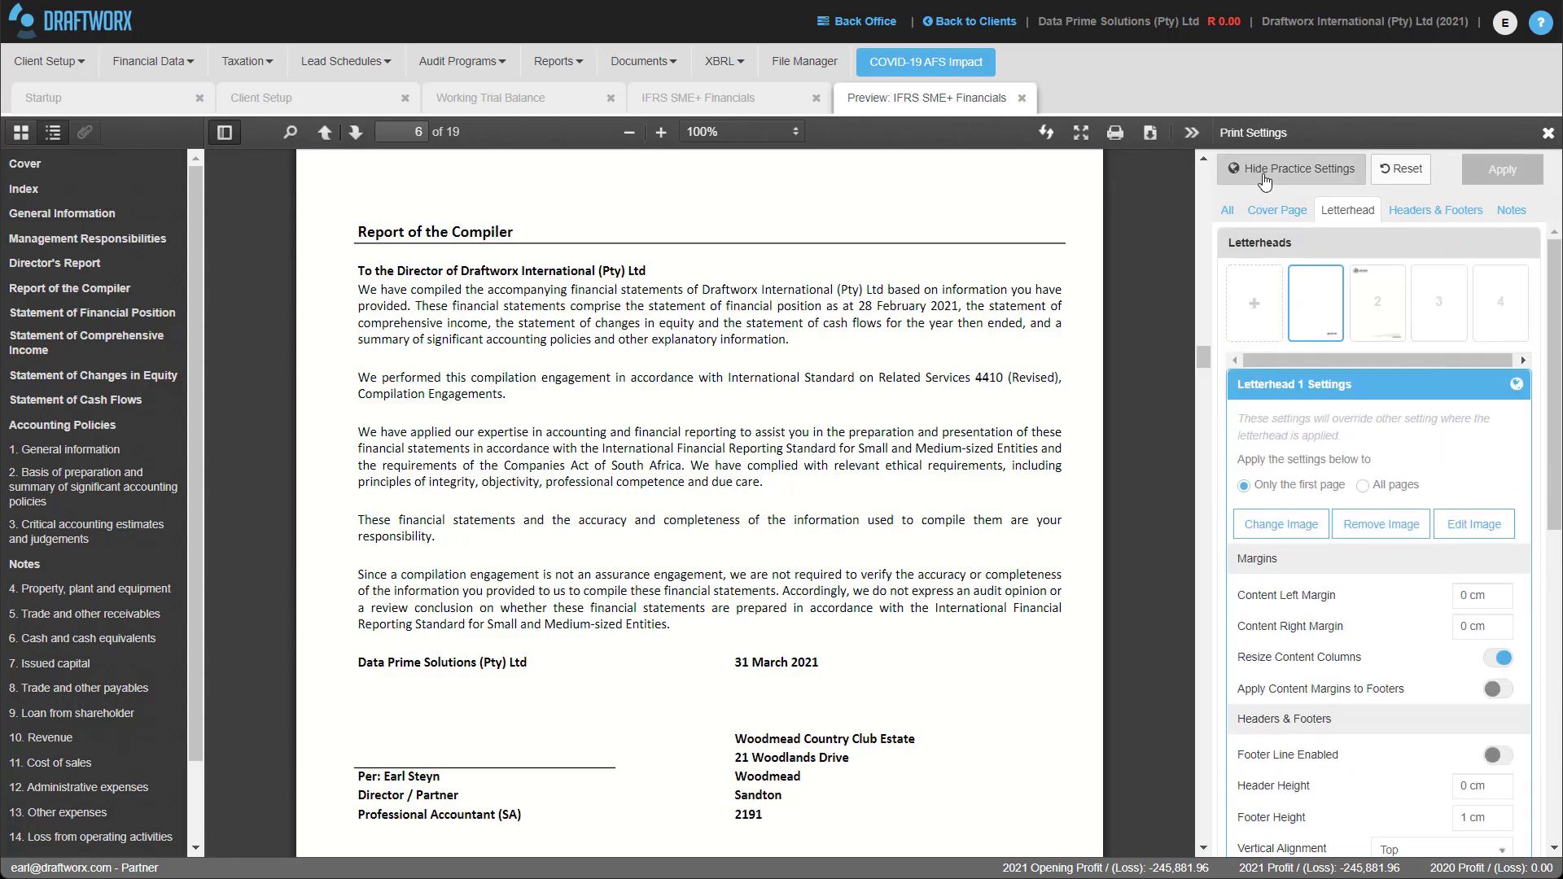
left_click(1272, 210)
left_click(1227, 210)
scroll(1421, 730, "down", 5)
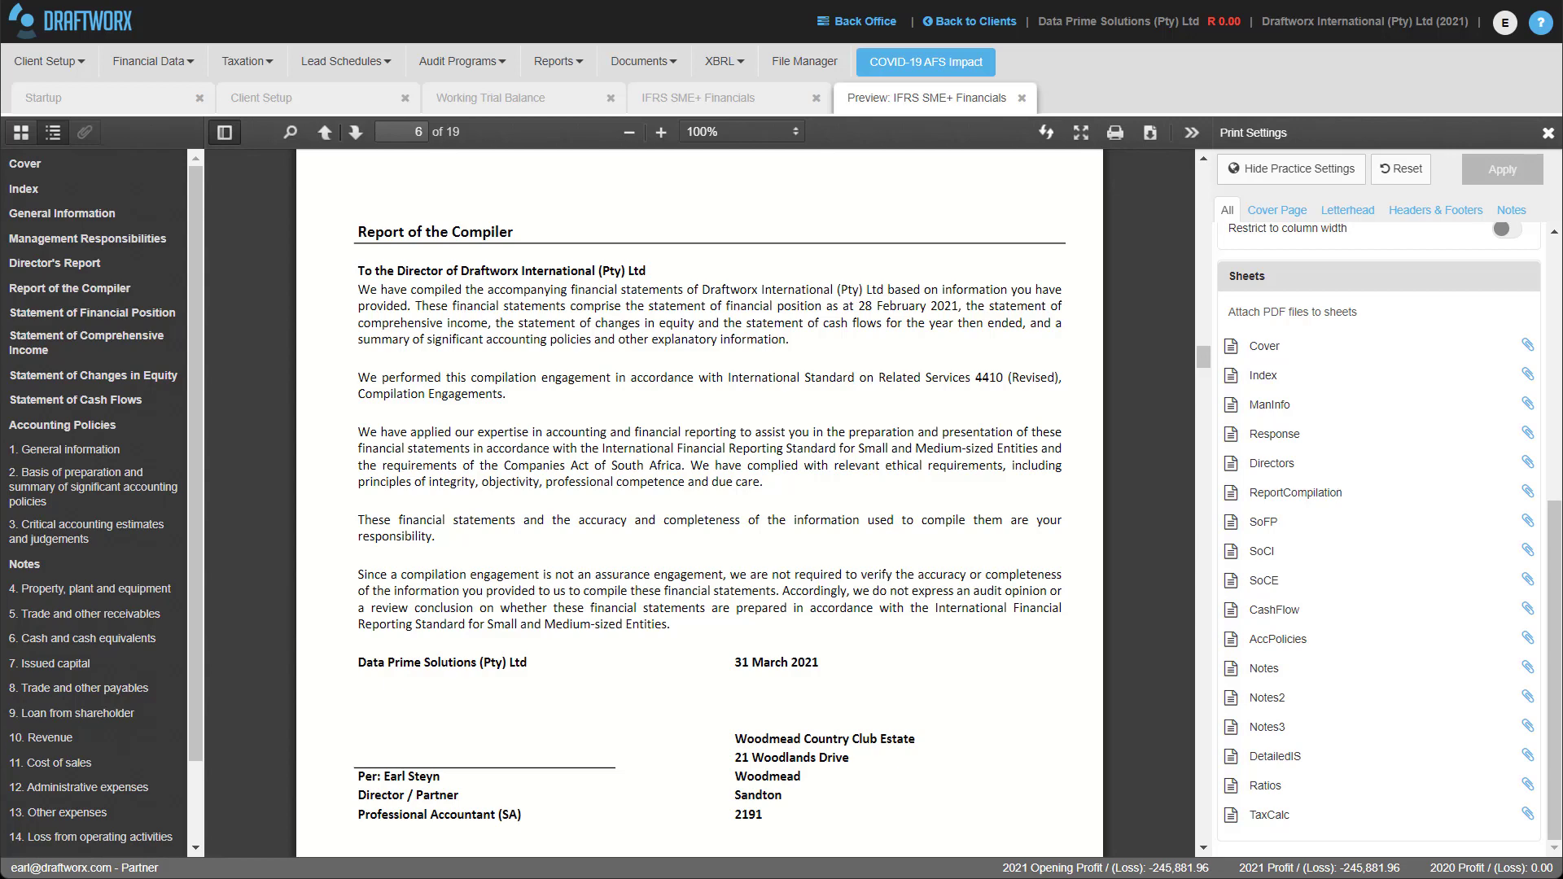
Write a support request asking 'Please can you check why my cash f?' and open the TeamViewer remote-support download.
left_click(1542, 23)
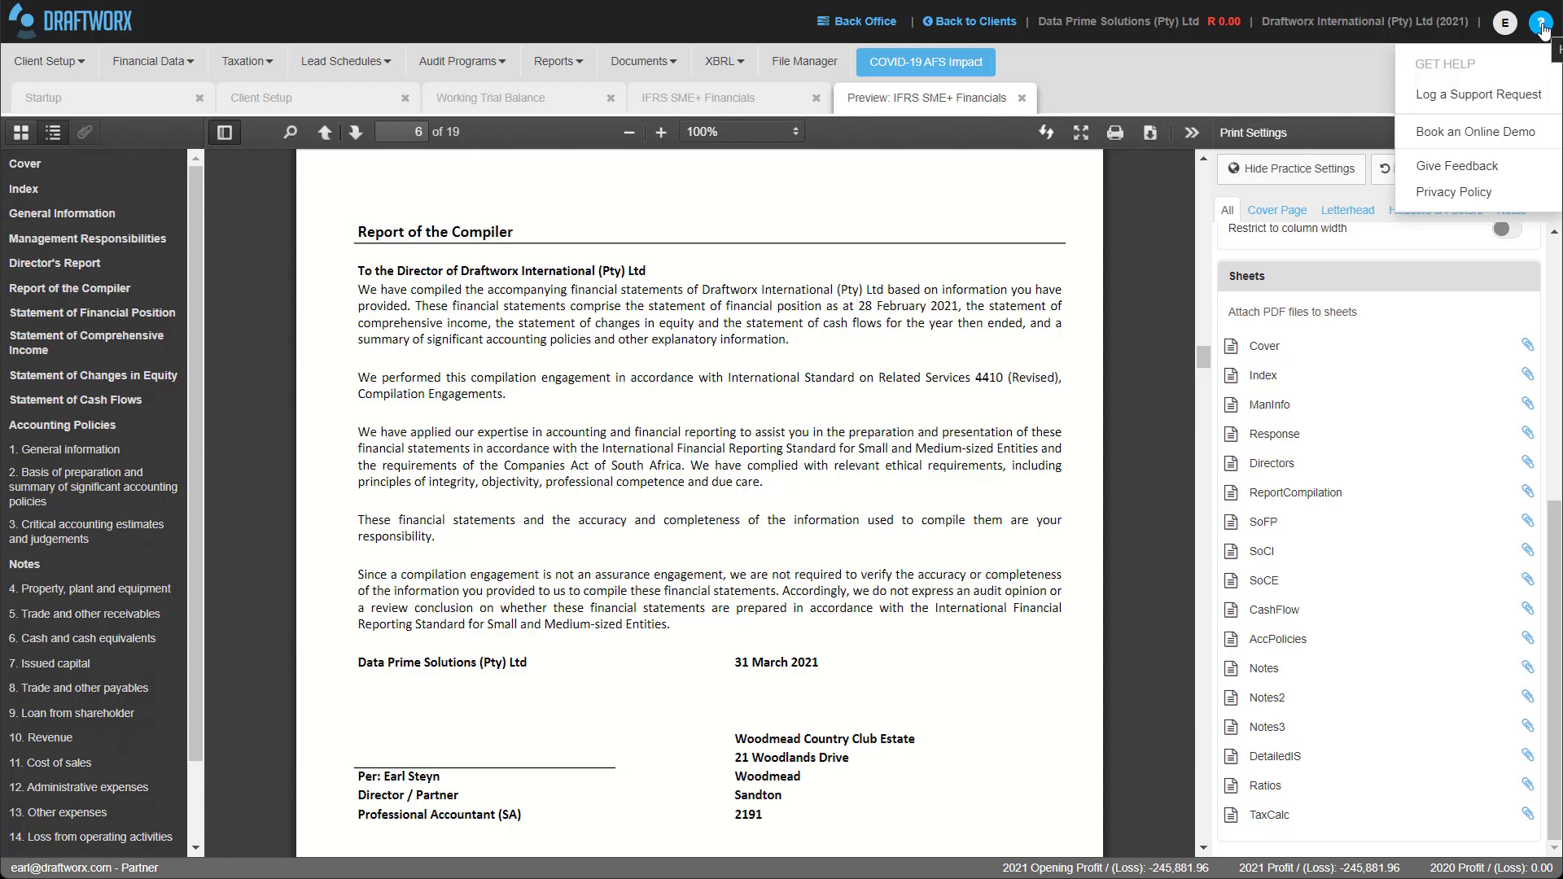
left_click(1479, 101)
left_click(664, 347)
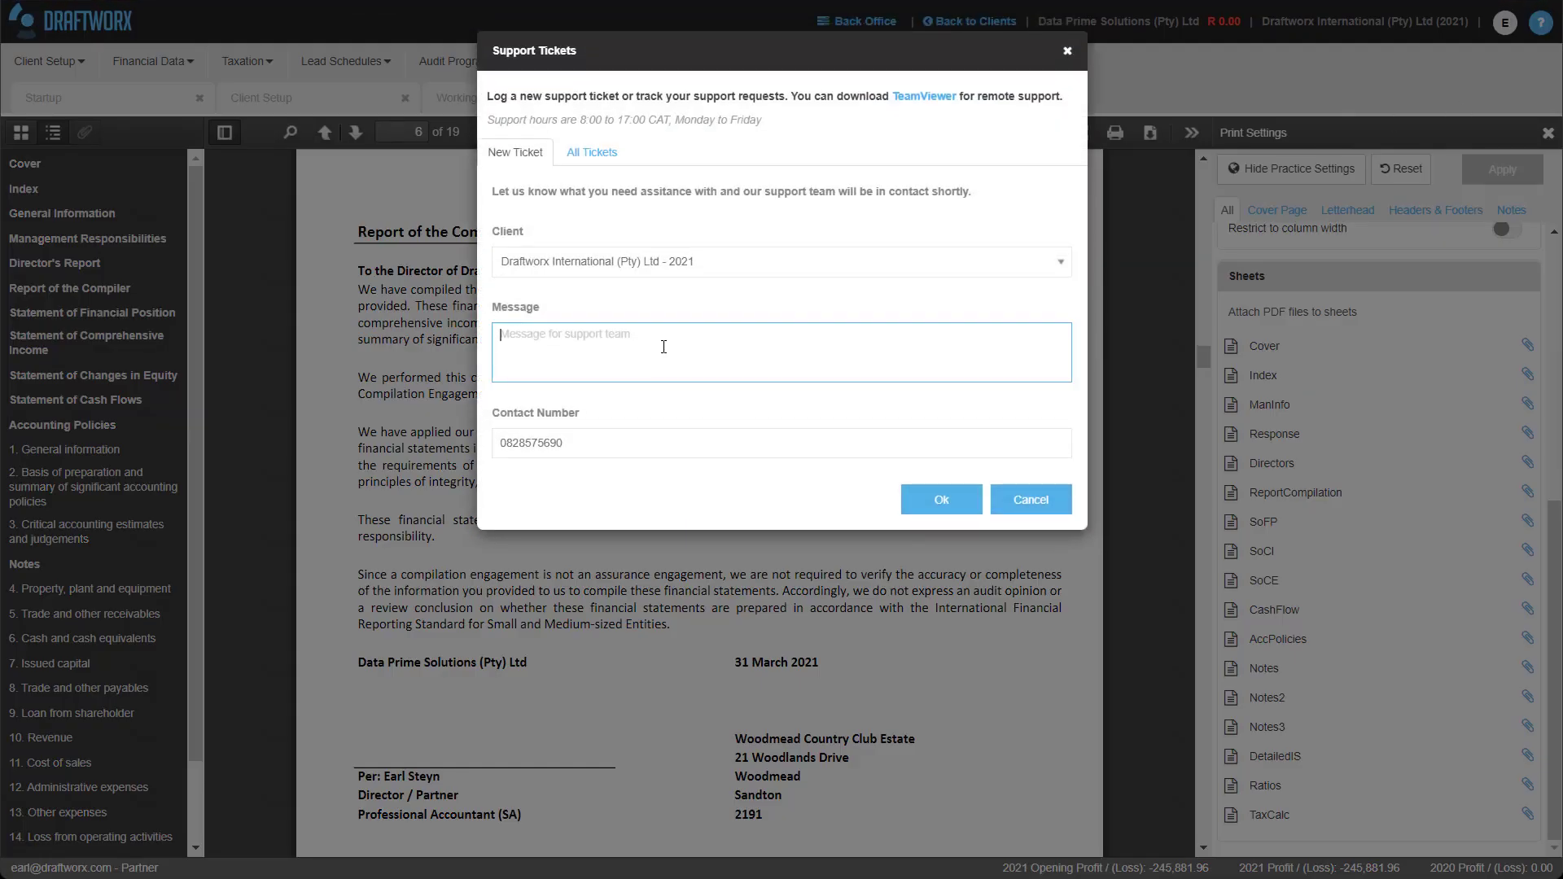
type("Please can you check why my cash flow is out")
type("?")
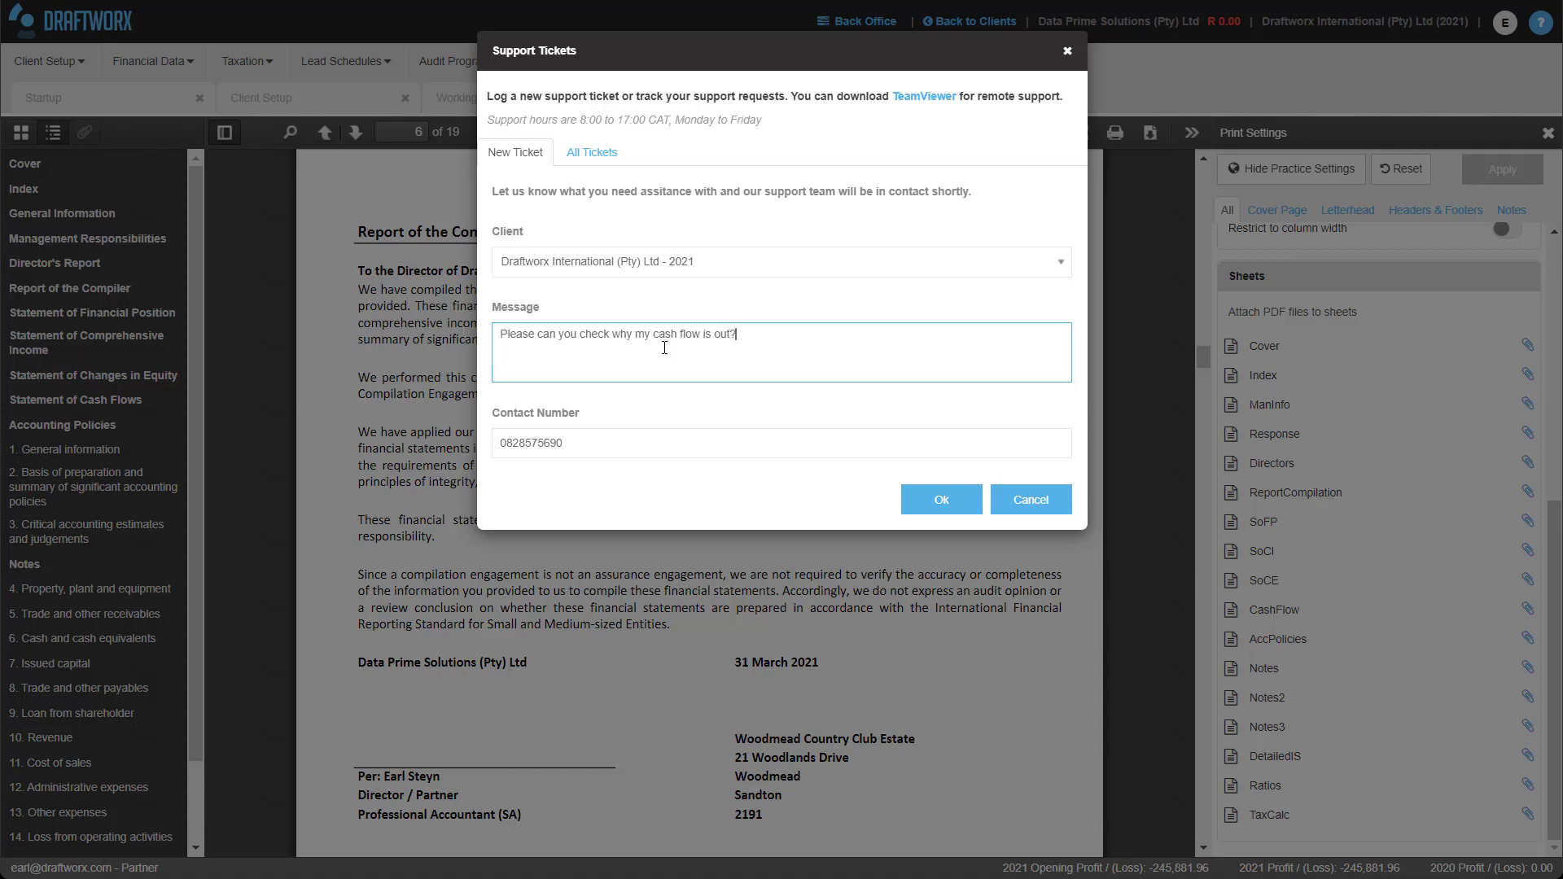
left_click(916, 98)
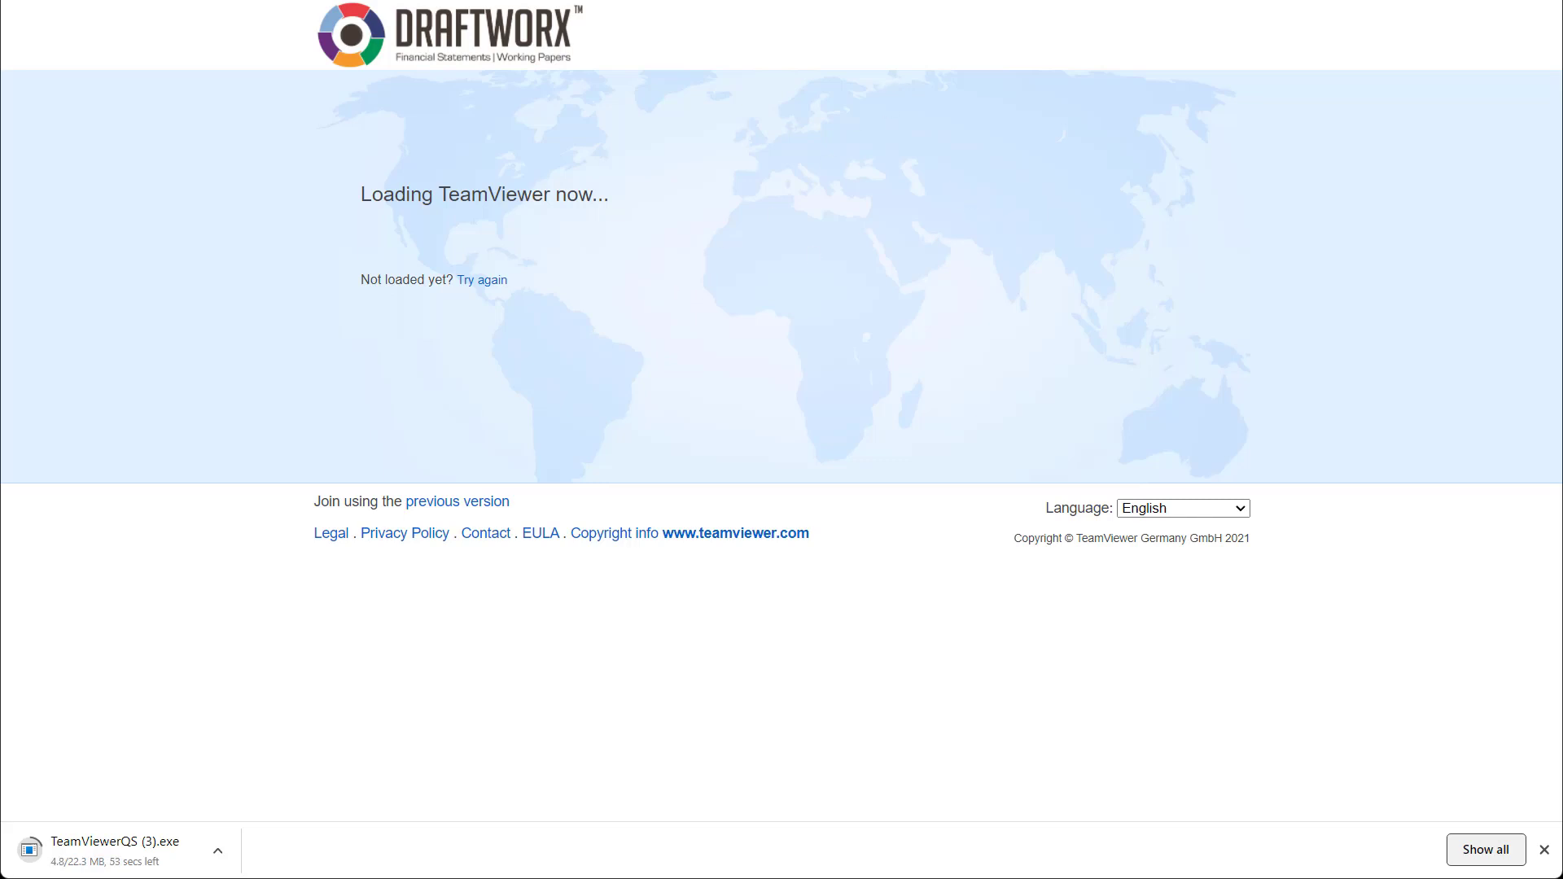
Go back to the Draftworx tab and dismiss the unsent cash-flow support ticket.
key("ctrl+shift+Tab")
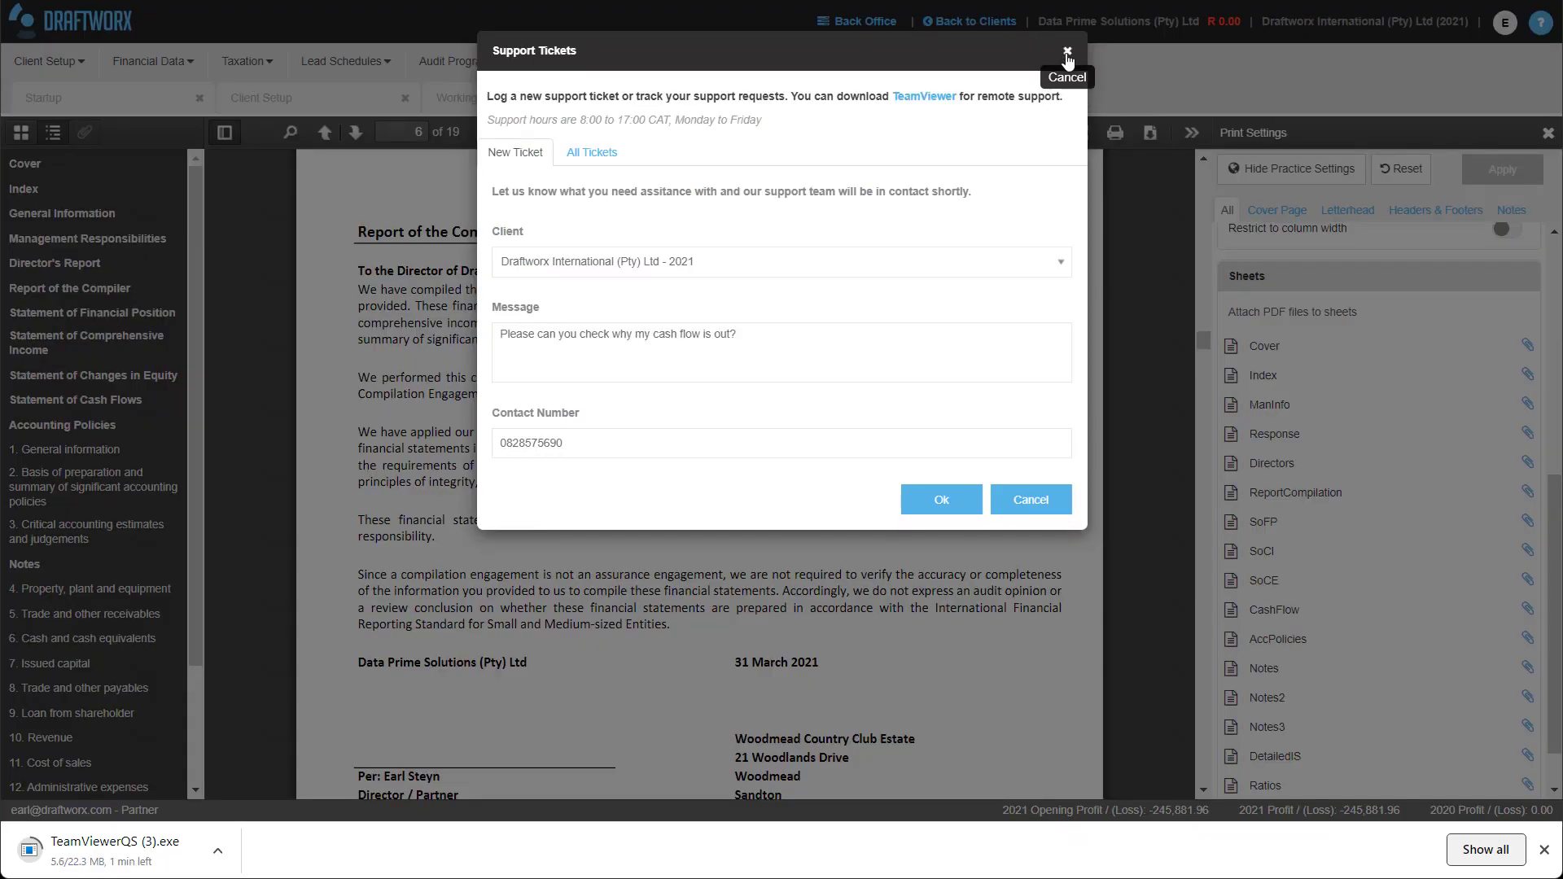
left_click(1068, 54)
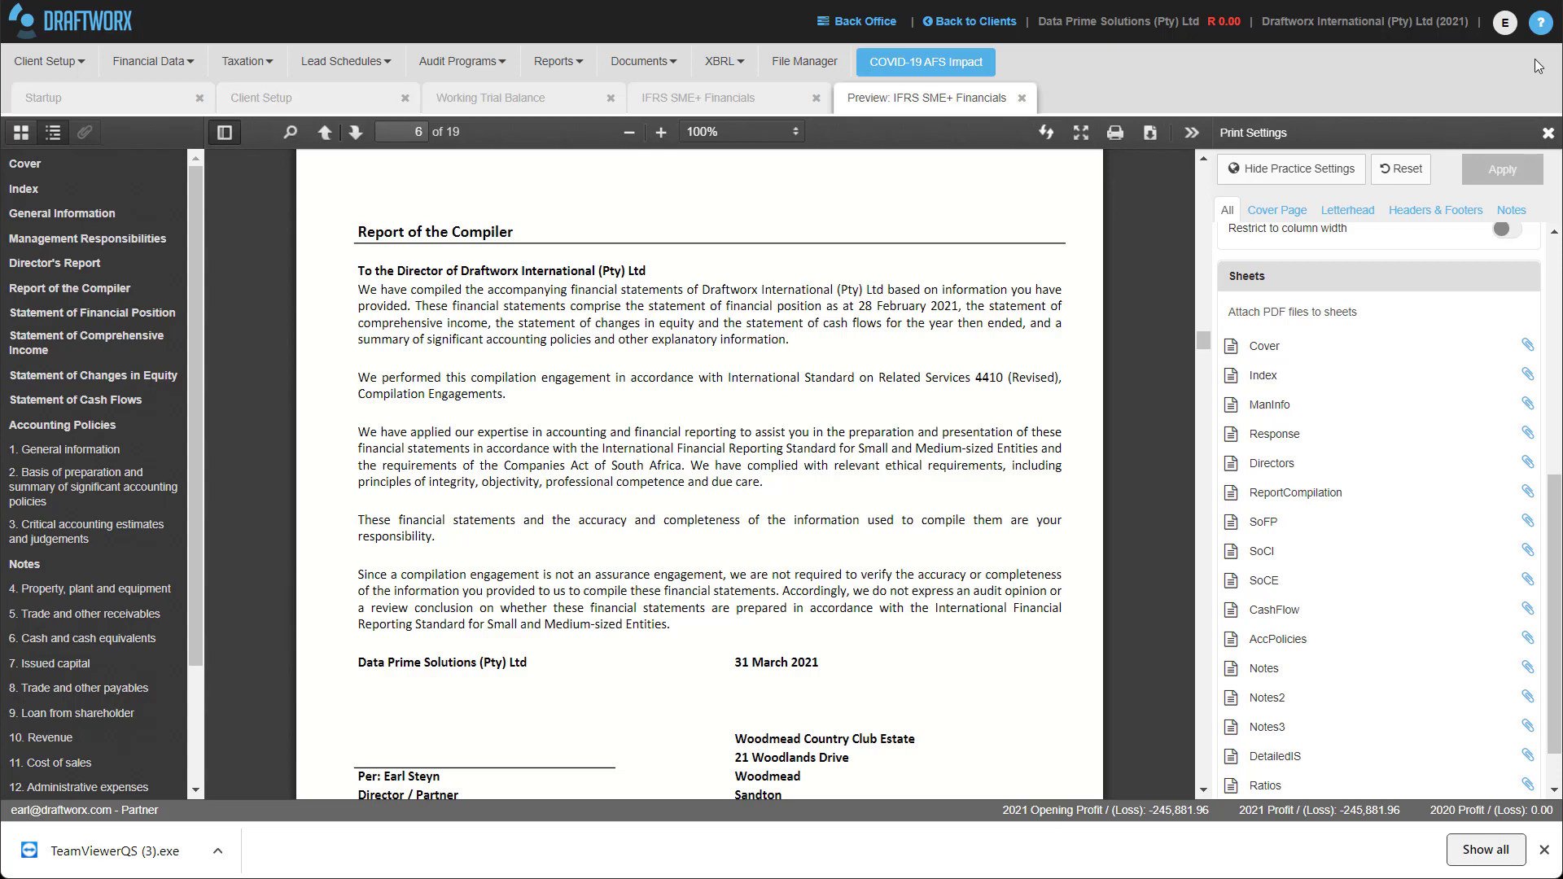
Log out of Draftworx Cloud and settle on a five-star experience rating on the feedback page.
left_click(1541, 22)
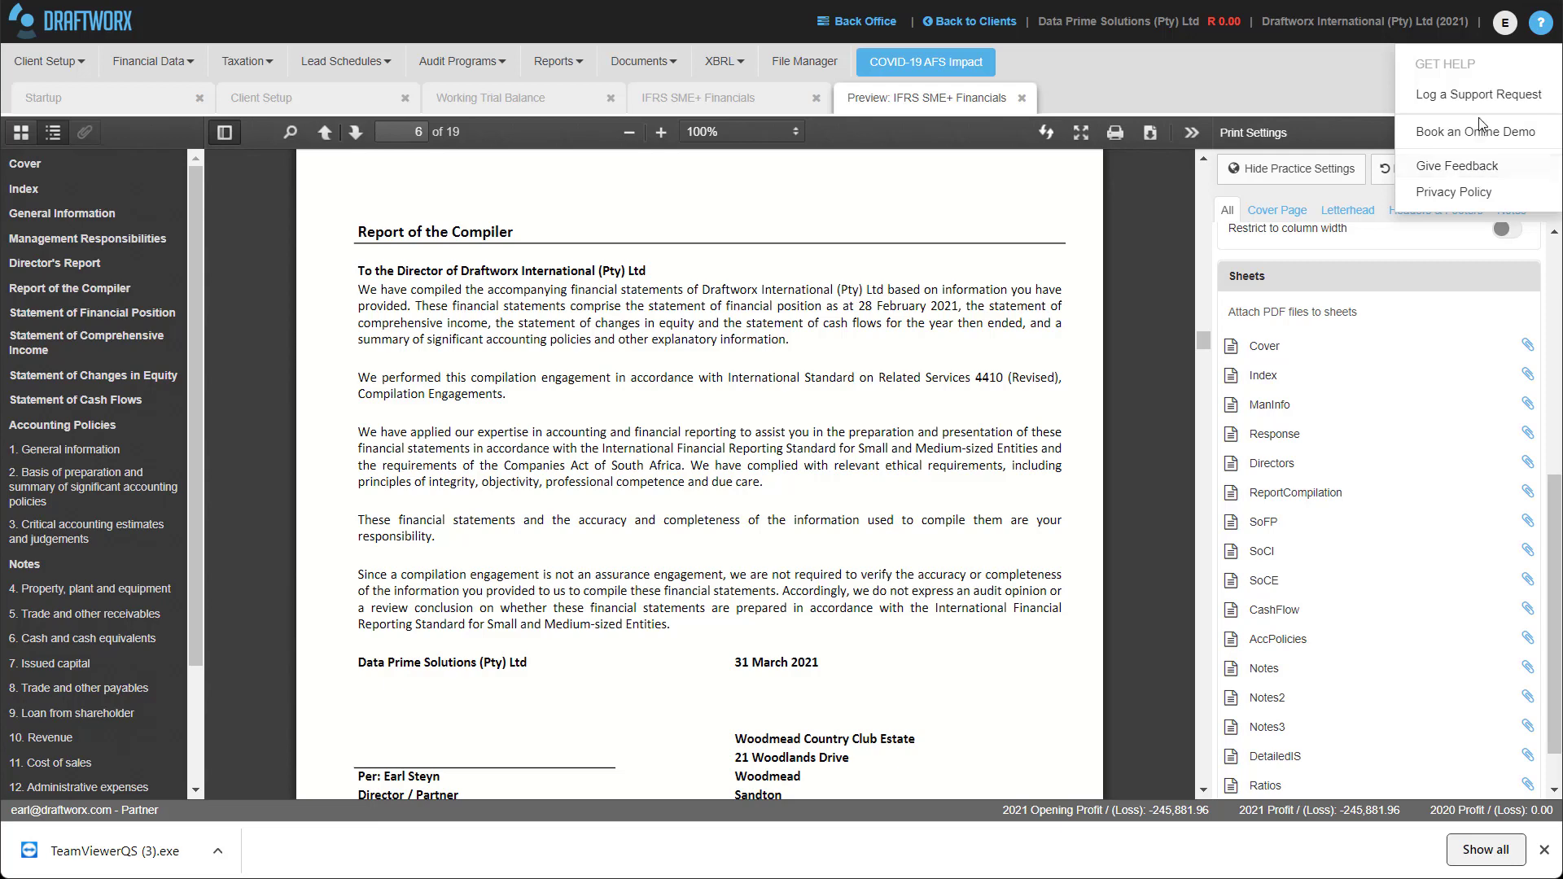
left_click(1507, 22)
left_click(1457, 129)
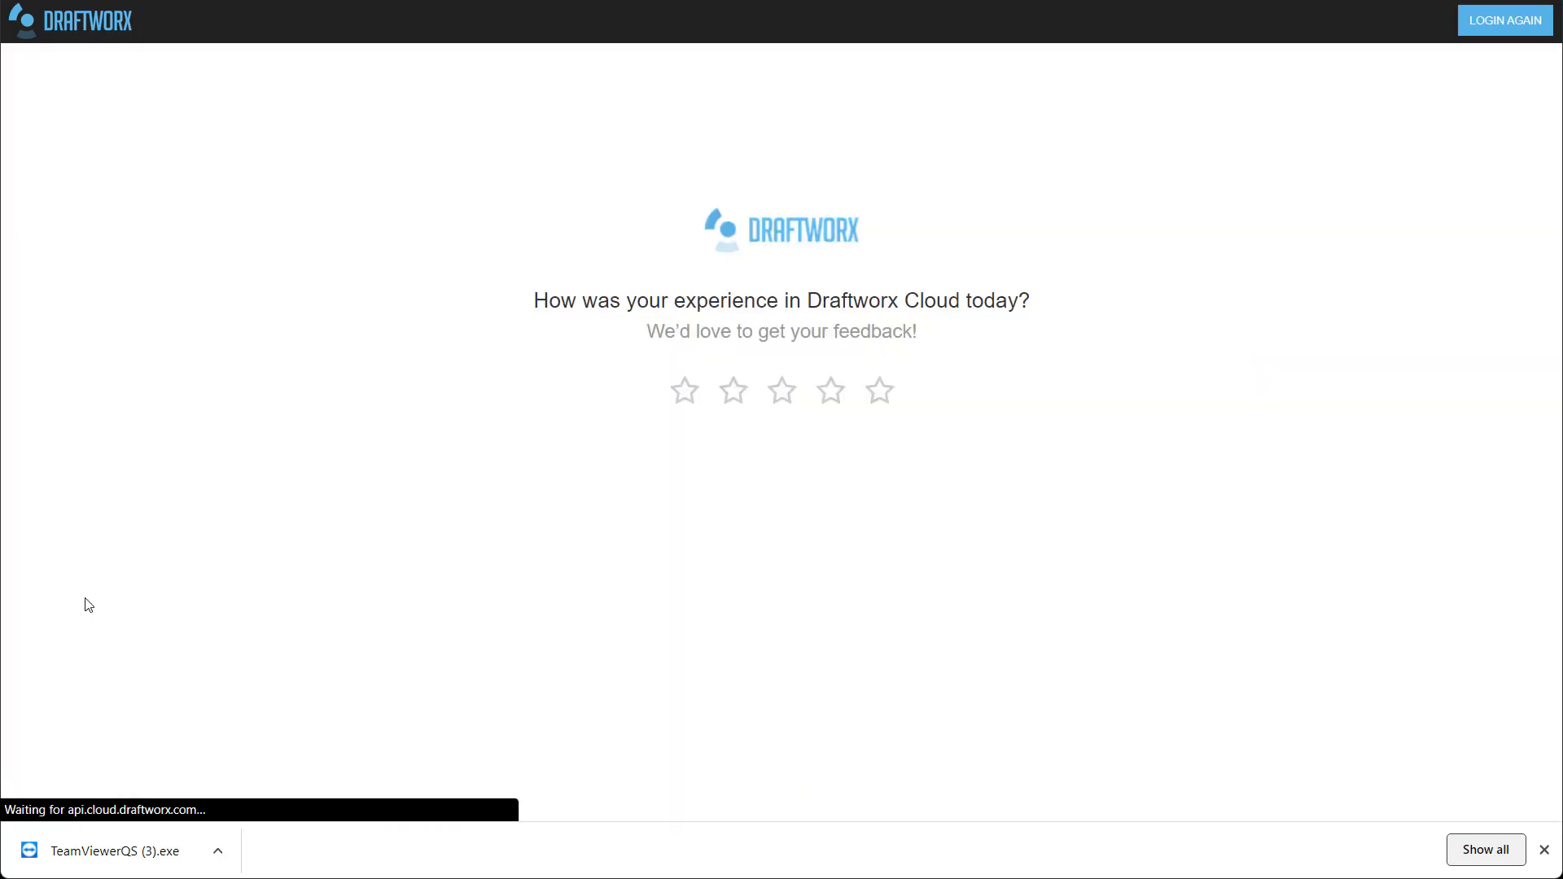
left_click(834, 397)
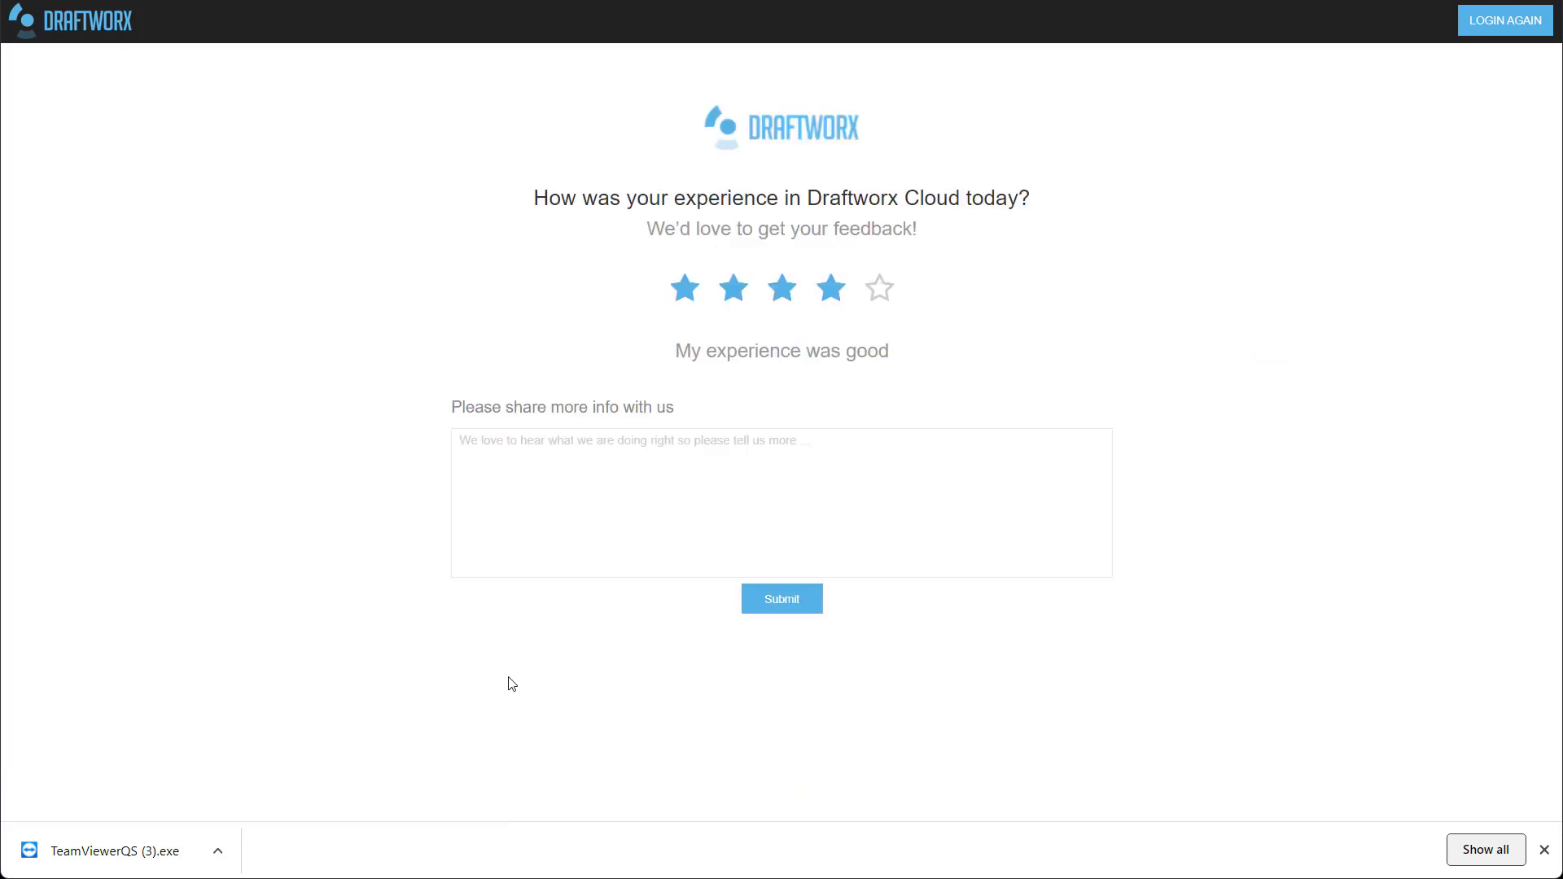
left_click(621, 472)
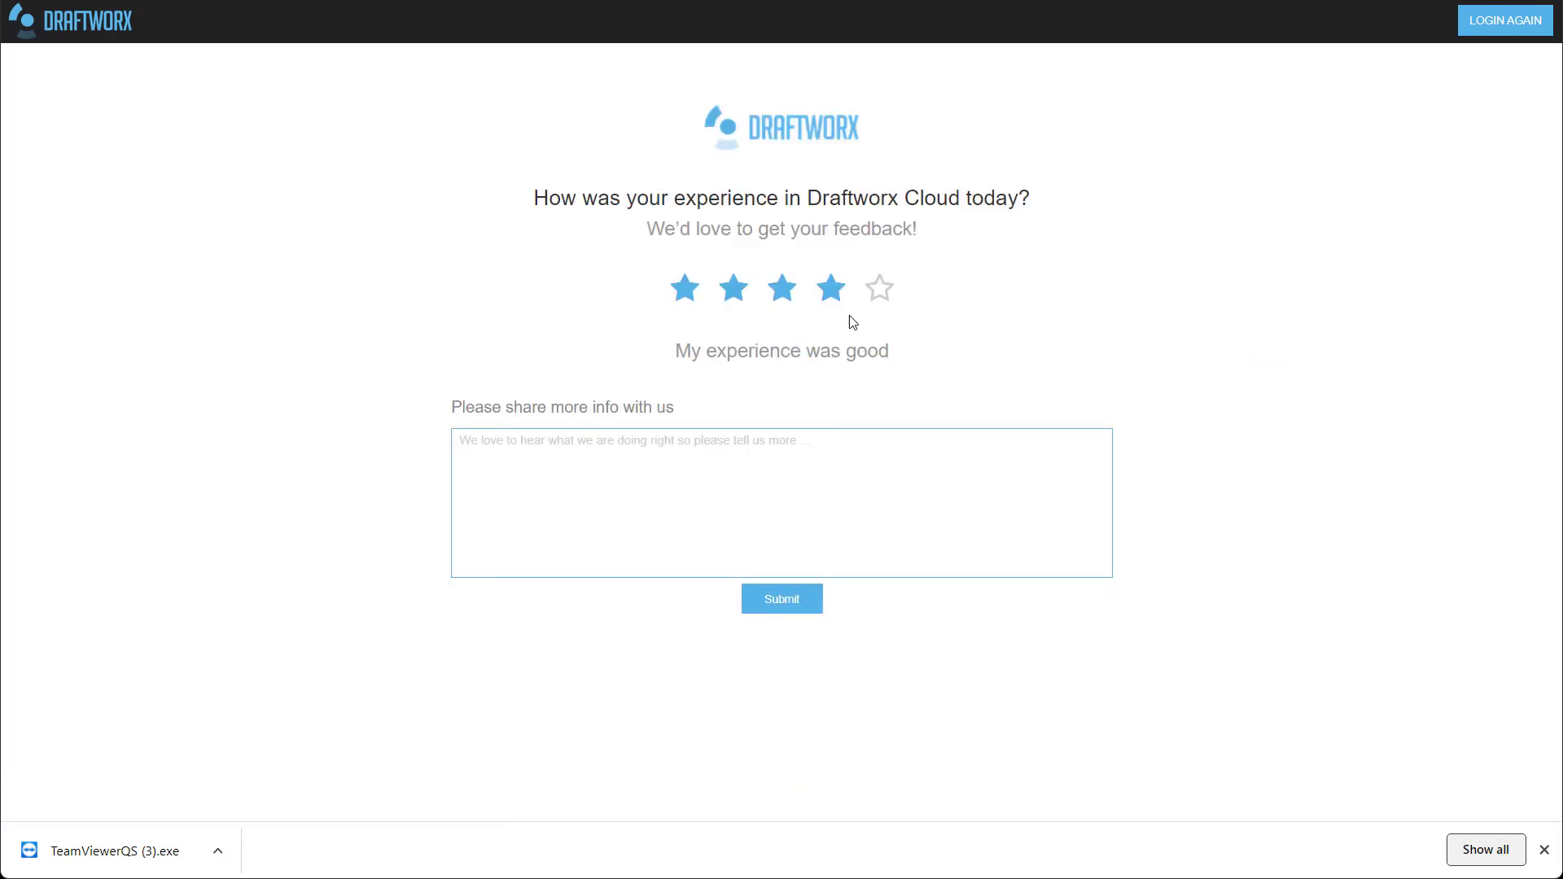
left_click(880, 288)
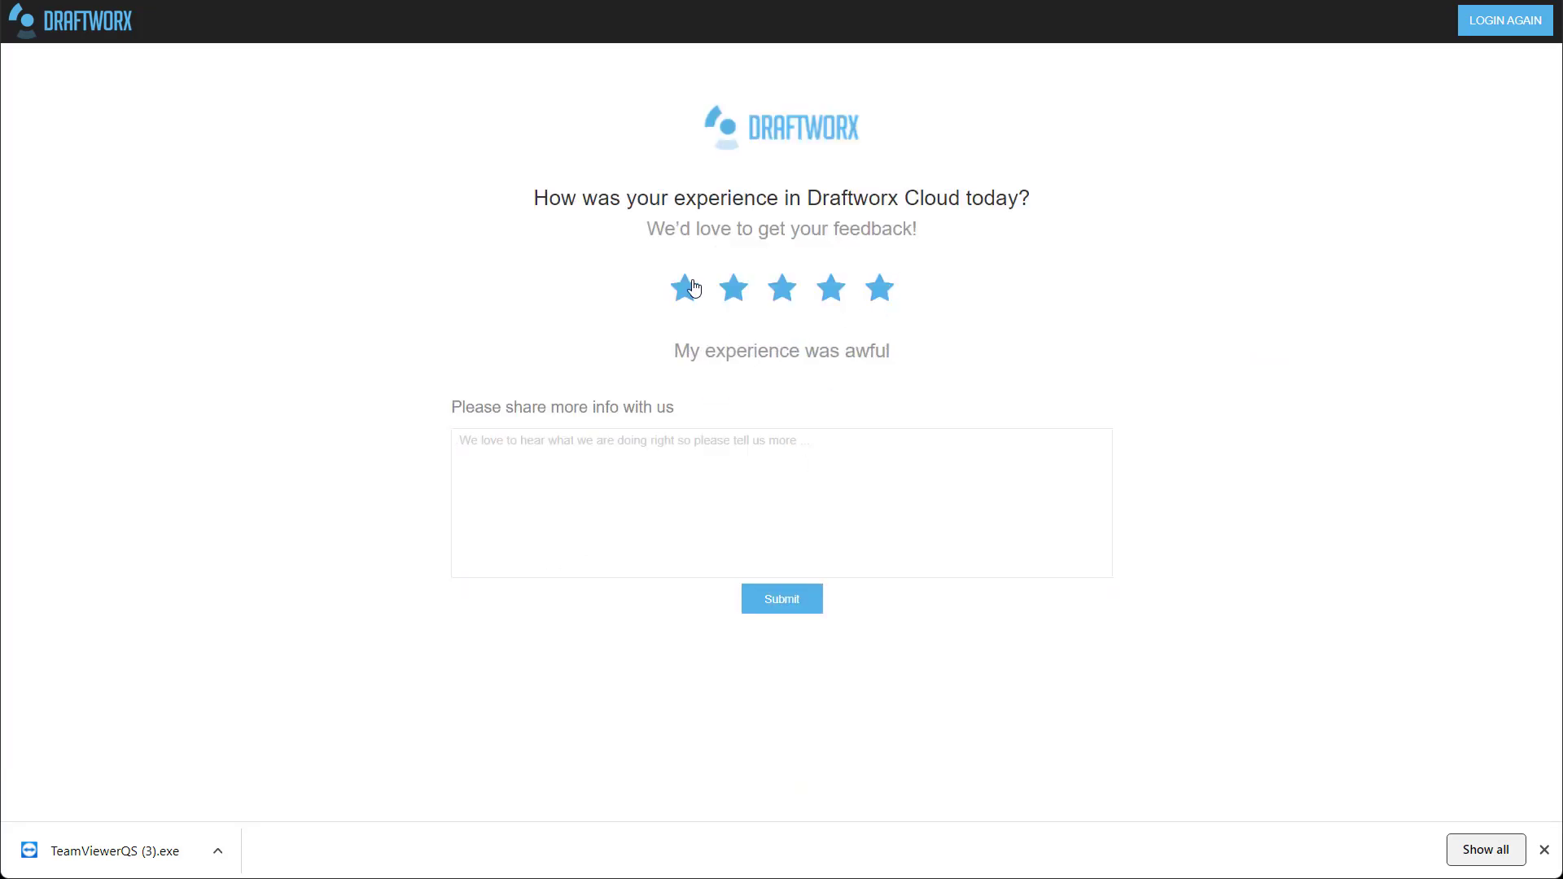
left_click(685, 288)
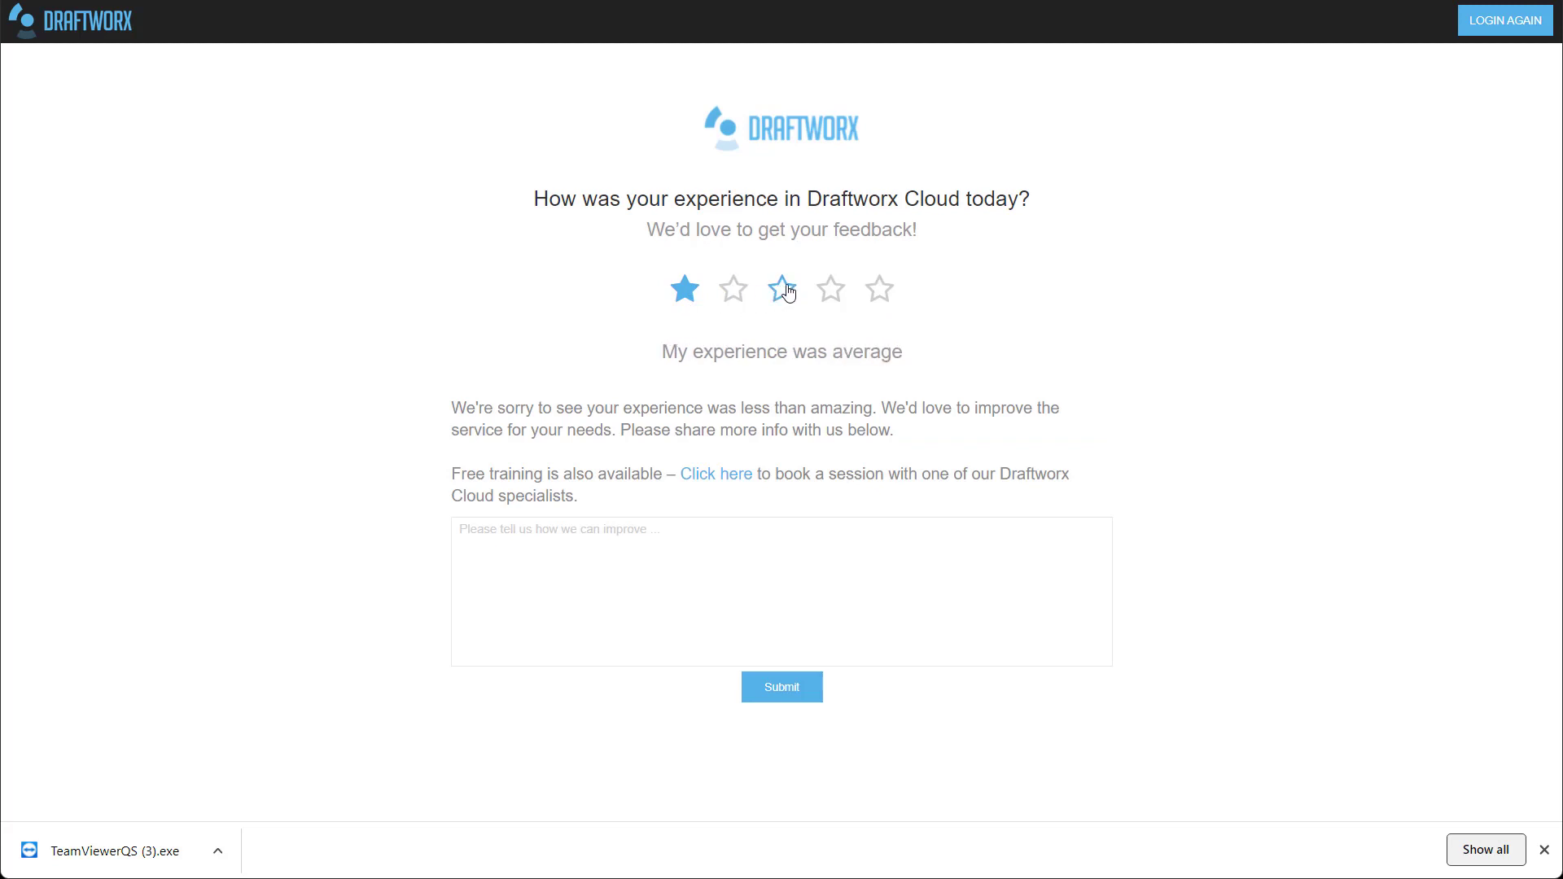
left_click(894, 293)
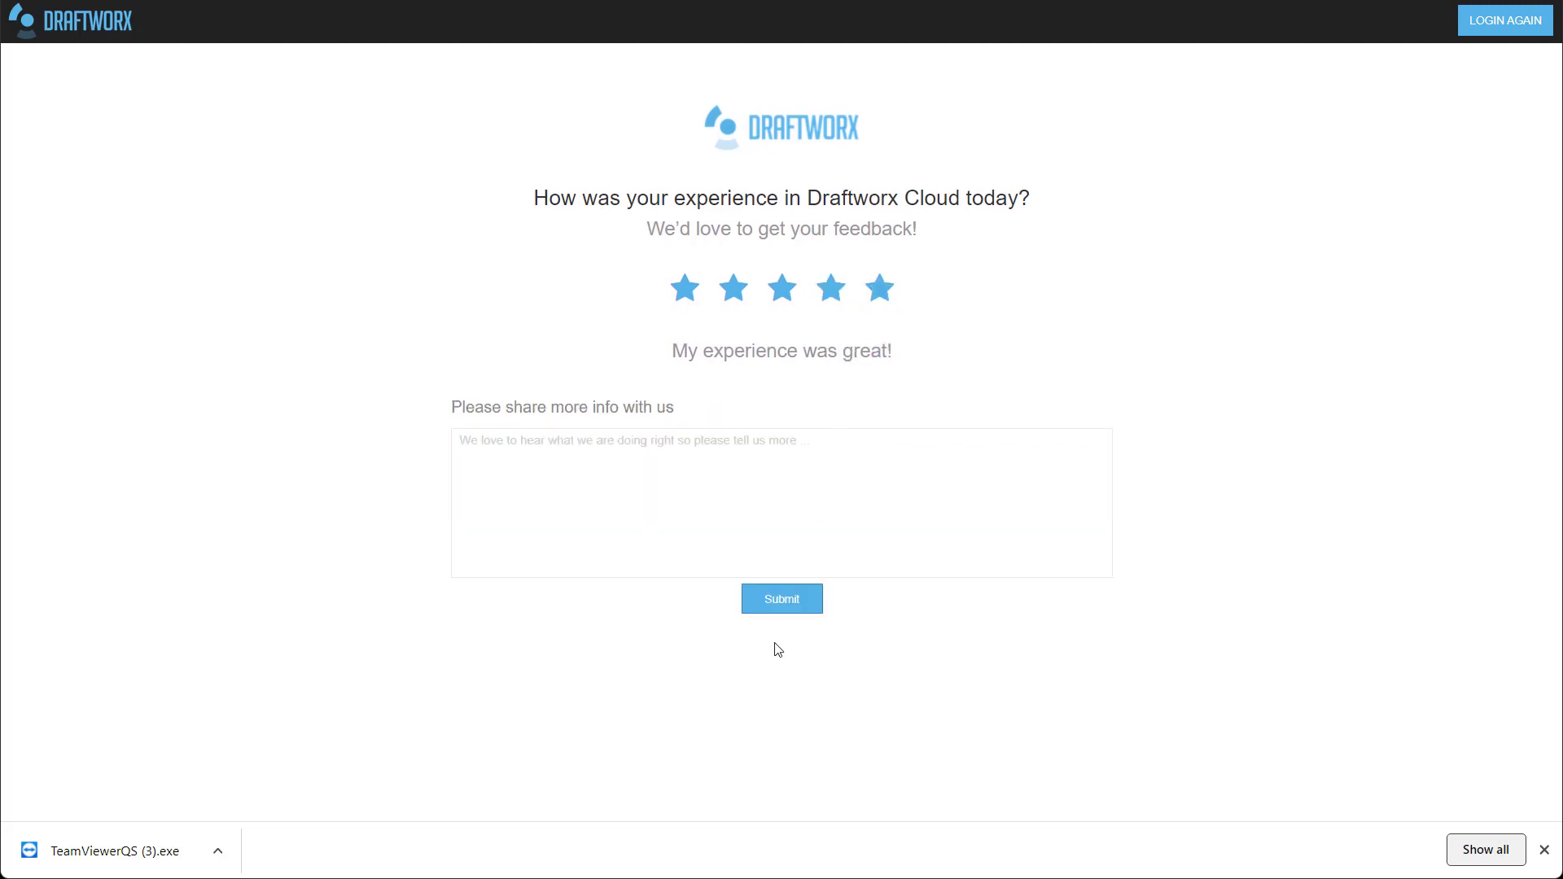